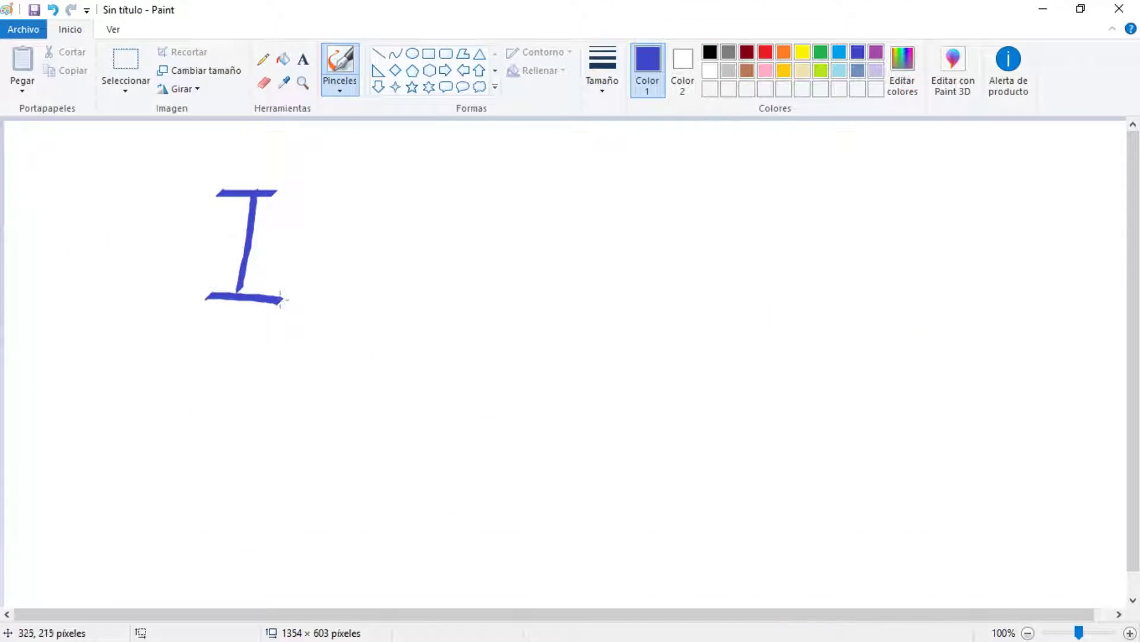
- Hand-letter the title "I. Dibujo Original" in blue brush strokes
drag(342, 205, 321, 306)
mouse_move(404, 285)
mouse_down()
mouse_move(472, 287)
mouse_move(617, 255)
mouse_move(742, 273)
mouse_move(811, 312)
mouse_move(977, 284)
mouse_up()
click(424, 237)
drag(810, 246, 808, 211)
- Draw an arrow down to a sheet with a stick figure, and shift the photo window left
mouse_move(621, 387)
mouse_down()
mouse_move(529, 505)
mouse_move(543, 517)
mouse_up()
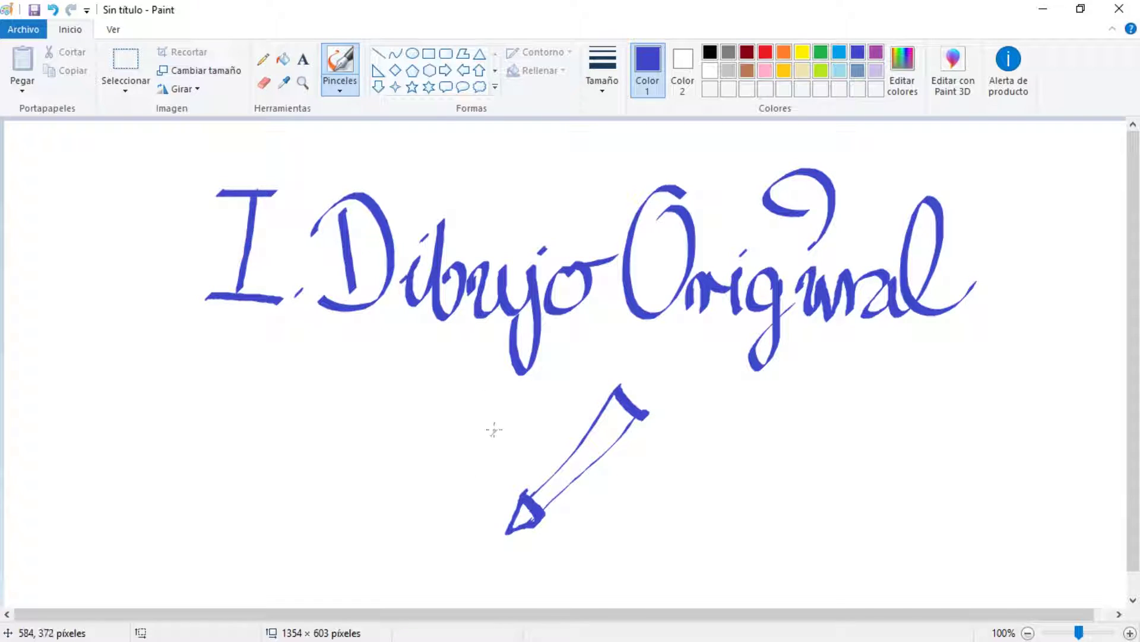
drag(487, 424, 339, 483)
drag(338, 482, 612, 541)
mouse_move(490, 426)
mouse_down()
mouse_move(544, 490)
mouse_move(615, 542)
mouse_up()
mouse_move(460, 475)
mouse_down()
mouse_move(455, 493)
mouse_move(499, 537)
mouse_up()
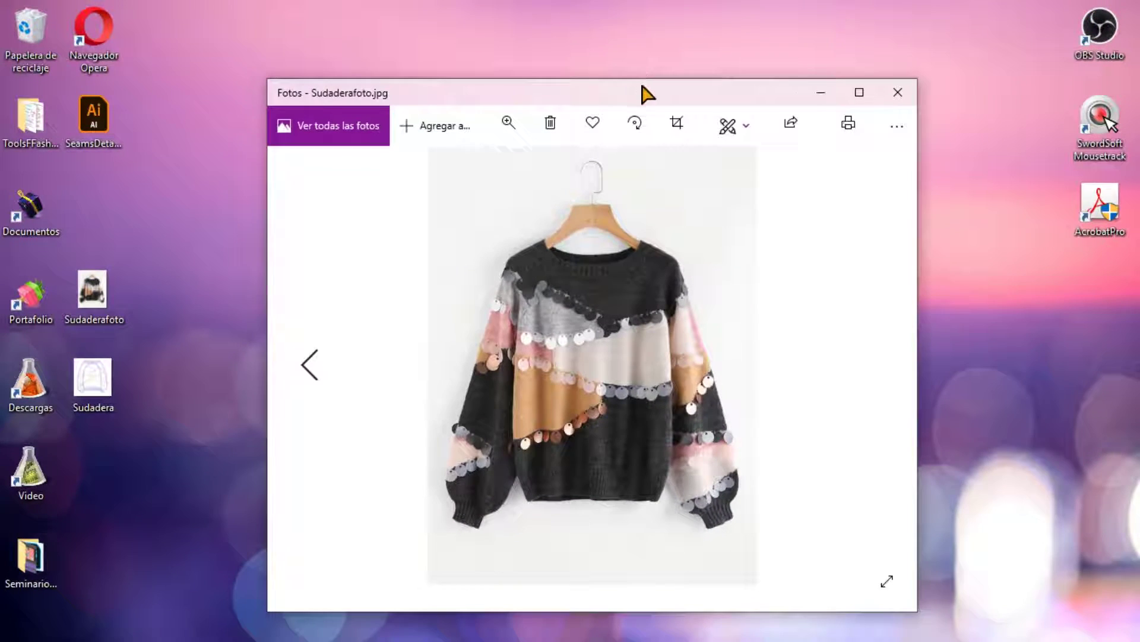
drag(641, 90, 561, 92)
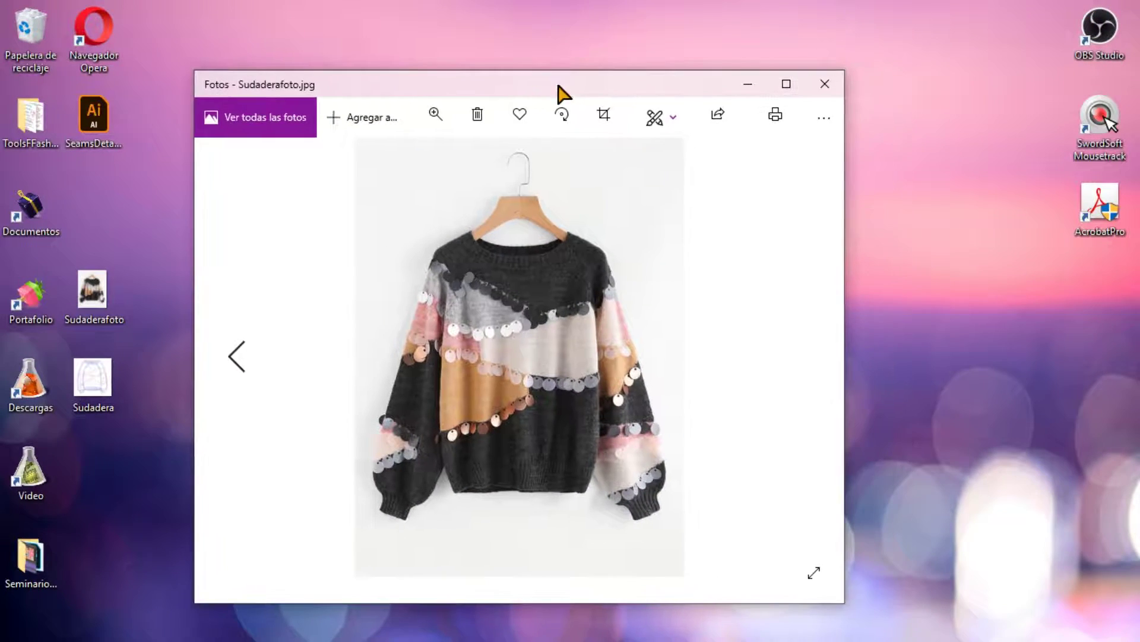
- Open Sudadera.JPG, arrange it side by side with Sudaderafoto.jpg, then minimize the photo window
double_click(106, 401)
click(1080, 13)
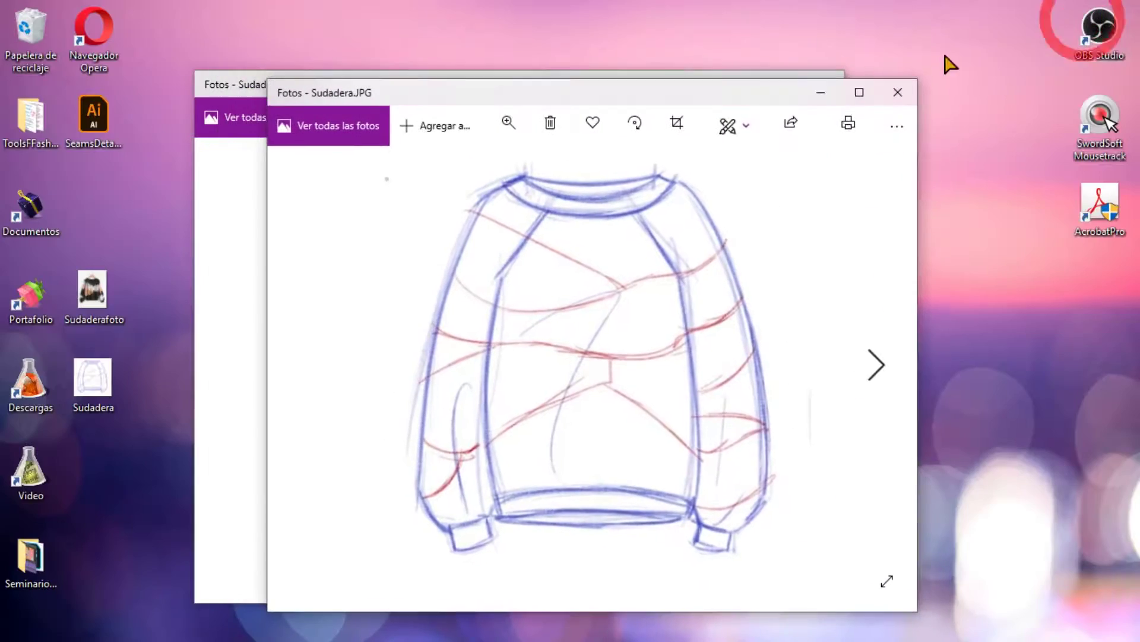
drag(468, 95, 757, 94)
mouse_move(428, 94)
mouse_down()
mouse_move(205, 107)
mouse_move(223, 100)
mouse_up()
drag(756, 99, 749, 101)
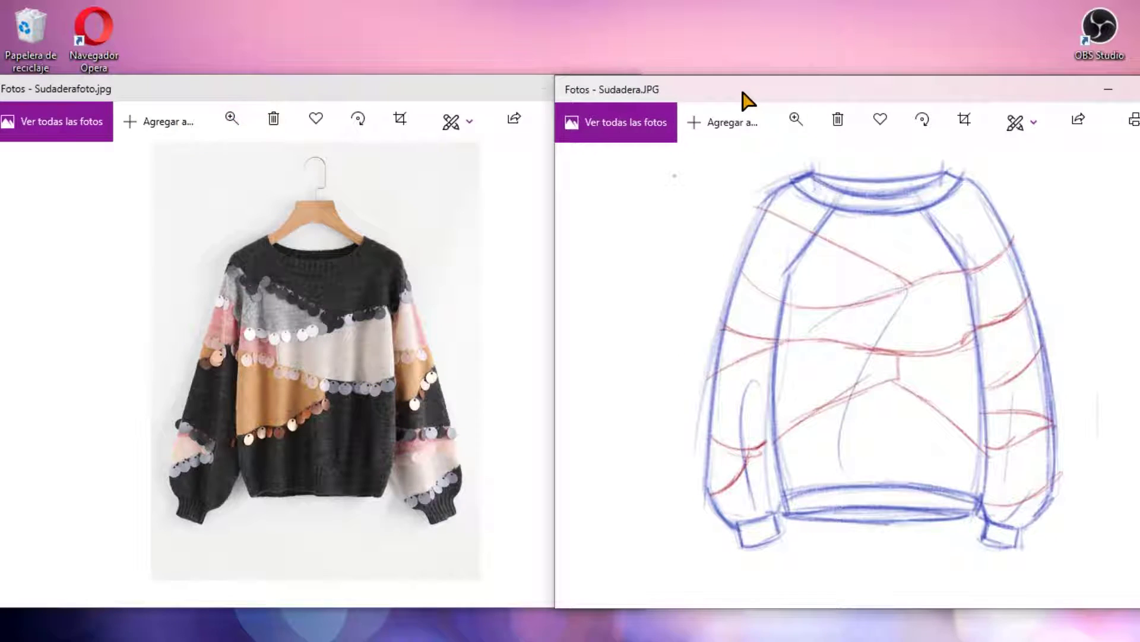
drag(558, 78, 587, 95)
drag(713, 114, 683, 102)
click(686, 104)
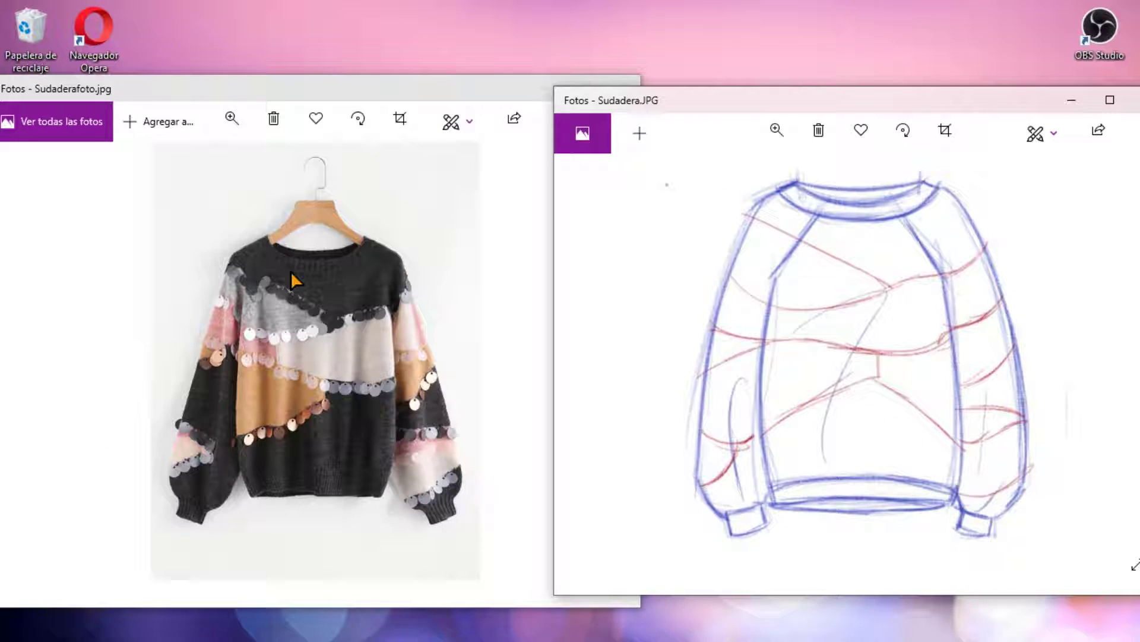
click(496, 85)
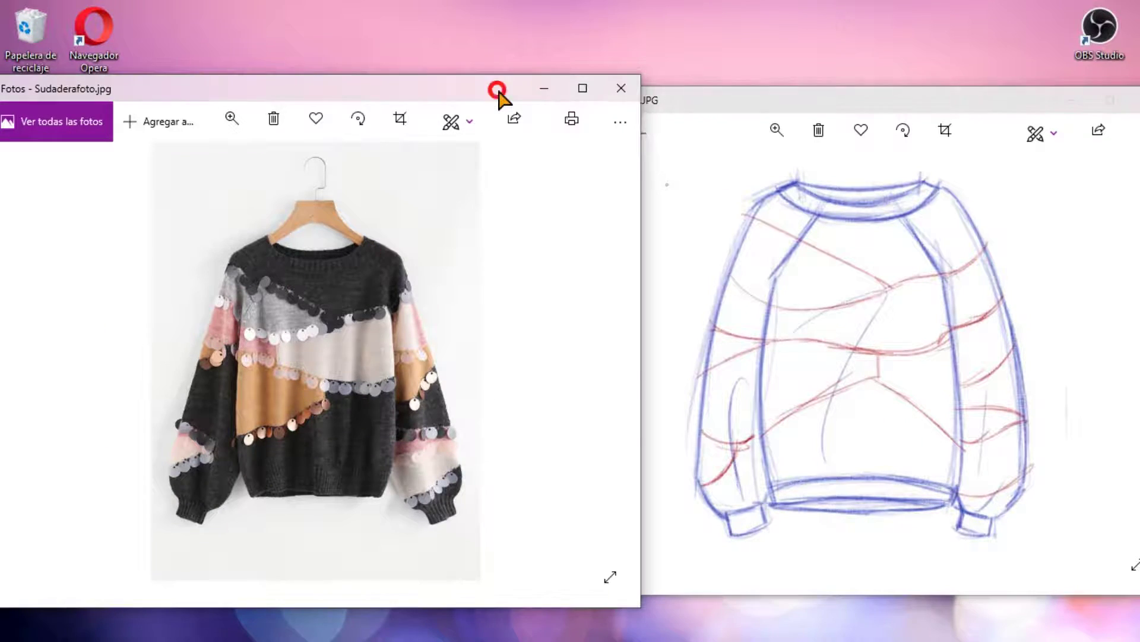
click(542, 89)
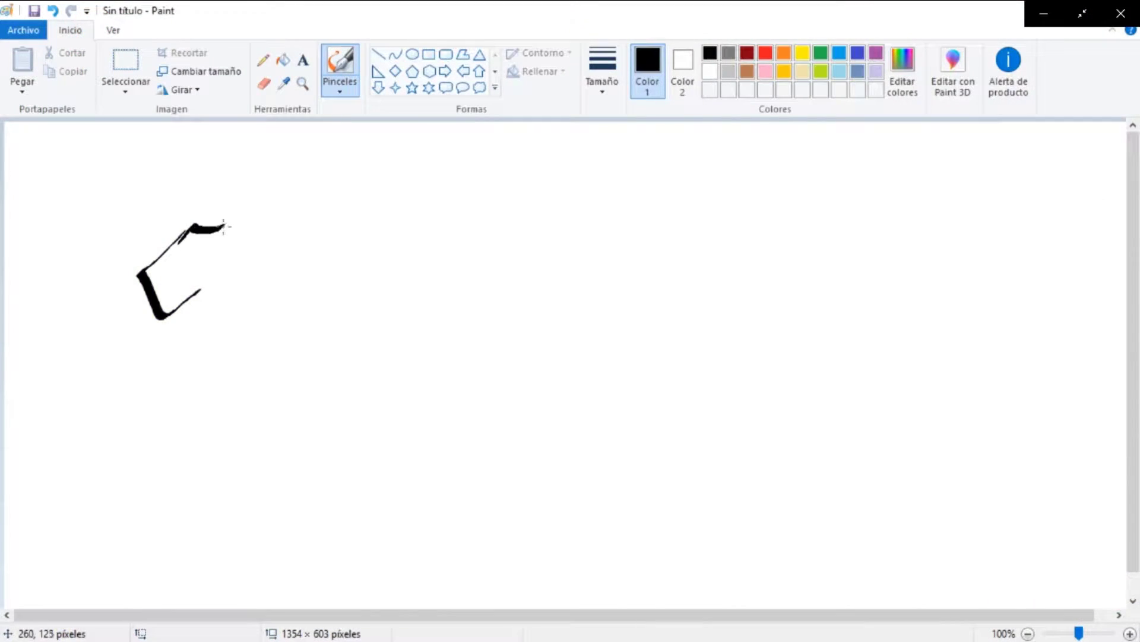
- Sketch a black shirt outline with collar, sleeve seams and waist seam
mouse_move(224, 226)
mouse_down()
mouse_move(299, 233)
mouse_move(290, 287)
mouse_up()
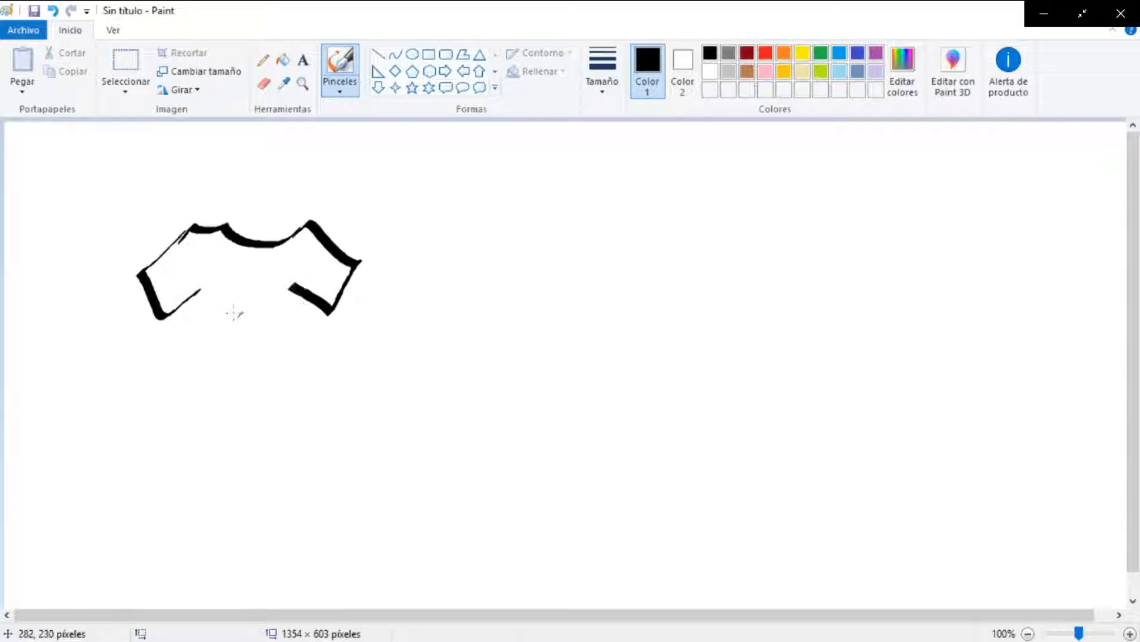
mouse_move(196, 291)
mouse_down()
mouse_move(326, 410)
mouse_move(286, 275)
mouse_up()
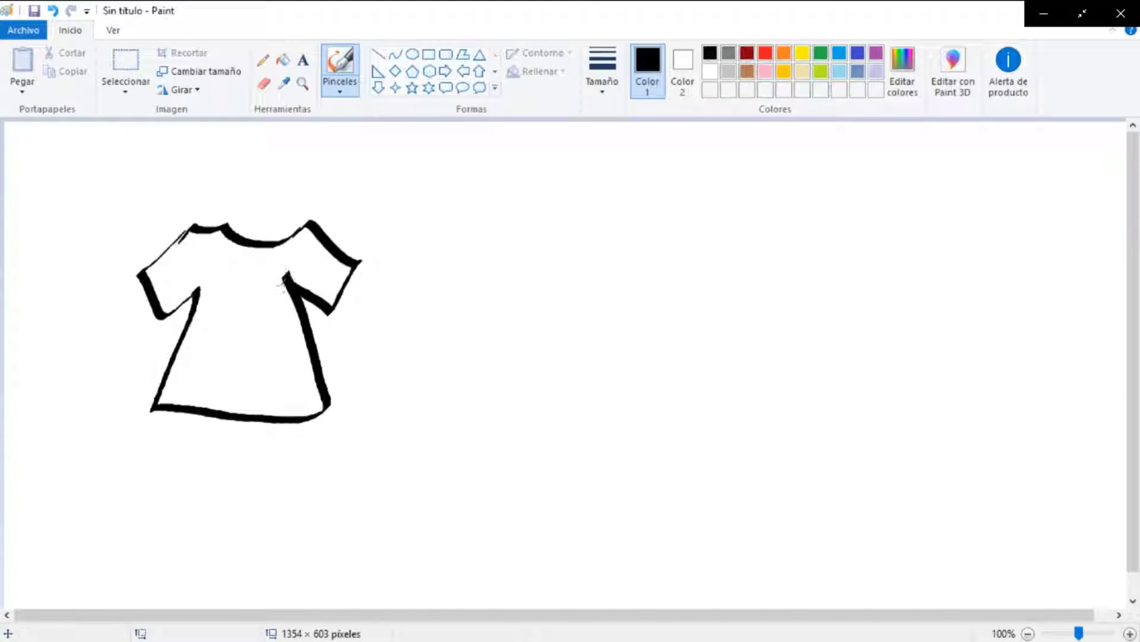
mouse_move(193, 295)
mouse_down()
mouse_move(250, 292)
mouse_move(194, 309)
mouse_up()
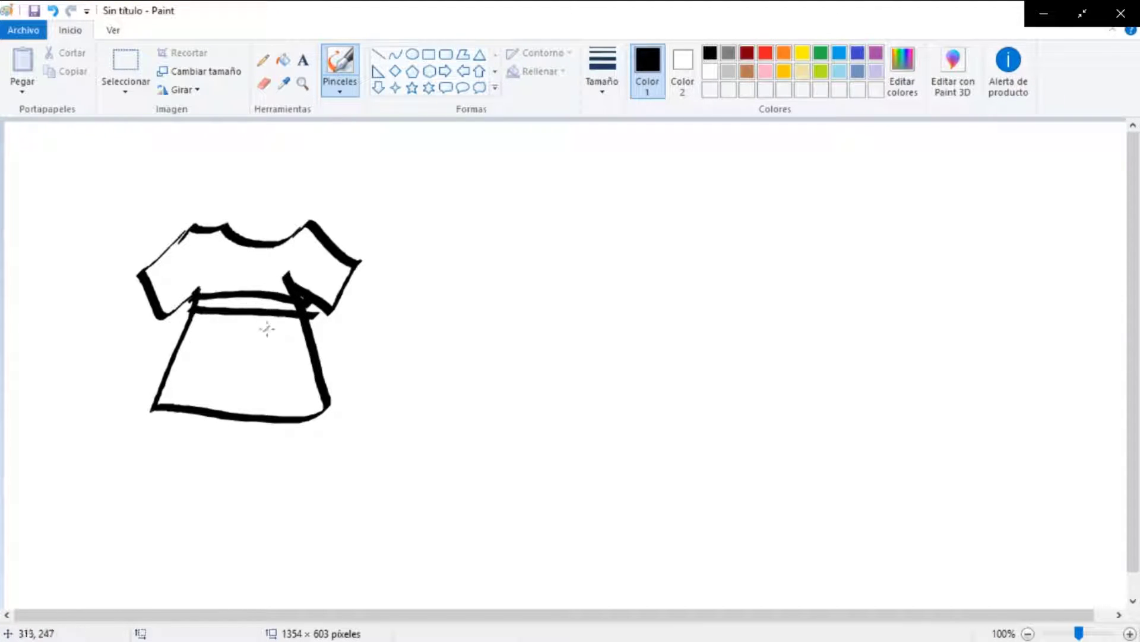
drag(191, 235, 196, 294)
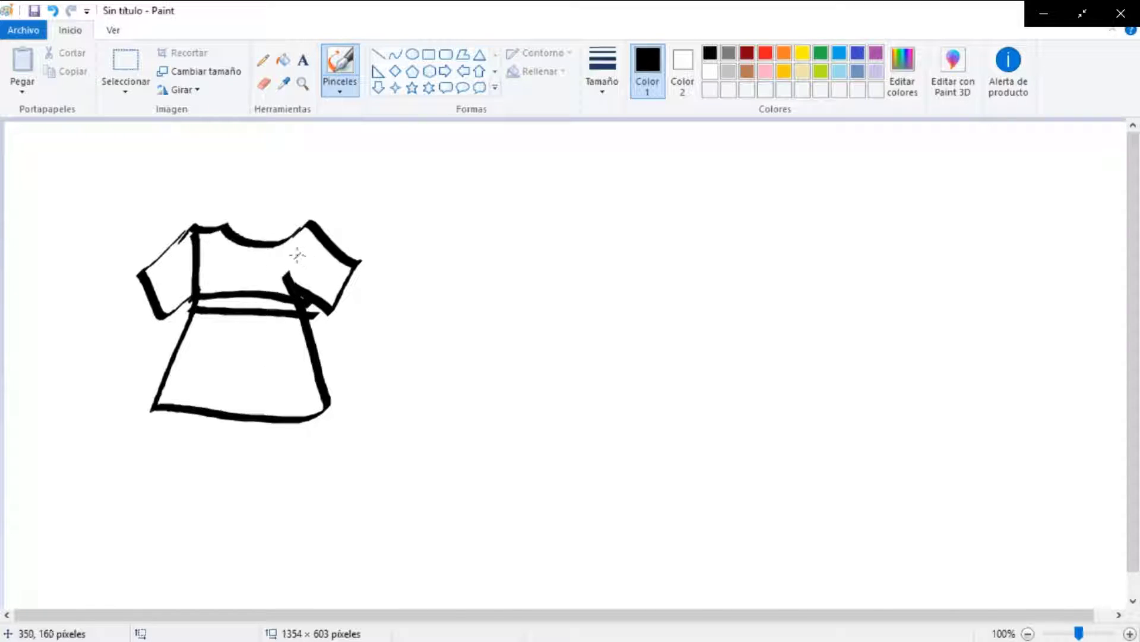
drag(309, 229, 295, 282)
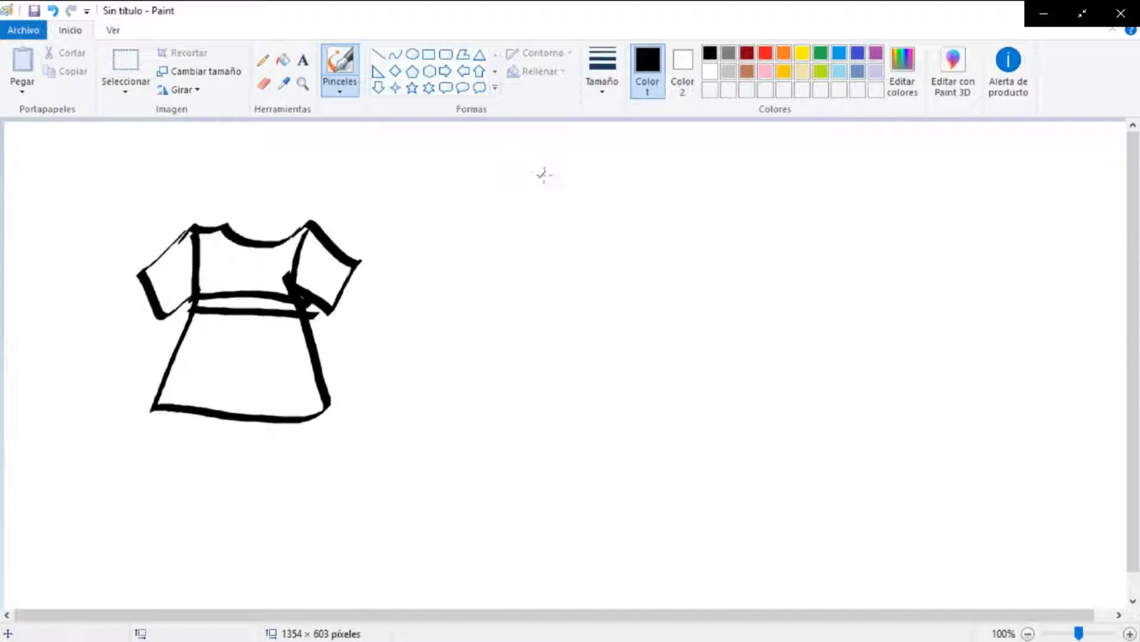
- Hand-letter the label "a)Foto" right of the shirt
drag(591, 164, 591, 206)
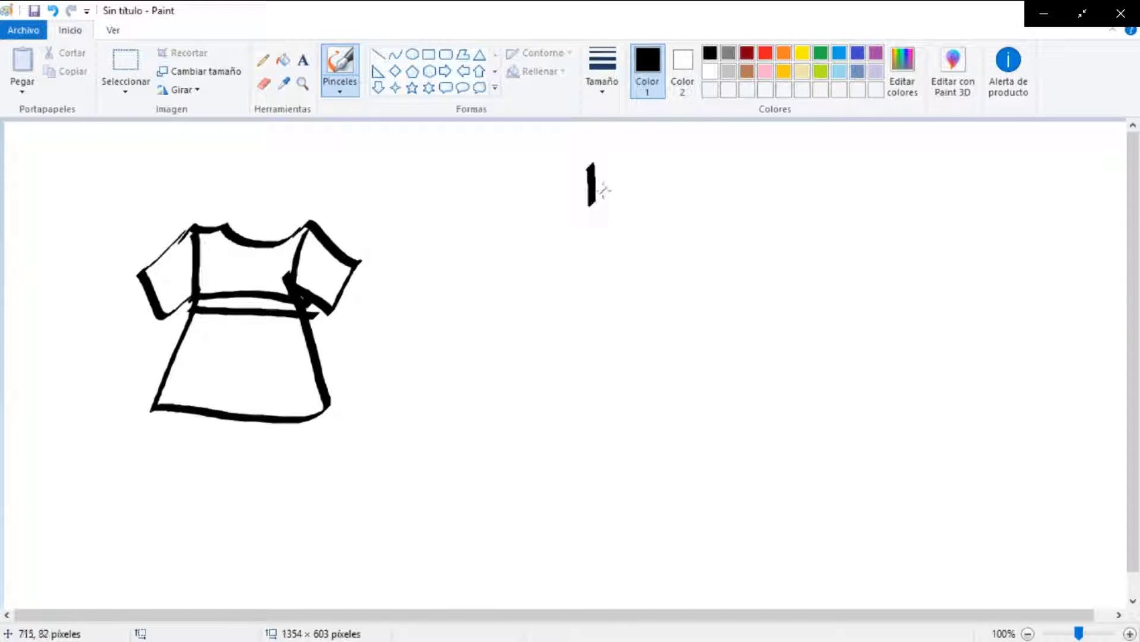
drag(570, 168, 591, 201)
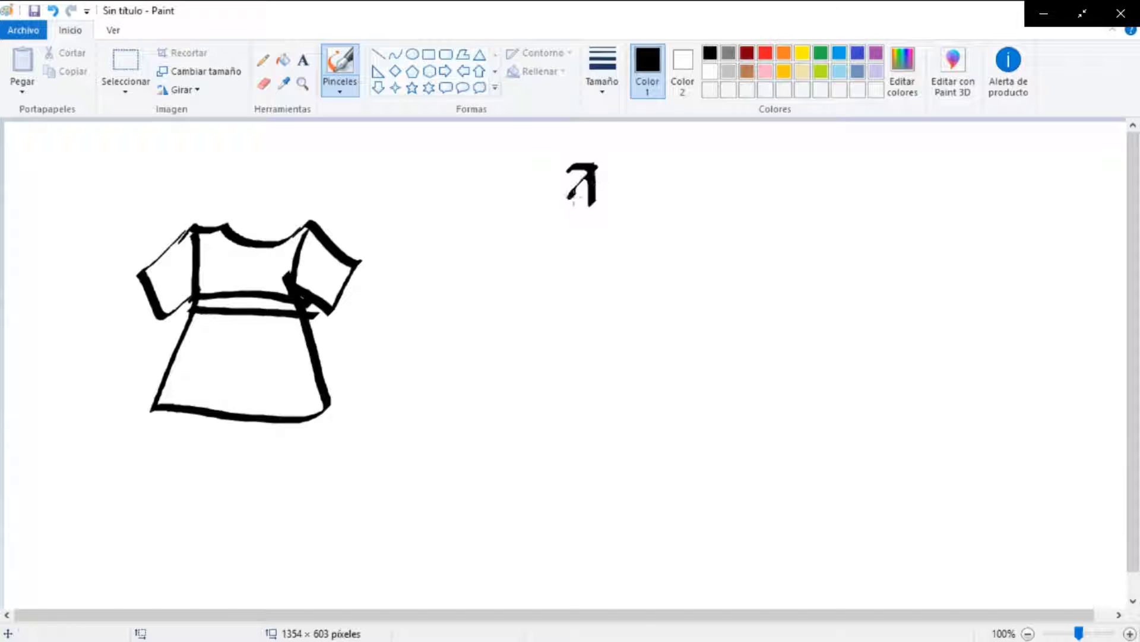
drag(600, 149, 591, 230)
drag(641, 148, 656, 229)
drag(635, 158, 695, 153)
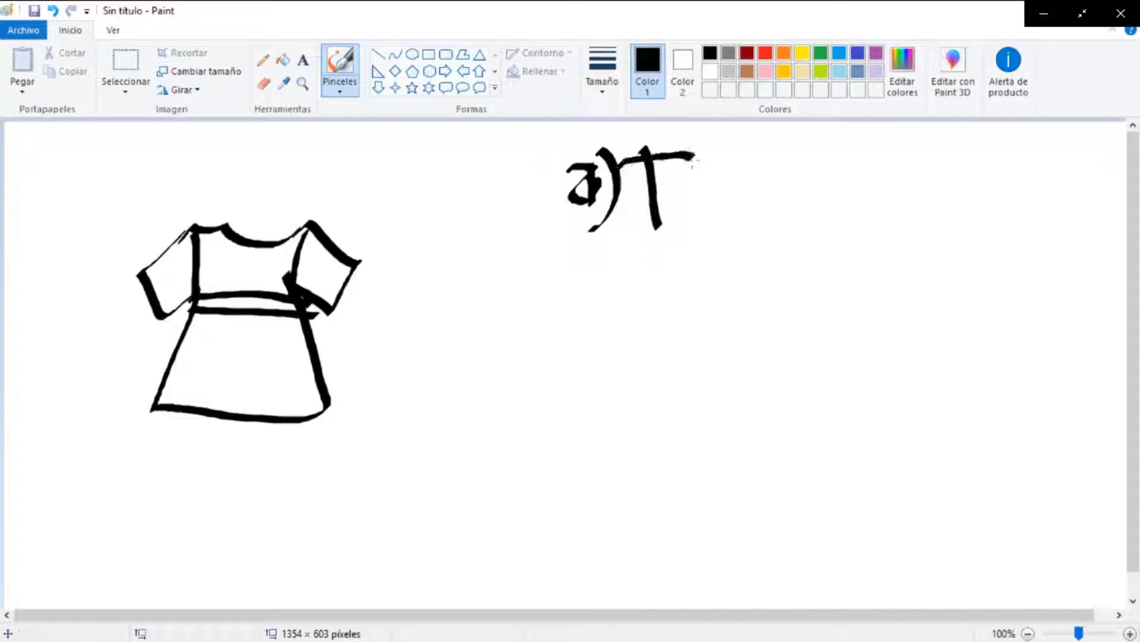
drag(631, 189, 692, 187)
drag(713, 193, 707, 196)
drag(739, 142, 748, 226)
drag(784, 189, 785, 187)
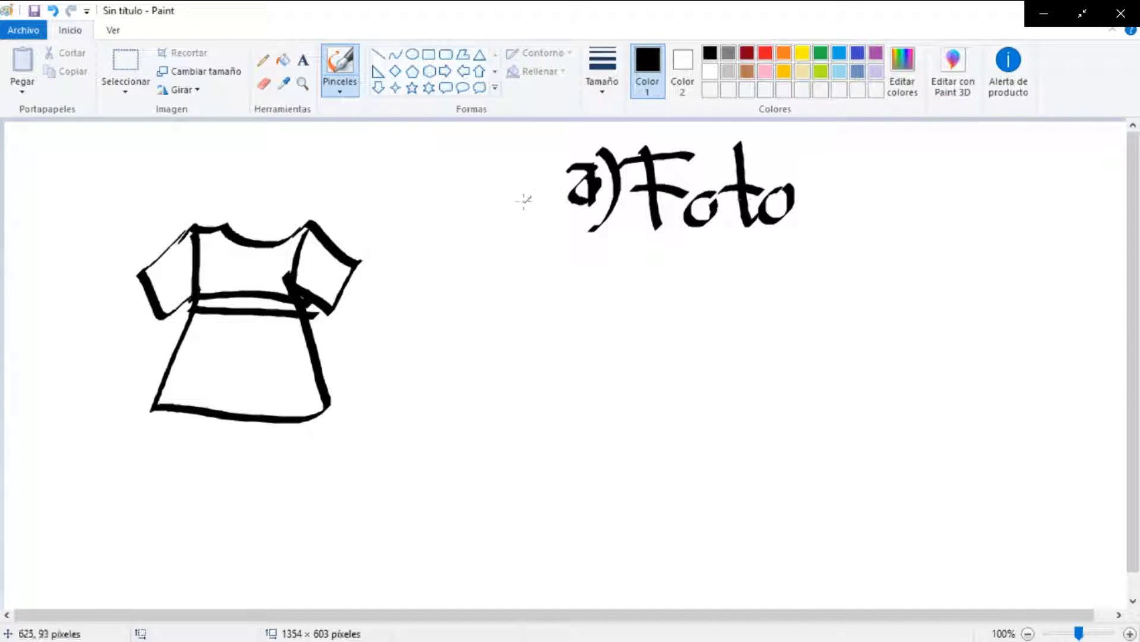
- Draw a phone with lens and flash lines beside "a)Foto"
mouse_move(432, 158)
mouse_down()
mouse_move(452, 302)
mouse_move(432, 160)
mouse_move(452, 193)
mouse_up()
mouse_move(399, 137)
mouse_down()
mouse_move(425, 158)
mouse_move(385, 209)
mouse_move(409, 236)
mouse_up()
drag(445, 159, 444, 130)
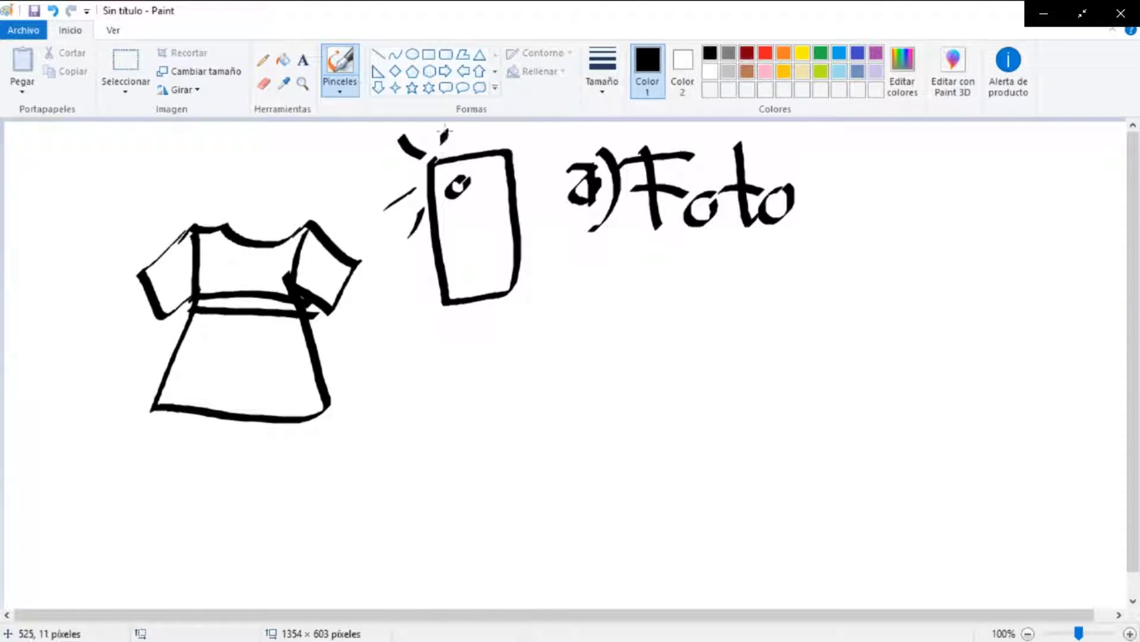
mouse_move(478, 185)
mouse_down()
mouse_move(498, 205)
mouse_move(497, 171)
mouse_up()
drag(467, 206, 473, 238)
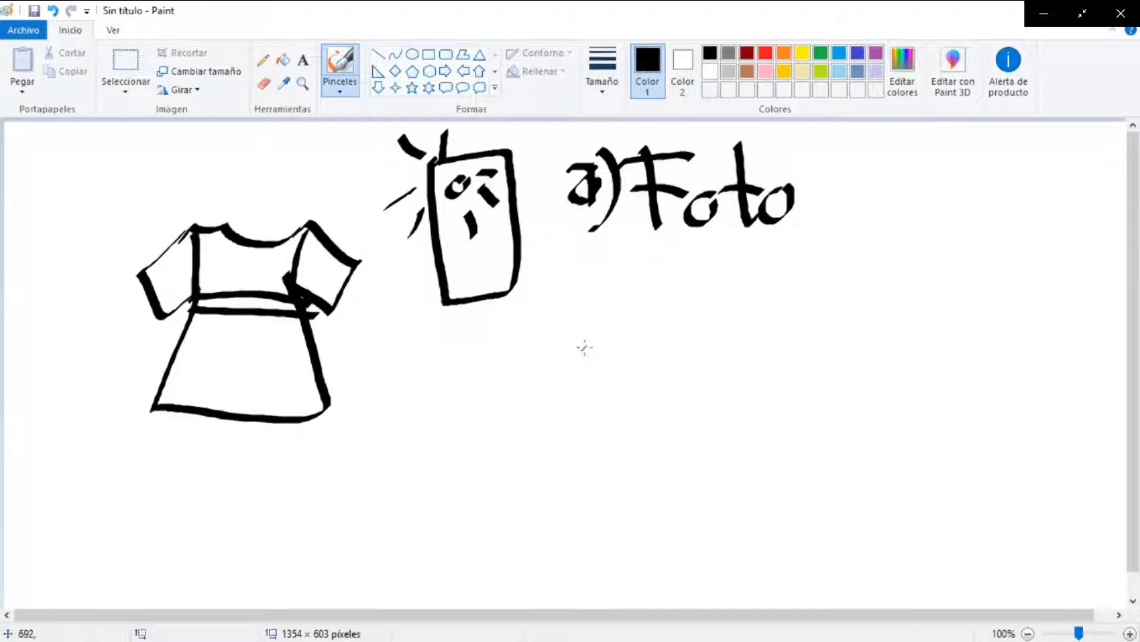
- Hand-letter the label "b)Escanear" below "a)Foto"
mouse_move(568, 320)
mouse_down()
mouse_move(567, 387)
mouse_move(556, 383)
mouse_up()
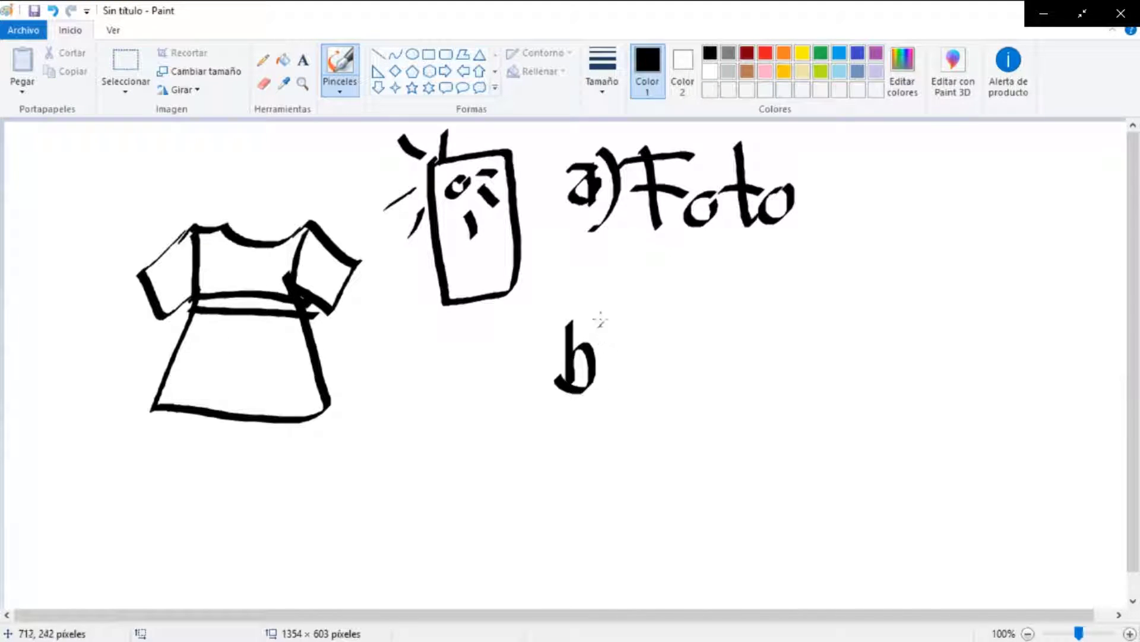
drag(591, 296, 566, 421)
drag(681, 301, 683, 389)
drag(634, 359, 683, 345)
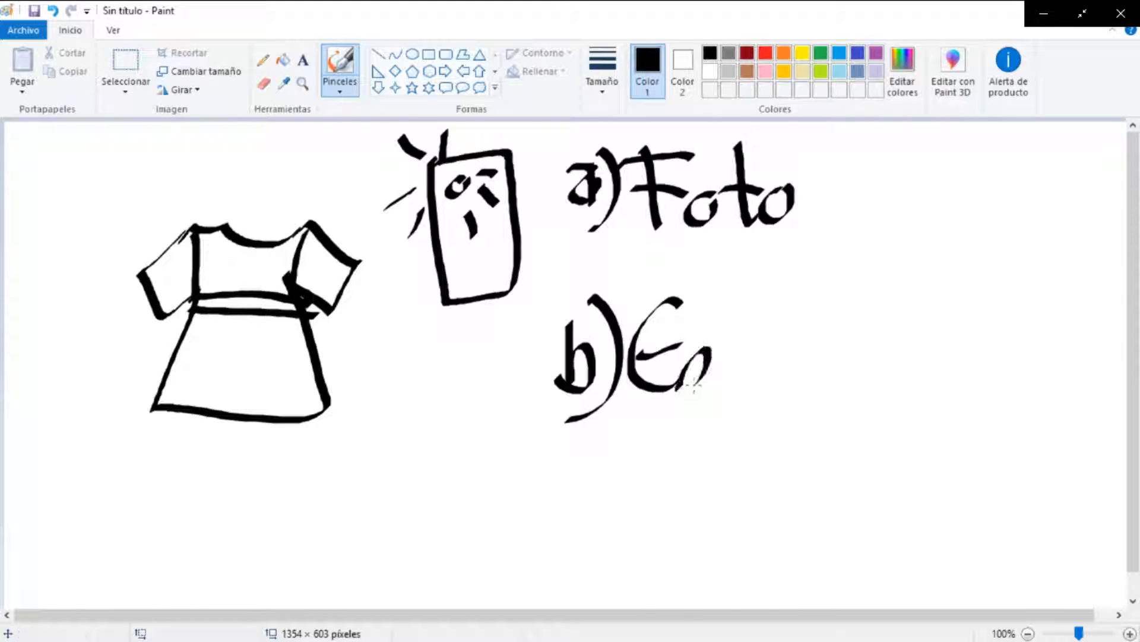
drag(683, 389, 736, 356)
drag(737, 357, 795, 388)
mouse_move(801, 347)
mouse_down()
mouse_move(799, 392)
mouse_move(867, 342)
mouse_move(927, 389)
mouse_move(971, 333)
mouse_up()
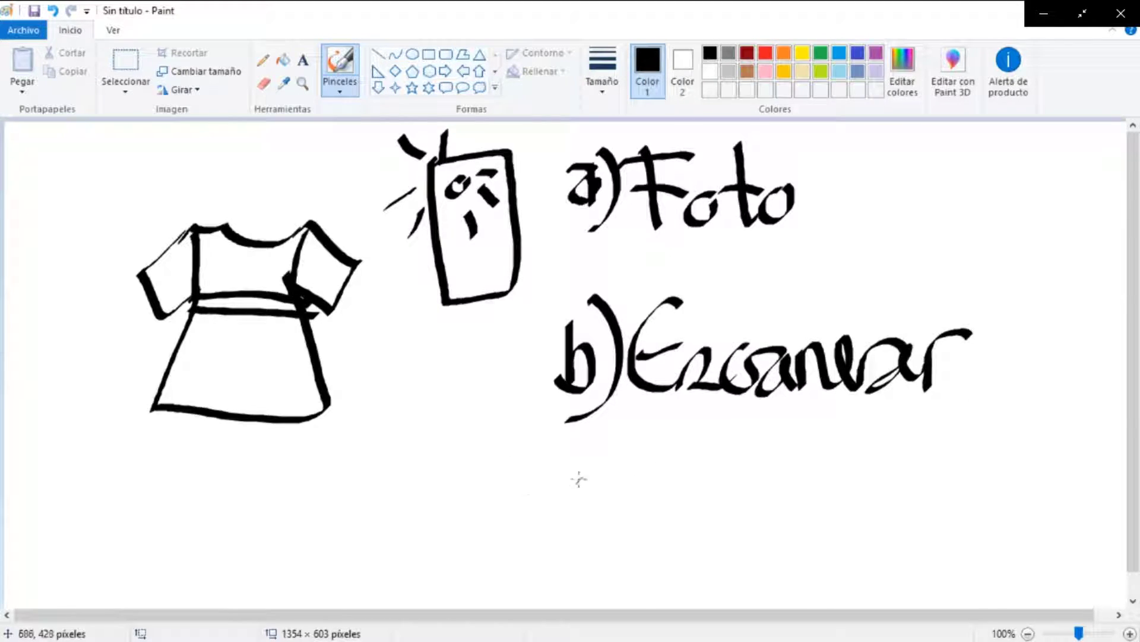
- Sketch a scanner box with an open lid and a dark sheet inside
mouse_move(535, 479)
mouse_down()
mouse_move(475, 493)
mouse_move(479, 575)
mouse_up()
drag(475, 496, 609, 541)
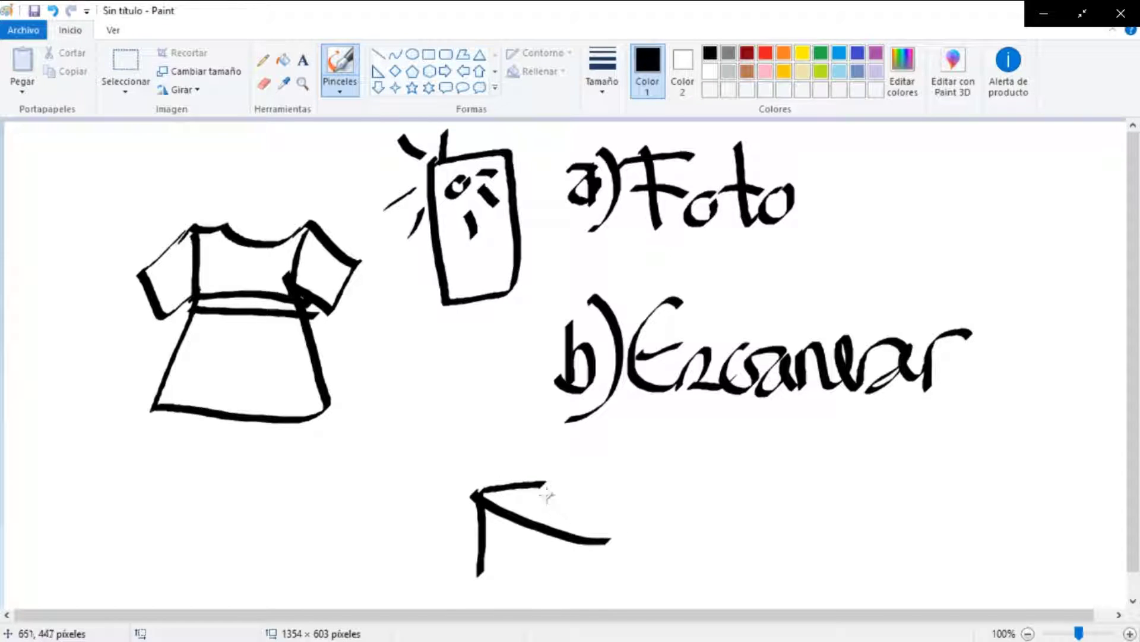
mouse_move(532, 478)
mouse_down()
mouse_move(653, 514)
mouse_move(618, 550)
mouse_move(532, 451)
mouse_move(669, 442)
mouse_move(656, 528)
mouse_up()
mouse_move(586, 544)
mouse_down()
mouse_move(651, 522)
mouse_move(579, 599)
mouse_up()
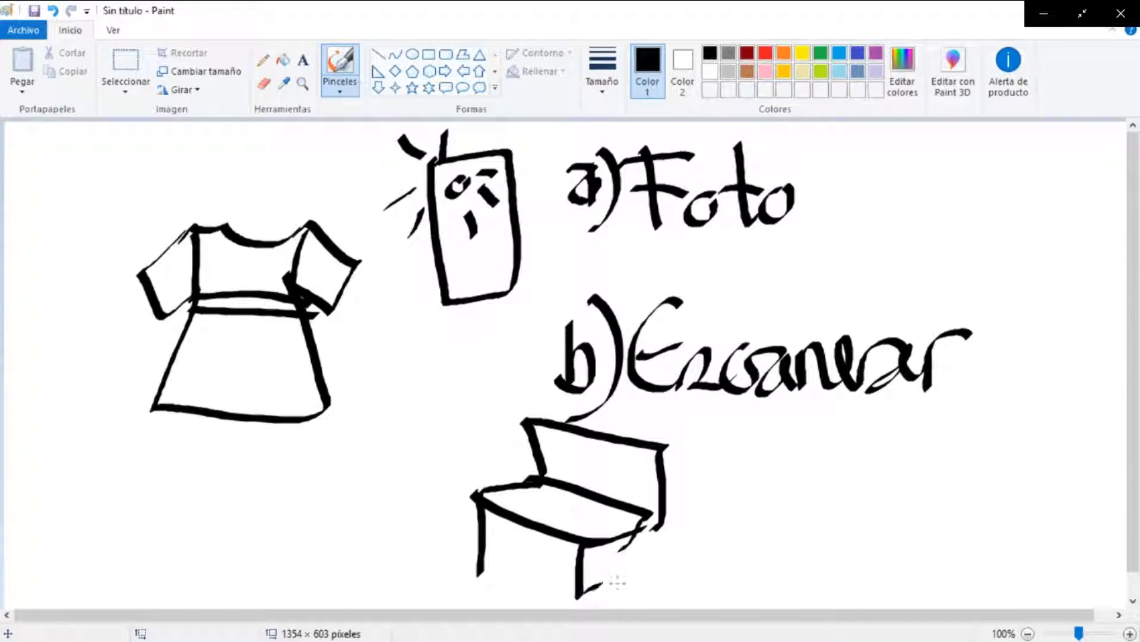
drag(654, 526, 585, 594)
drag(455, 554, 575, 605)
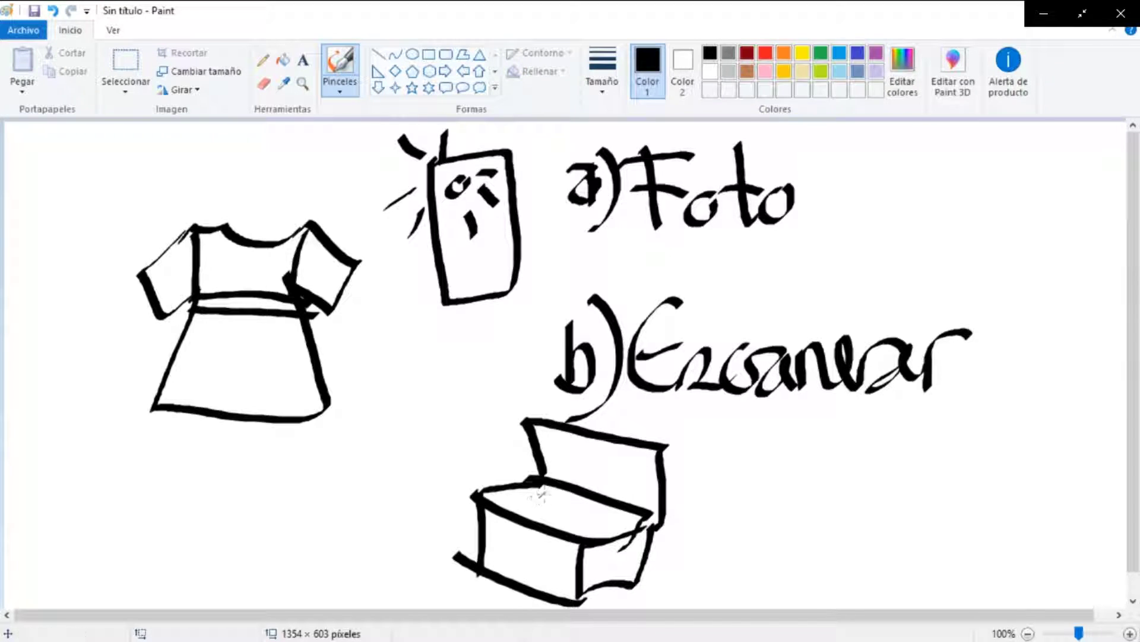
mouse_move(517, 499)
mouse_down()
mouse_move(576, 535)
mouse_move(600, 526)
mouse_move(550, 502)
mouse_move(585, 529)
mouse_move(538, 490)
mouse_move(591, 532)
mouse_move(568, 508)
mouse_up()
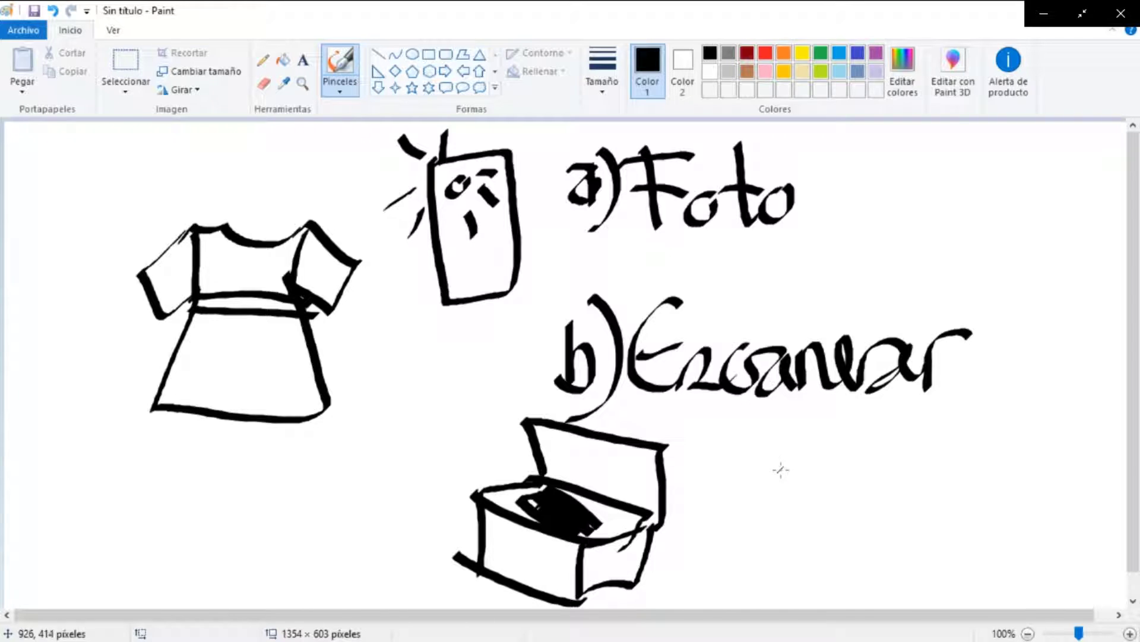
- Write "jpg" and "png" in blue under "Escanear"
click(839, 53)
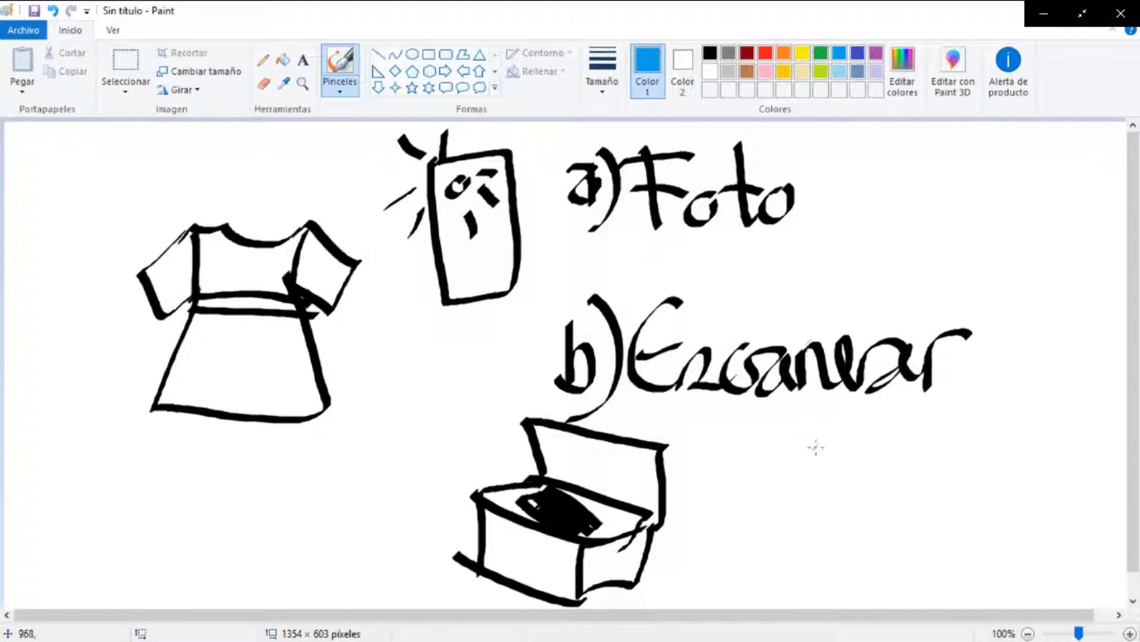
drag(800, 441, 787, 475)
drag(795, 419, 799, 429)
mouse_move(811, 436)
mouse_down()
mouse_move(808, 478)
mouse_move(828, 458)
mouse_move(831, 494)
mouse_up()
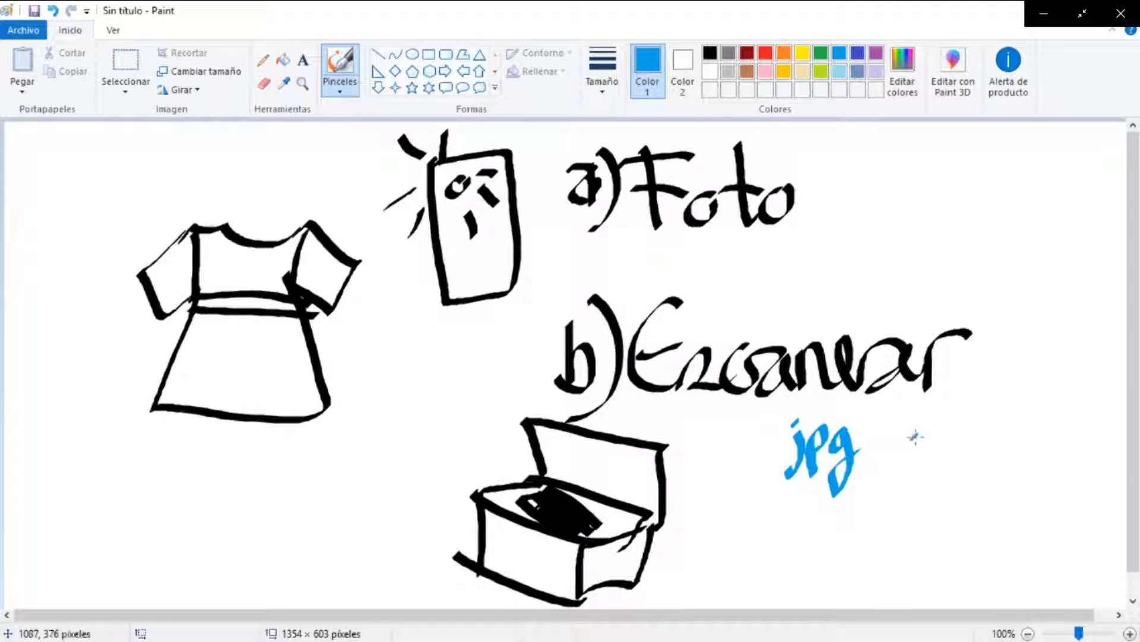
drag(917, 425, 913, 475)
mouse_move(915, 437)
mouse_down()
mouse_move(933, 451)
mouse_move(1010, 449)
mouse_up()
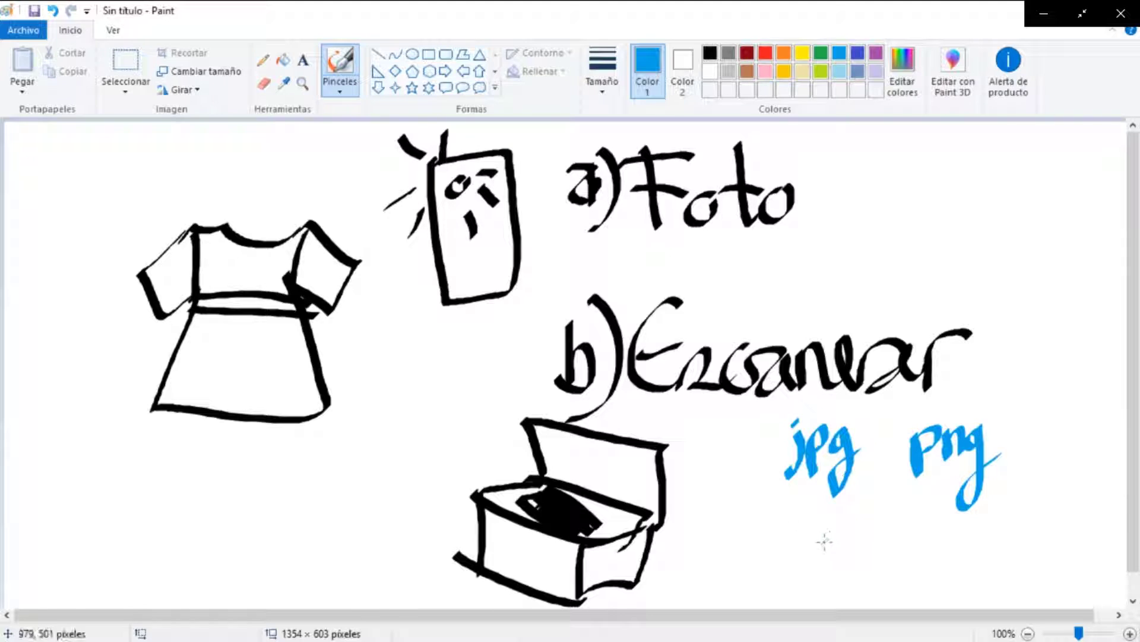
- Write "b/n" and "color" in blue below the file formats
mouse_move(720, 498)
mouse_down()
mouse_move(737, 526)
mouse_move(731, 548)
mouse_up()
mouse_move(756, 518)
mouse_down()
mouse_move(759, 542)
mouse_move(779, 545)
mouse_up()
drag(910, 522, 912, 542)
mouse_move(919, 526)
mouse_down()
mouse_move(940, 545)
mouse_move(974, 534)
mouse_up()
mouse_move(979, 523)
mouse_down()
mouse_move(983, 544)
mouse_move(1005, 514)
mouse_up()
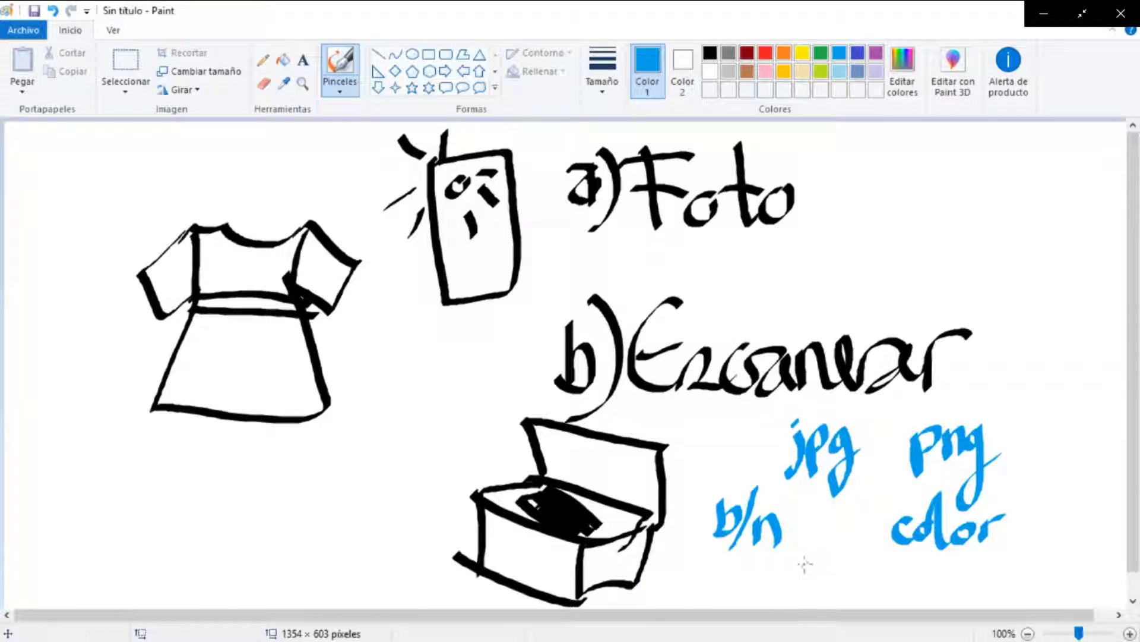
- Write the range "72-100" in blue beneath "b/n" and "color"
mouse_move(799, 553)
mouse_down()
mouse_move(825, 551)
mouse_move(805, 591)
mouse_up()
mouse_move(796, 573)
mouse_down()
mouse_move(850, 587)
mouse_move(875, 570)
mouse_move(891, 591)
mouse_up()
mouse_move(917, 559)
mouse_down()
mouse_move(944, 560)
mouse_move(979, 594)
mouse_move(1004, 572)
mouse_move(978, 588)
mouse_move(1010, 585)
mouse_up()
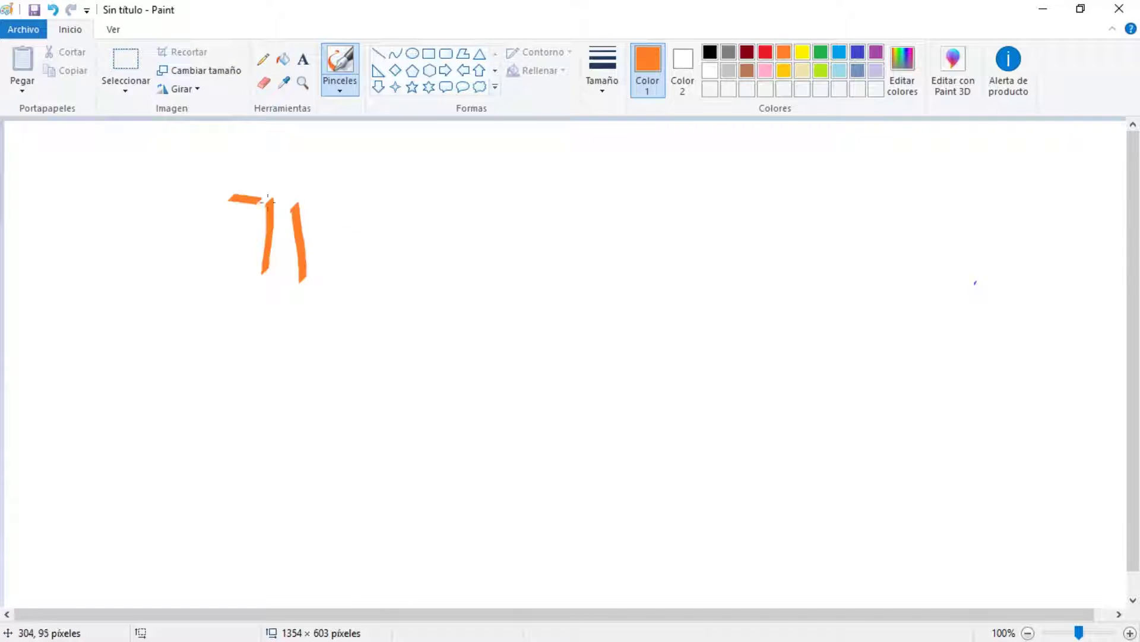
- Letter "II Calco" in orange across the top of the canvas
drag(269, 199, 361, 221)
drag(225, 286, 357, 289)
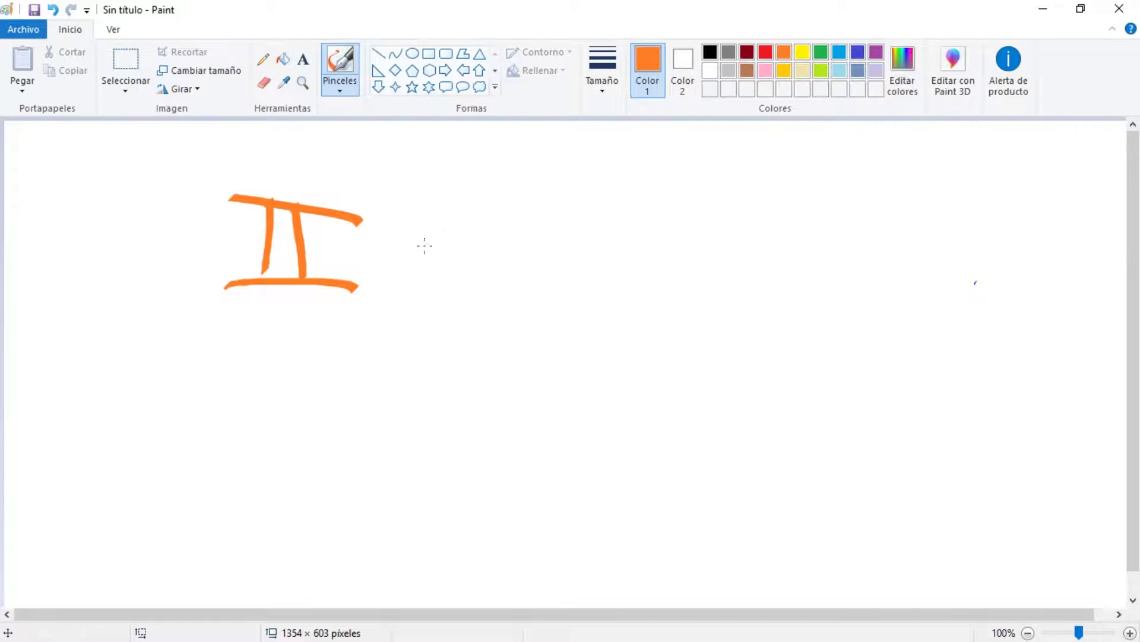
drag(443, 229, 443, 300)
drag(484, 267, 458, 280)
drag(523, 188, 519, 306)
drag(555, 261, 559, 297)
drag(585, 243, 745, 286)
- Write "en Illustrator" below it and brush an orange Ai logo box underneath
drag(436, 327, 460, 424)
mouse_move(484, 325)
mouse_down()
mouse_move(509, 382)
mouse_move(579, 385)
mouse_move(645, 374)
mouse_move(772, 309)
mouse_up()
mouse_move(766, 380)
mouse_down()
mouse_move(820, 392)
mouse_move(849, 366)
mouse_up()
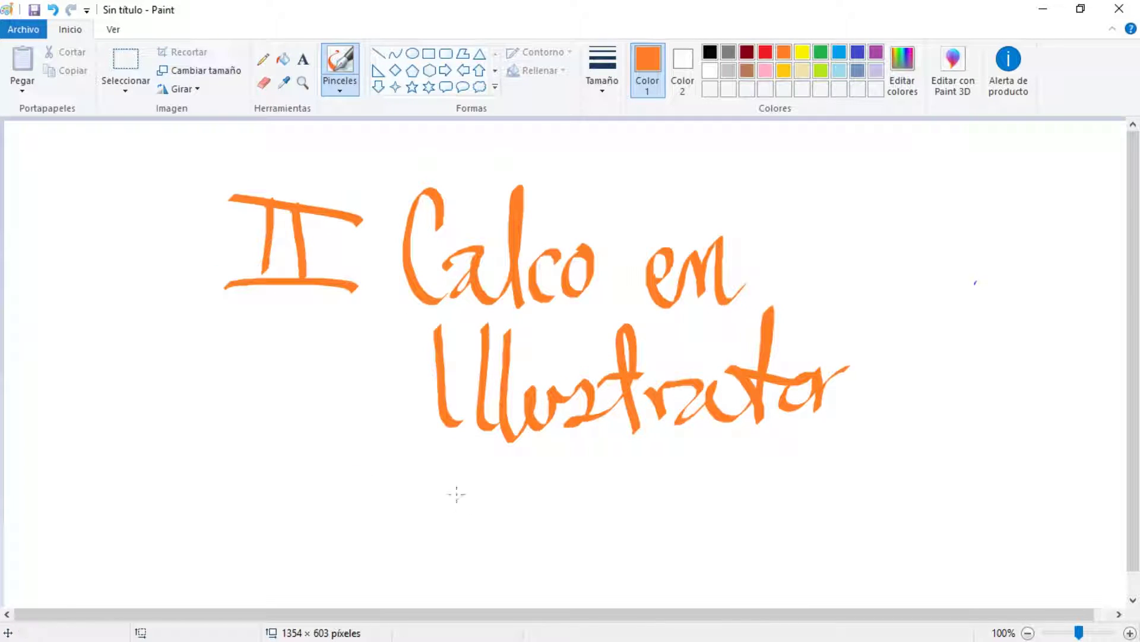
drag(440, 540, 434, 464)
drag(434, 464, 526, 555)
drag(407, 542, 526, 557)
drag(444, 538, 499, 535)
click(493, 484)
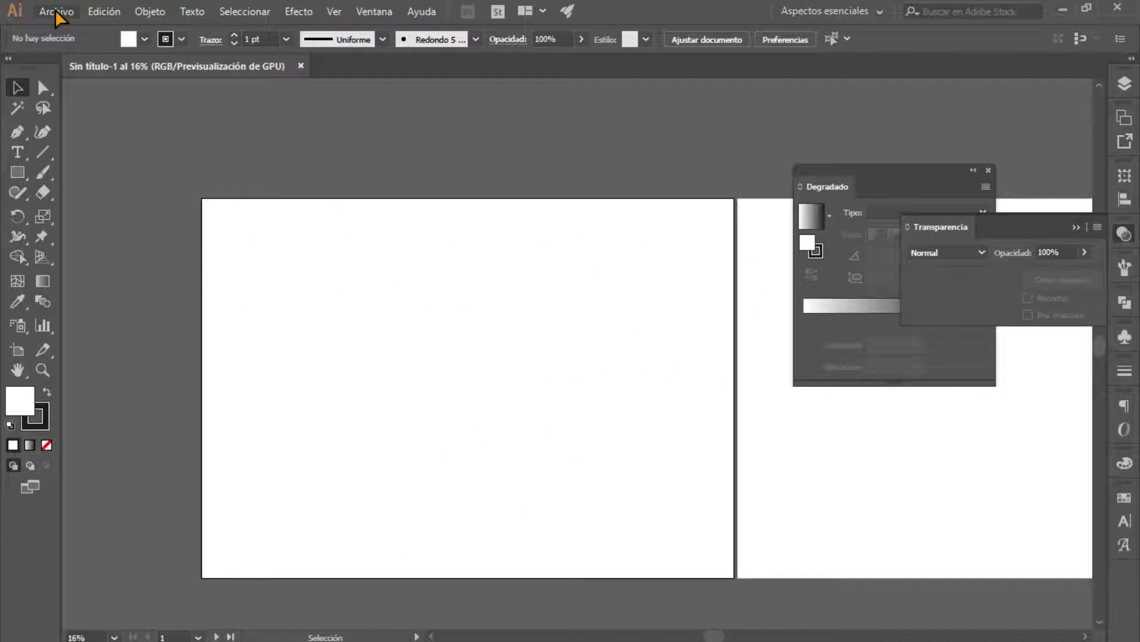
- Use Archivo > Colocar to load Sudaderafoto from Escritorio for placing
click(55, 11)
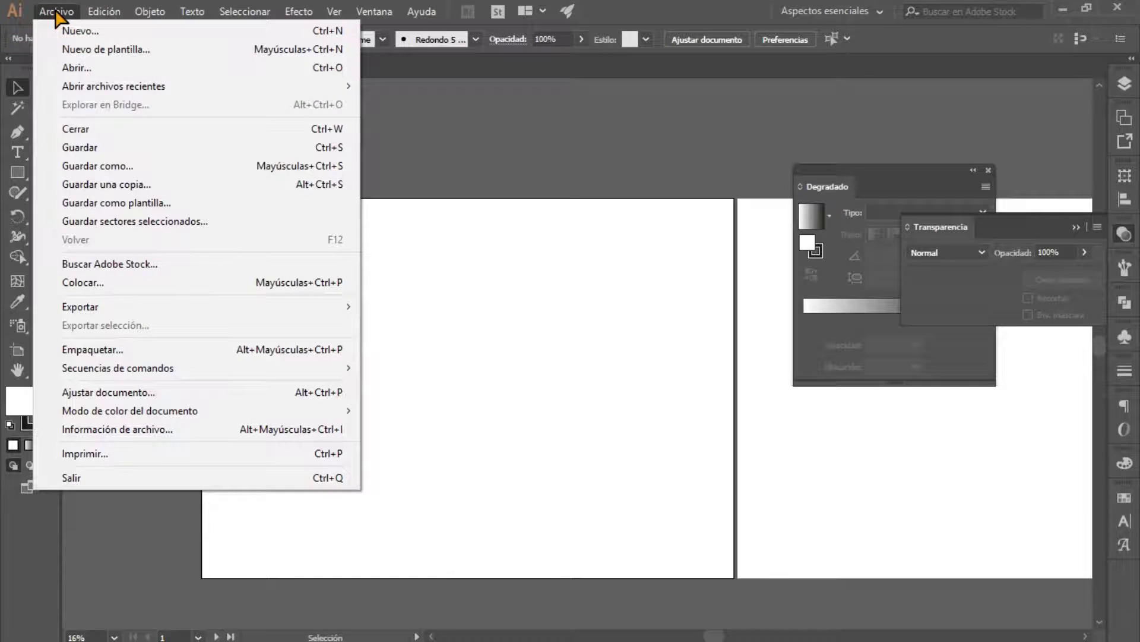
click(129, 284)
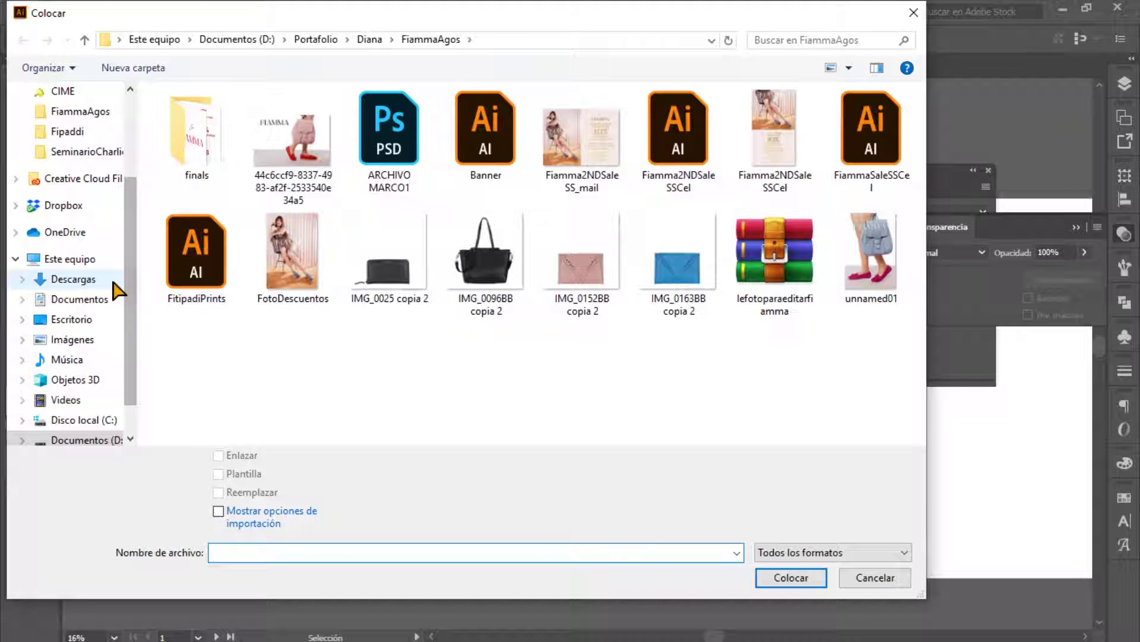
click(71, 321)
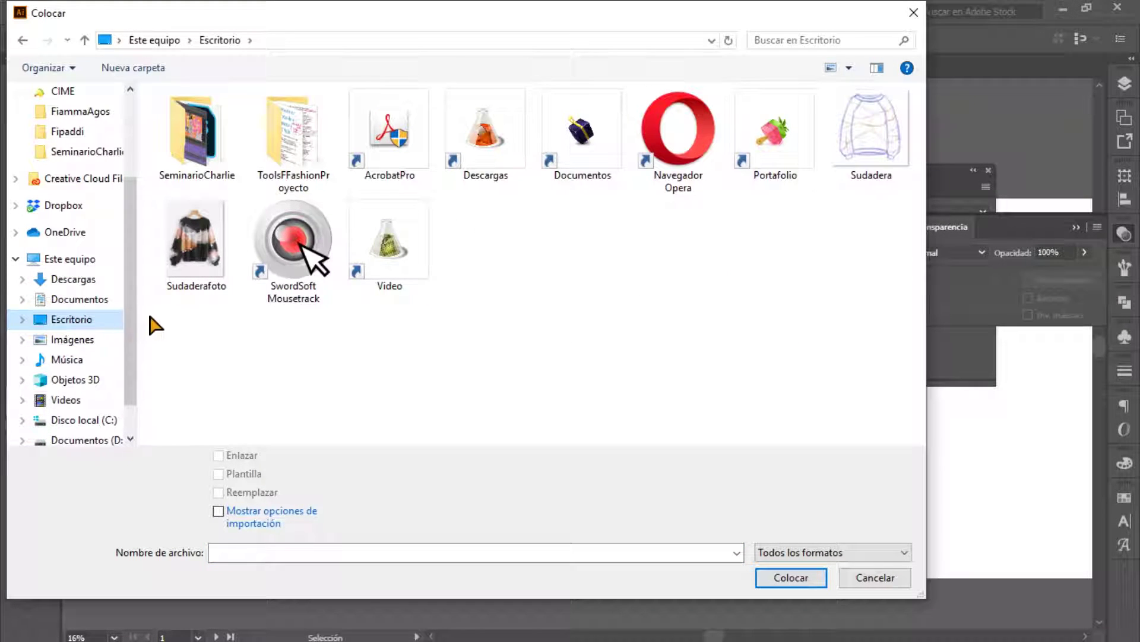
click(857, 165)
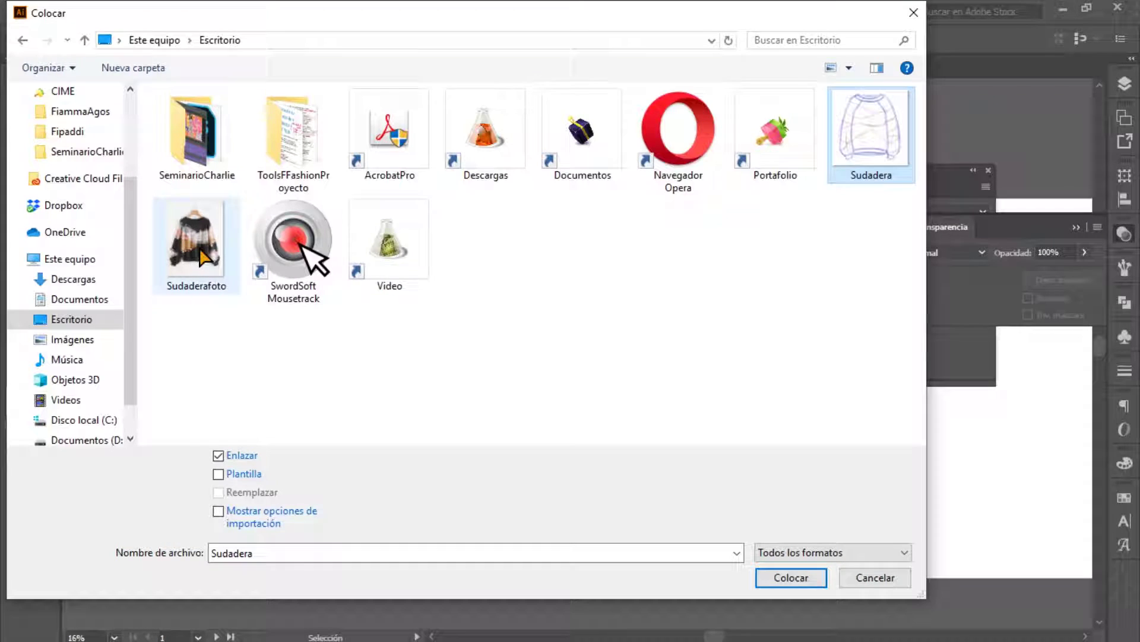
click(199, 250)
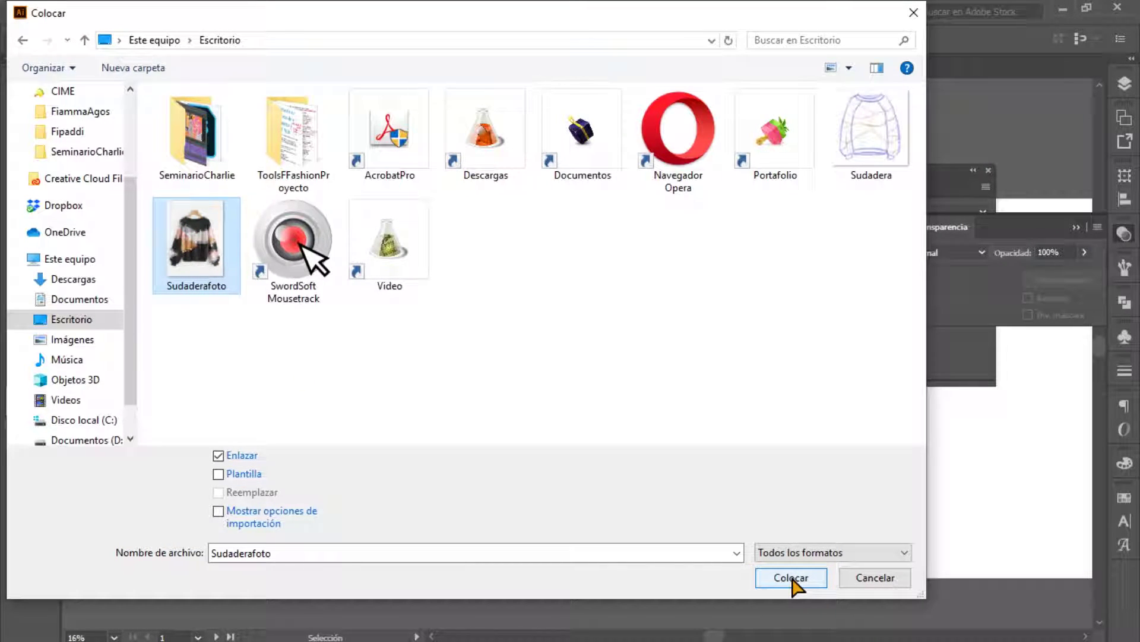
click(793, 579)
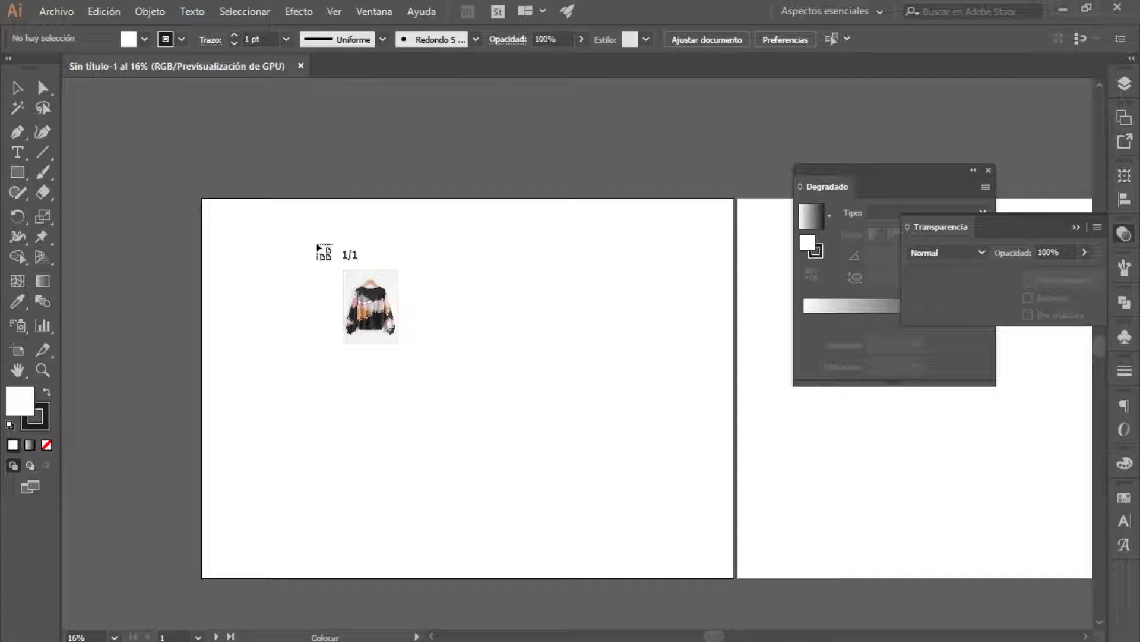
- Drop the sweater photo onto the left artboard and scale it to fill most of its height
click(317, 244)
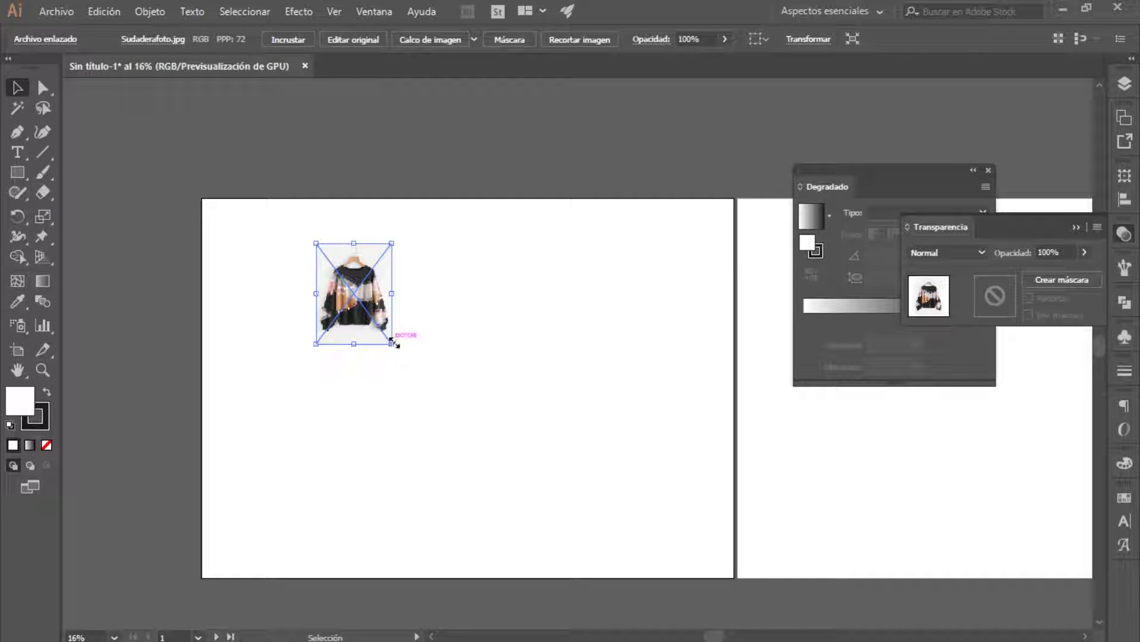
drag(391, 343, 543, 546)
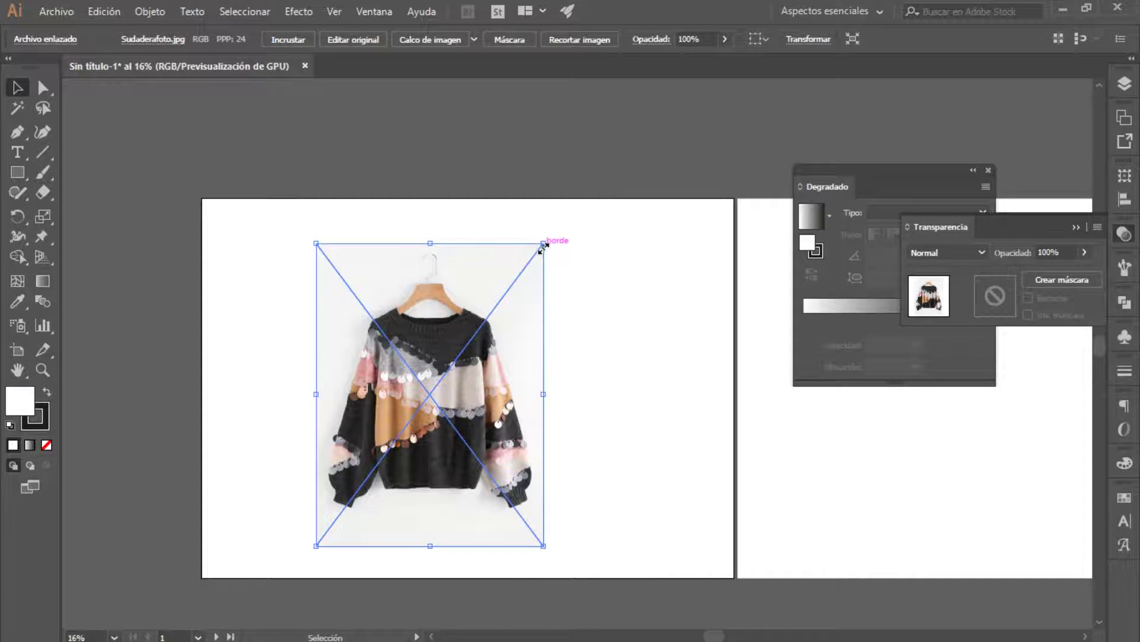
mouse_move(543, 242)
mouse_down()
mouse_move(614, 212)
mouse_move(471, 318)
mouse_move(608, 233)
mouse_up()
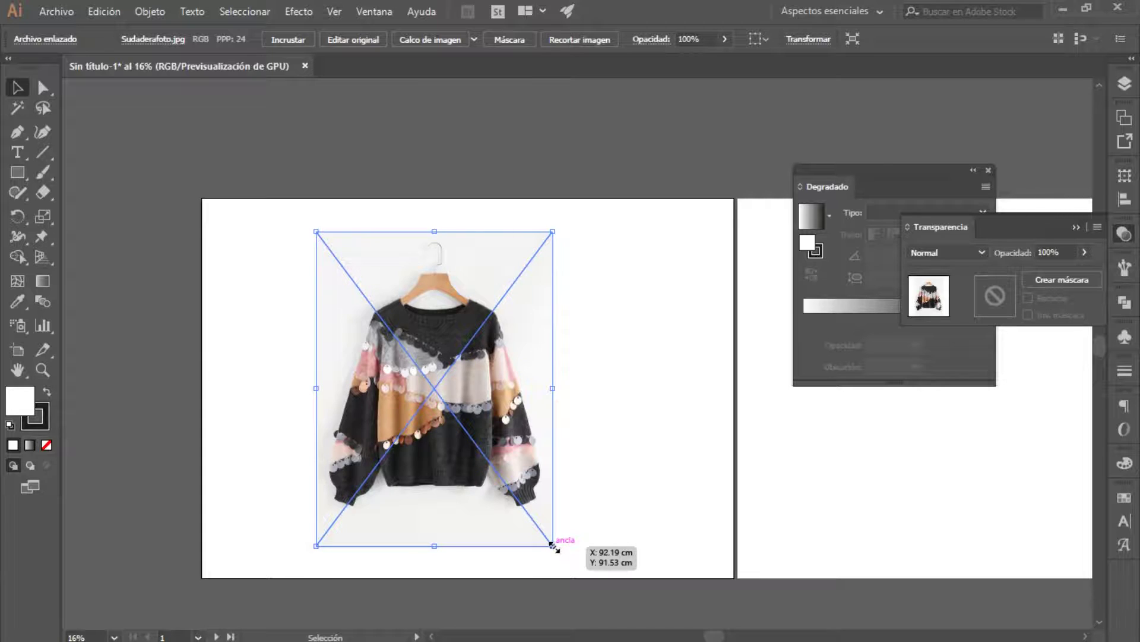
mouse_move(554, 546)
mouse_down()
mouse_move(565, 565)
mouse_move(540, 519)
mouse_move(575, 563)
mouse_move(549, 542)
mouse_up()
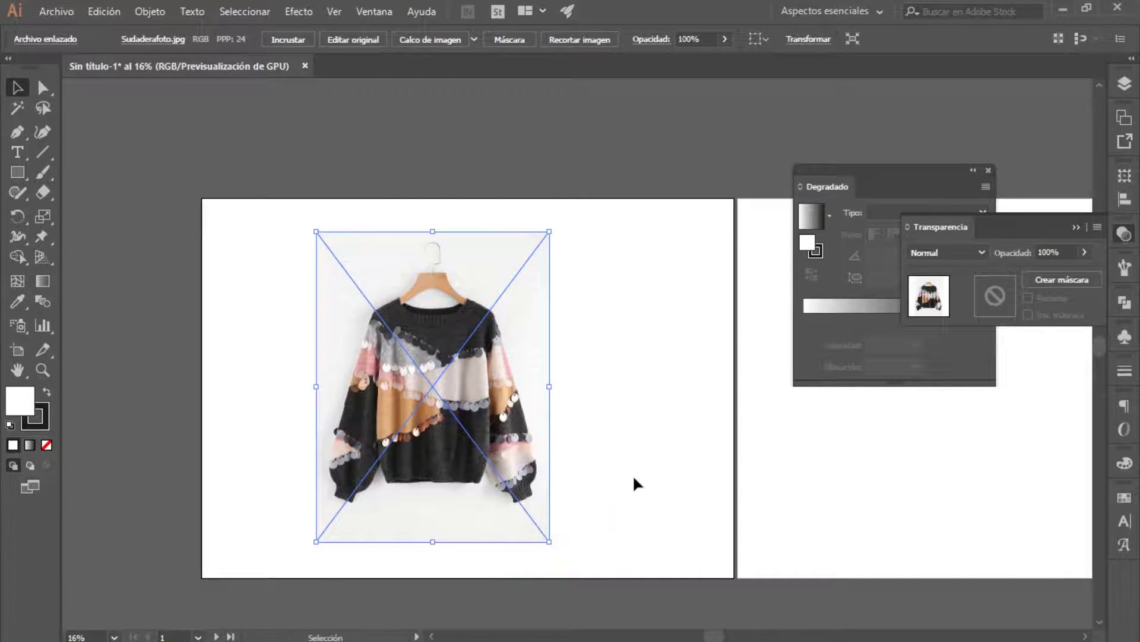
drag(483, 399, 469, 345)
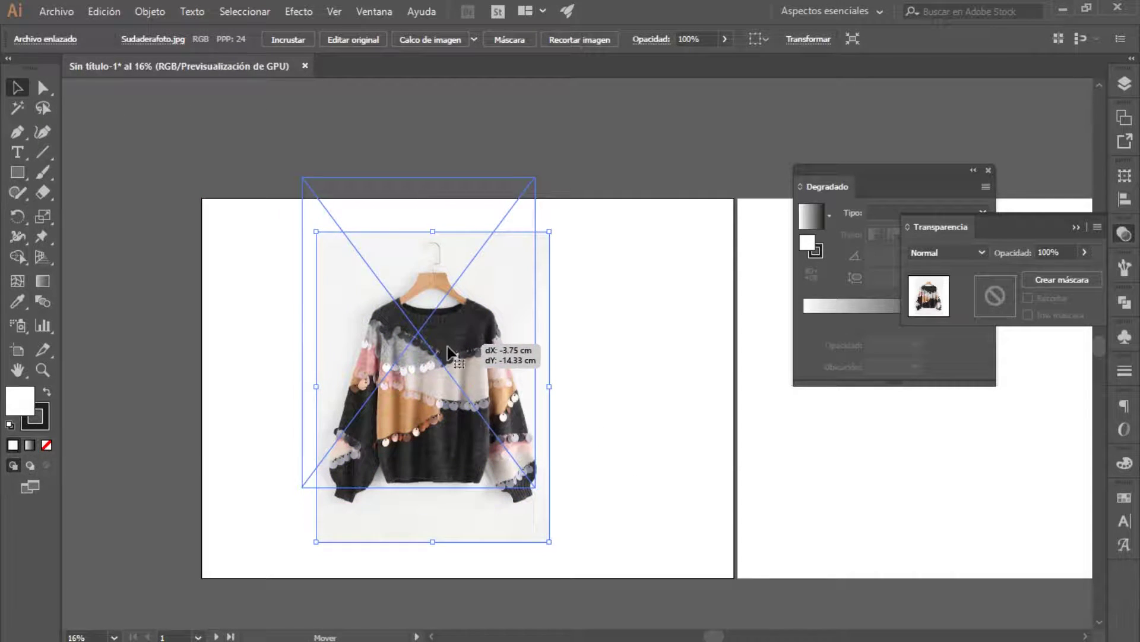
drag(536, 487, 584, 551)
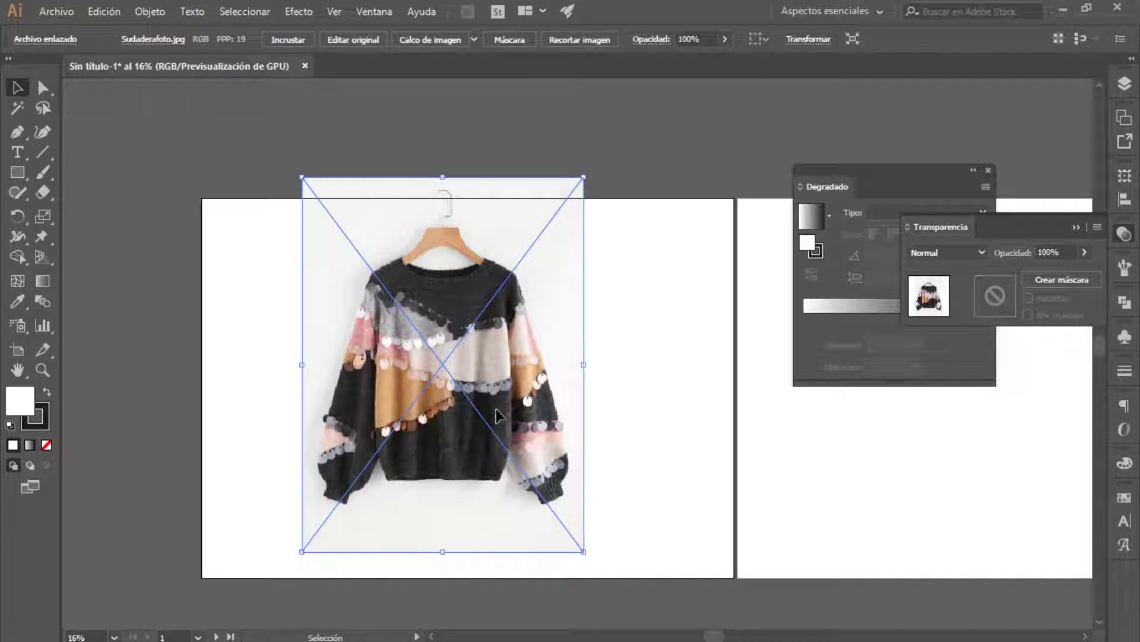
drag(497, 414, 528, 436)
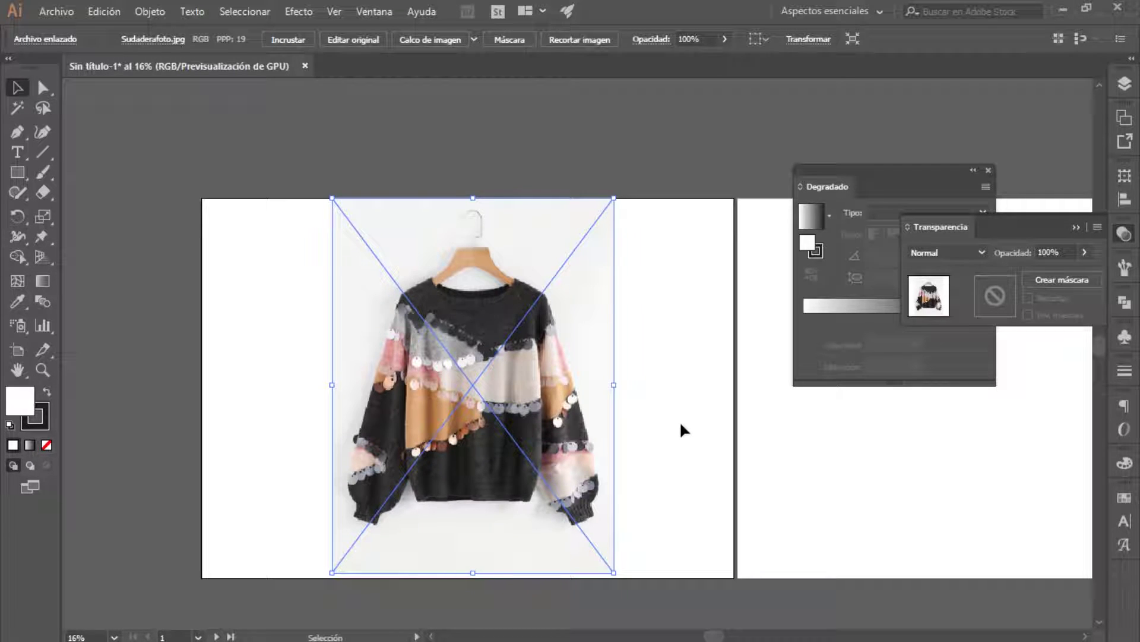
click(672, 381)
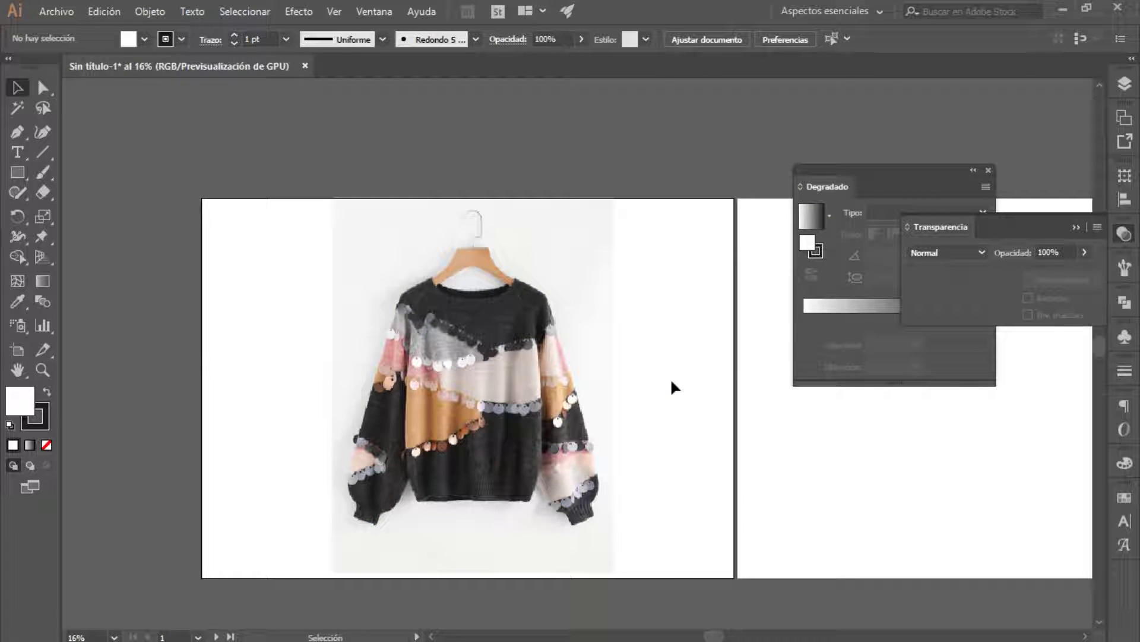
click(446, 202)
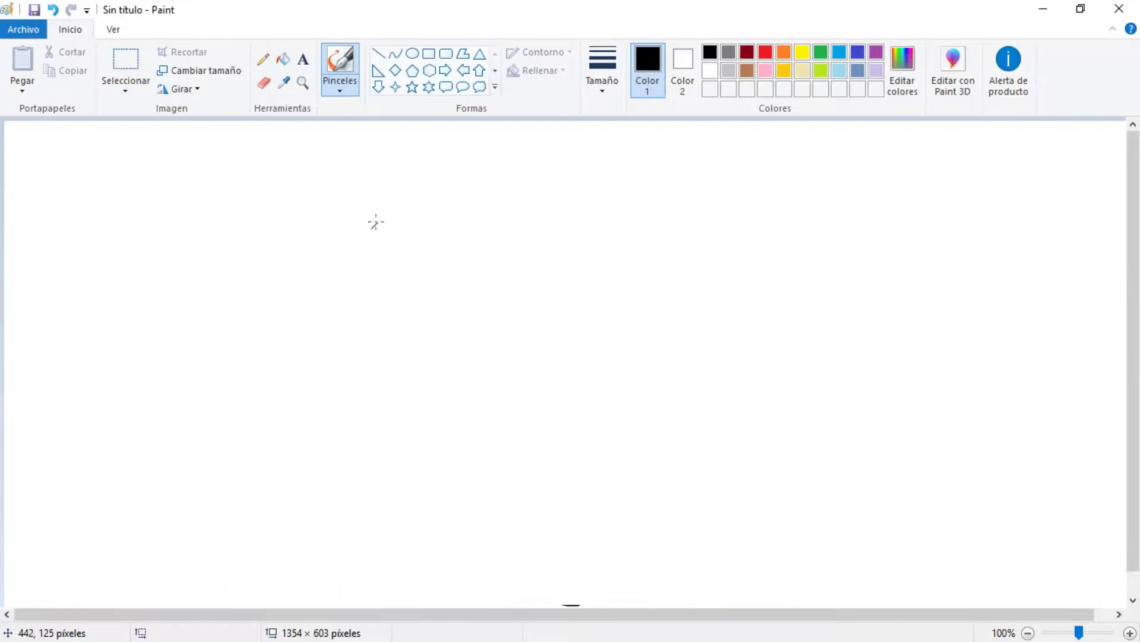
- Draw a tilted black frame and a rough blue garment with a thinner brush
mouse_move(336, 511)
mouse_down()
mouse_move(647, 333)
mouse_move(338, 498)
mouse_up()
click(340, 89)
click(308, 147)
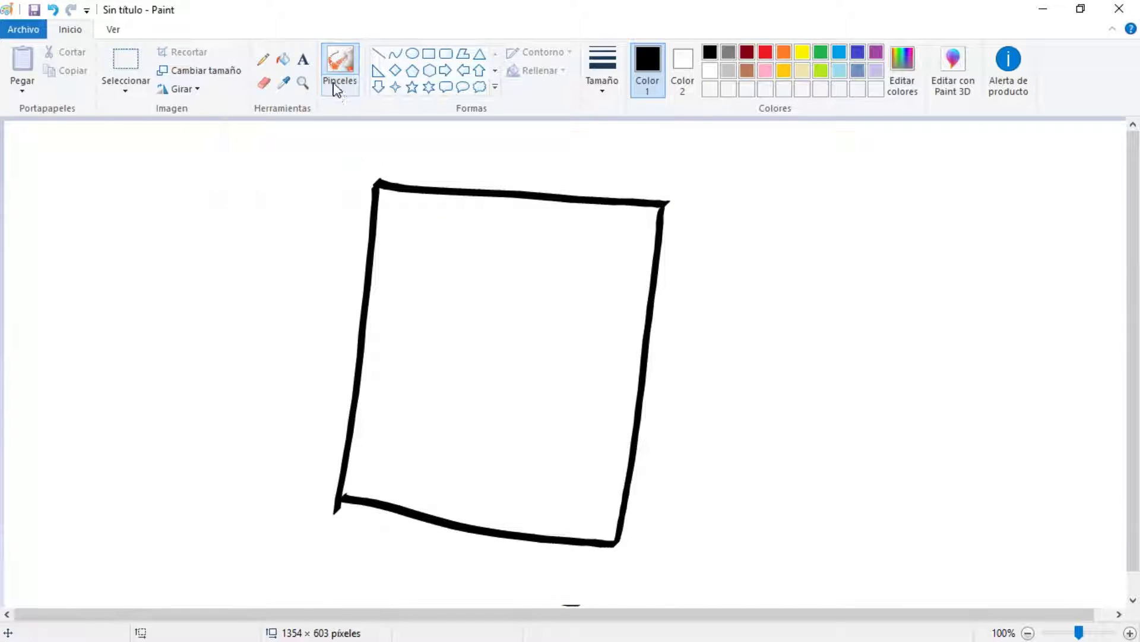
click(335, 89)
click(240, 149)
click(840, 52)
mouse_move(468, 248)
mouse_down()
mouse_move(438, 302)
mouse_move(433, 377)
mouse_move(555, 320)
mouse_move(548, 386)
mouse_up()
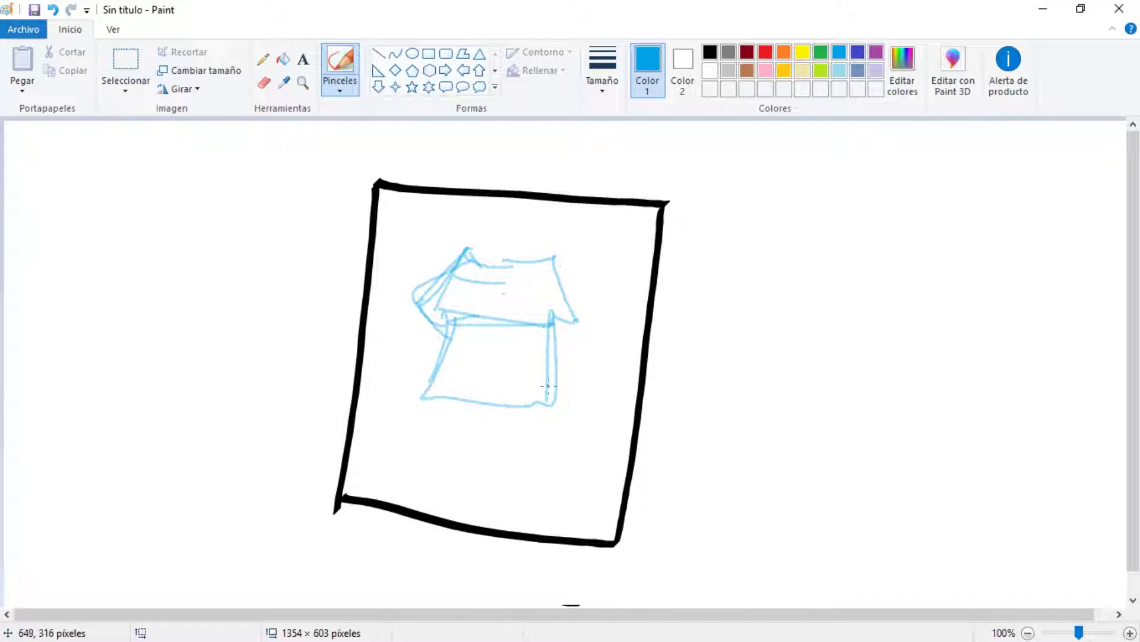
- With the black calligraphy brush, add a second frame and trace the T-shirt outline
click(710, 52)
click(340, 89)
click(273, 116)
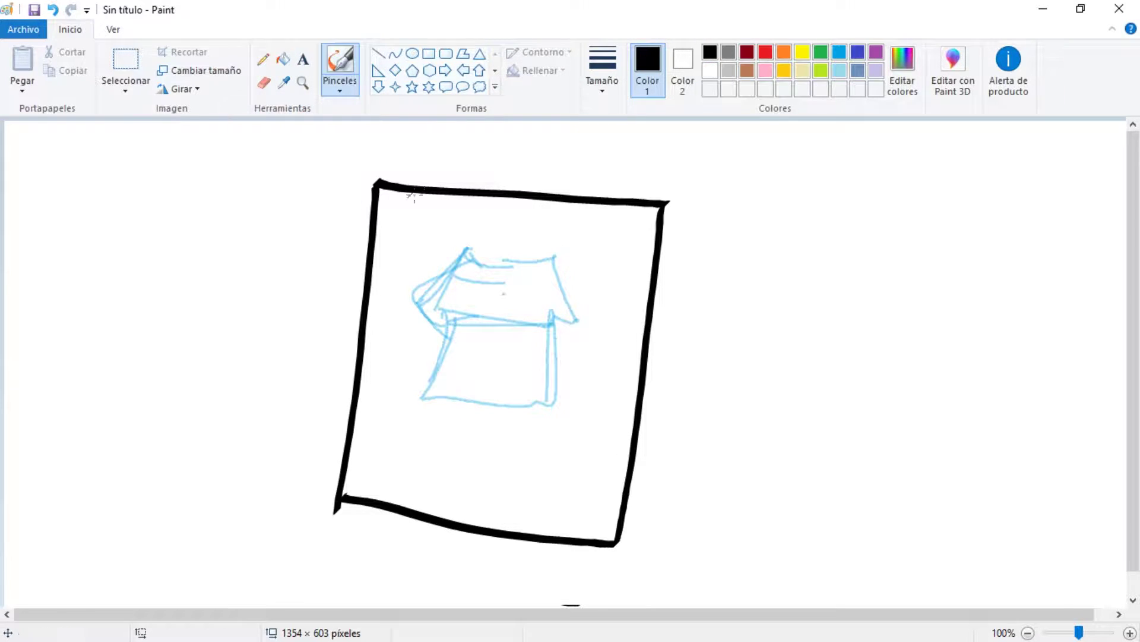
mouse_move(404, 181)
mouse_down()
mouse_move(340, 543)
mouse_move(631, 569)
mouse_up()
drag(336, 540, 629, 553)
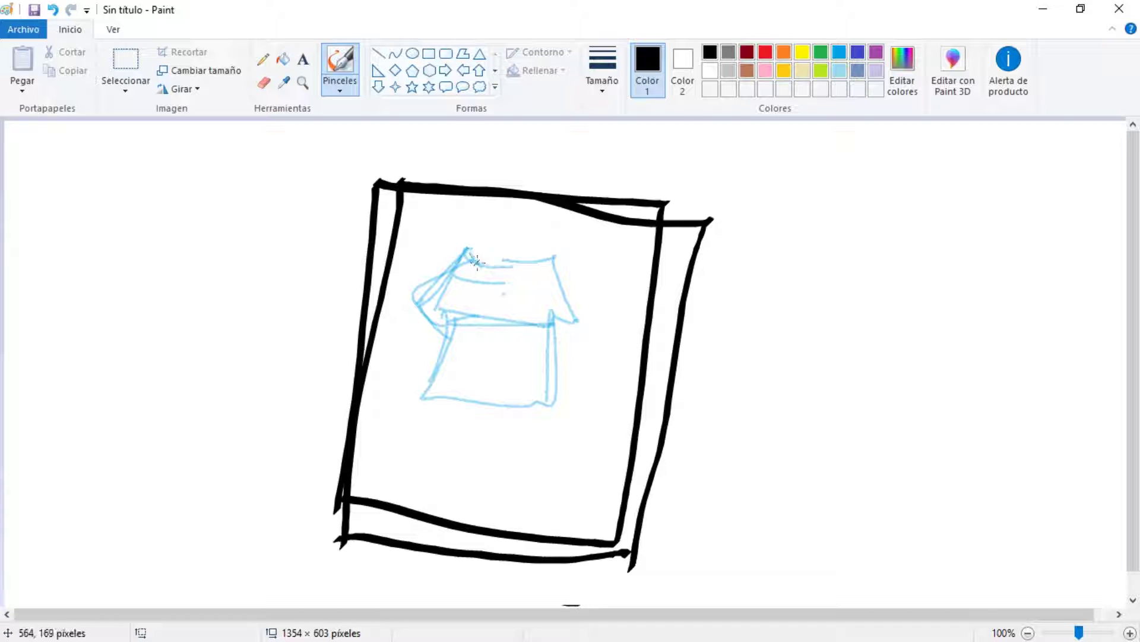
mouse_move(474, 254)
mouse_down()
mouse_move(466, 319)
mouse_move(585, 280)
mouse_move(549, 338)
mouse_up()
drag(461, 320, 577, 335)
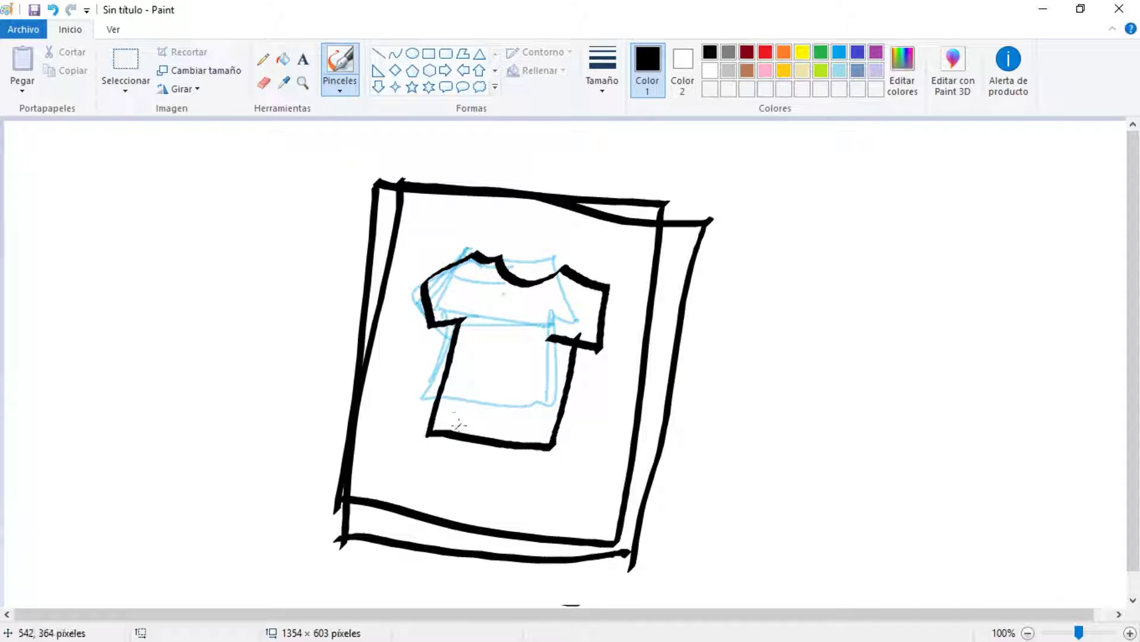
- Add gold clothespins, then a red arrow, circle and "capa bloqueada" notes
click(784, 70)
drag(427, 167, 431, 217)
mouse_move(621, 180)
mouse_down()
mouse_move(603, 238)
mouse_move(629, 196)
mouse_up()
click(765, 52)
mouse_move(730, 187)
mouse_down()
mouse_move(675, 215)
mouse_move(653, 209)
mouse_move(855, 196)
mouse_up()
mouse_move(754, 267)
mouse_down()
mouse_move(826, 309)
mouse_move(1036, 294)
mouse_up()
drag(591, 389, 561, 404)
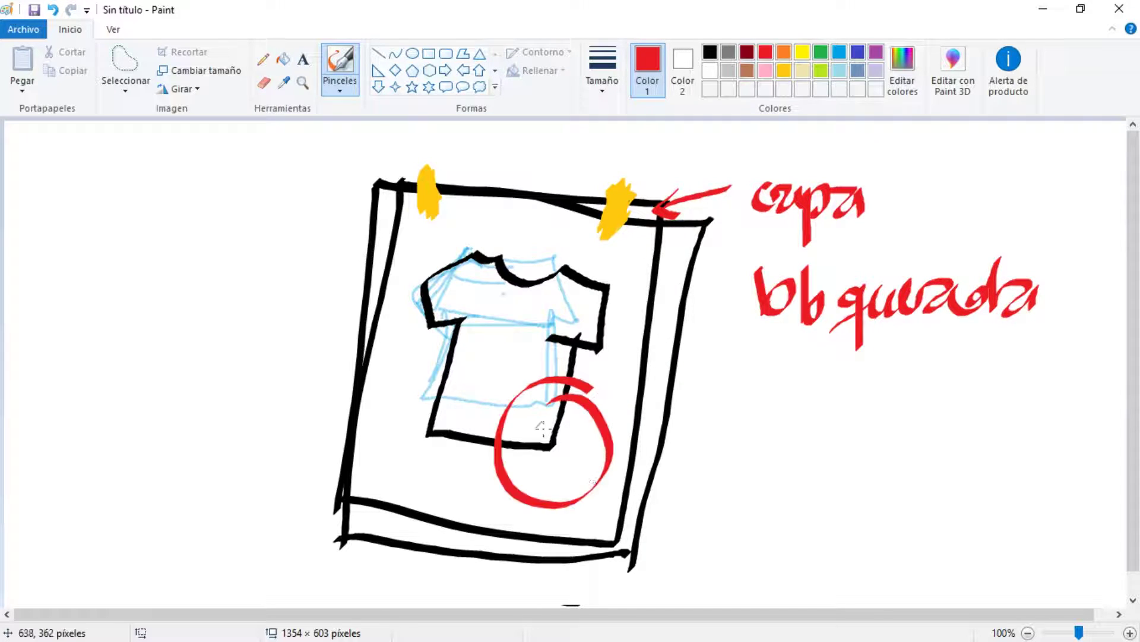
mouse_move(561, 482)
mouse_down()
mouse_move(772, 487)
mouse_move(759, 517)
mouse_up()
mouse_move(847, 412)
mouse_down()
mouse_move(850, 431)
mouse_move(950, 416)
mouse_up()
mouse_move(814, 475)
mouse_down()
mouse_move(915, 505)
mouse_move(1063, 484)
mouse_up()
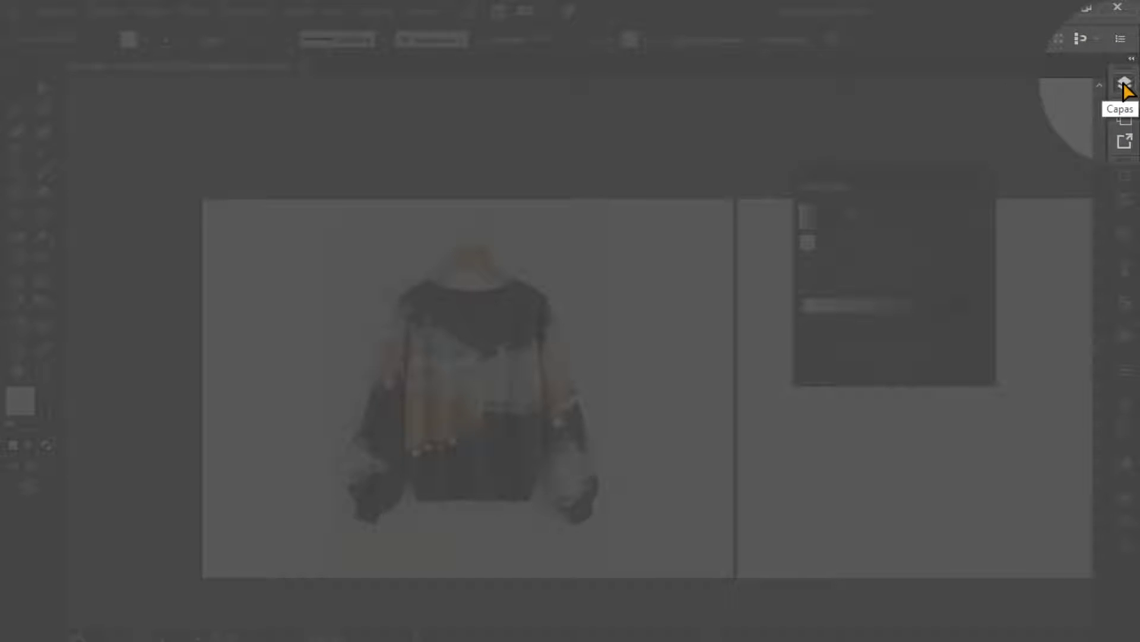
- Show the Capas panel and select the Capa 1 layer
click(1125, 84)
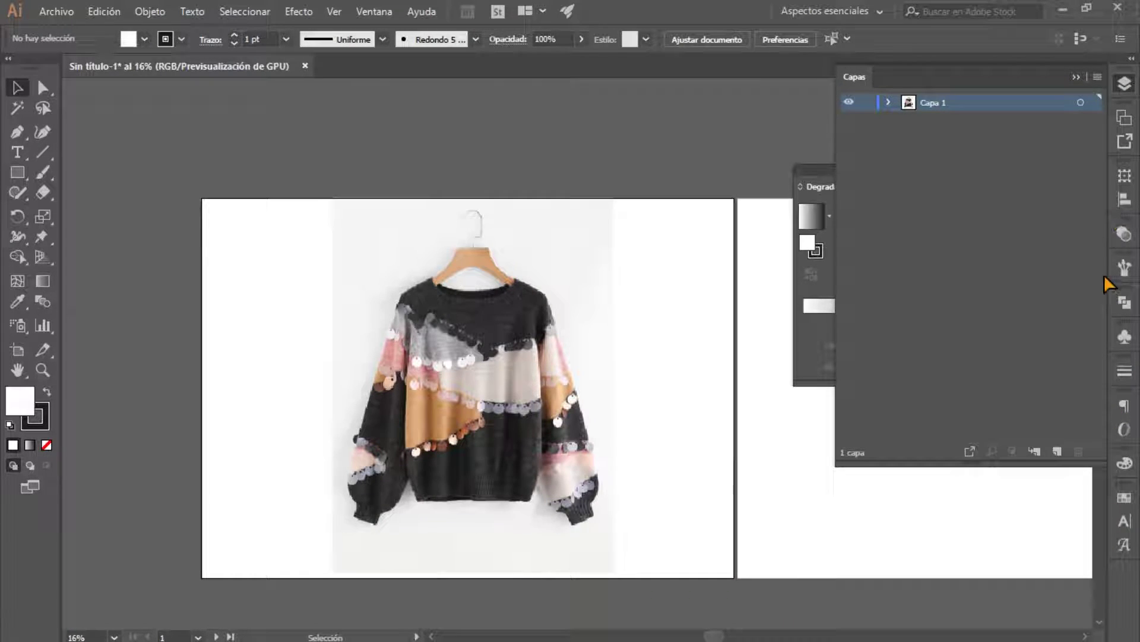
click(376, 12)
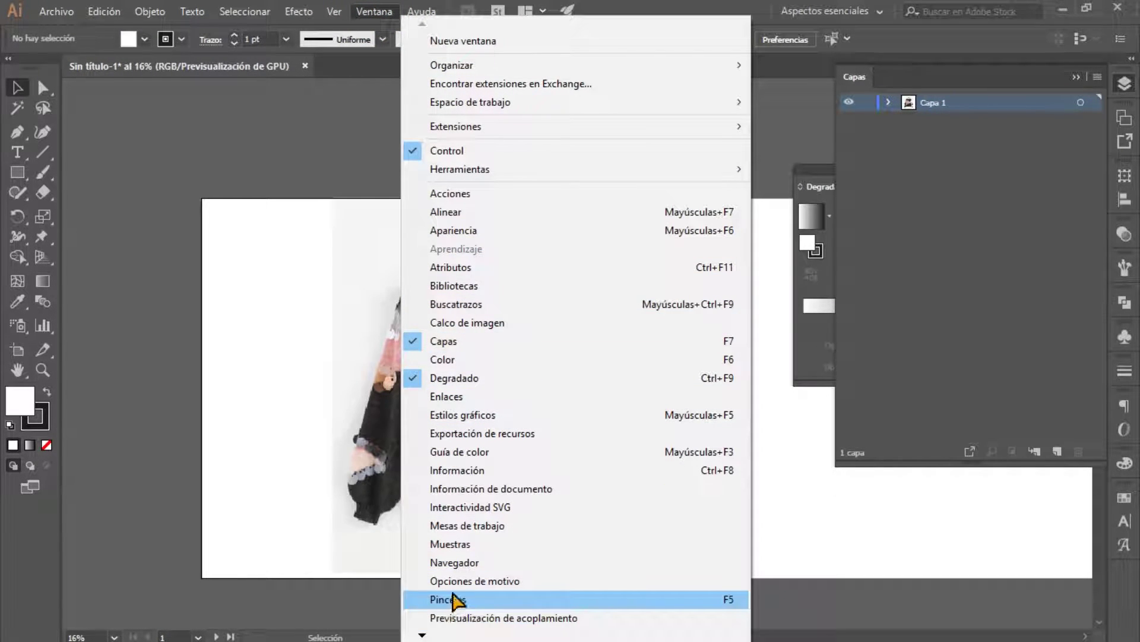
click(955, 181)
click(1017, 106)
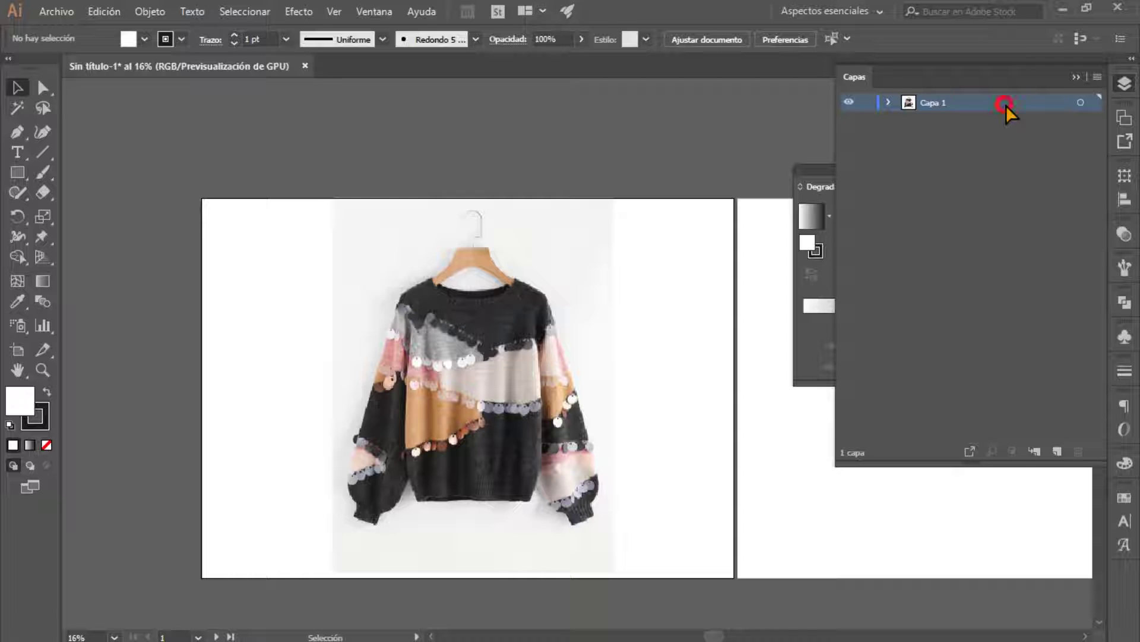
- In Capa 1's options, name it Base, check Bloquear, and set Atenuar imágenes to 40%
double_click(1005, 104)
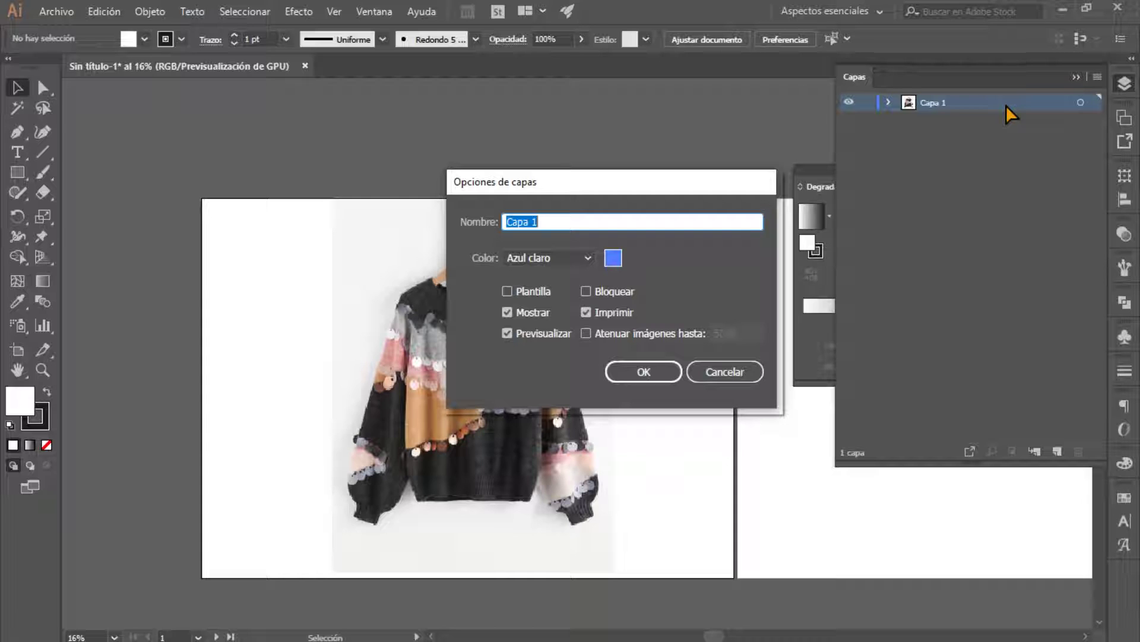
text(Bas)
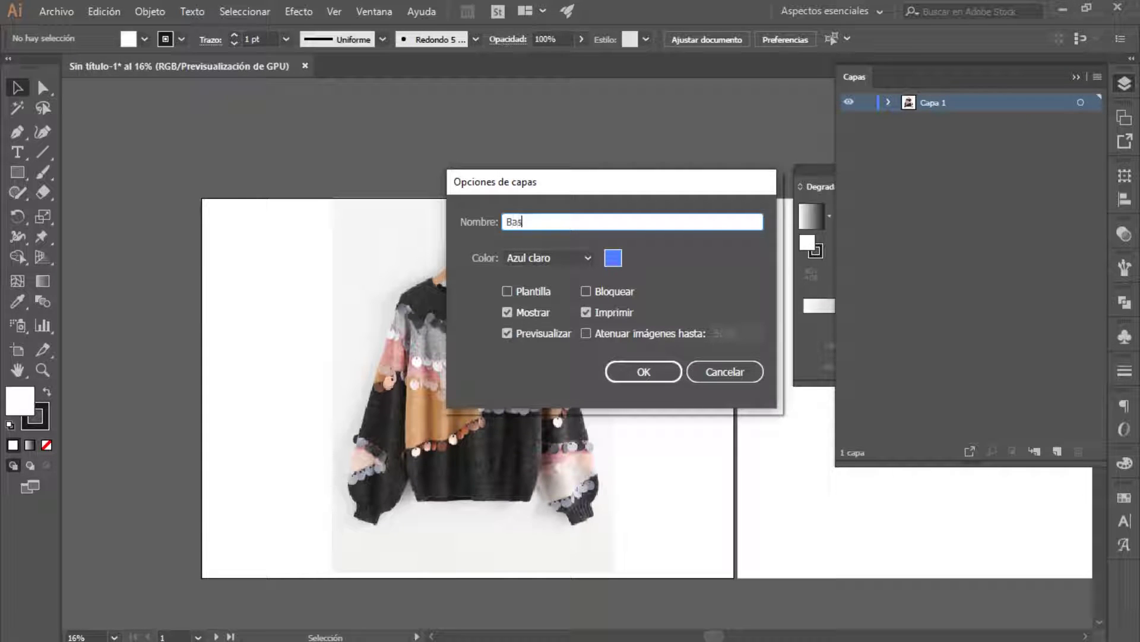
text(e)
click(587, 291)
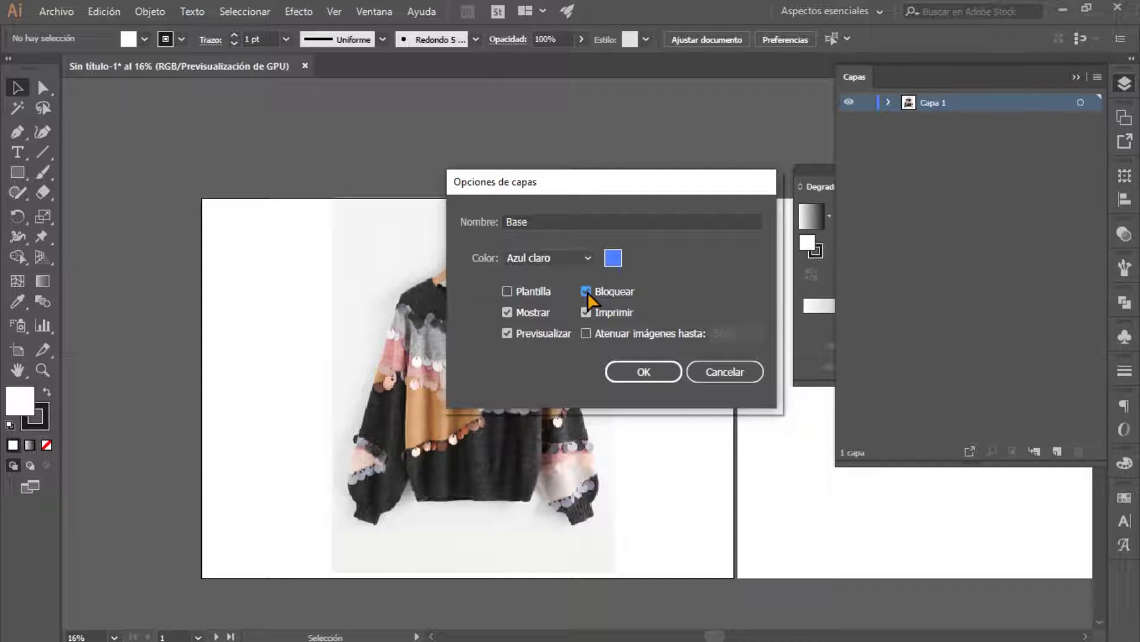
click(587, 333)
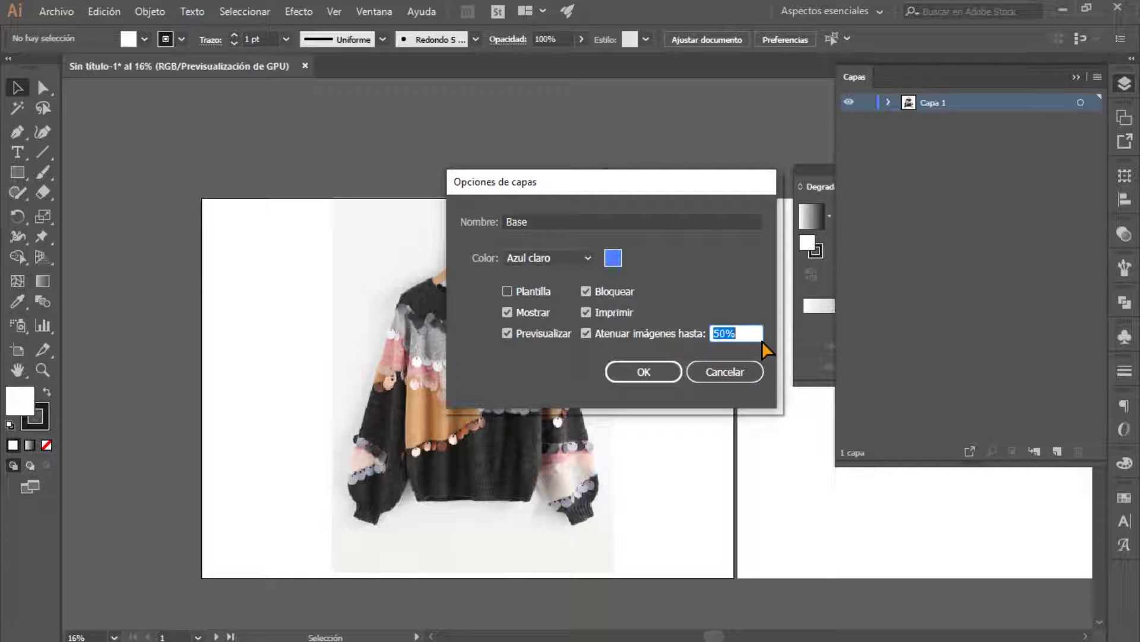
text(40)
click(641, 373)
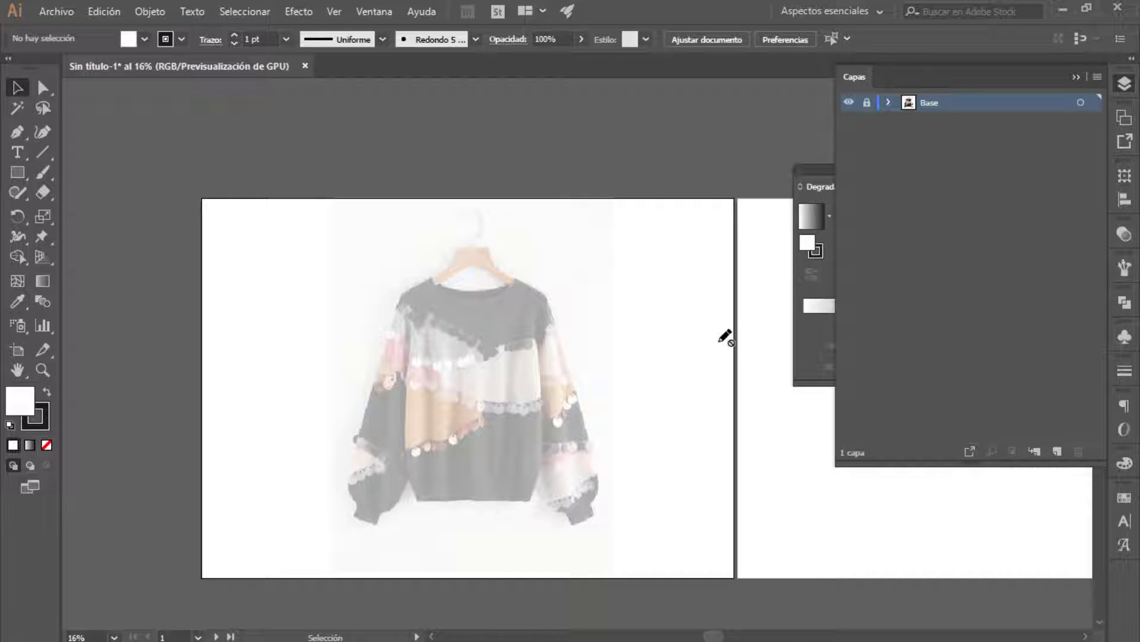
- Create Capa 2, an empty tracing layer above the locked Base layer, with the sweater in view
key(ctrl+plus)
key(ctrl+plus)
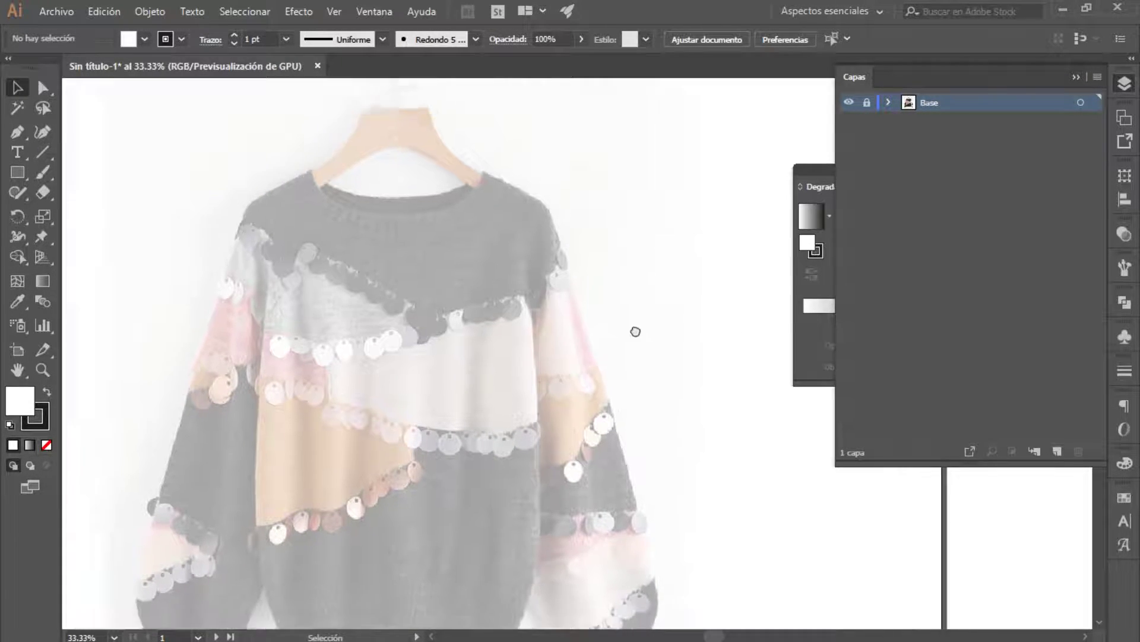
drag(635, 331, 658, 316)
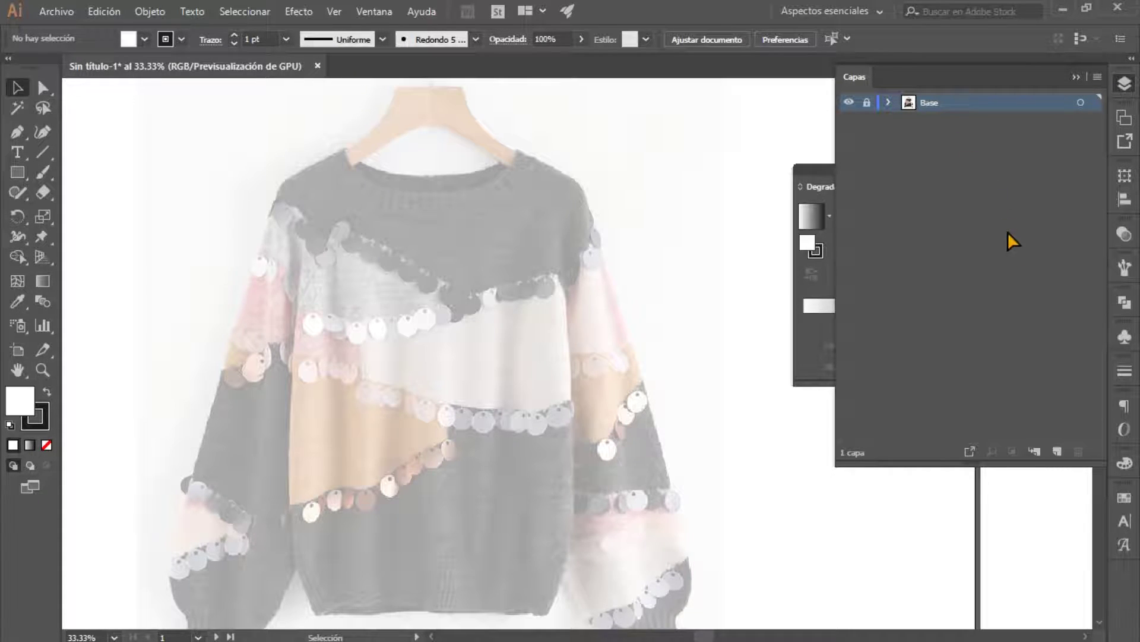
click(1057, 453)
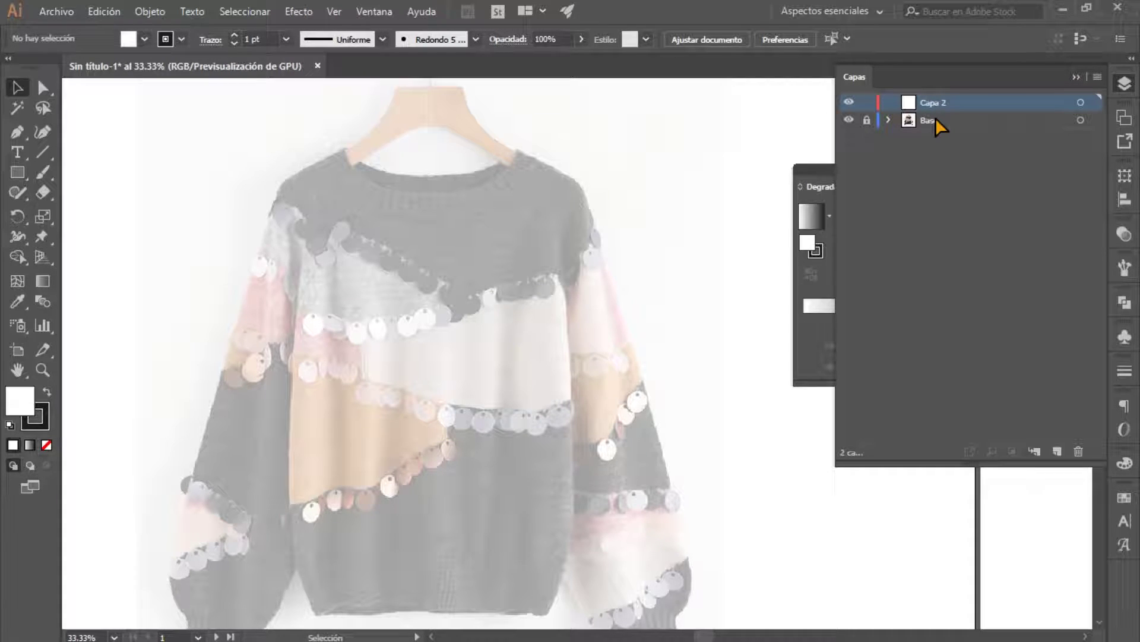
mouse_move(499, 219)
mouse_down()
mouse_move(559, 235)
mouse_move(551, 214)
mouse_up()
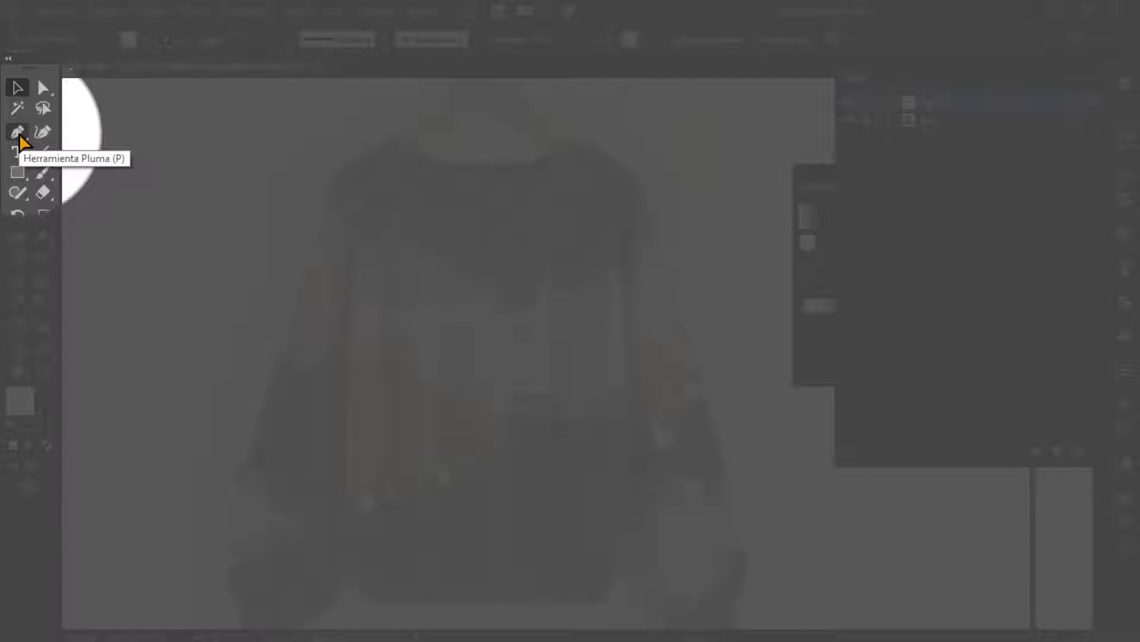
- Choose the Pen tool with fill set to None and the stroke colour active
click(18, 133)
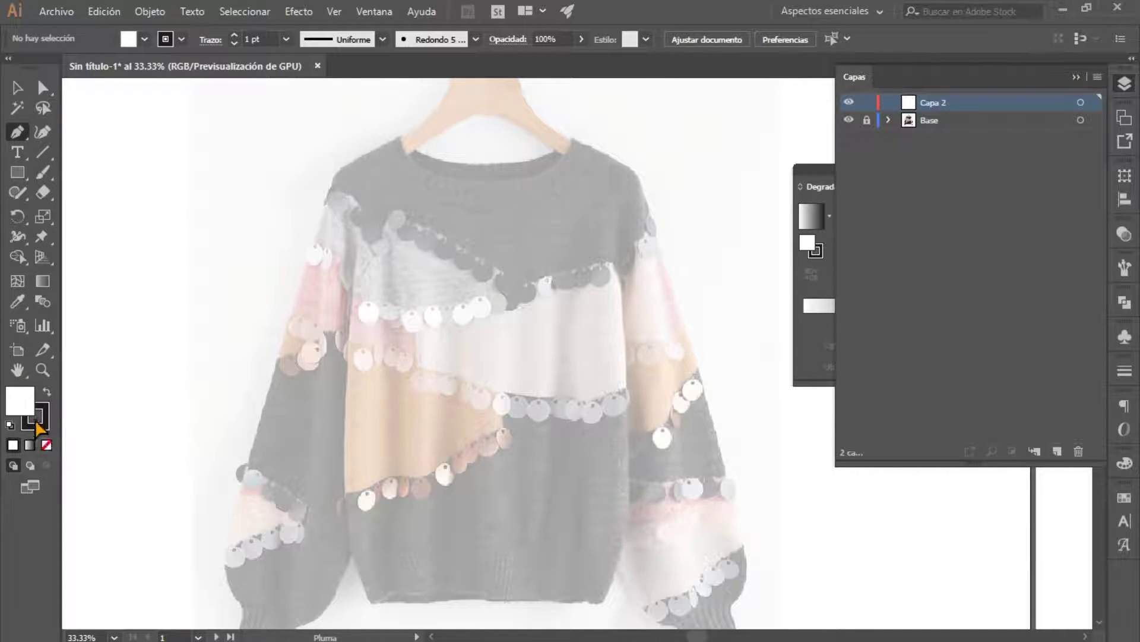
click(44, 443)
key(x)
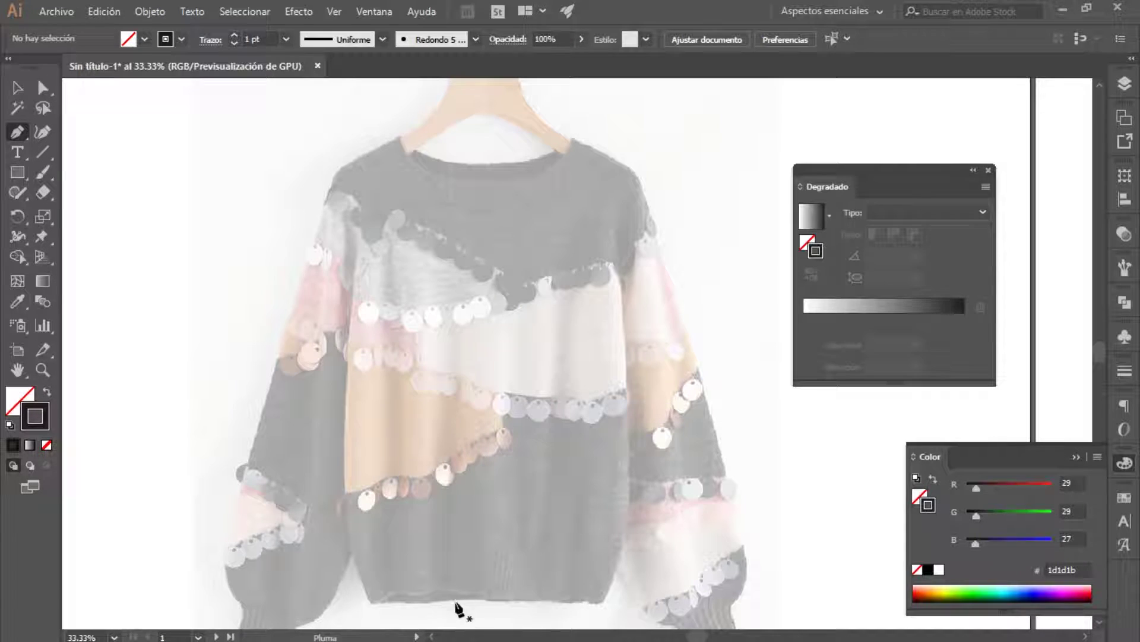
- Start the Pen outline at the neckline centre, curving toward the right shoulder
click(486, 165)
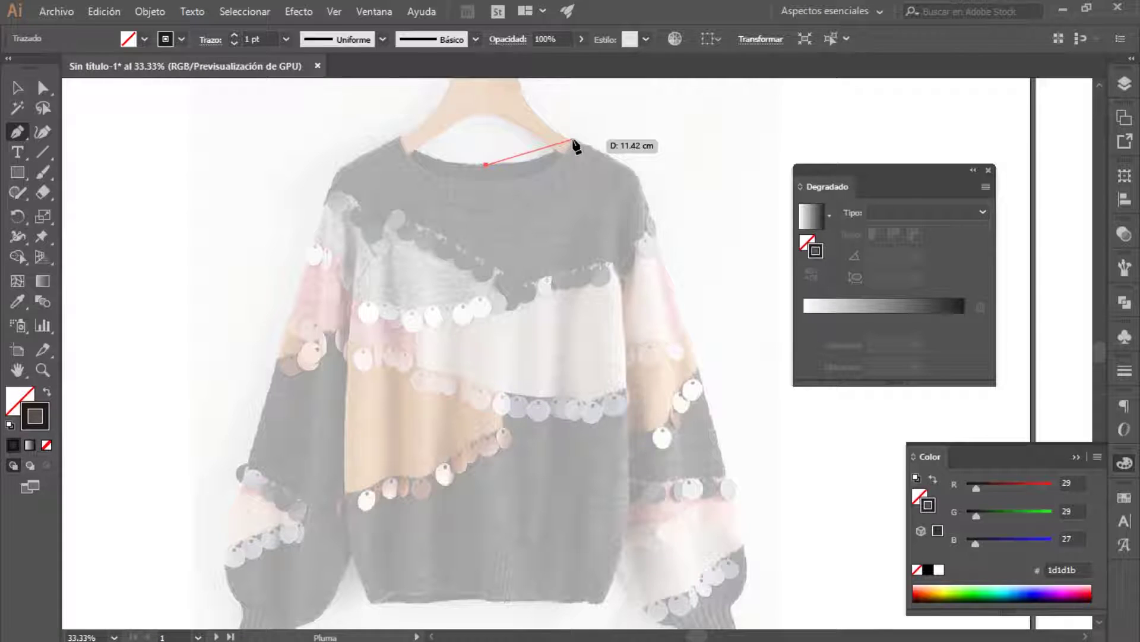
drag(573, 141, 598, 113)
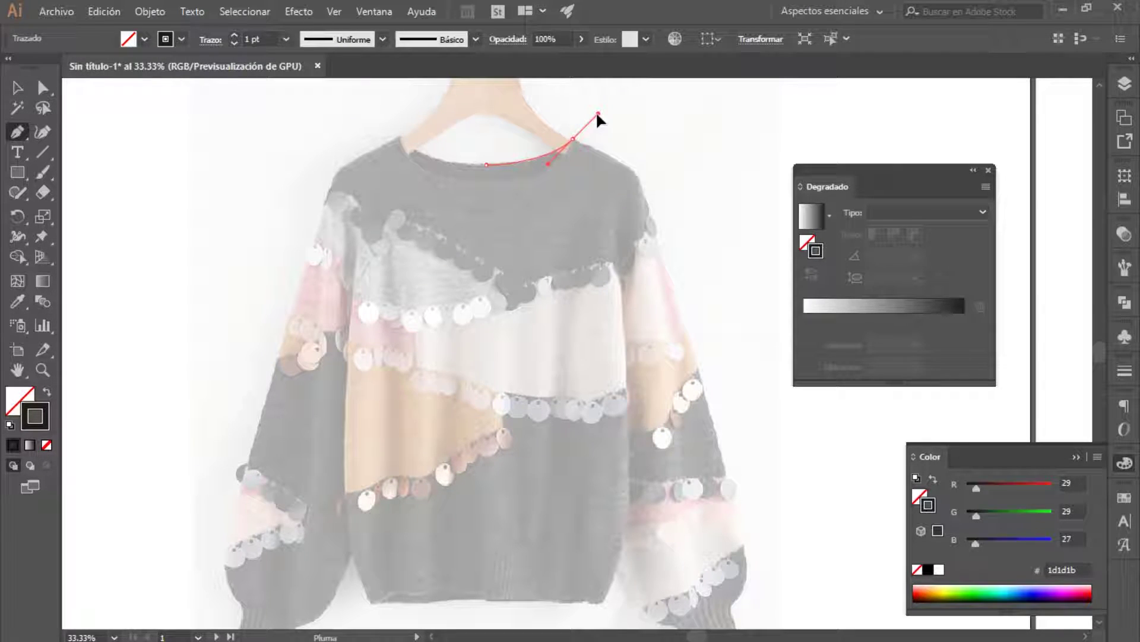
drag(597, 114, 598, 114)
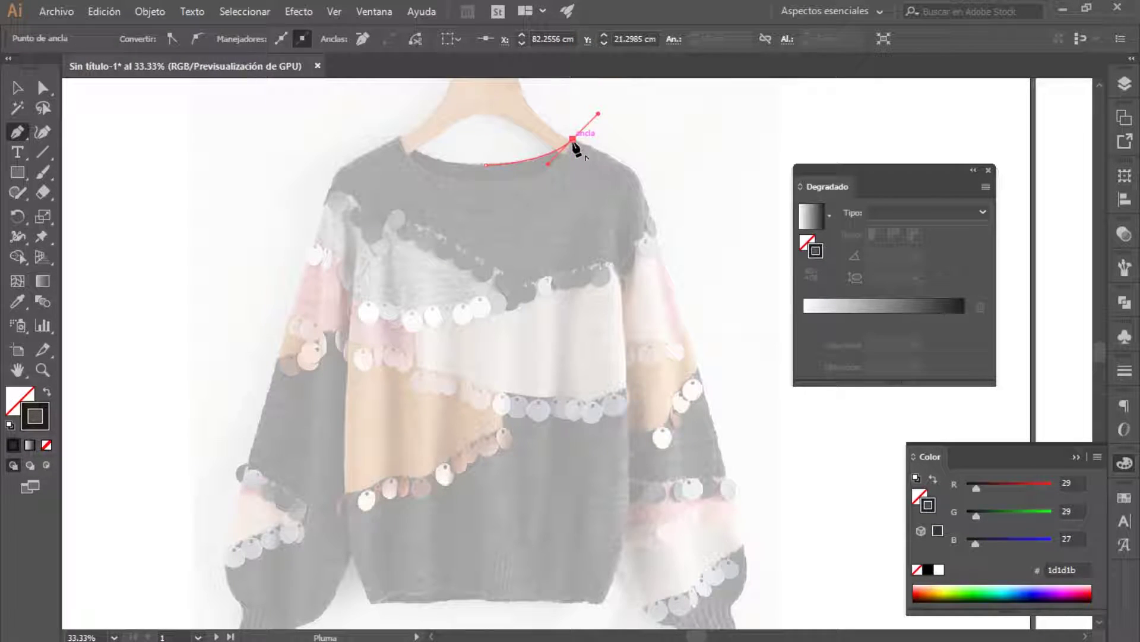
click(574, 141)
- Trace the shoulder edge with a corner at the shoulder, then curve down the outer sleeve
key(ctrl+plus)
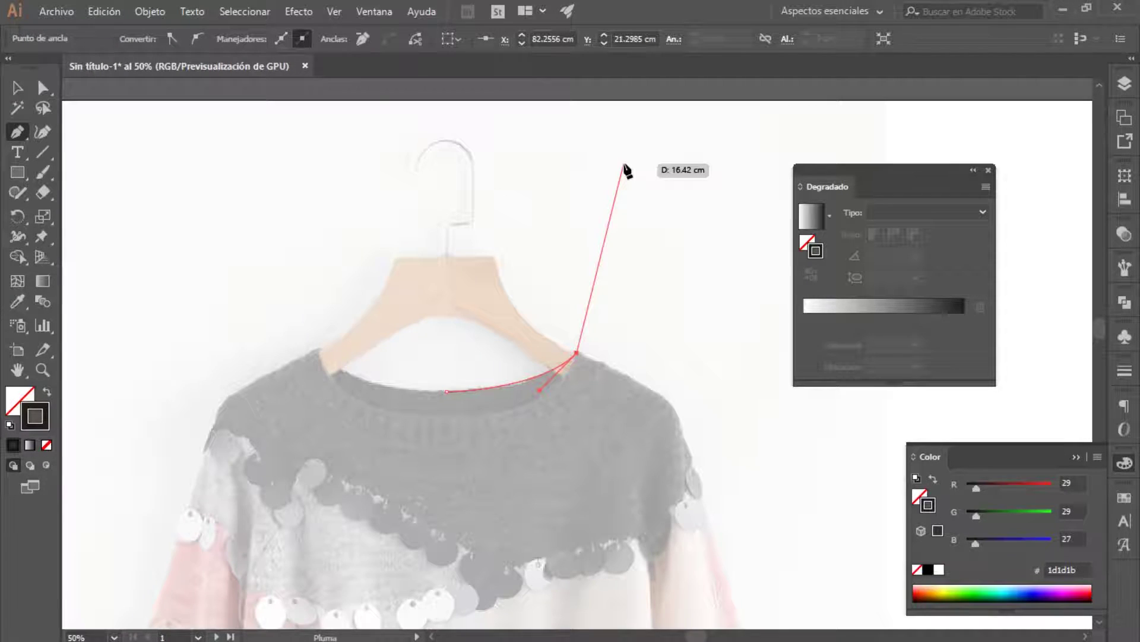
drag(623, 402, 558, 265)
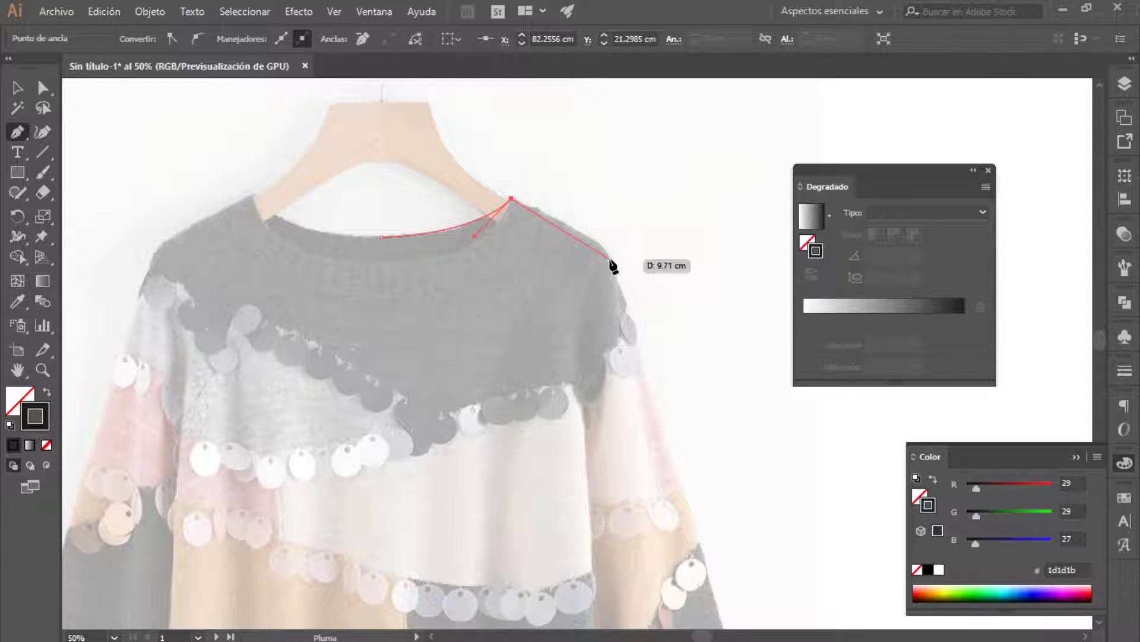
drag(611, 259, 625, 288)
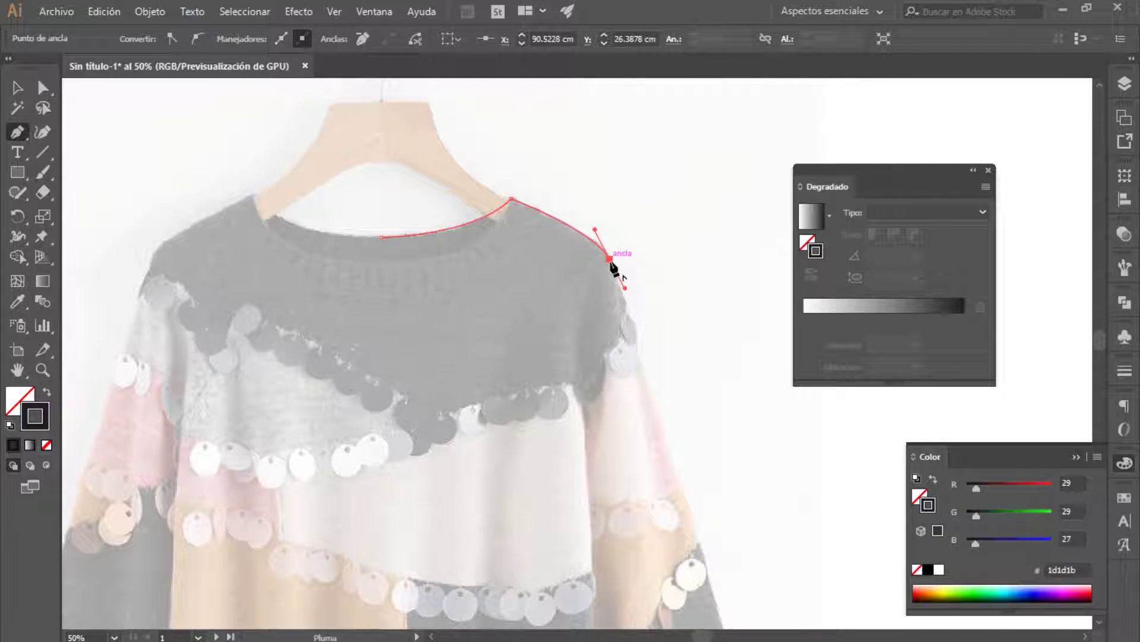
click(610, 260)
key(ctrl+minus)
drag(611, 262, 497, 255)
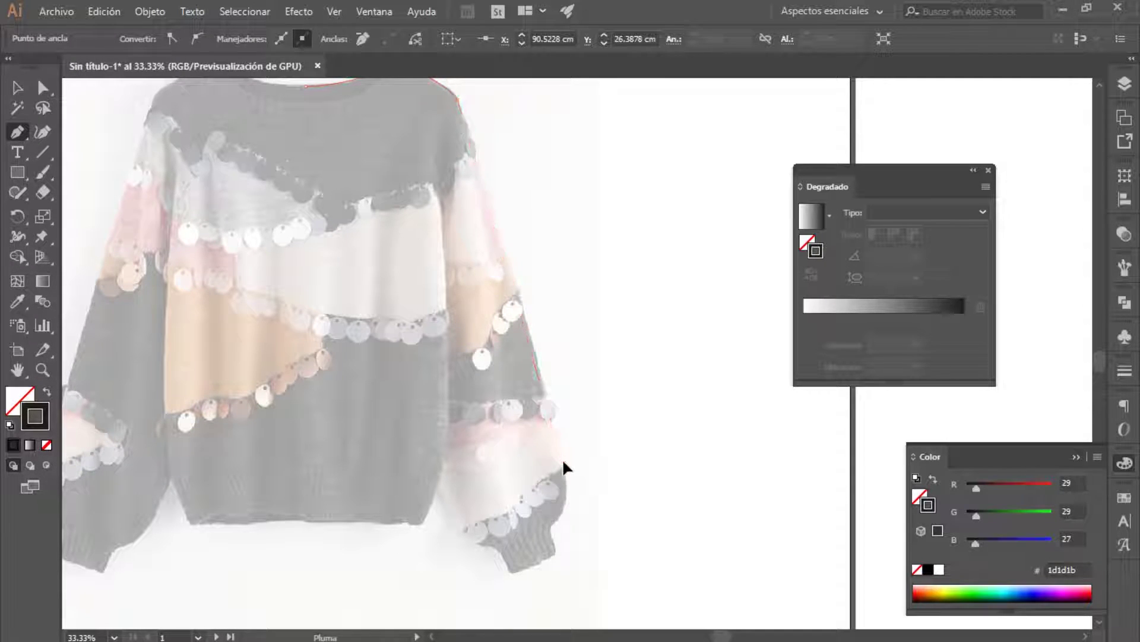
drag(564, 460, 576, 536)
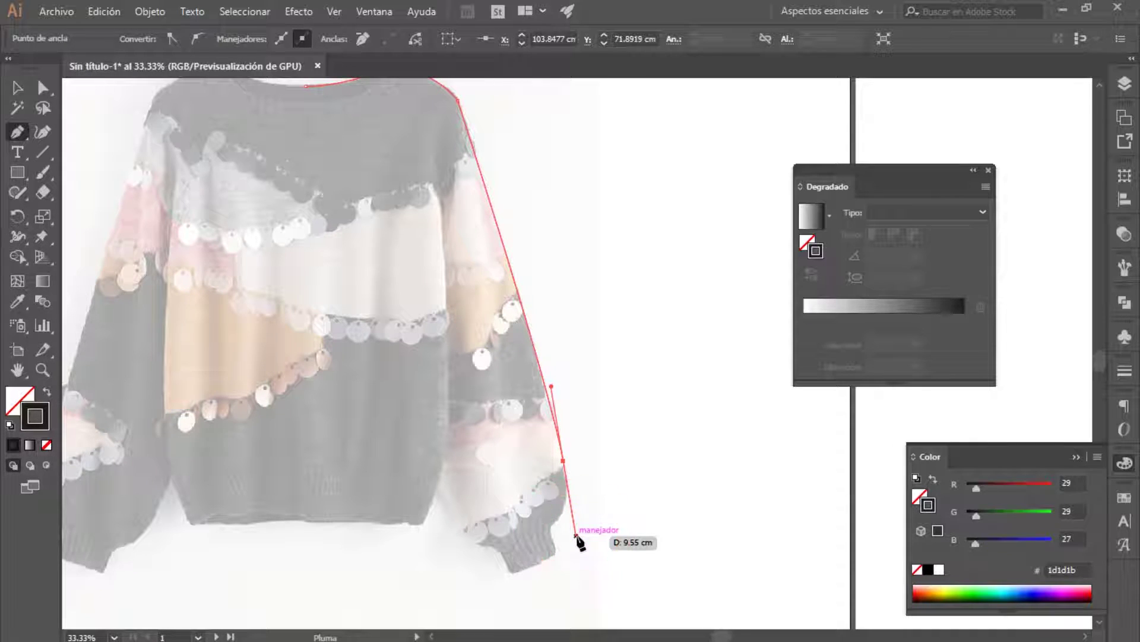
- Continue the outline down the outer sleeve to the top of the cuff
key(ctrl)
scroll(577, 537, up, 1)
scroll(579, 539, up, 1)
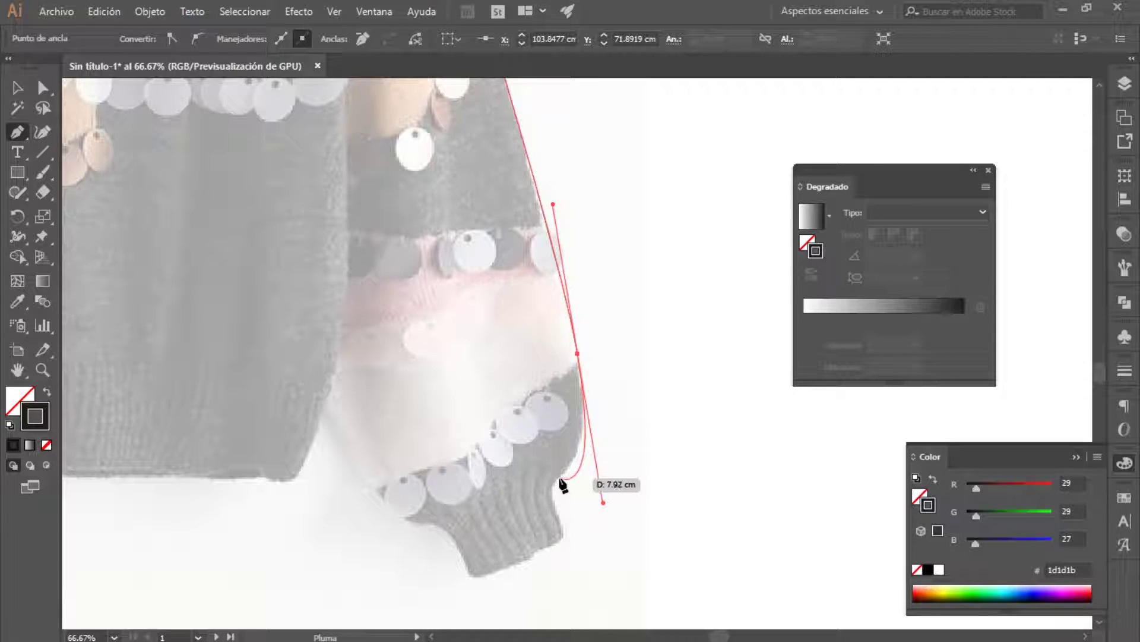
click(558, 479)
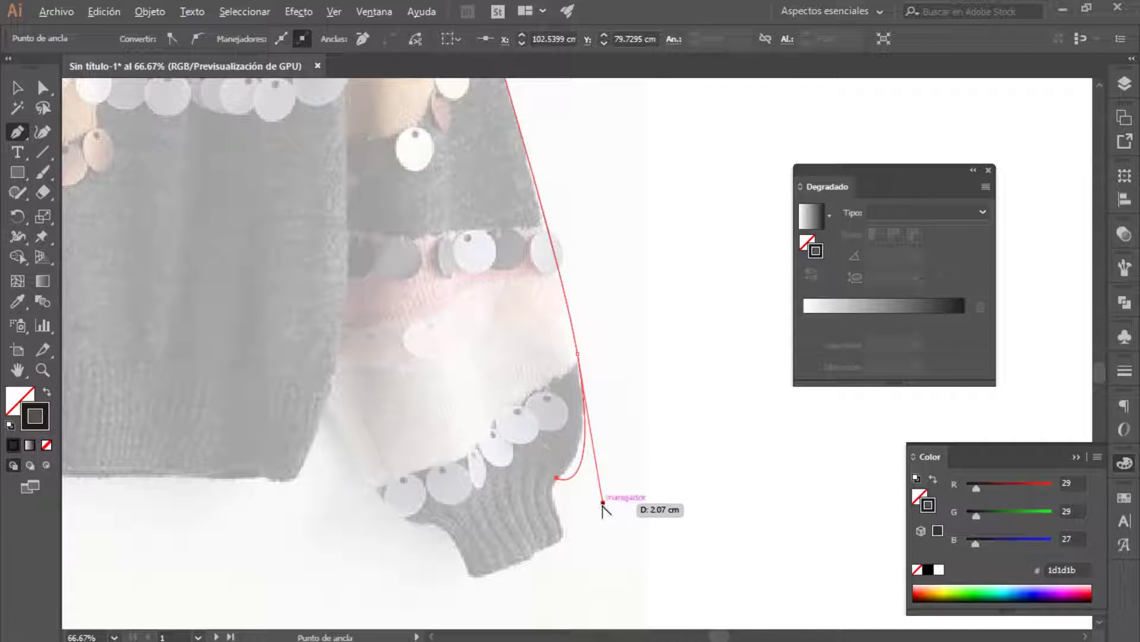
drag(603, 502, 598, 470)
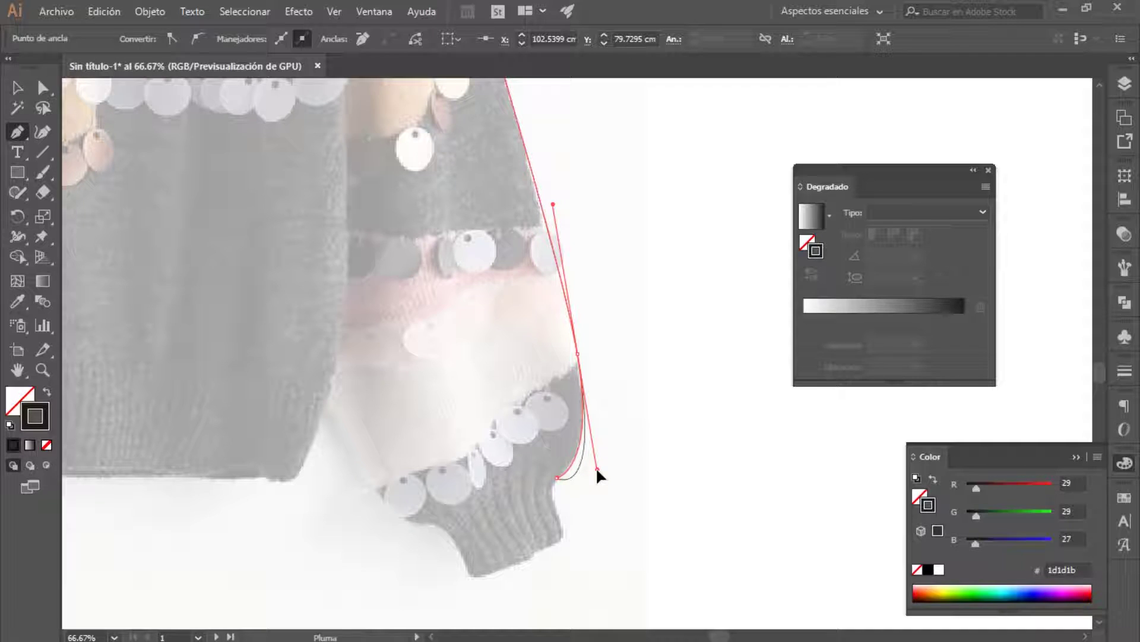
drag(597, 465, 597, 469)
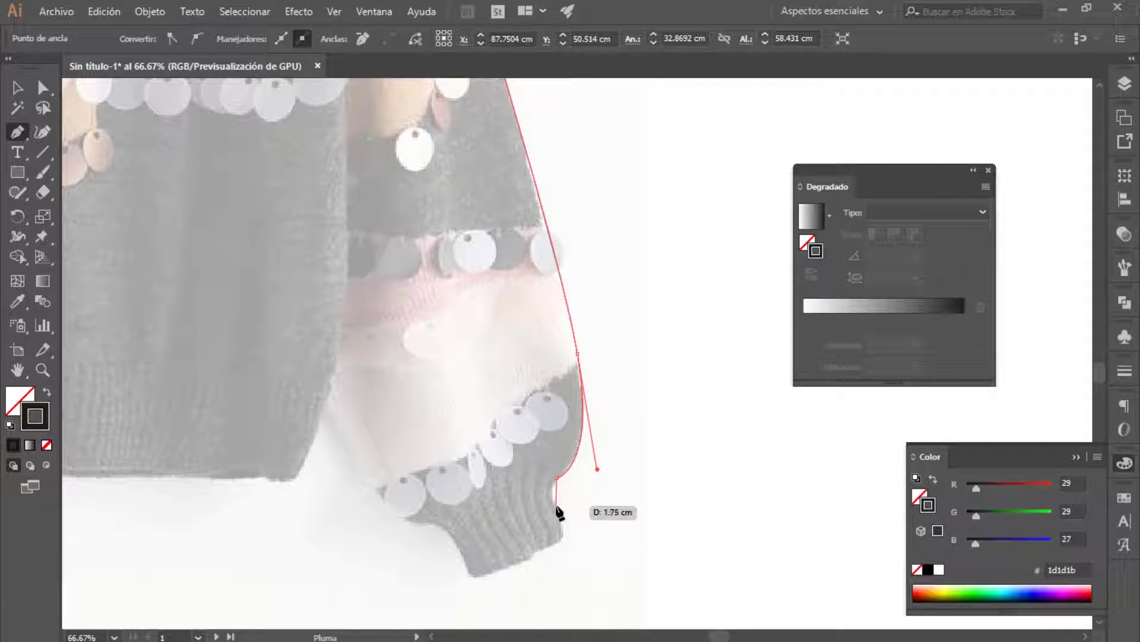
drag(556, 510, 560, 519)
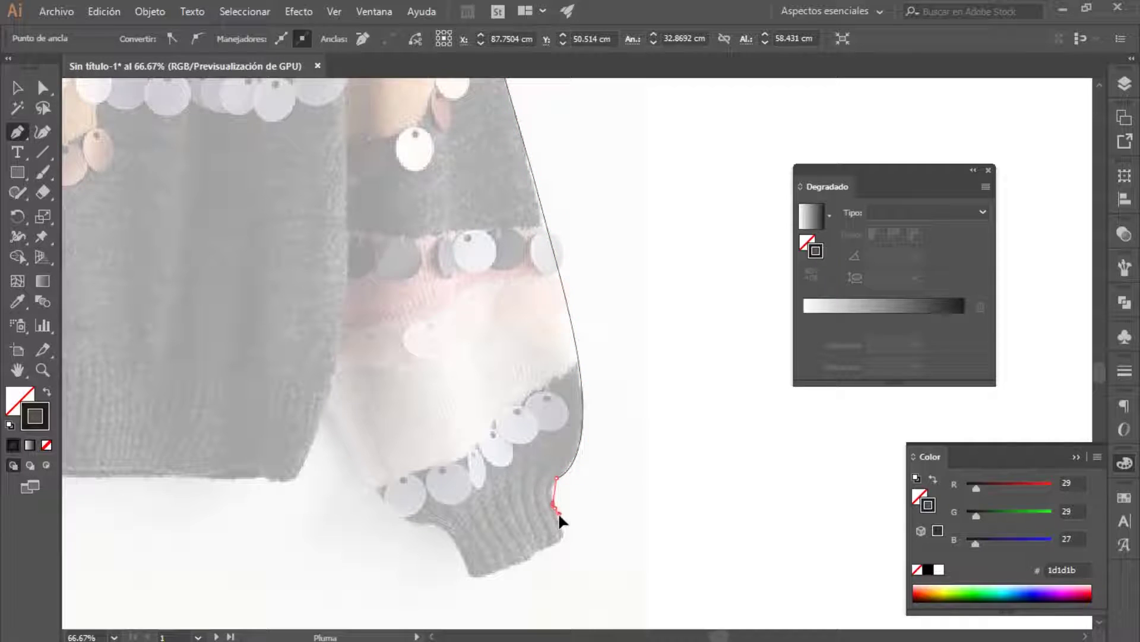
- Trace around the cuff's outer bottom corner, bottom edge and inner corner
click(563, 528)
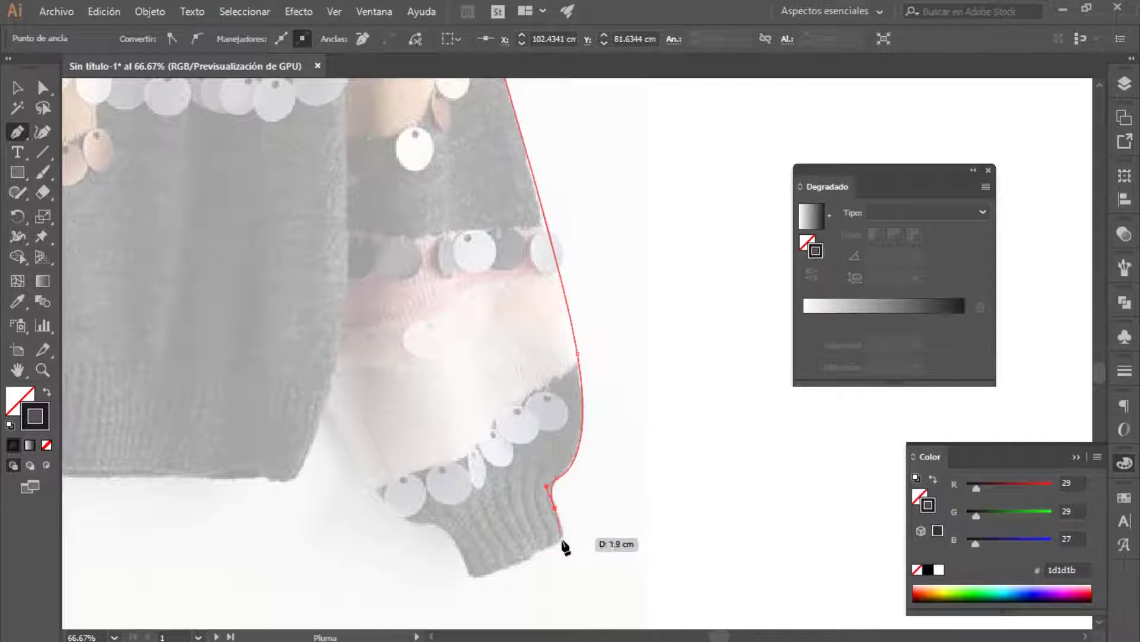
click(563, 533)
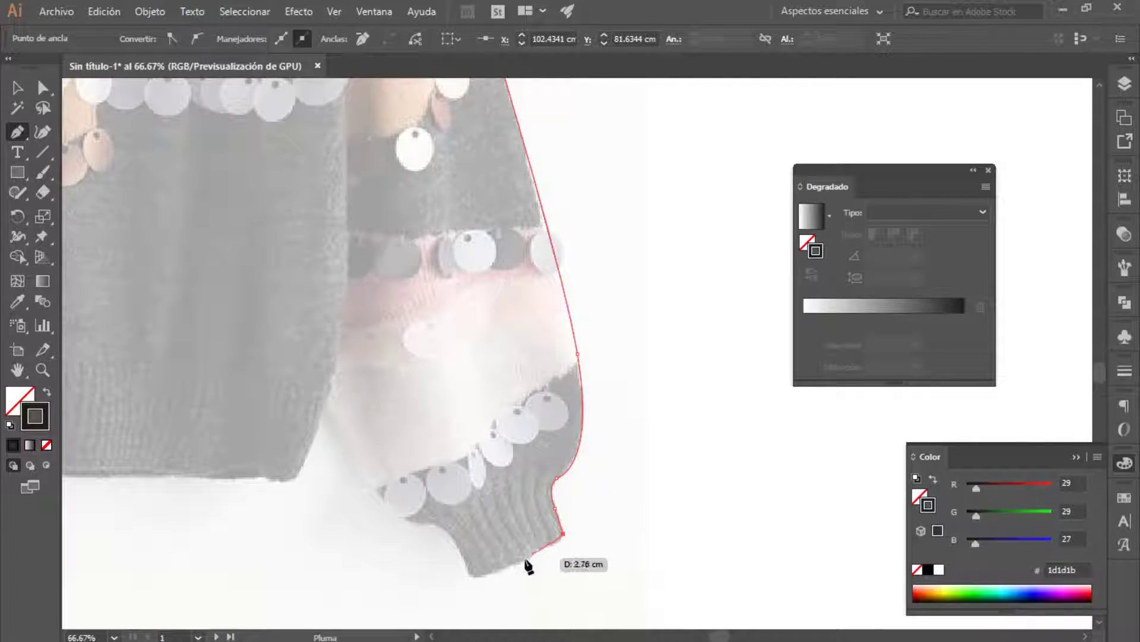
mouse_move(471, 575)
mouse_down()
mouse_move(440, 562)
mouse_move(411, 580)
mouse_up()
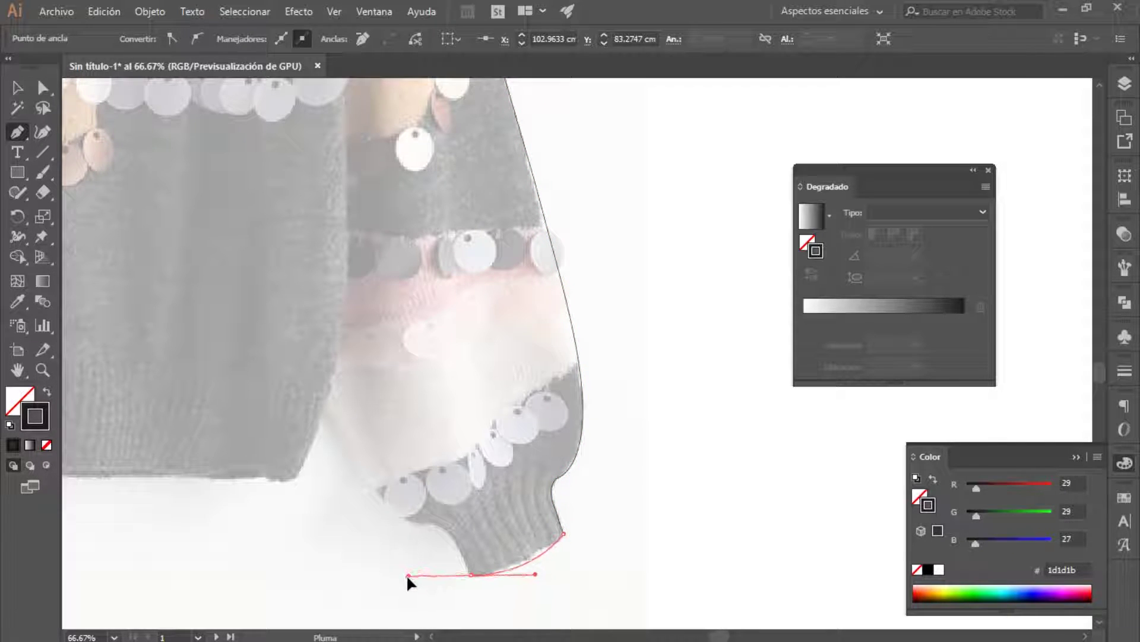
click(471, 575)
drag(436, 525, 424, 520)
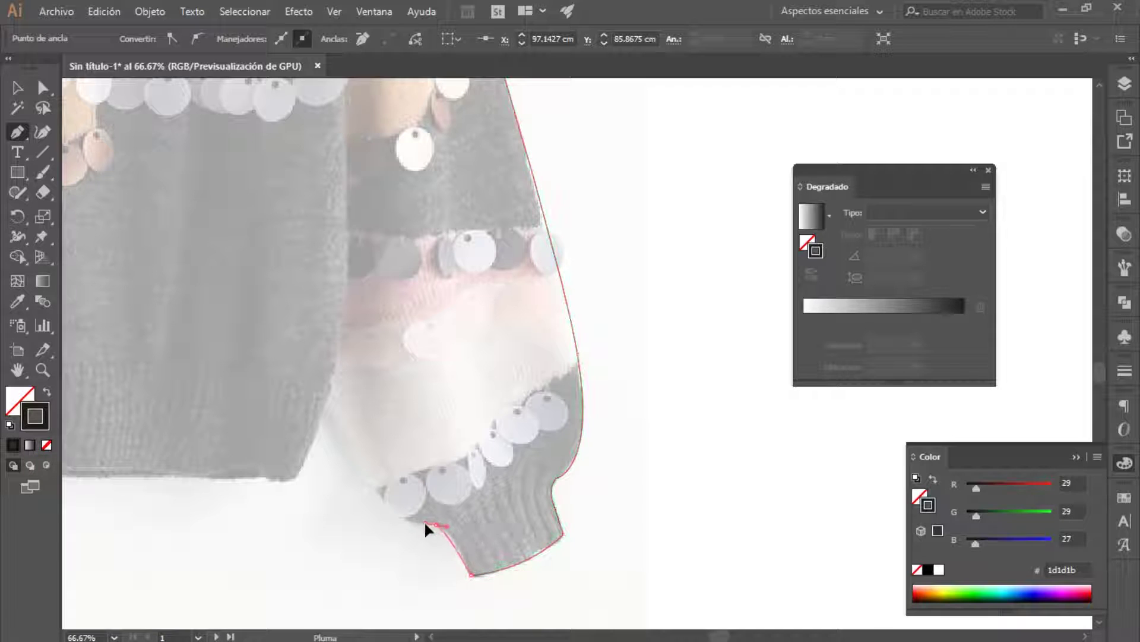
click(437, 525)
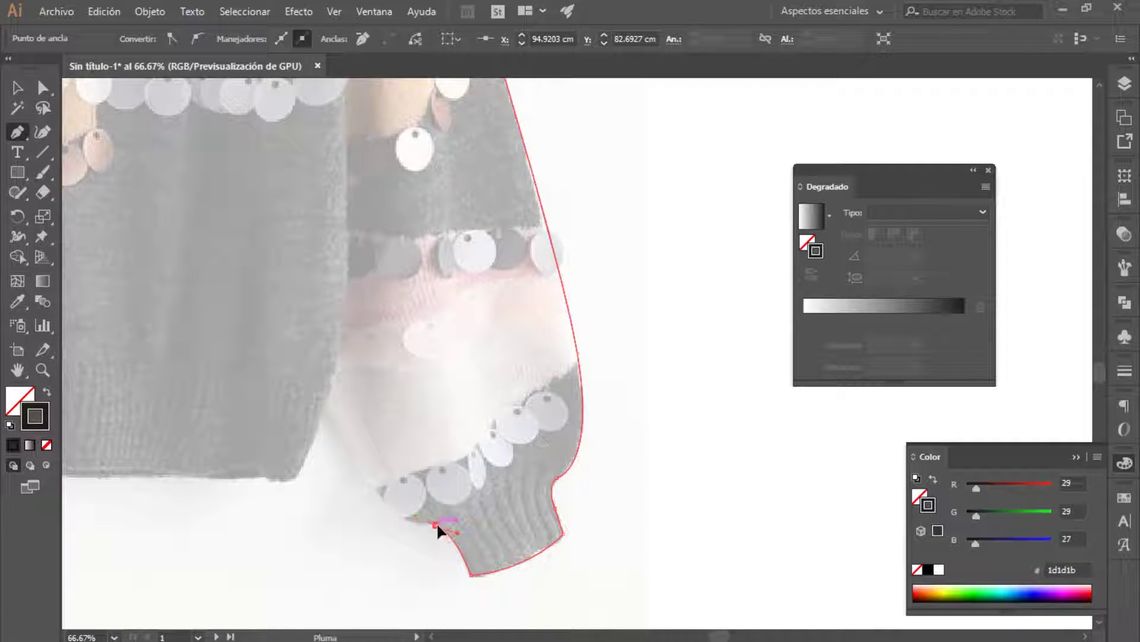
- Run the outline up the inner sleeve to meet the sweater body
click(368, 477)
drag(368, 477, 349, 428)
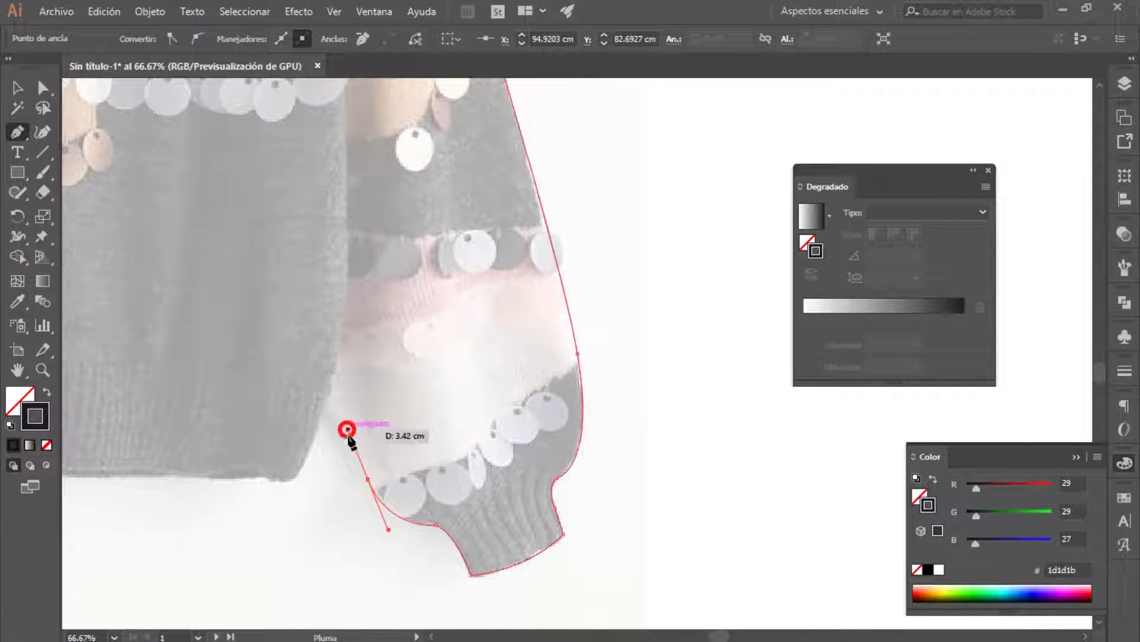
click(369, 478)
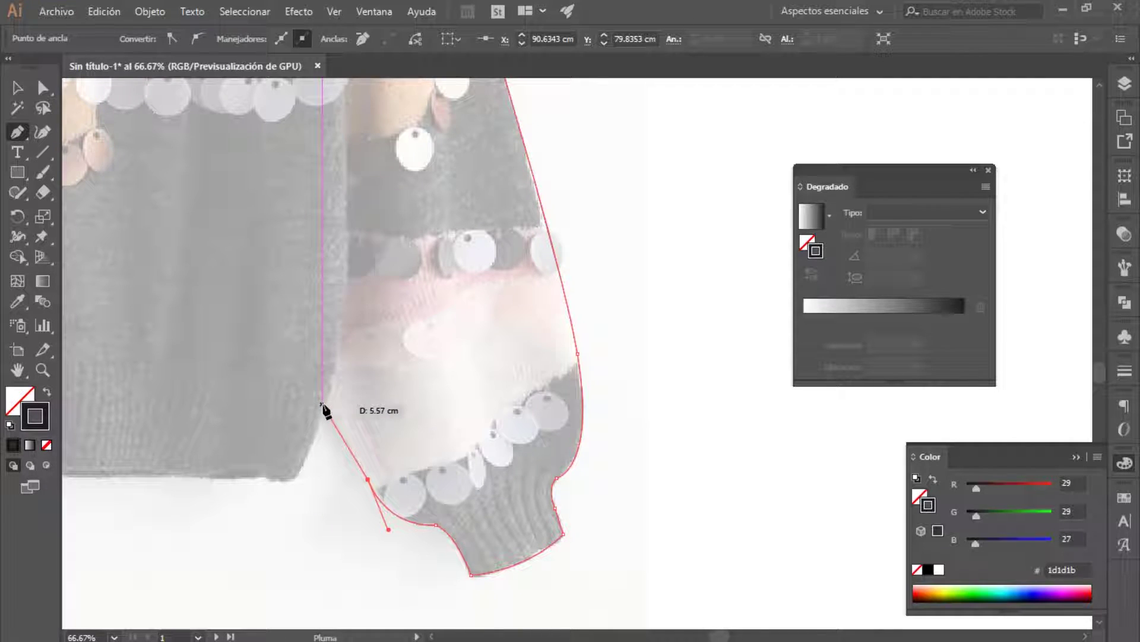
drag(321, 416, 325, 391)
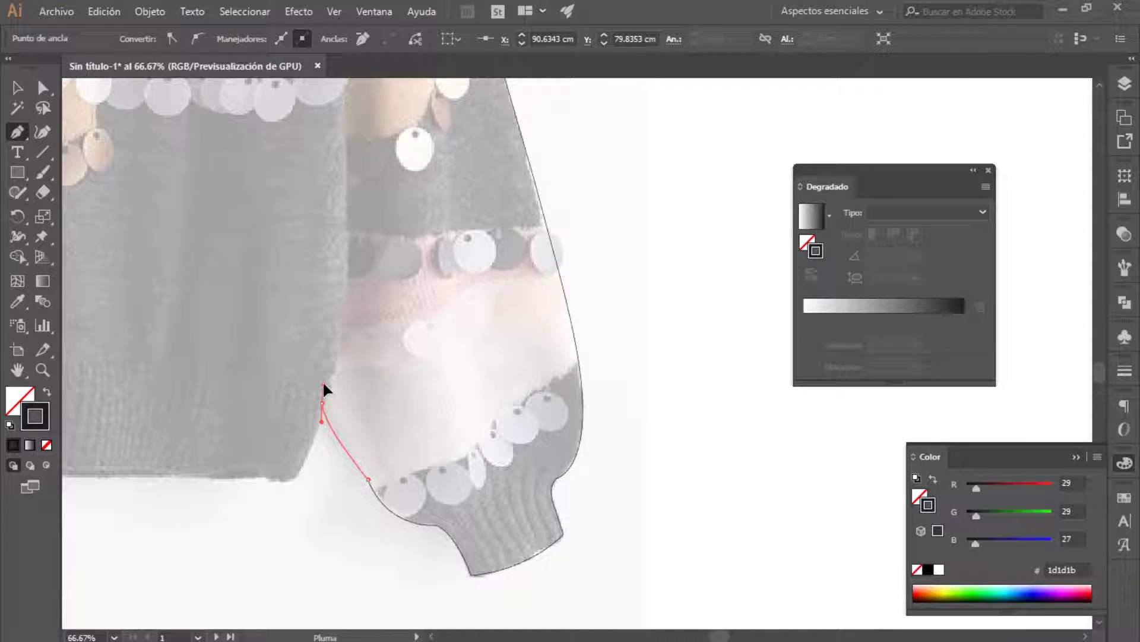
- Add a curved anchor at the hem's side corner, with the whole sweater in view
mouse_move(410, 420)
mouse_down()
mouse_move(536, 458)
mouse_move(595, 461)
mouse_up()
drag(477, 516, 465, 524)
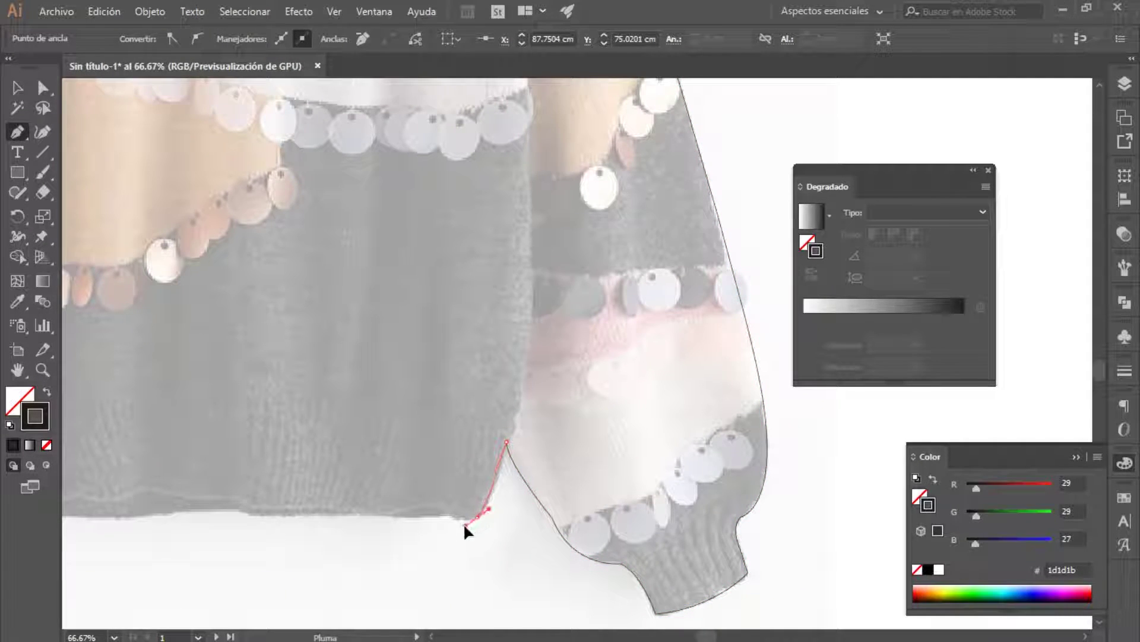
ctrl+click(478, 516)
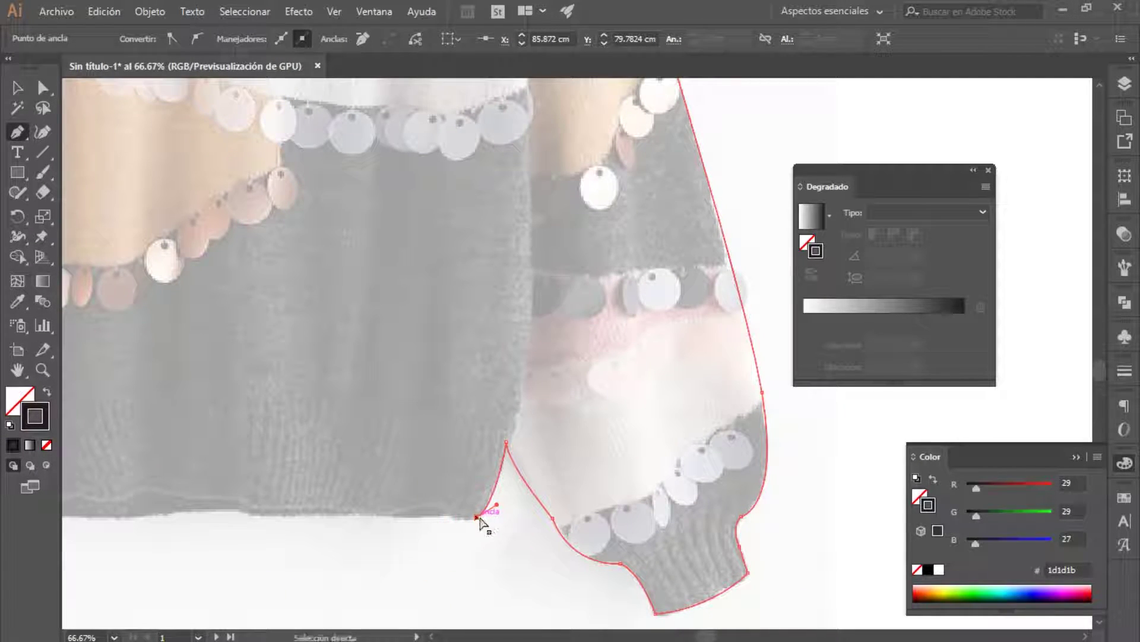
key(ctrl+minus)
drag(493, 425, 540, 459)
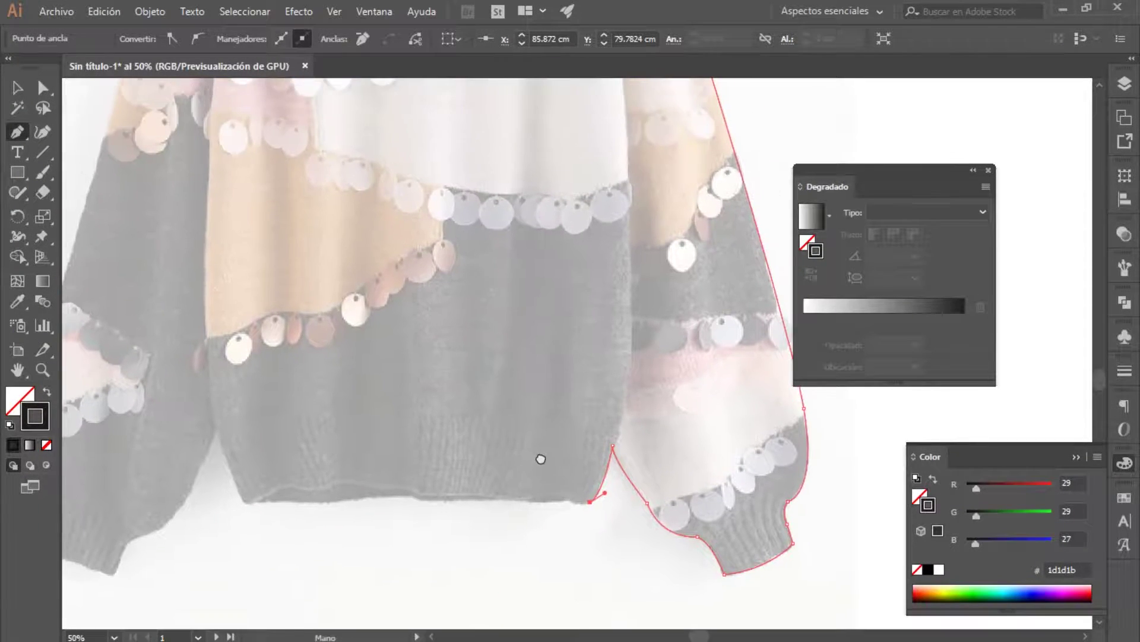
key(ctrl+minus)
mouse_move(538, 240)
mouse_down()
mouse_move(571, 210)
mouse_move(527, 411)
mouse_up()
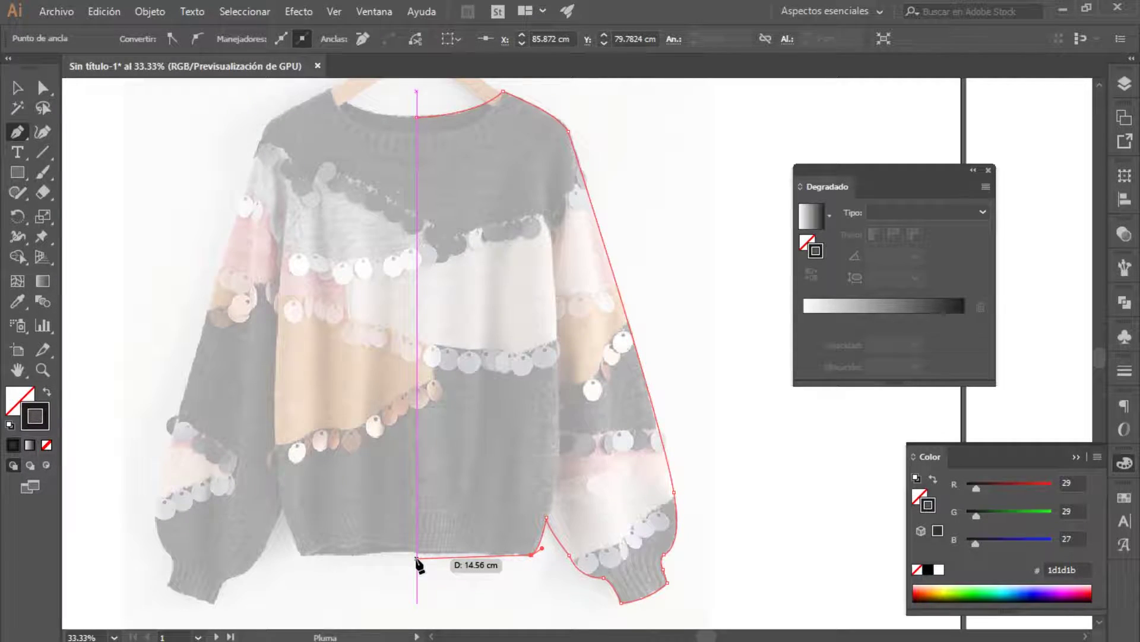
- End the right-half outline with a gently curved hem anchor on the centre guide
click(416, 557)
drag(414, 557, 330, 549)
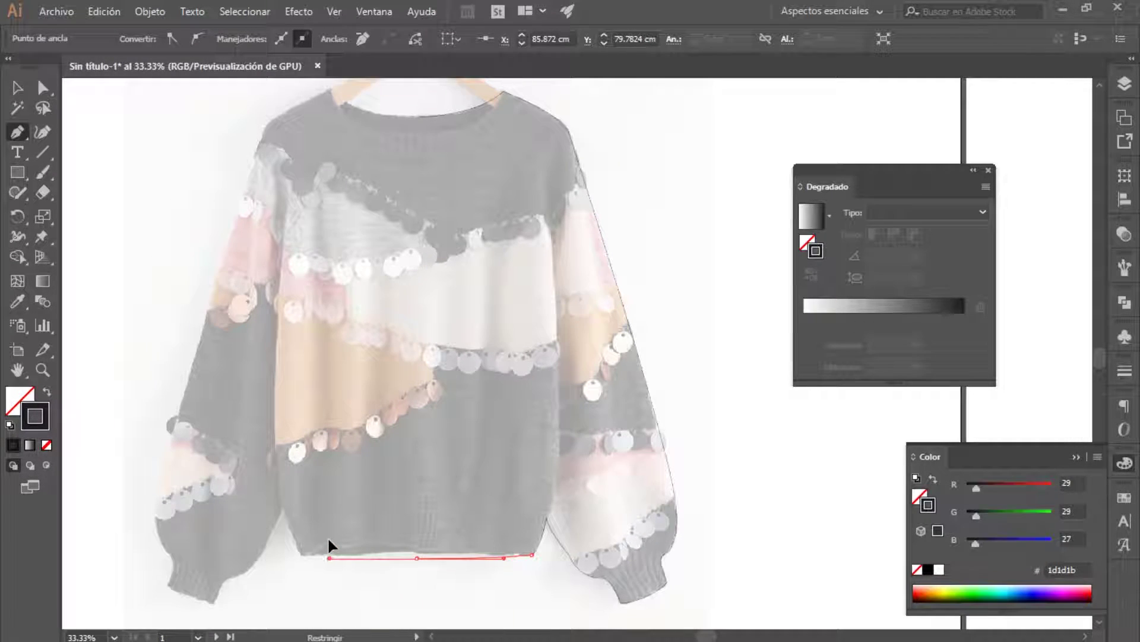
drag(329, 539, 320, 559)
drag(318, 559, 635, 549)
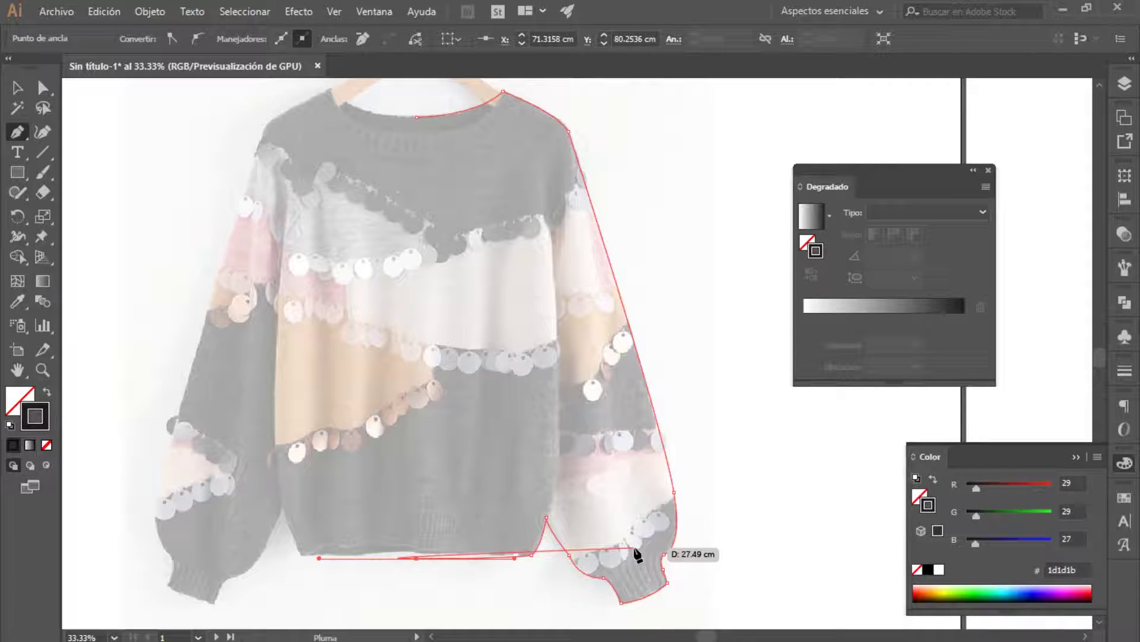
drag(635, 549, 635, 549)
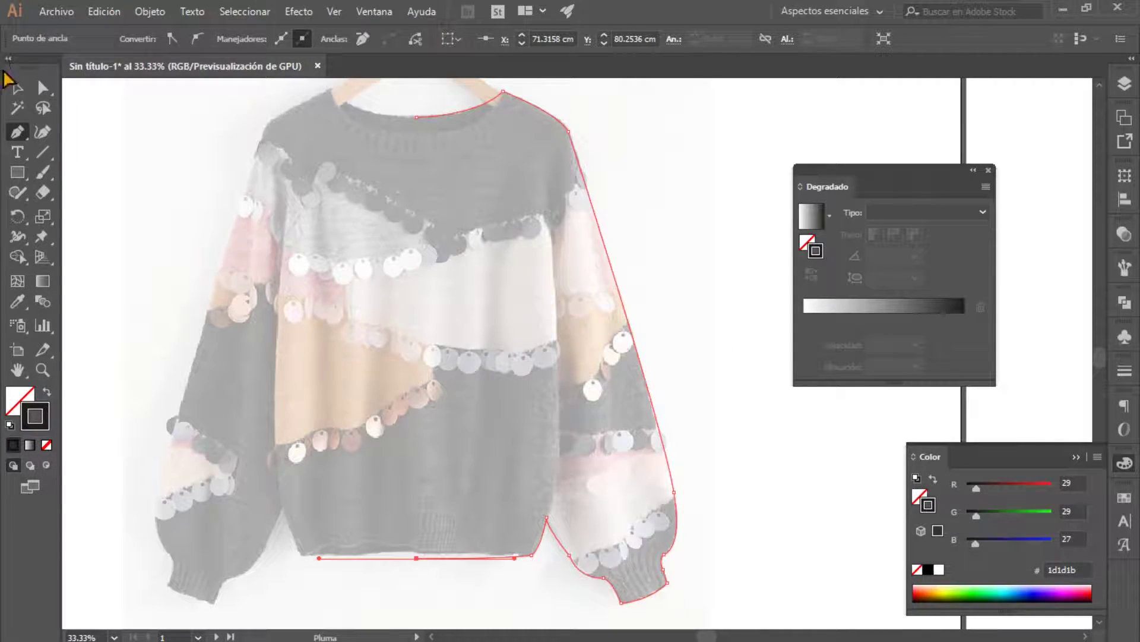
click(17, 88)
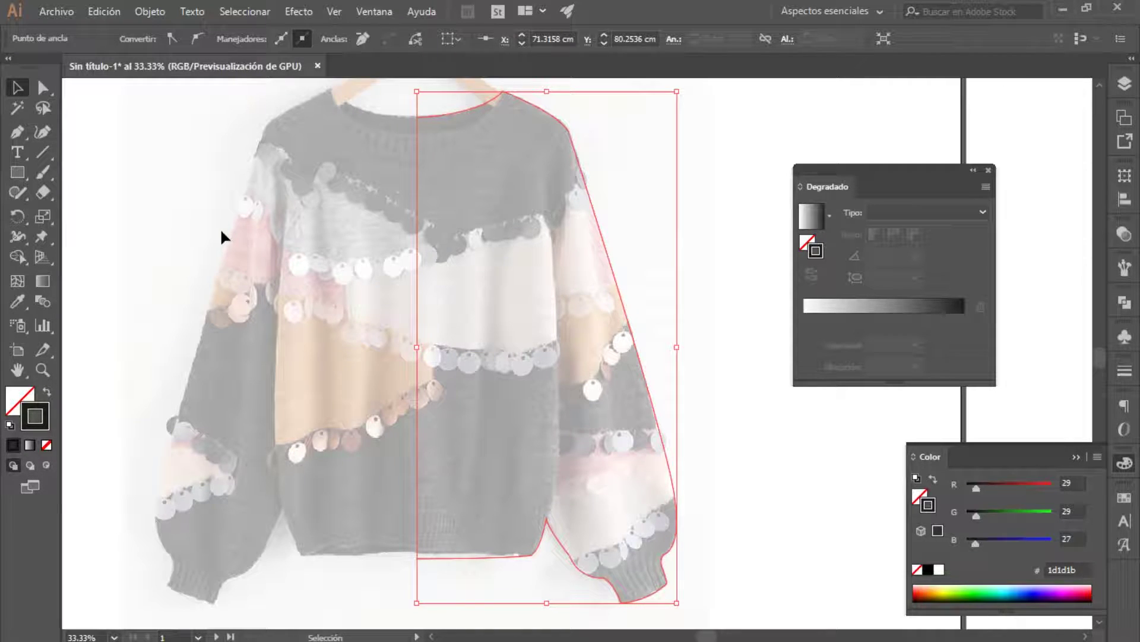
- Reselect the right-half outline and expand Capa 2 in Layers to show its two paths
key(ctrl+minus)
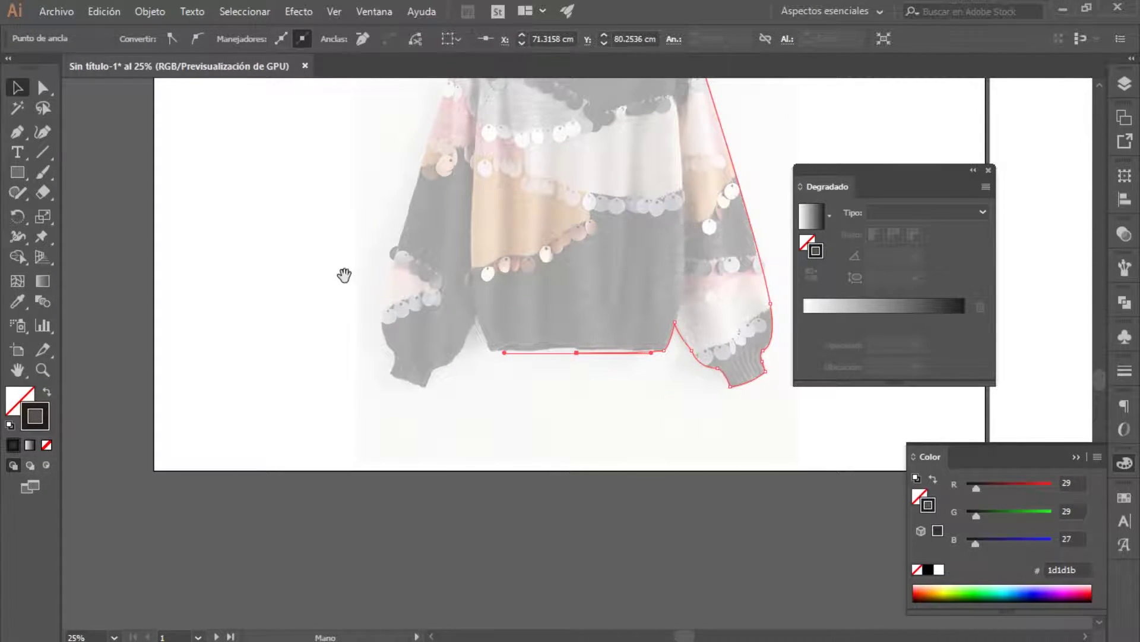
drag(344, 275, 242, 408)
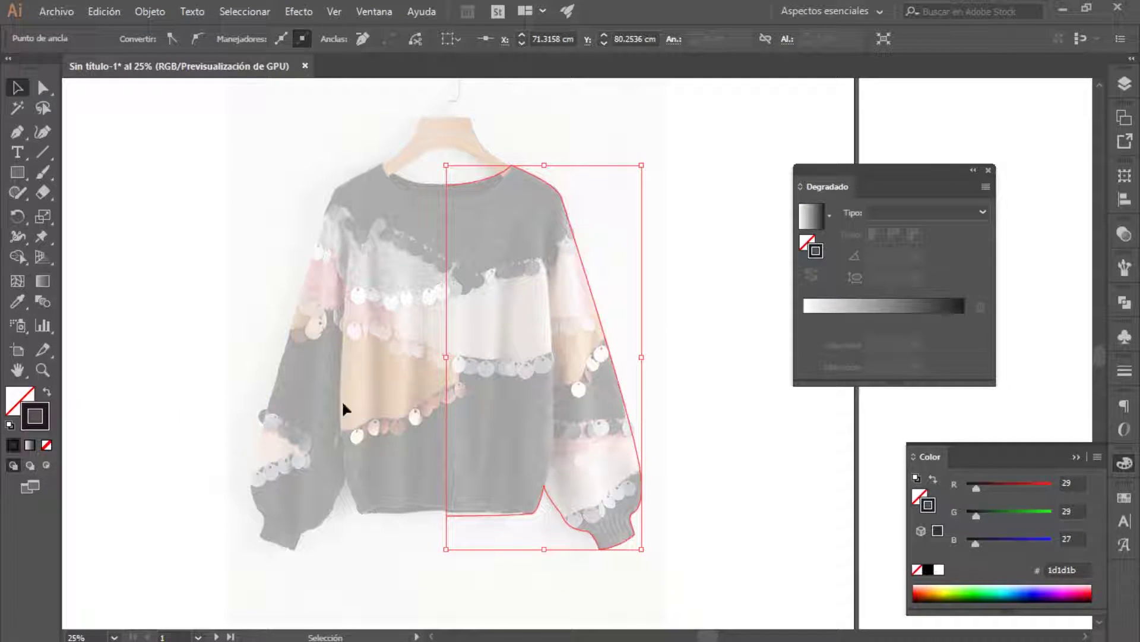
click(719, 351)
click(489, 447)
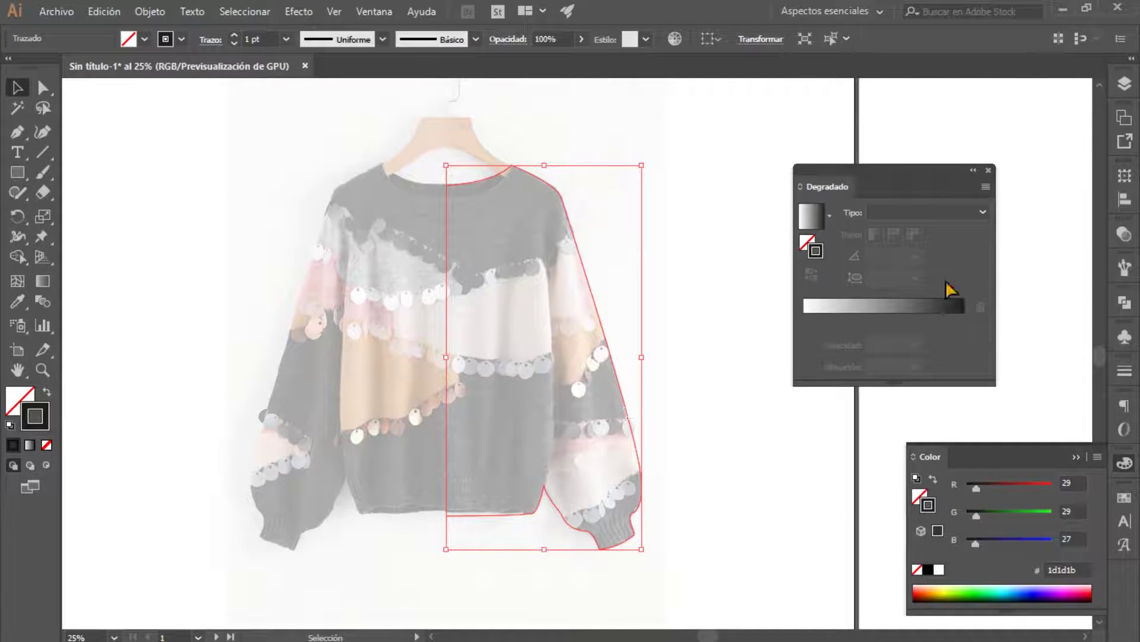
click(1124, 83)
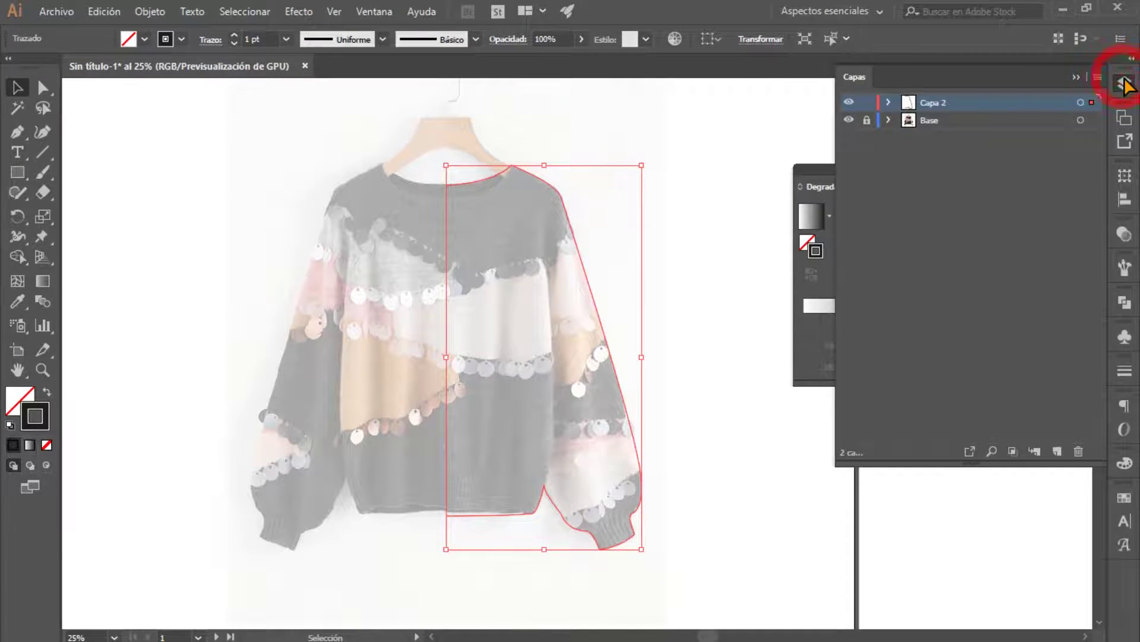
click(889, 102)
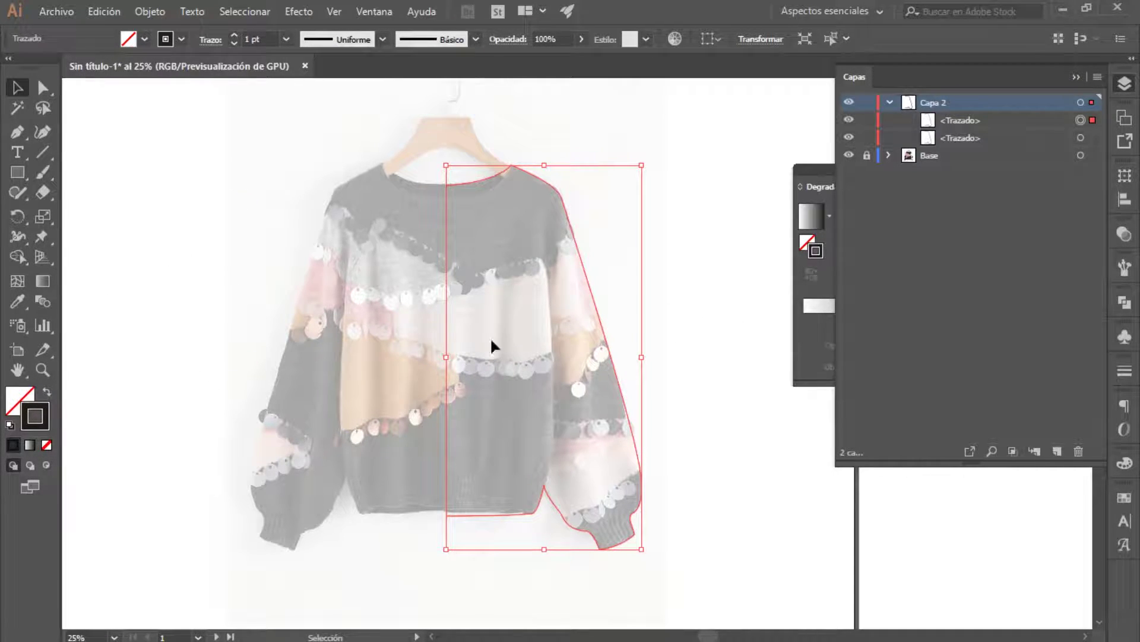
- Reflect the selected half outline across a vertical axis via Transformar > Reflejo
right_click(588, 283)
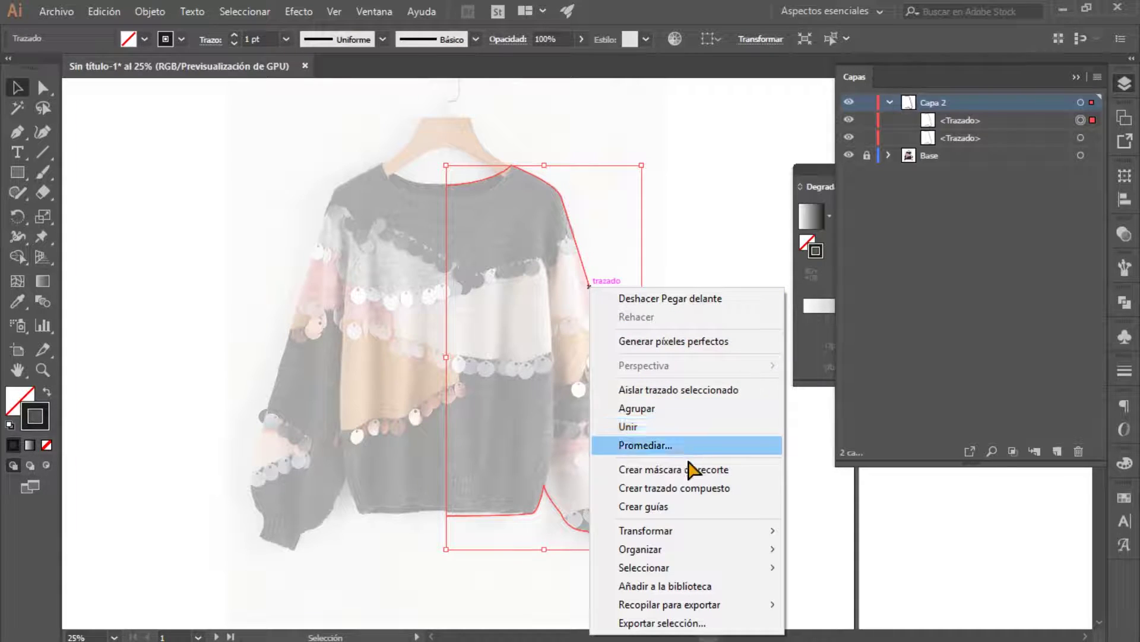
mouse_move(646, 530)
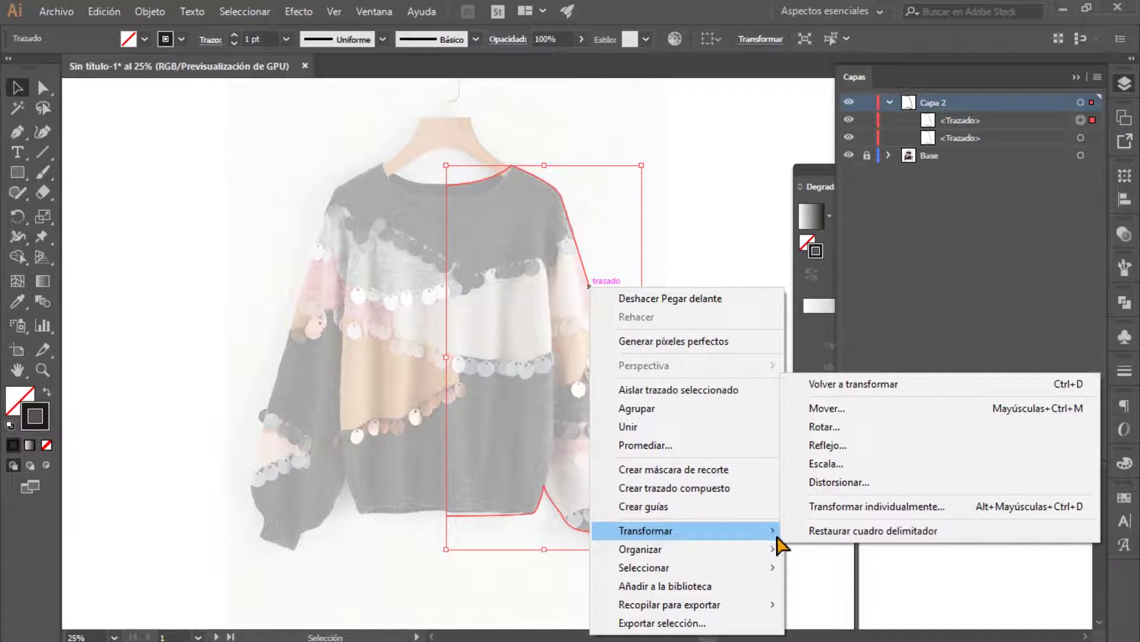
click(828, 445)
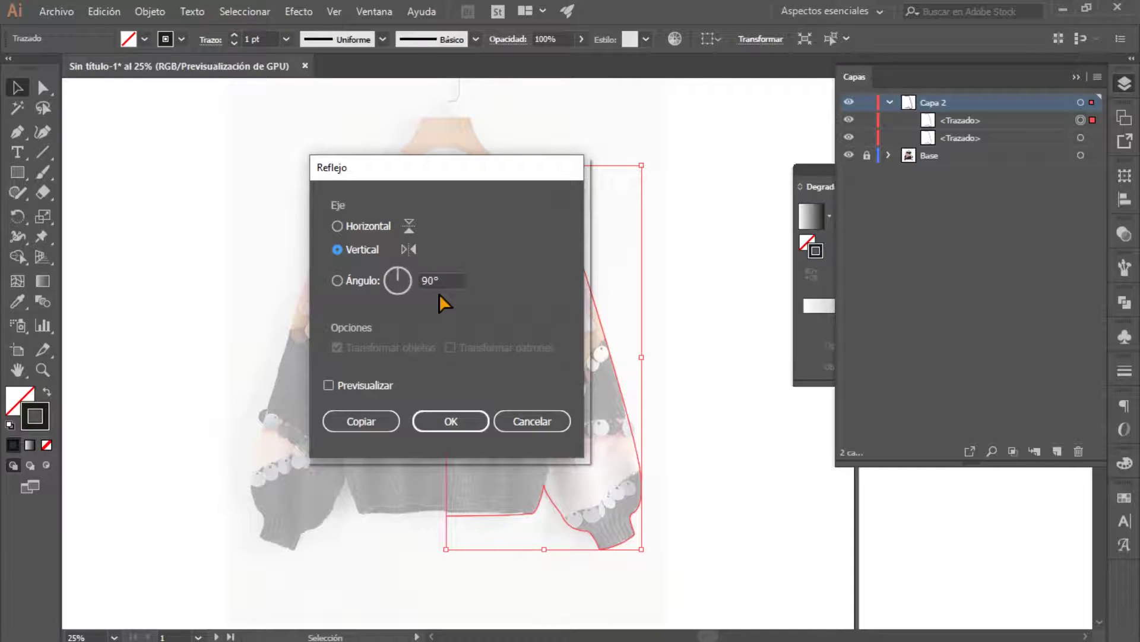
click(452, 422)
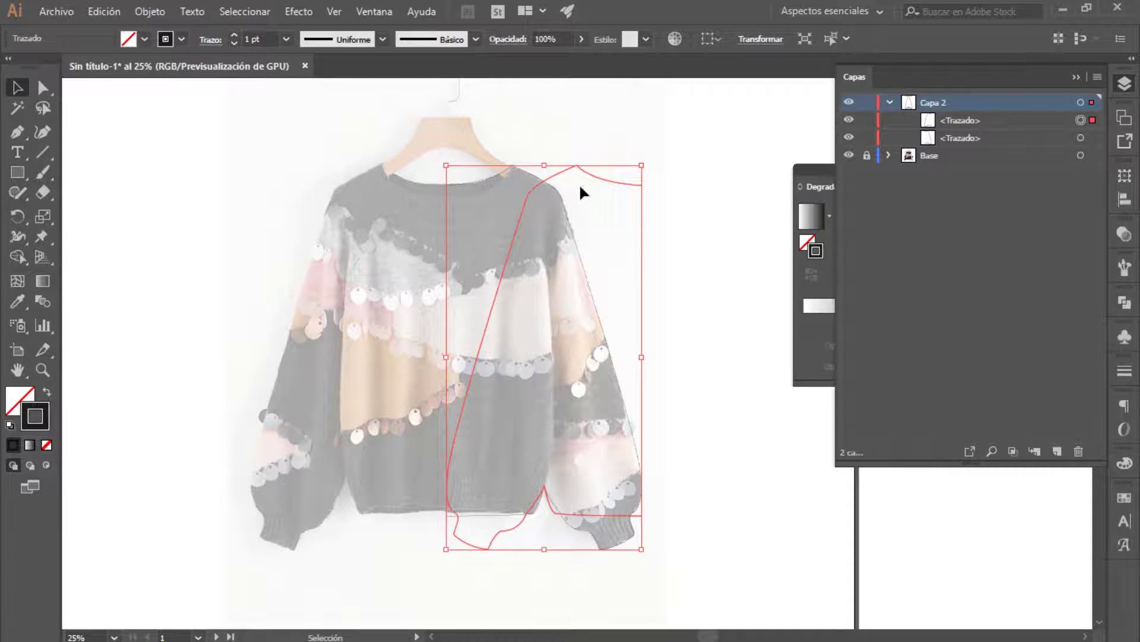
- Position the mirrored half over the sweater's left side, meeting the right half at centre
key(ctrl+plus)
key(ctrl+plus)
drag(581, 183, 555, 432)
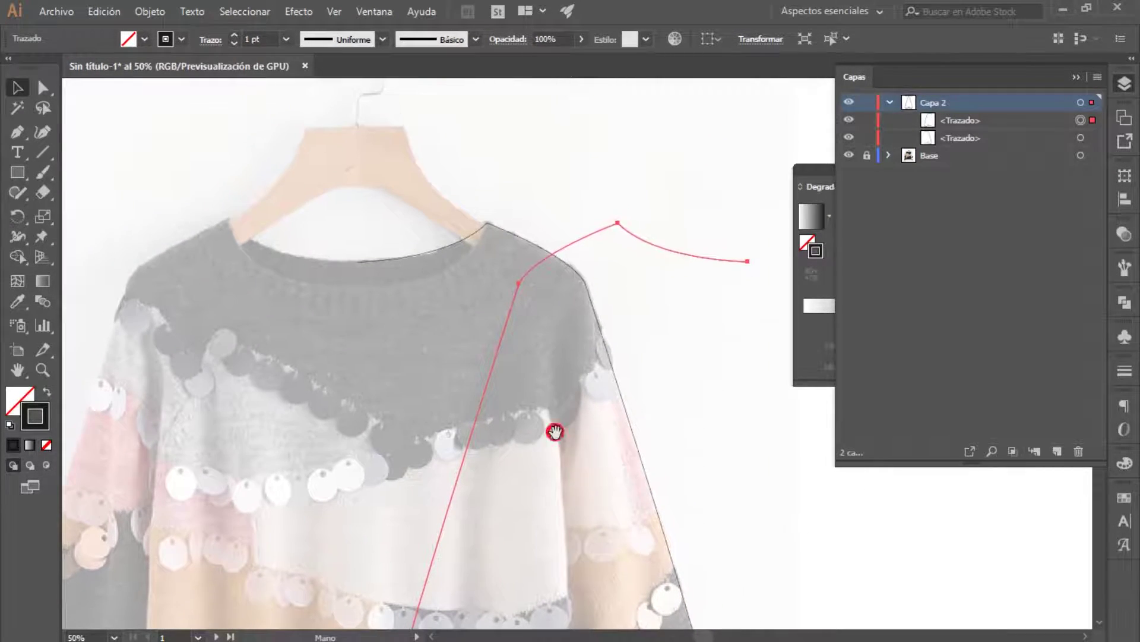
key(ctrl+minus)
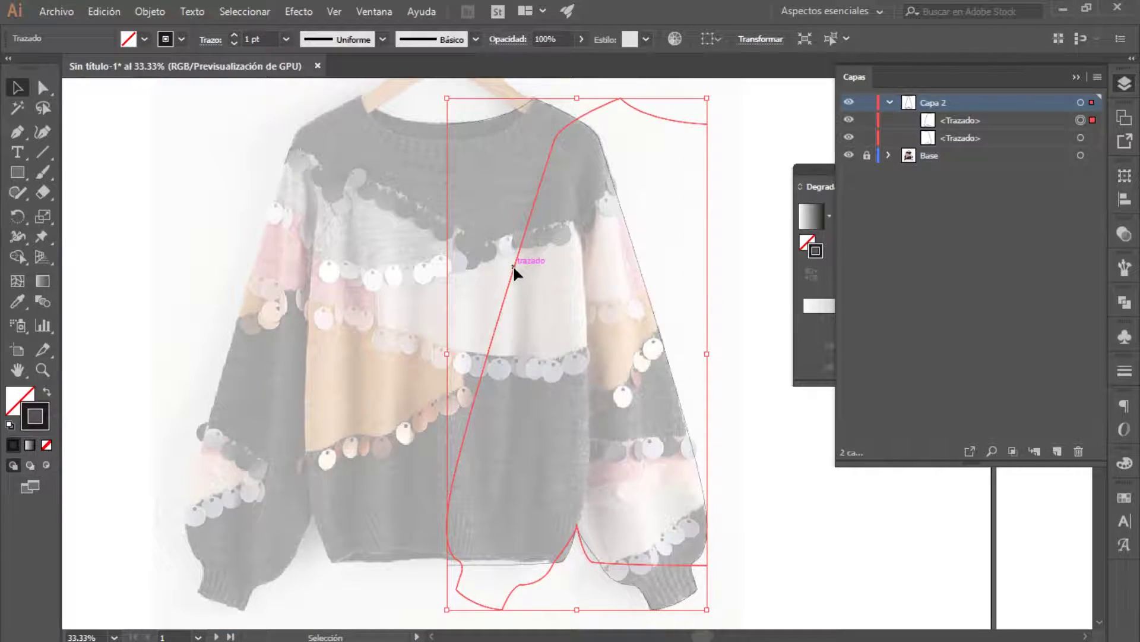
drag(512, 265, 251, 284)
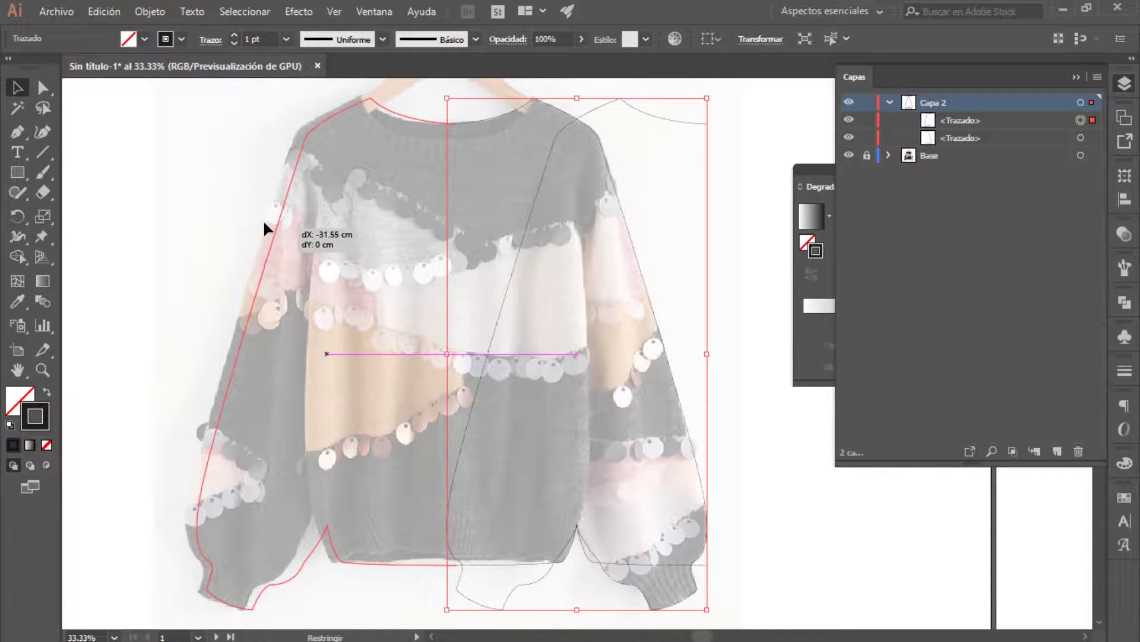
drag(251, 280, 263, 221)
key(ctrl+z)
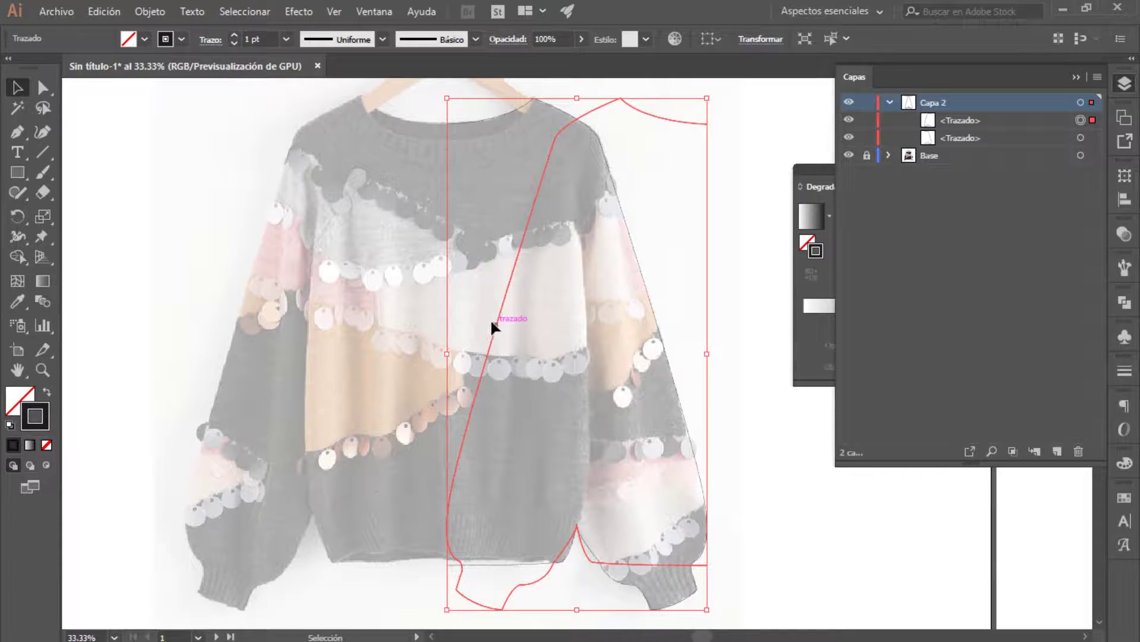
mouse_move(491, 326)
mouse_down()
mouse_move(455, 365)
mouse_move(457, 308)
mouse_move(233, 300)
mouse_up()
key(ctrl+z)
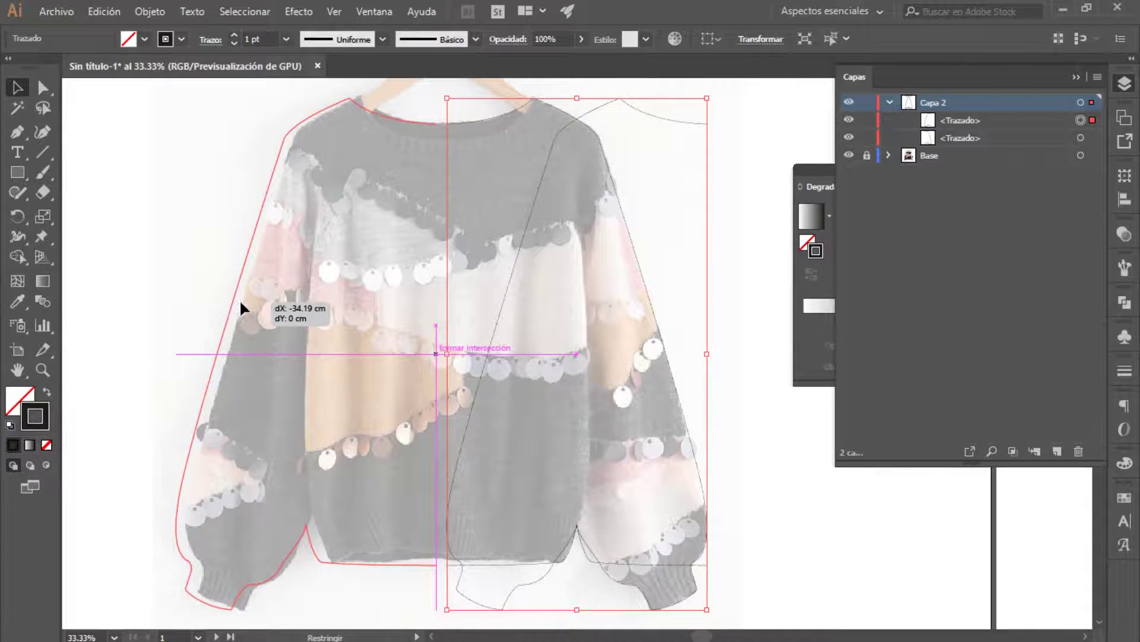
drag(233, 300, 246, 297)
click(373, 285)
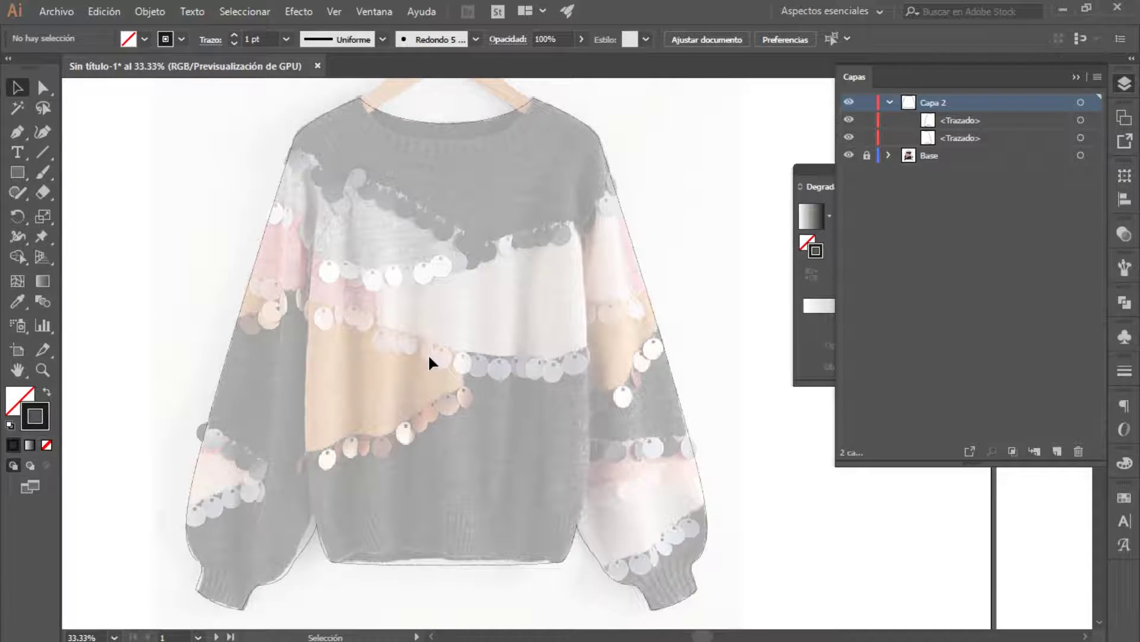
- Zoom in closely on the neckline centre where the two halves meet
key(a)
key(v)
scroll(604, 391, up, 1)
scroll(605, 390, up, 1)
scroll(535, 380, up, 10)
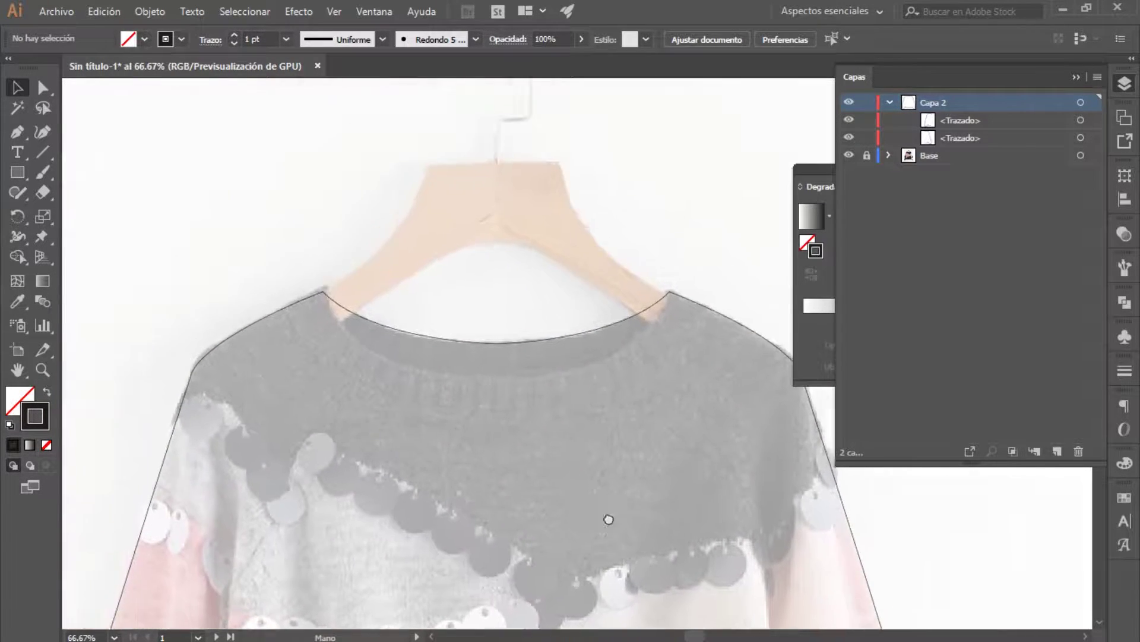
scroll(649, 530, up, 3)
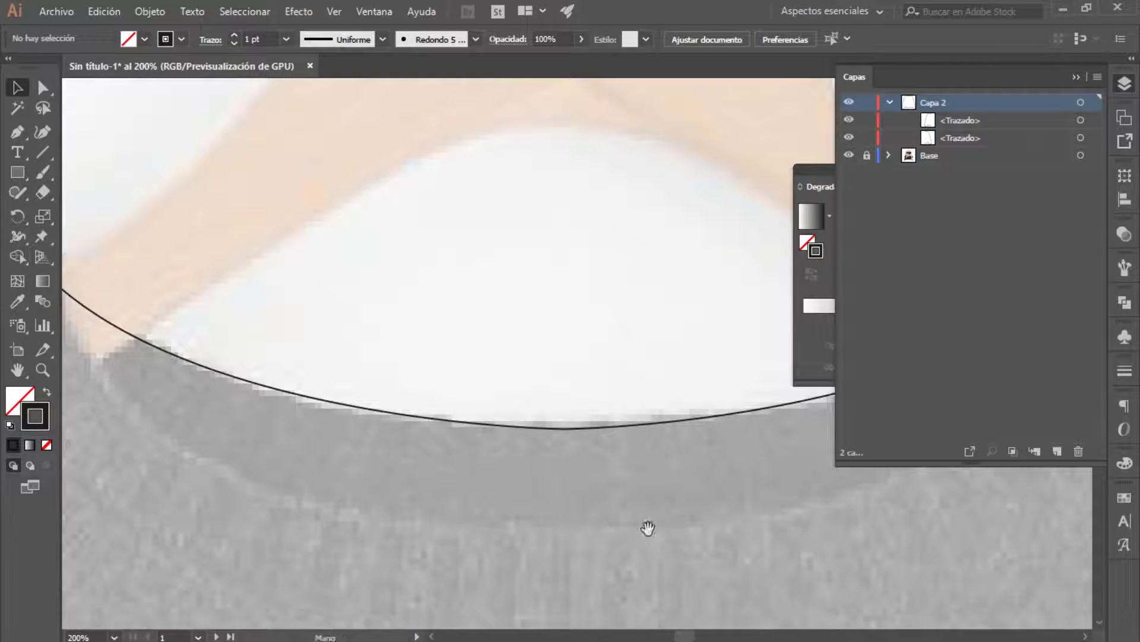
drag(646, 532, 560, 499)
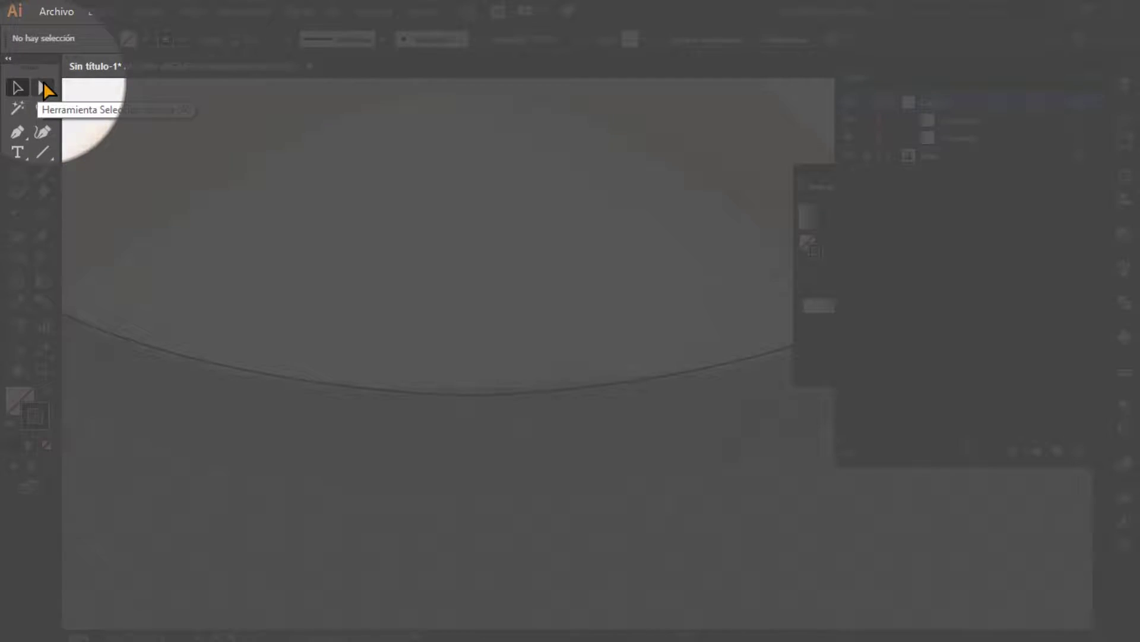
- Select both neckline endpoints with Direct Selection and connect them into one path
click(44, 89)
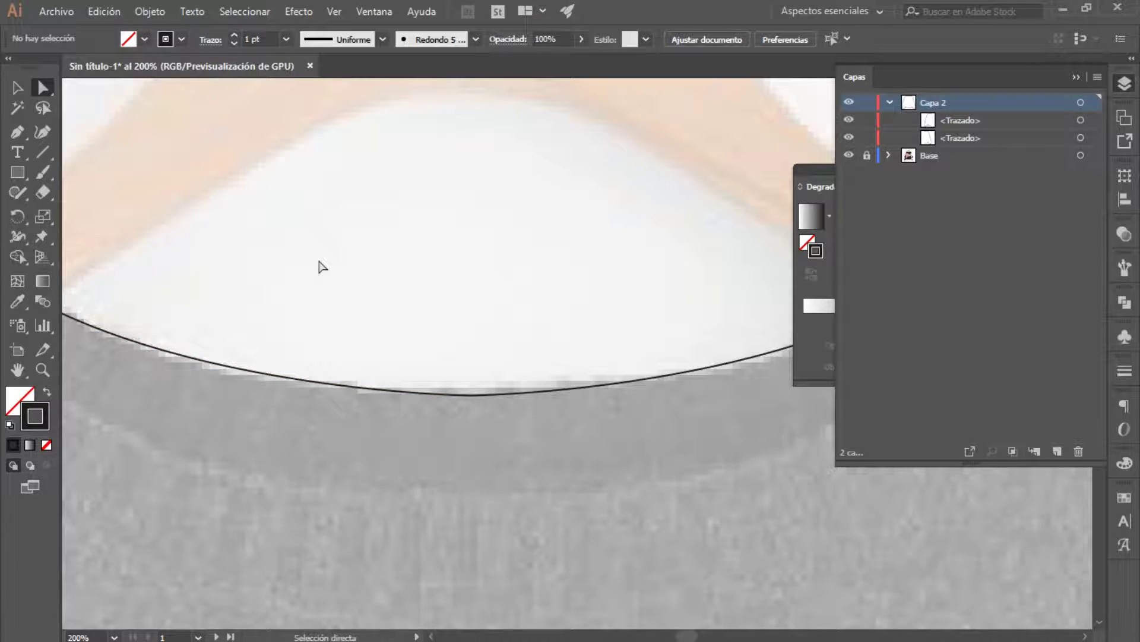
drag(321, 266, 631, 512)
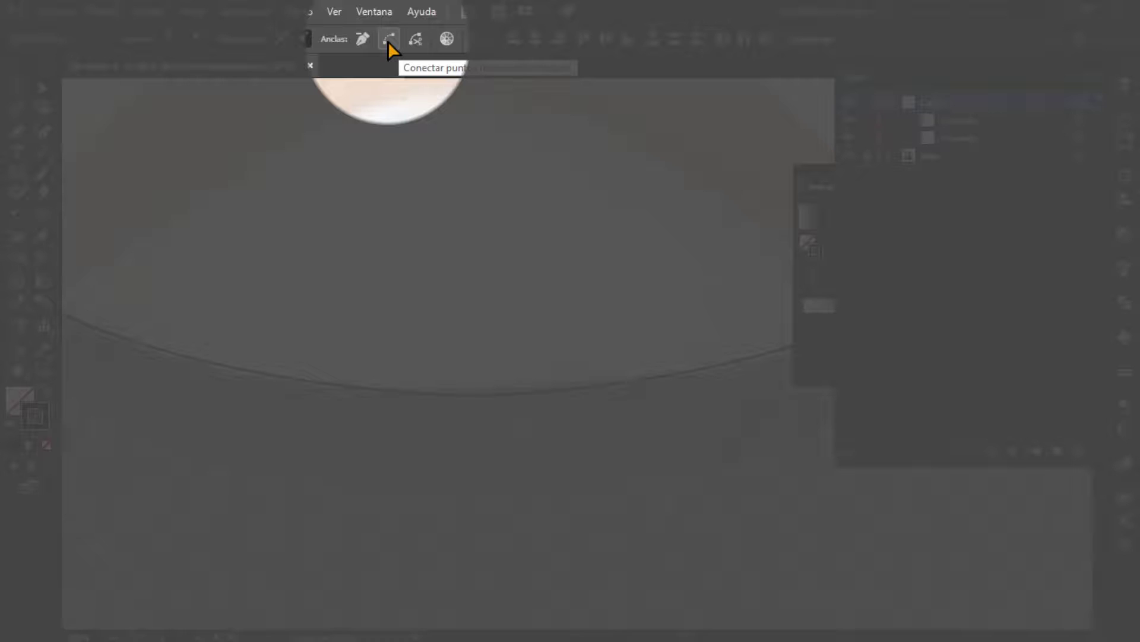
click(388, 40)
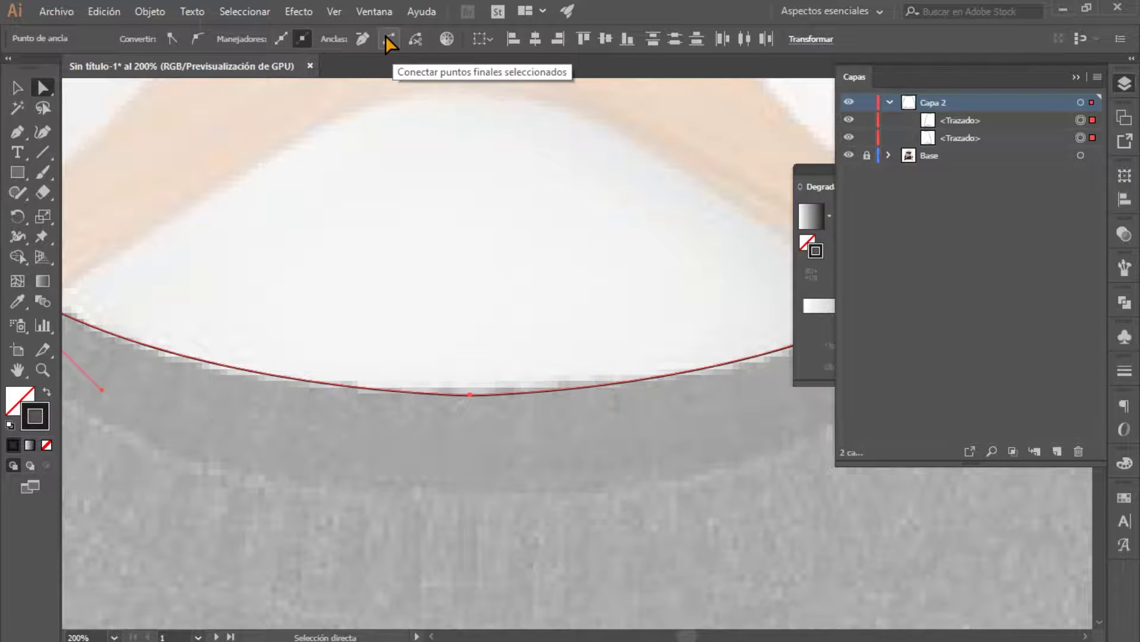
click(387, 37)
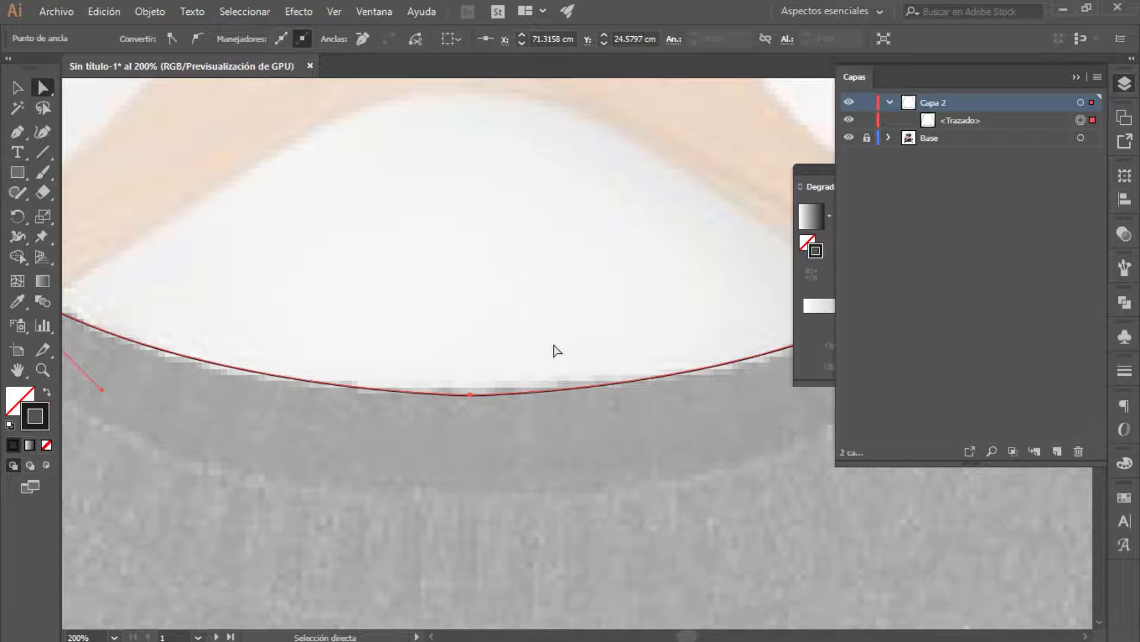
key(ctrl)
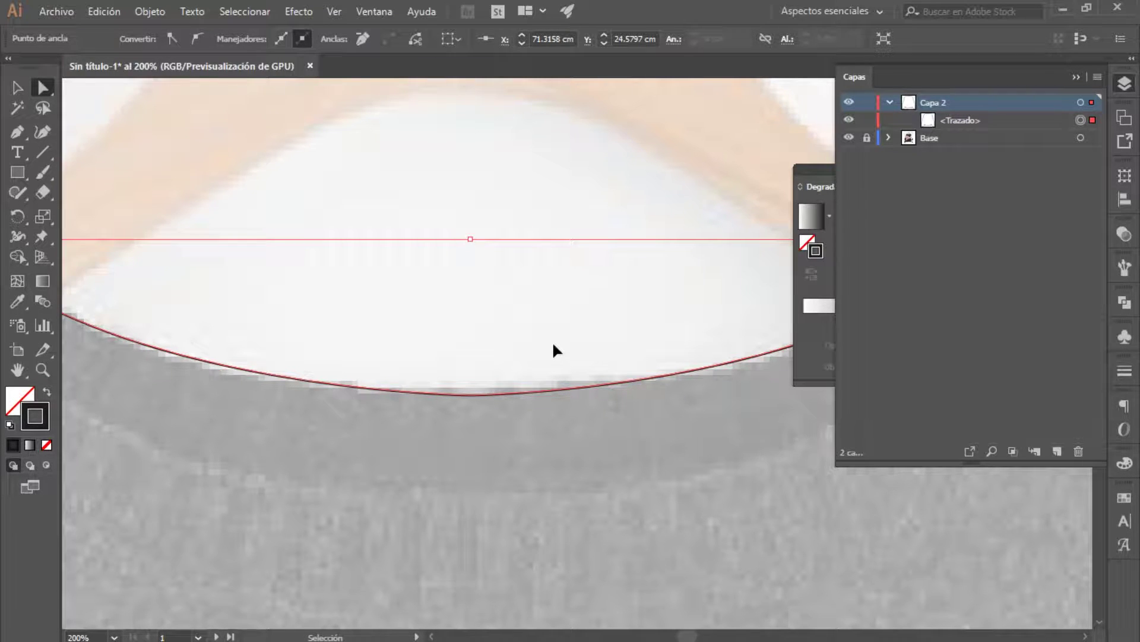
- Zoom in on the bottom hem where the outline's two open ends meet
scroll(552, 350, down, 2)
scroll(552, 351, down, 1)
drag(553, 351, 498, 245)
scroll(535, 214, down, 8)
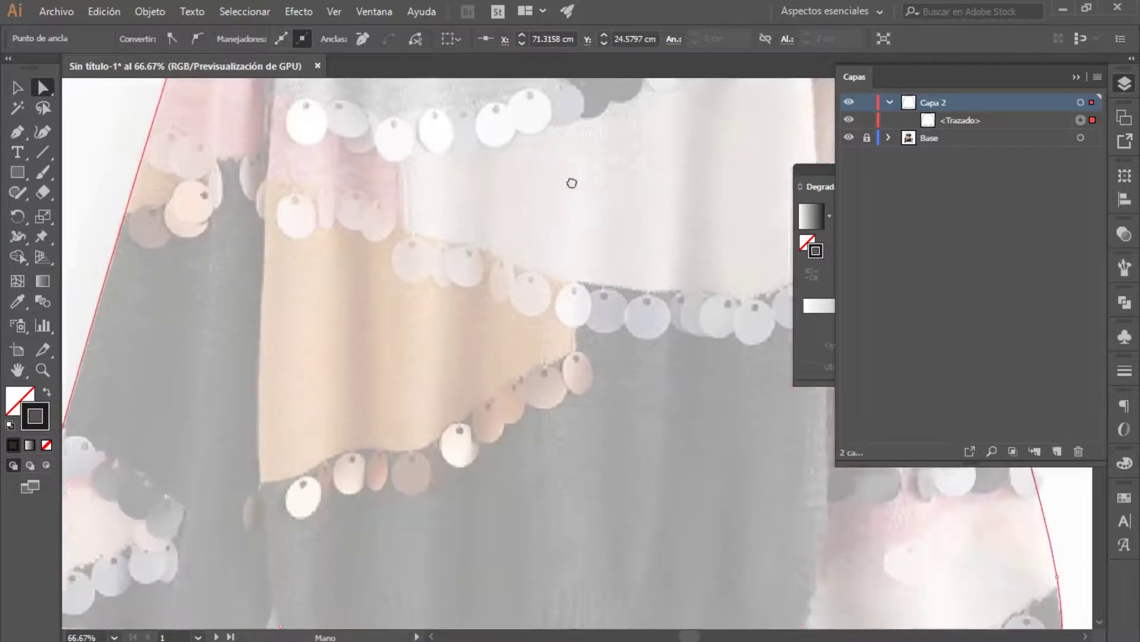
scroll(553, 238, down, 3)
scroll(537, 279, down, 3)
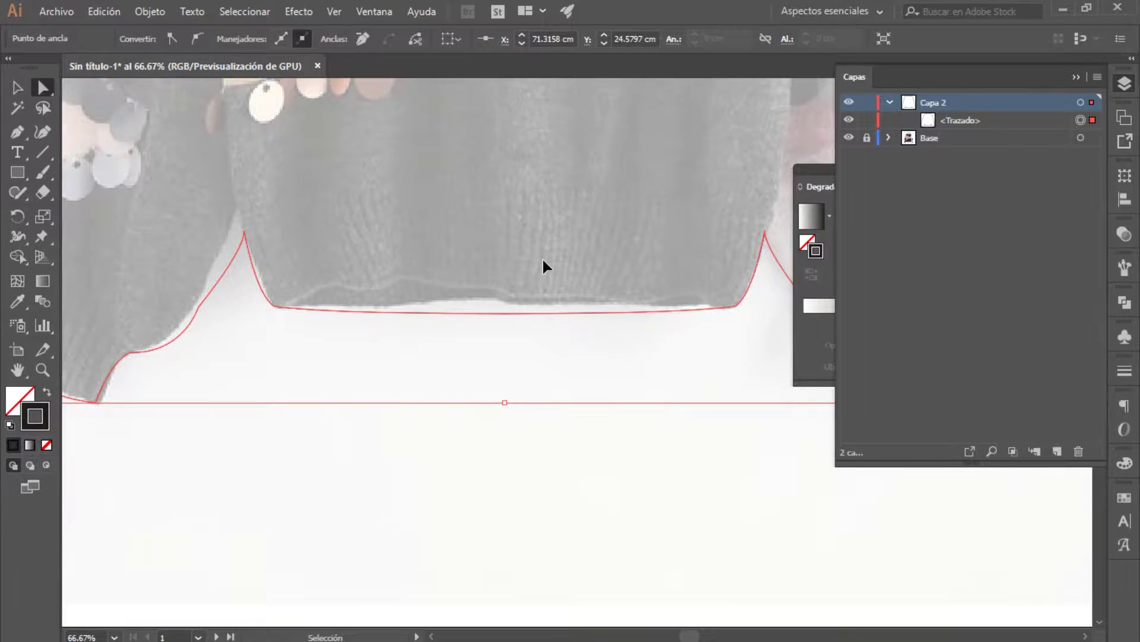
scroll(543, 262, up, 2)
mouse_move(543, 283)
mouse_down()
mouse_move(559, 521)
mouse_move(563, 247)
mouse_up()
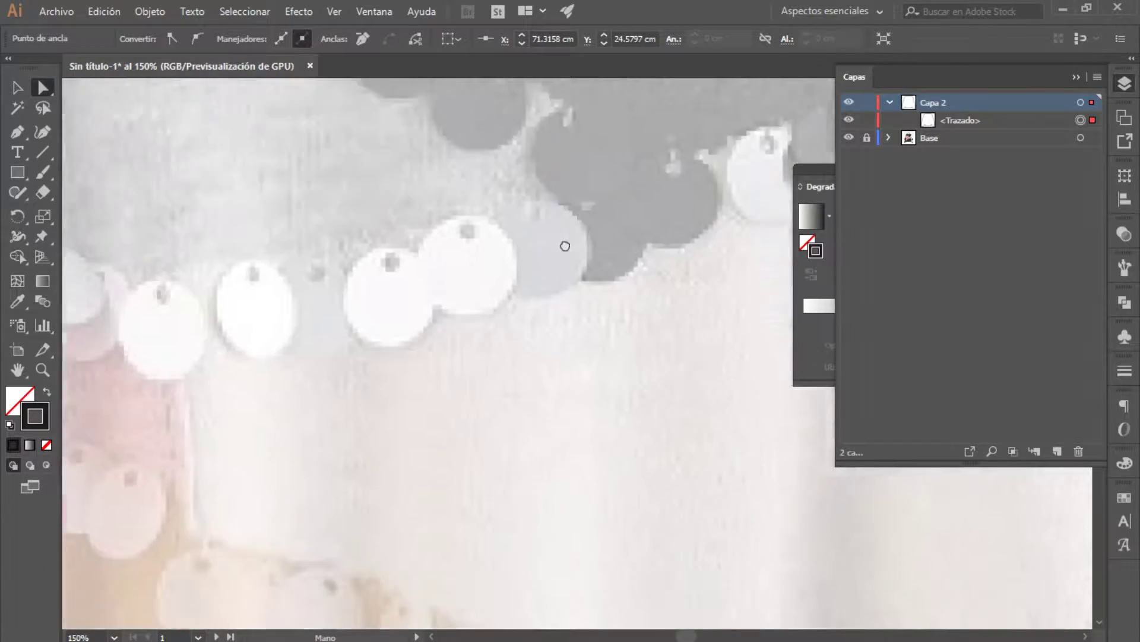
drag(565, 194, 578, 313)
mouse_move(580, 263)
mouse_down()
mouse_move(560, 490)
mouse_move(611, 382)
mouse_up()
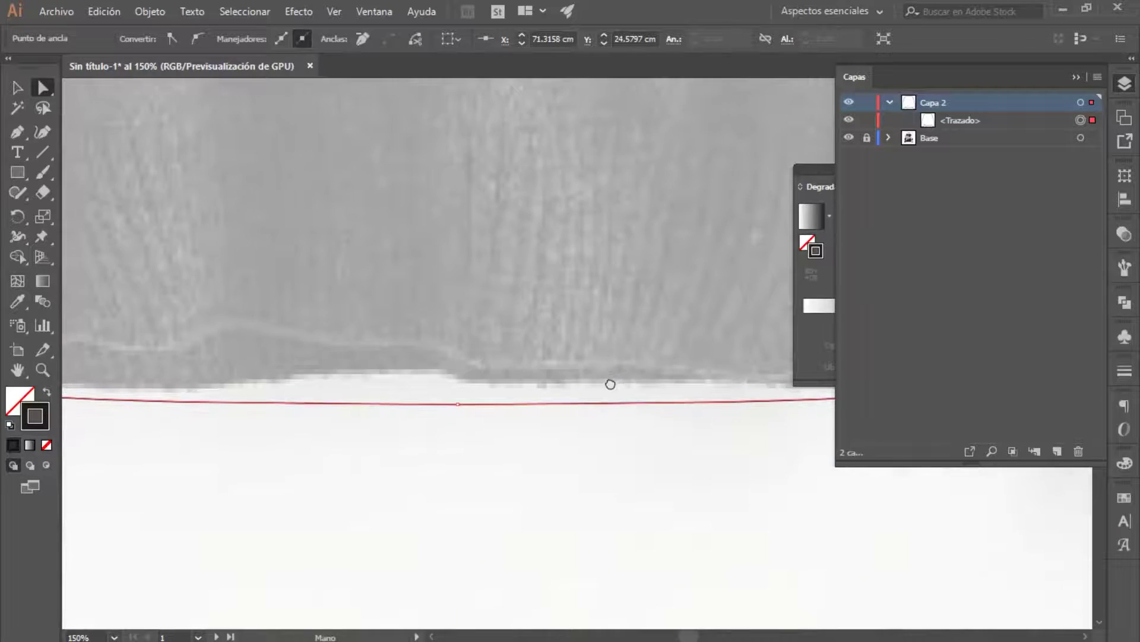
- Marquee the two hem endpoints and connect them to close the sweater outline
click(511, 481)
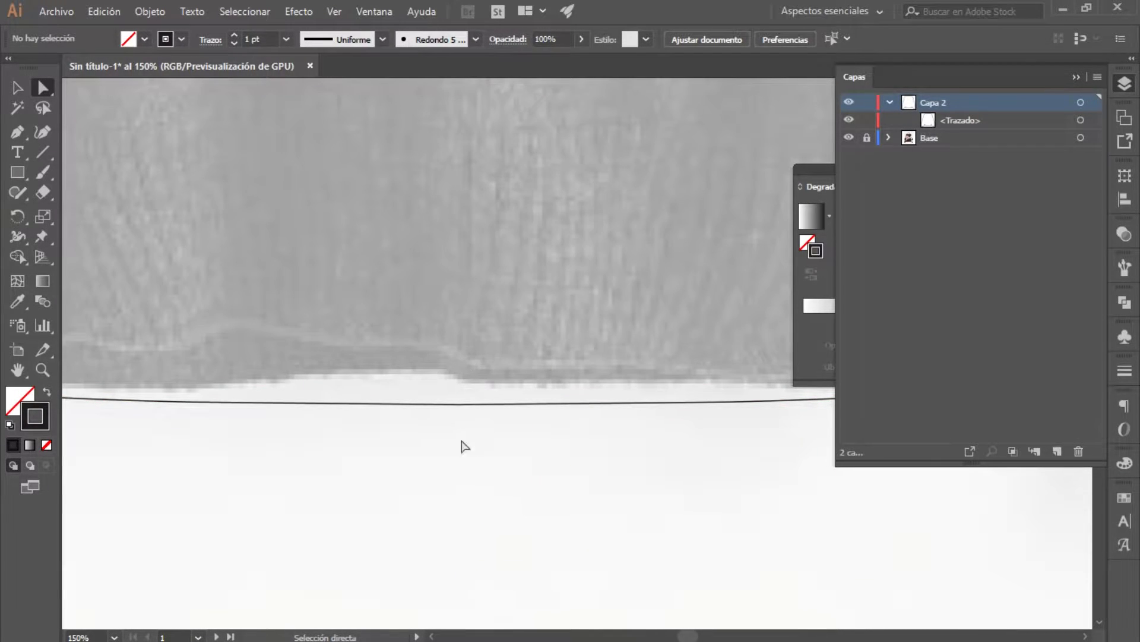
mouse_move(506, 482)
mouse_down()
mouse_move(458, 472)
mouse_move(394, 410)
mouse_move(416, 326)
mouse_up()
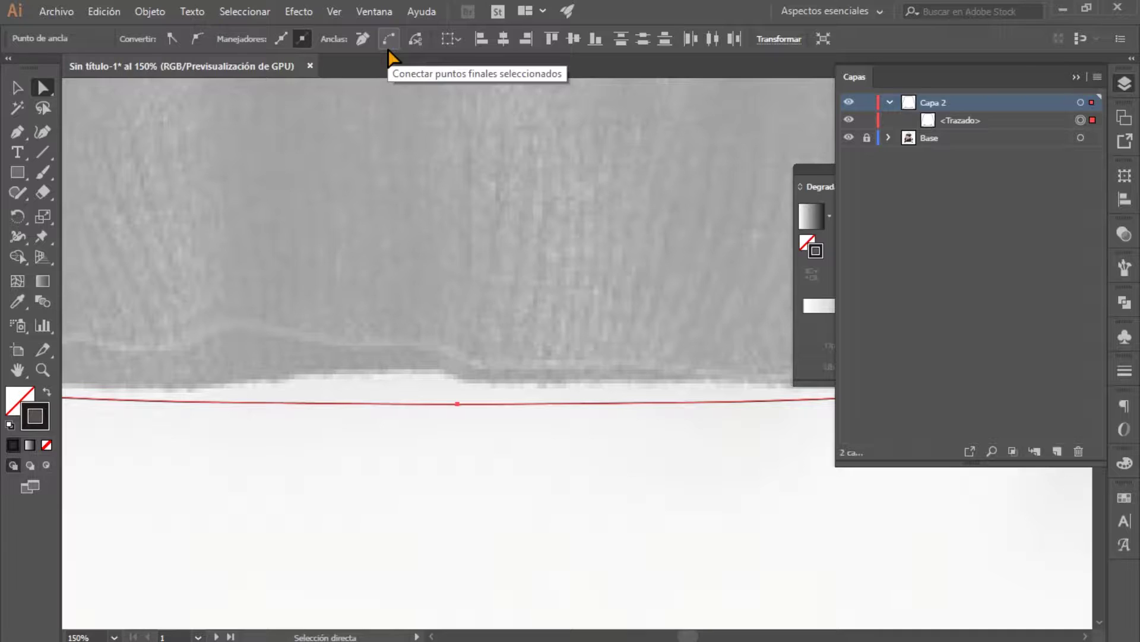
click(390, 41)
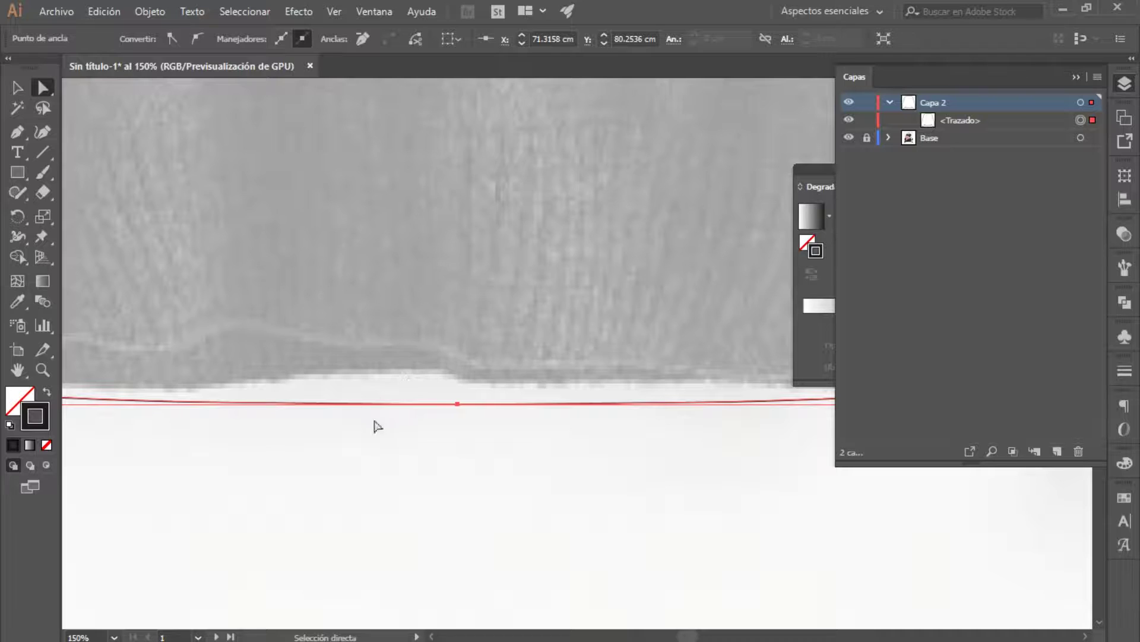
key(v)
key(ctrl+minus)
key(ctrl+minus)
key(ctrl+minus)
key(ctrl+minus)
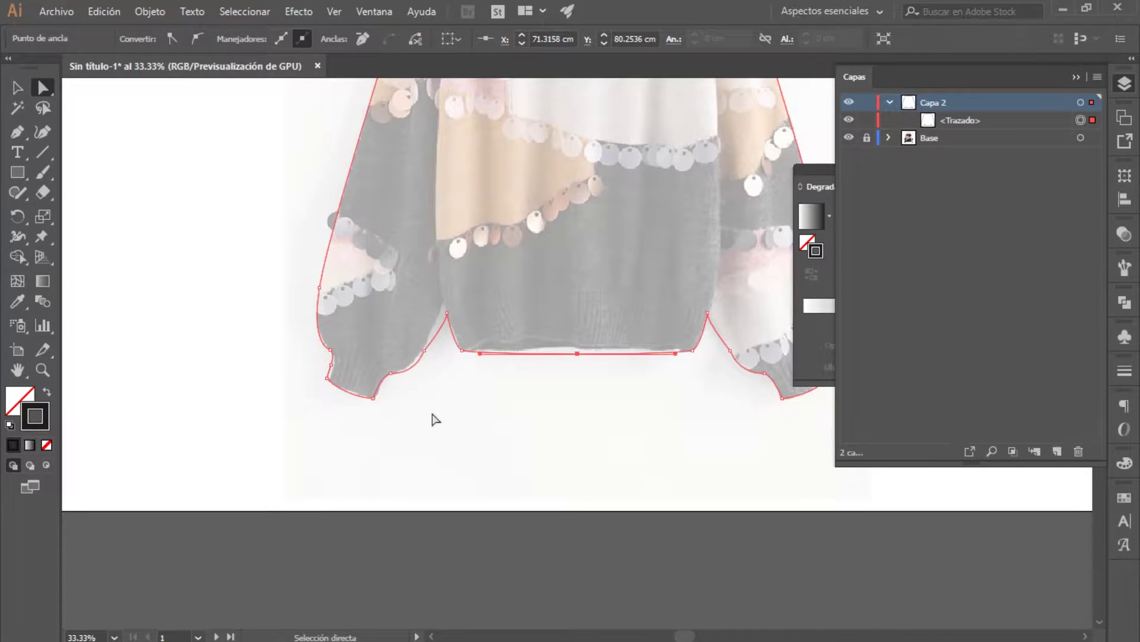
- Give the closed sweater outline a 2 pt stroke weight
drag(357, 253, 354, 474)
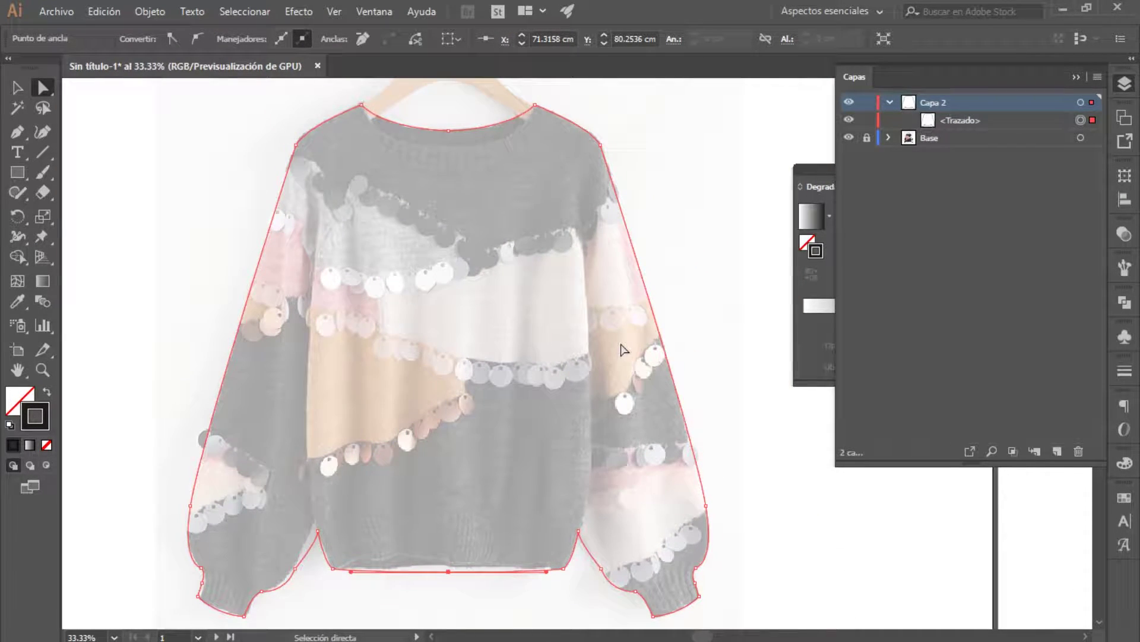
click(17, 87)
click(121, 135)
click(650, 357)
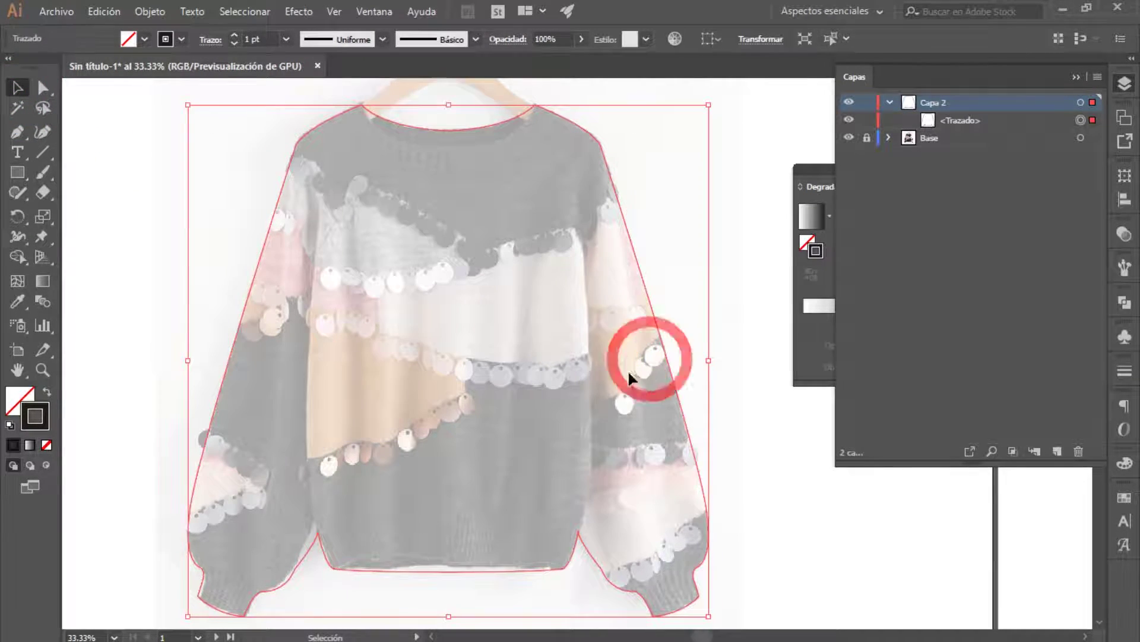
click(285, 40)
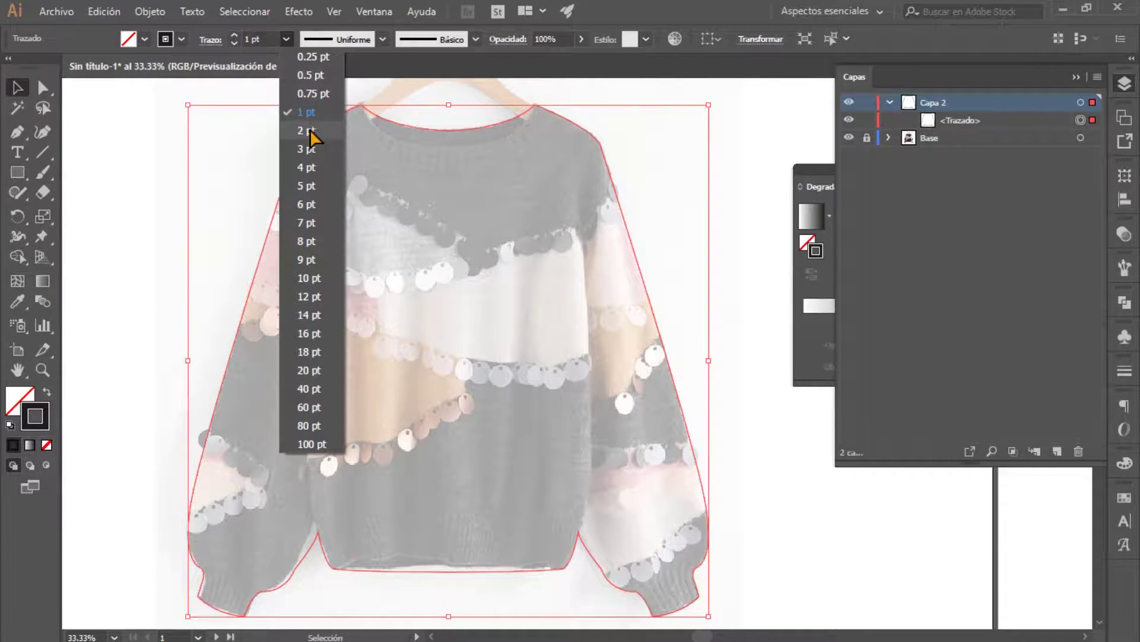
click(311, 129)
click(248, 154)
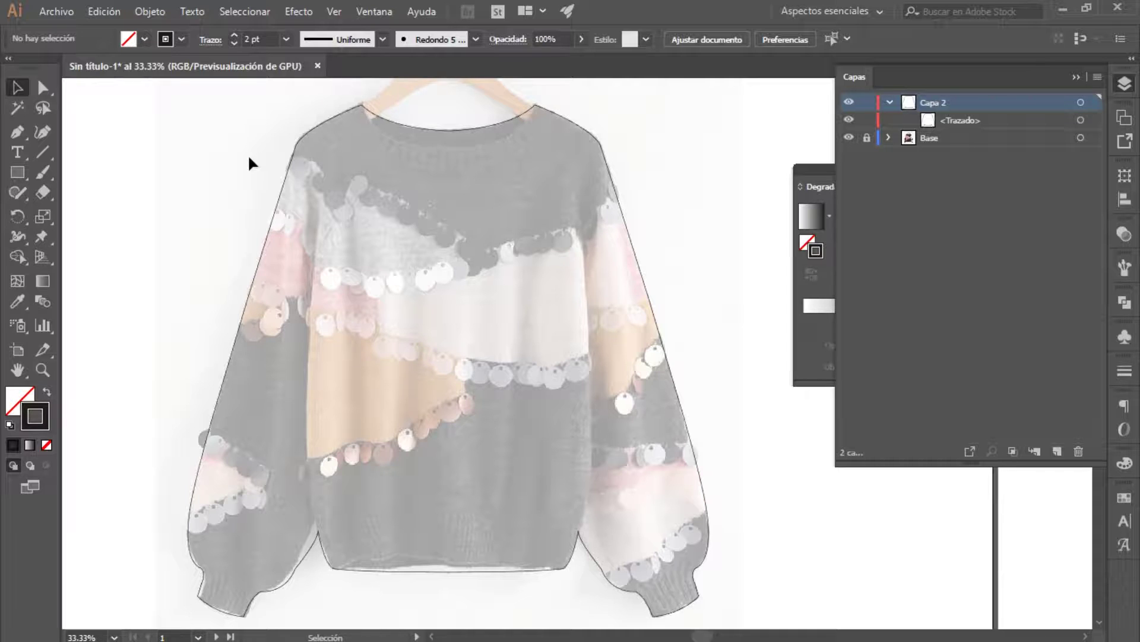
click(25, 133)
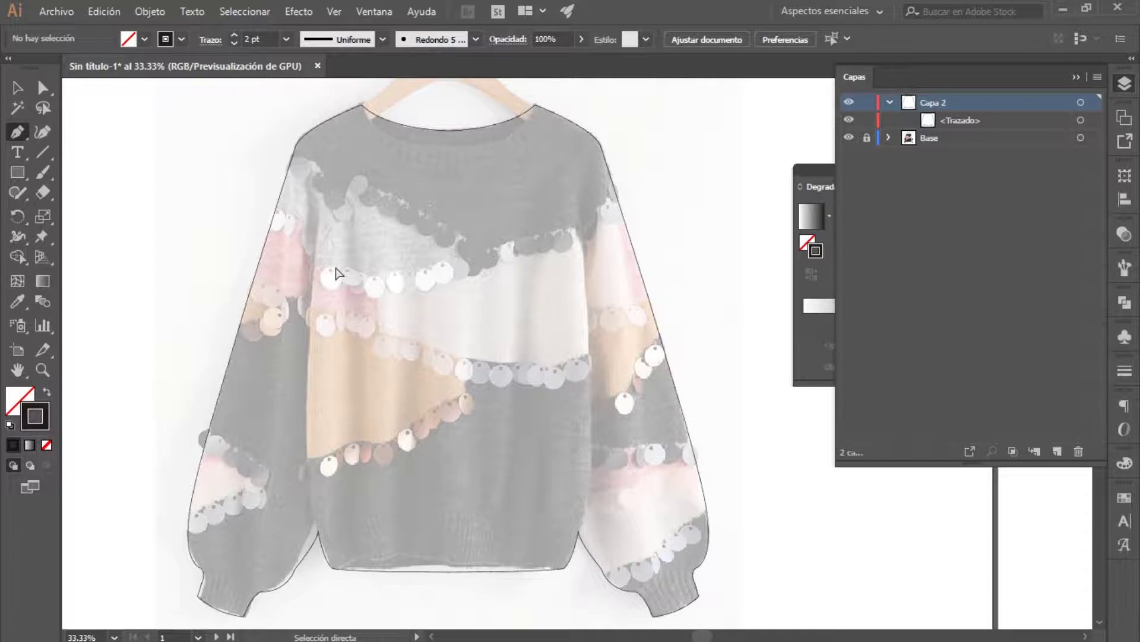
- Draw the inner collar curve dipping below the neckline between the two neck points
key(ctrl+plus)
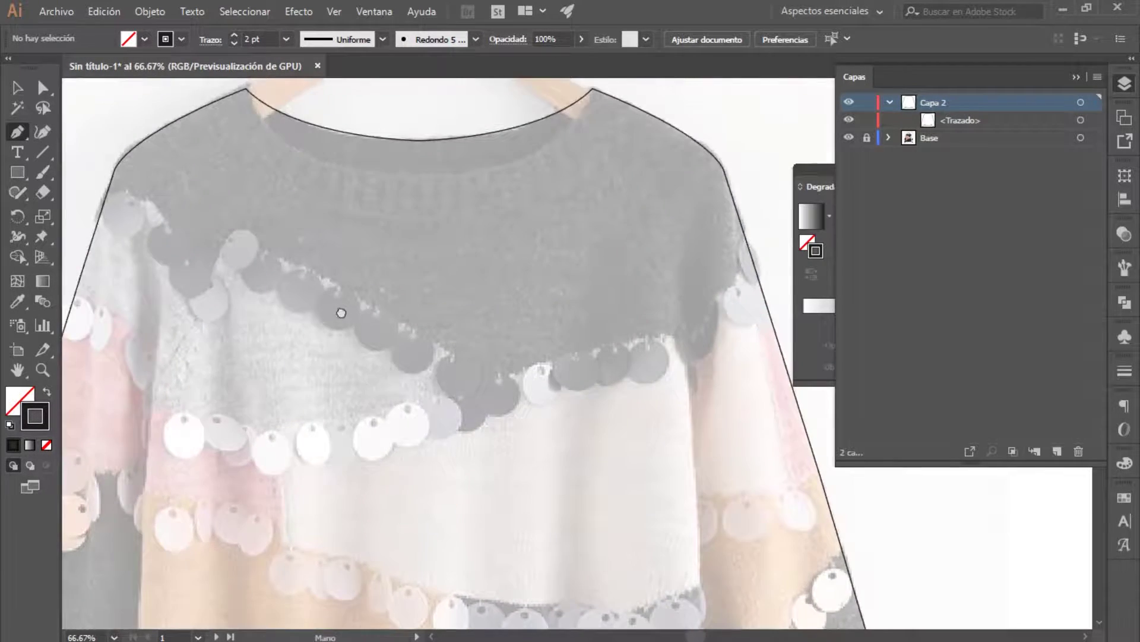
drag(335, 265, 479, 509)
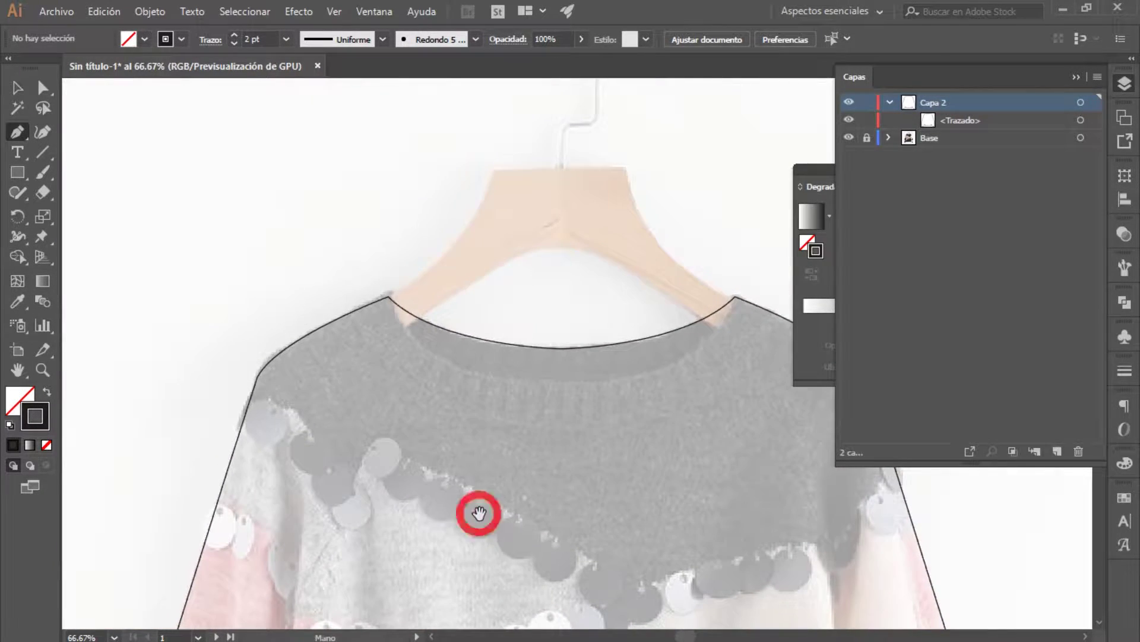
key(ctrl+plus)
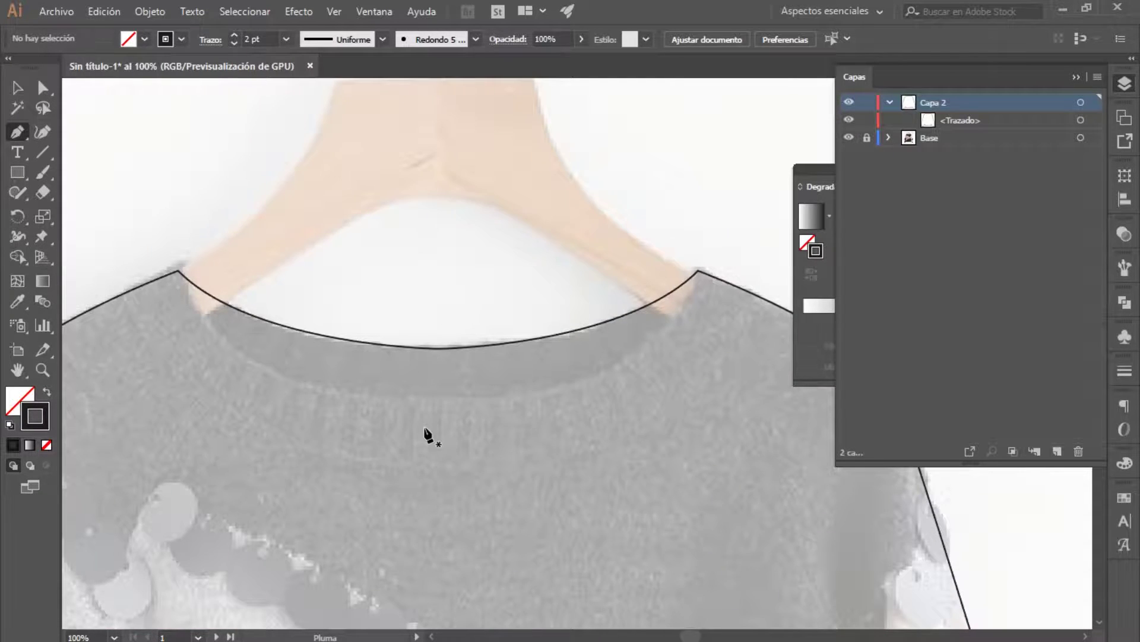
click(177, 272)
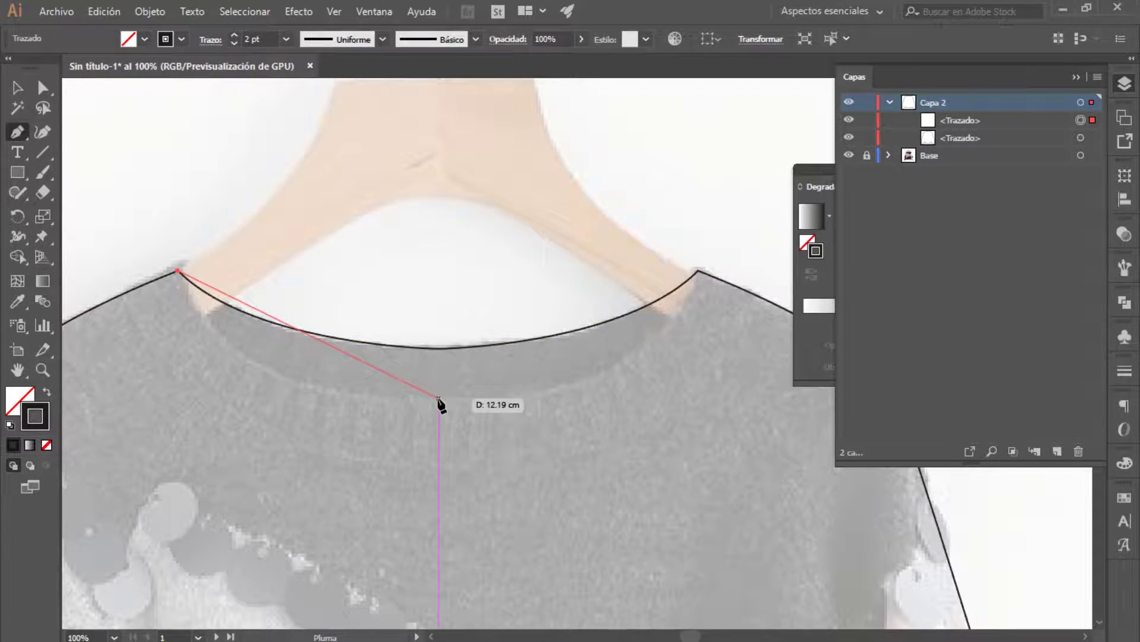
drag(438, 397, 679, 376)
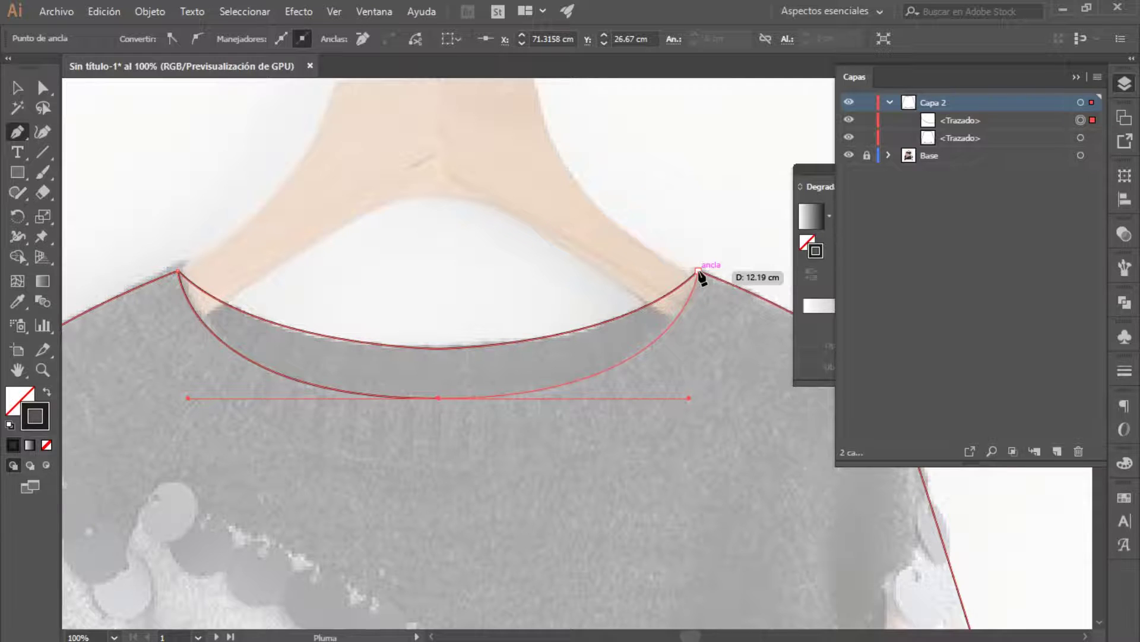
drag(699, 271, 697, 373)
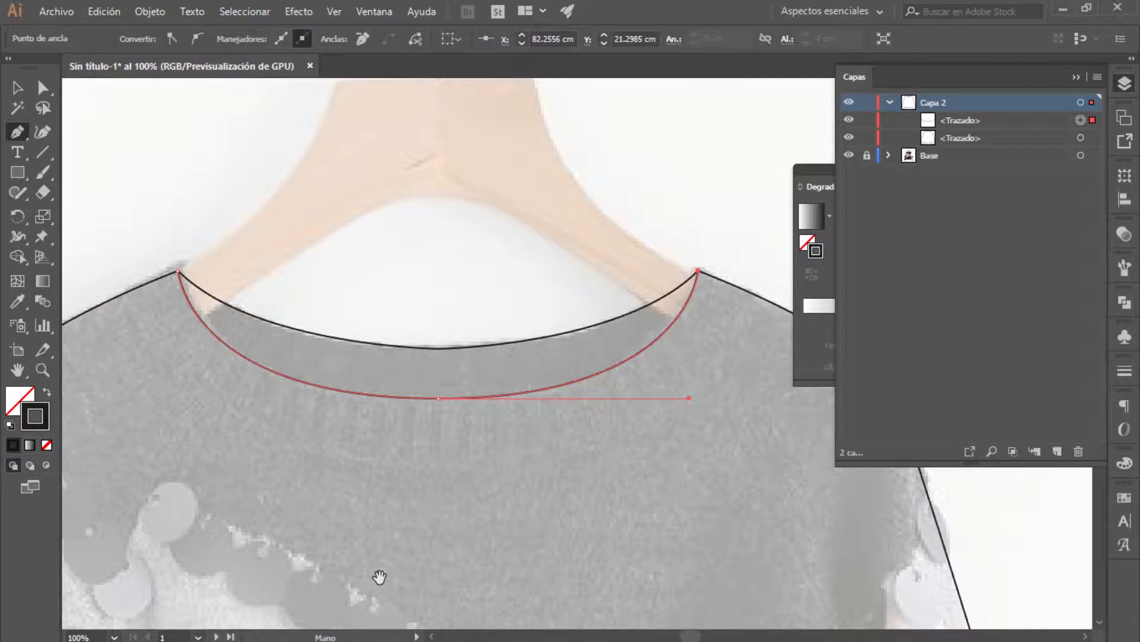
- Draw a second curve from shoulder to shoulder for the collar band's lower edge
drag(379, 576, 423, 525)
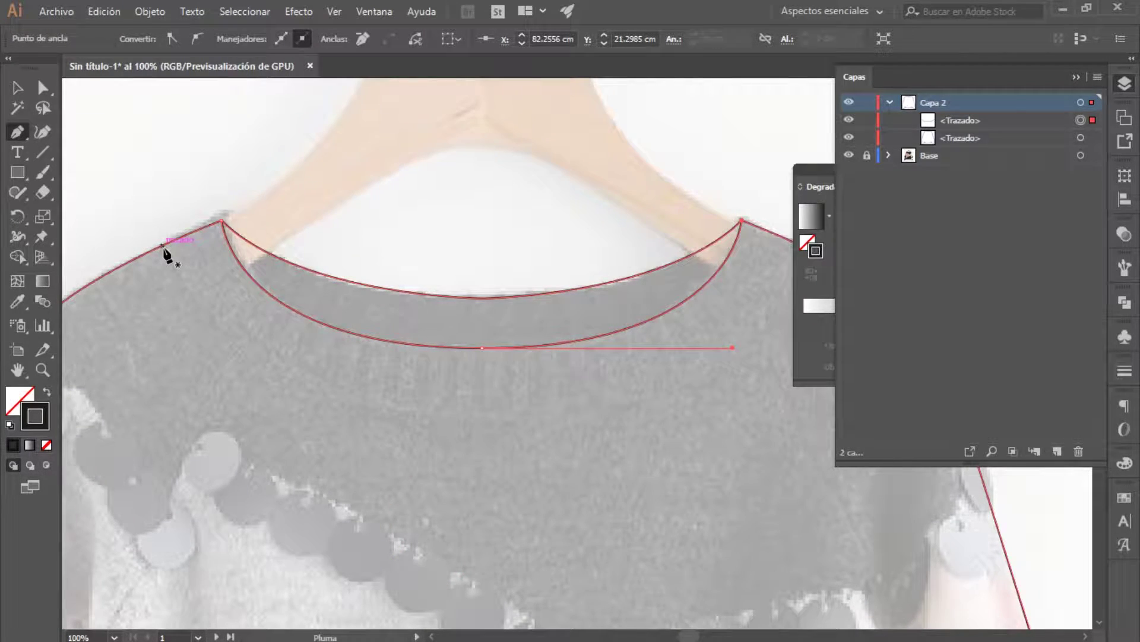
click(163, 244)
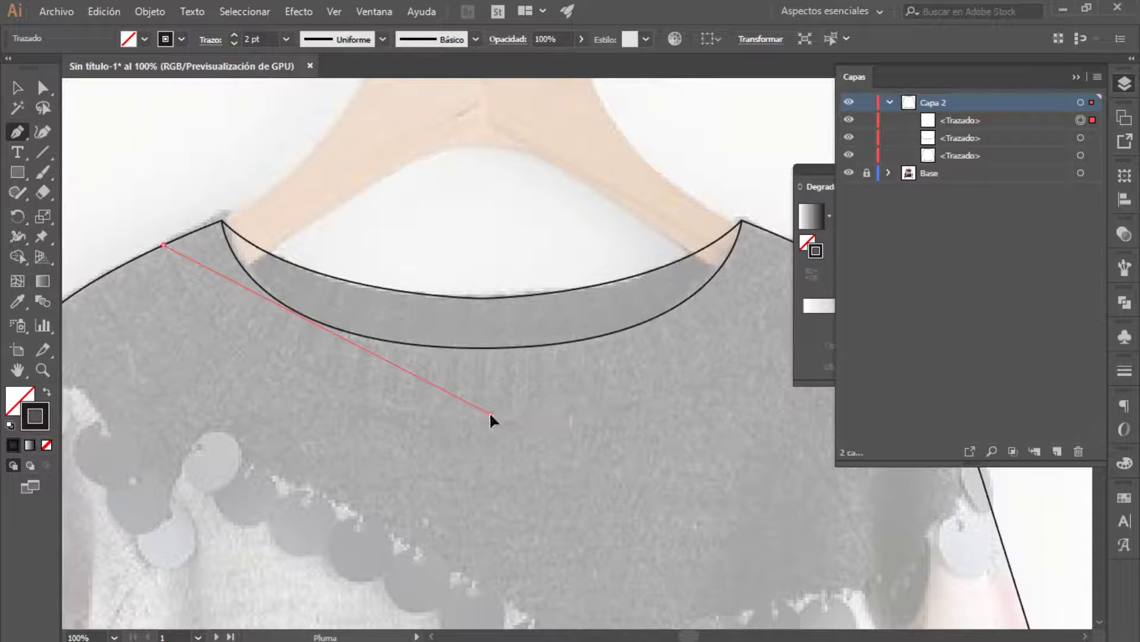
drag(491, 414, 784, 412)
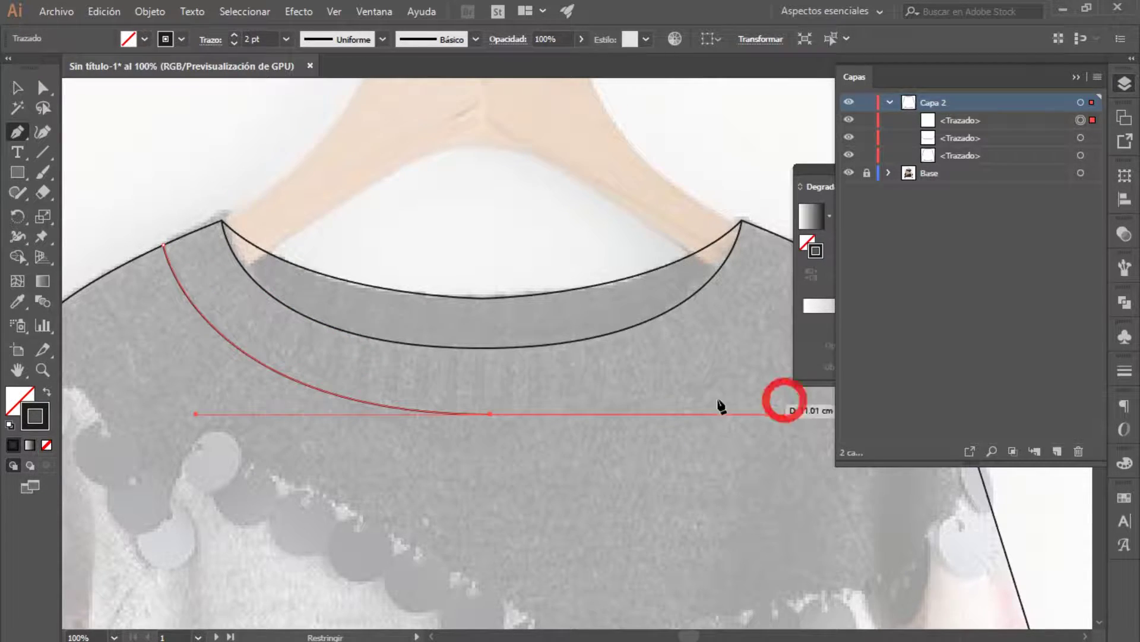
drag(654, 372, 458, 394)
click(293, 436)
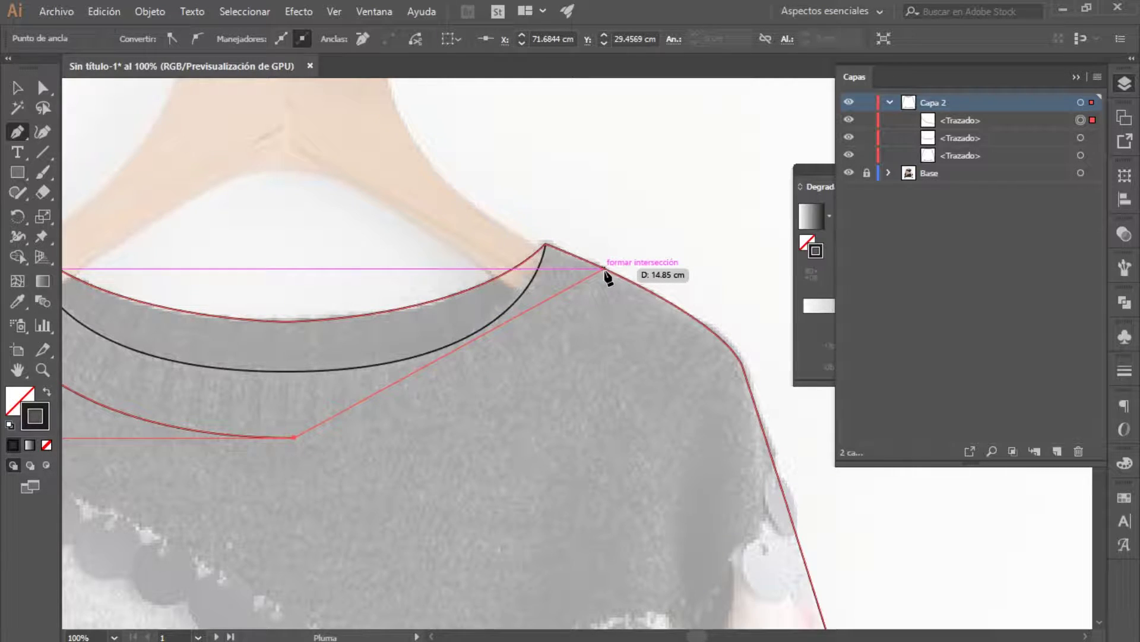
key(ctrl+minus)
drag(606, 275, 559, 319)
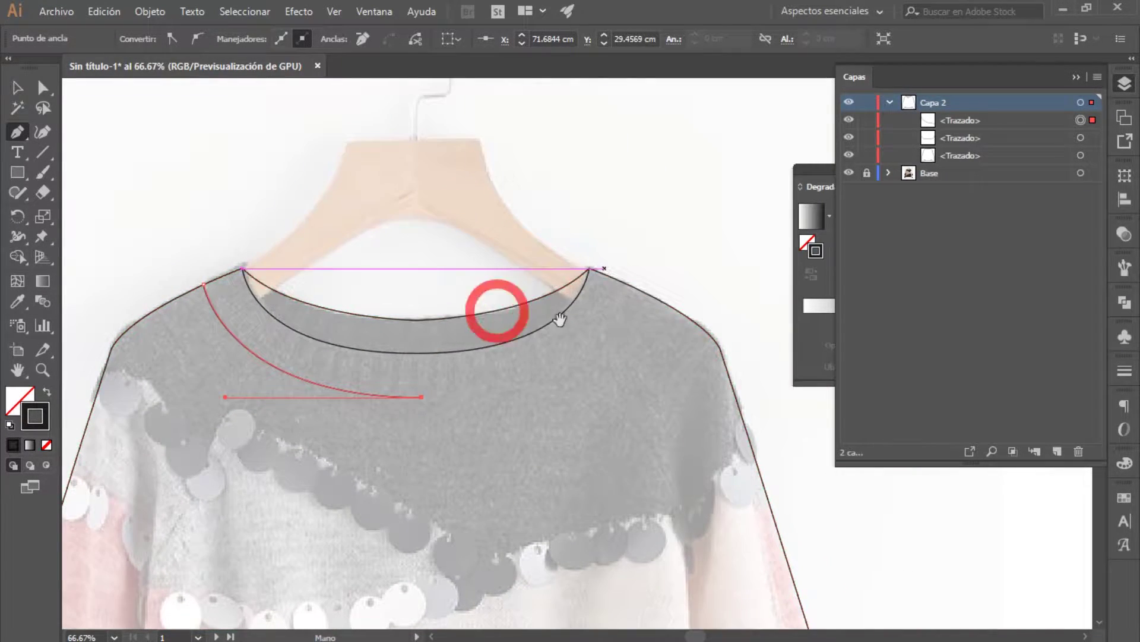
mouse_move(625, 284)
mouse_down()
mouse_move(644, 164)
mouse_move(644, 174)
mouse_up()
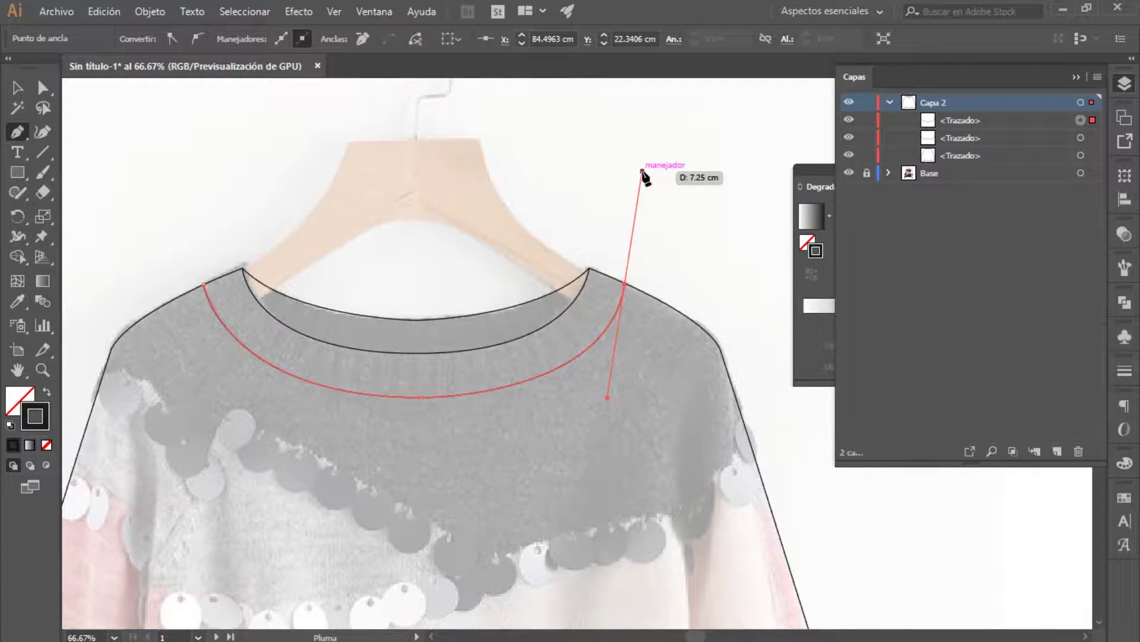
mouse_move(343, 485)
mouse_down()
mouse_move(465, 361)
mouse_move(419, 405)
mouse_up()
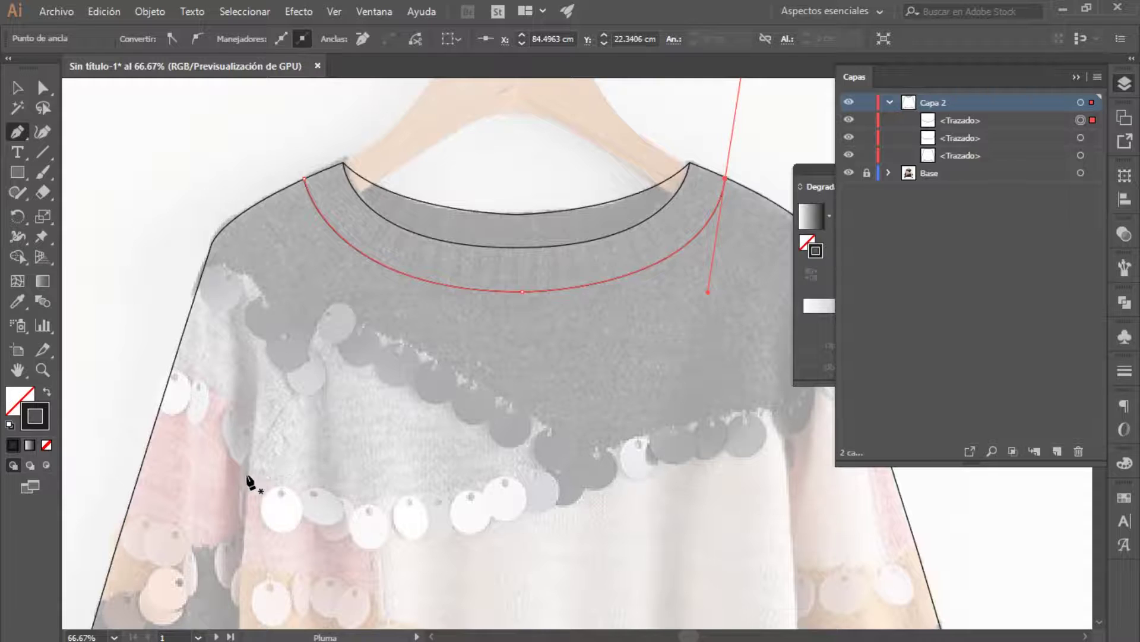
- Draw straight raglan seam lines from the left and right chest up to the collar
click(251, 454)
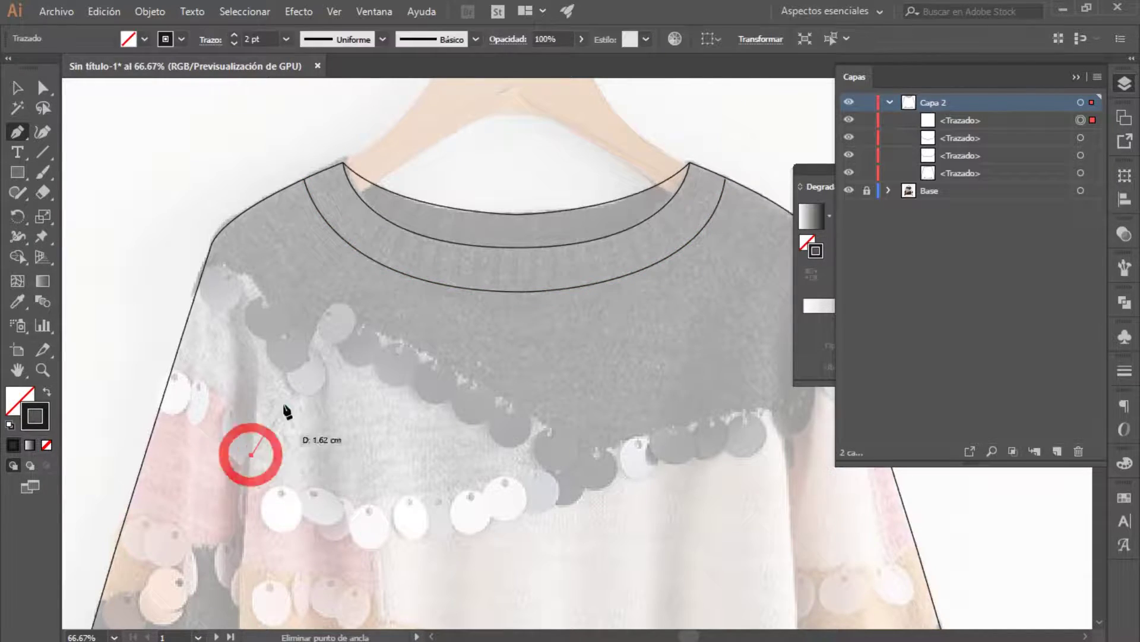
click(373, 260)
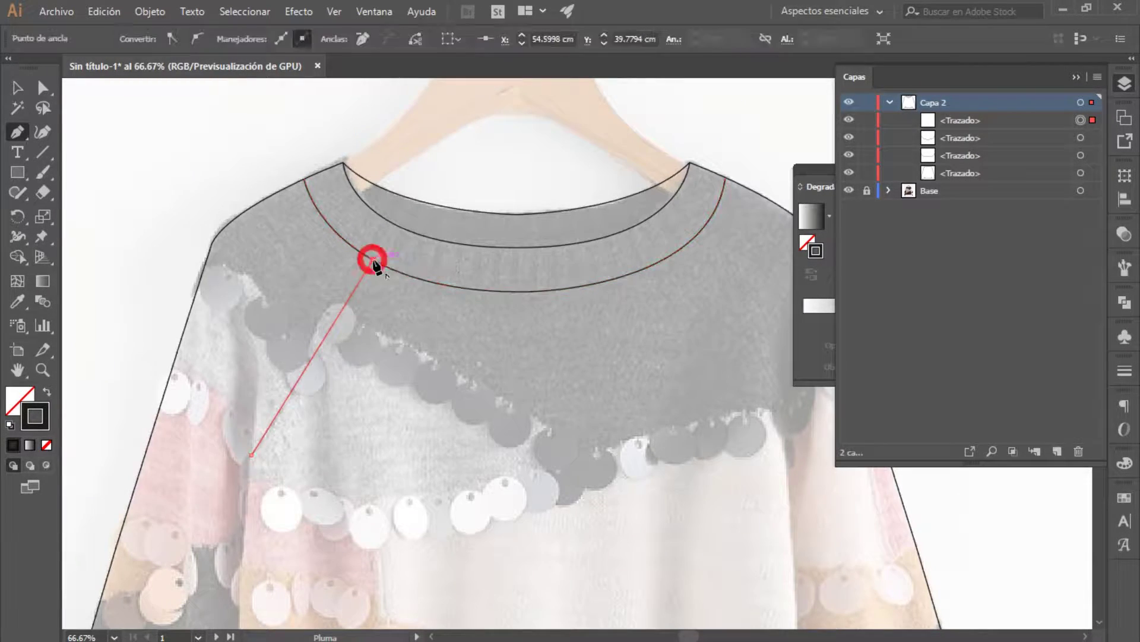
drag(640, 348, 447, 310)
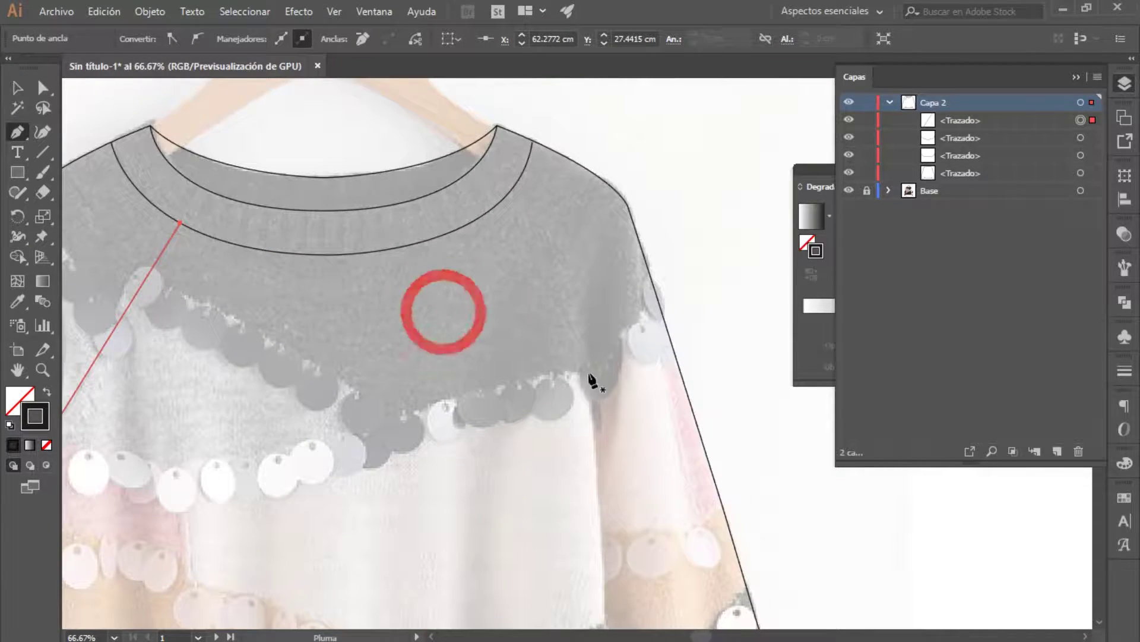
click(588, 368)
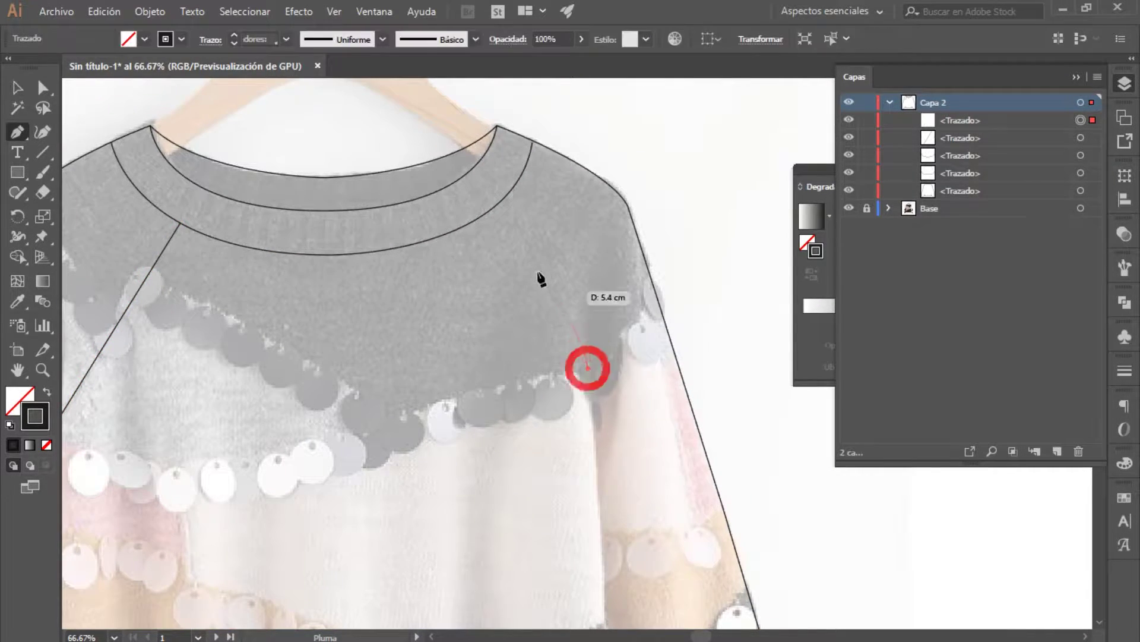
click(504, 201)
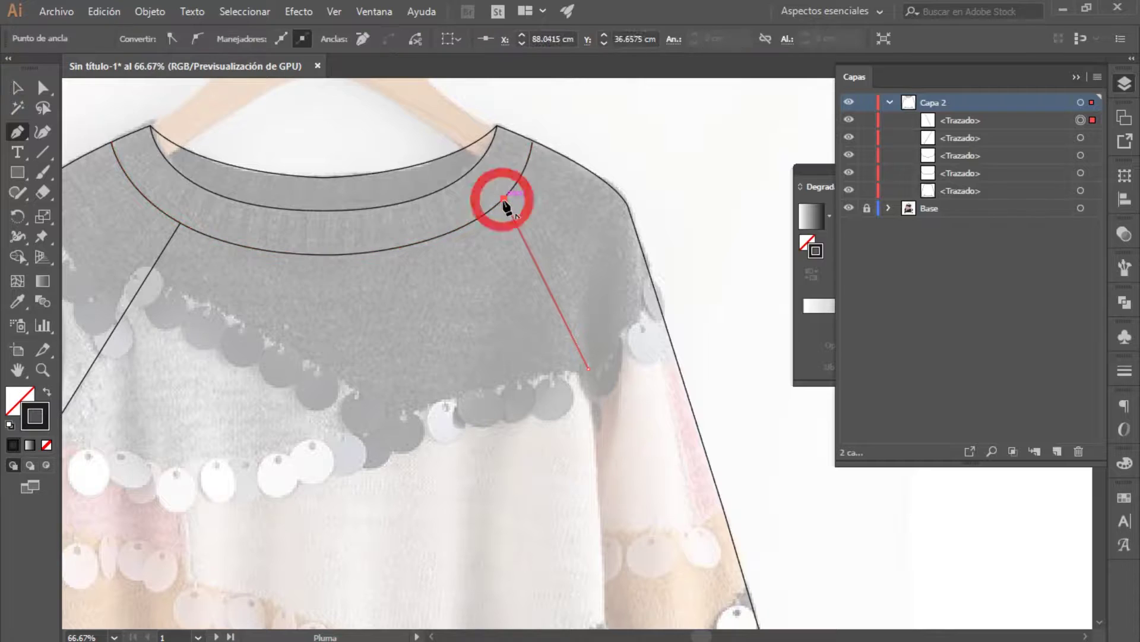
- Draw a curved seam from the bottom-left hem up the left sleeve to the shoulder
key(ctrl+minus)
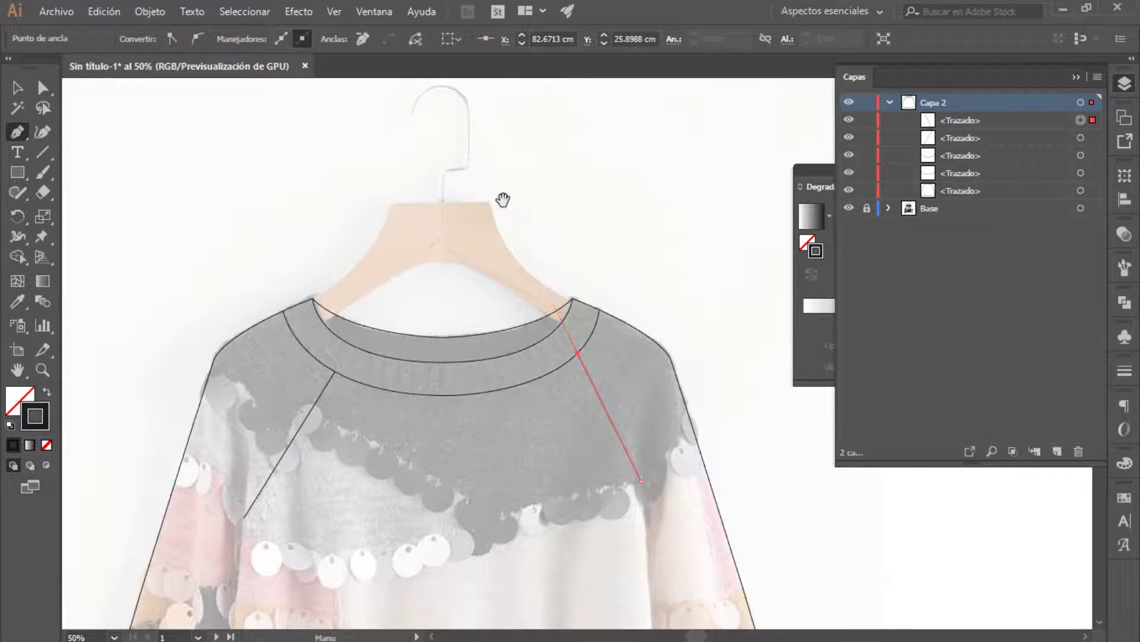
scroll(504, 207, down, 3)
scroll(515, 208, down, 3)
scroll(514, 208, up, 5)
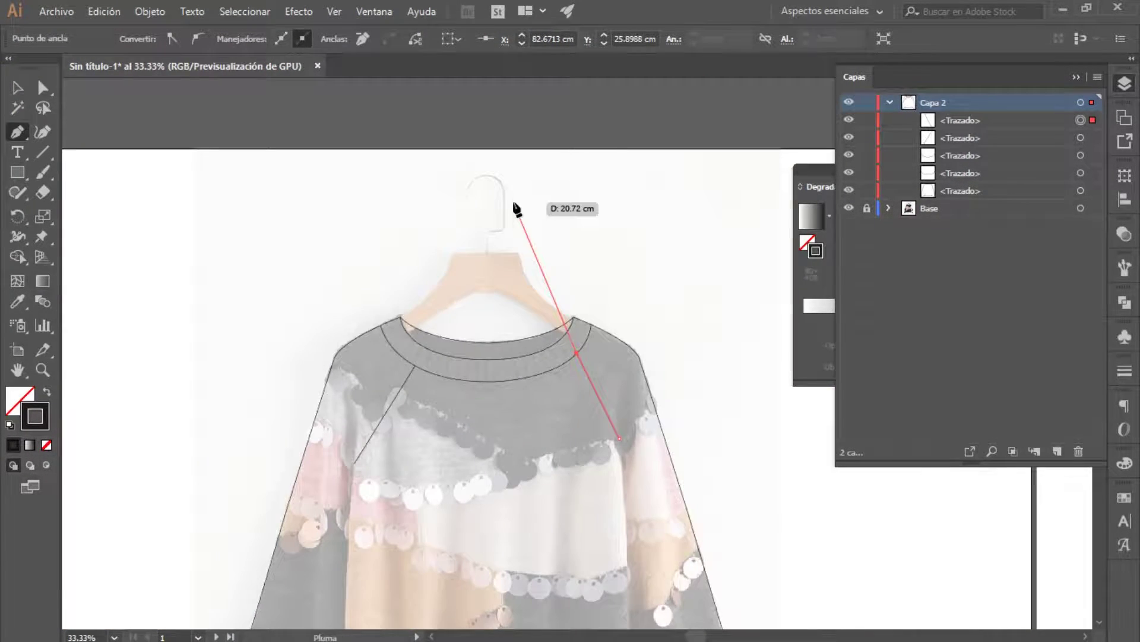
key(ctrl+minus)
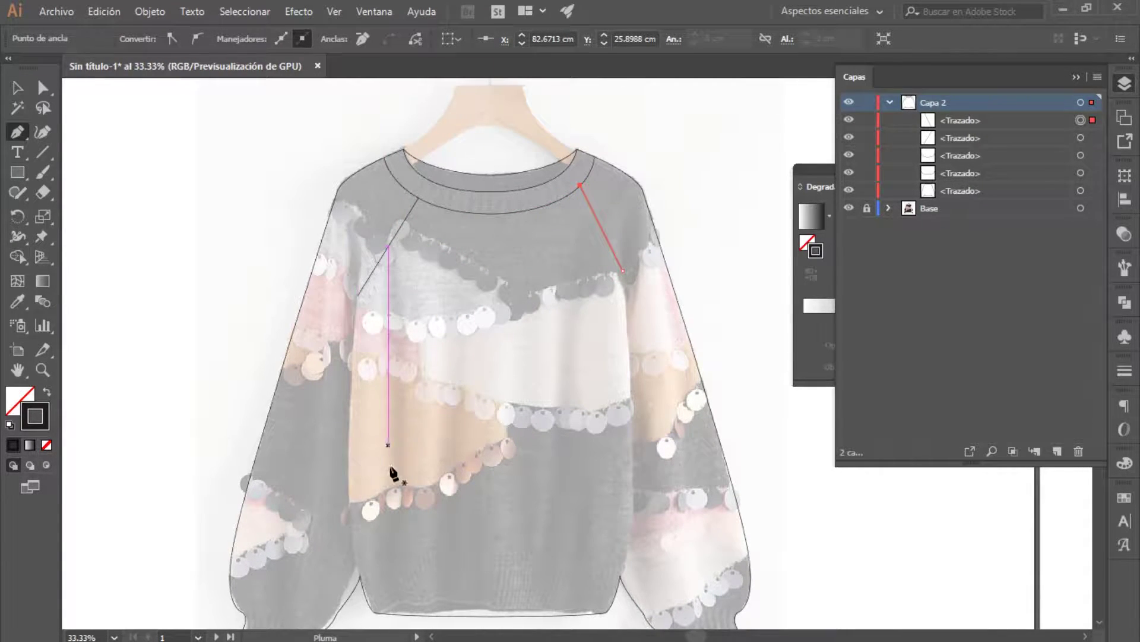
click(350, 600)
click(359, 574)
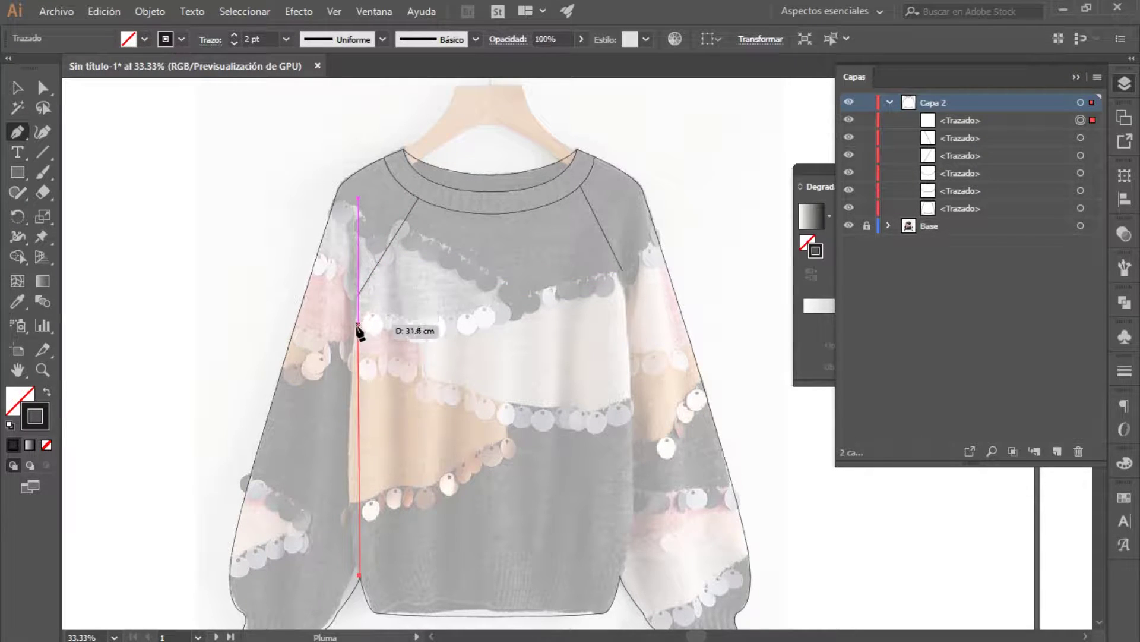
drag(352, 331, 364, 273)
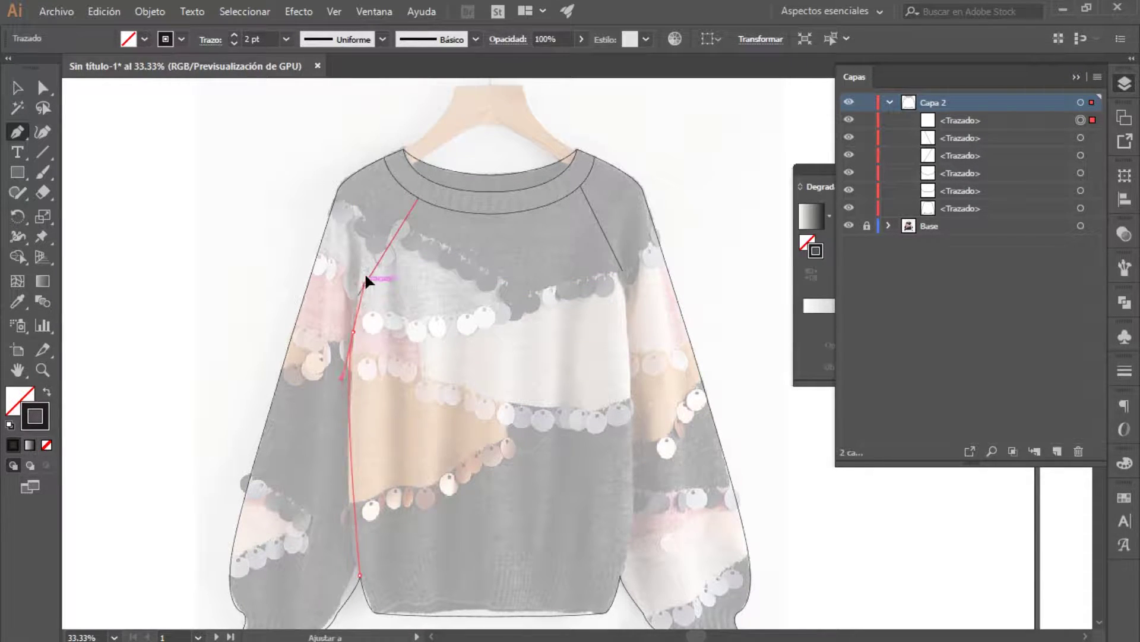
mouse_move(372, 212)
mouse_down()
mouse_move(367, 182)
mouse_move(257, 332)
mouse_up()
key(ctrl+plus)
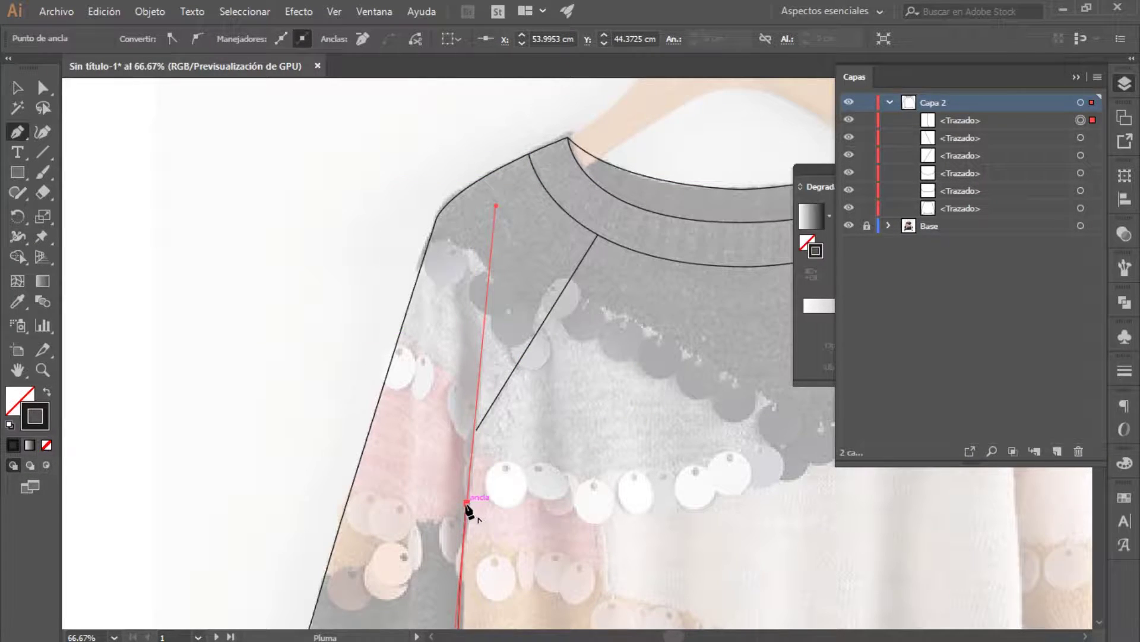
mouse_move(467, 504)
mouse_down()
mouse_move(481, 327)
mouse_move(463, 251)
mouse_up()
click(465, 253)
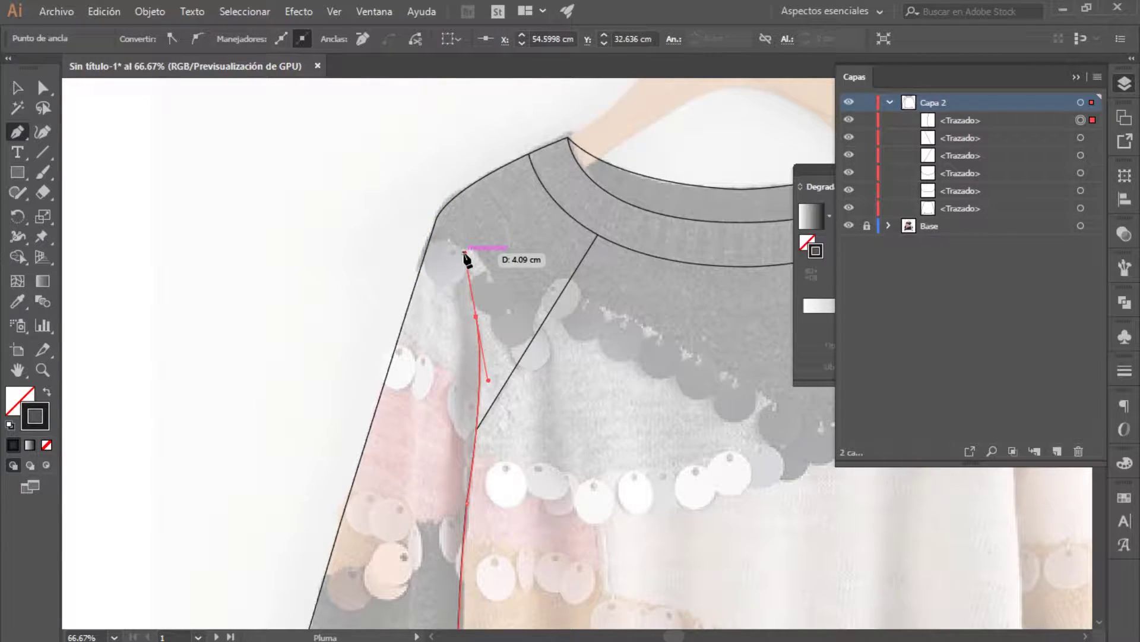
click(17, 87)
- Drag the sleeve curve's top anchor onto the shoulder outline to join them
click(235, 276)
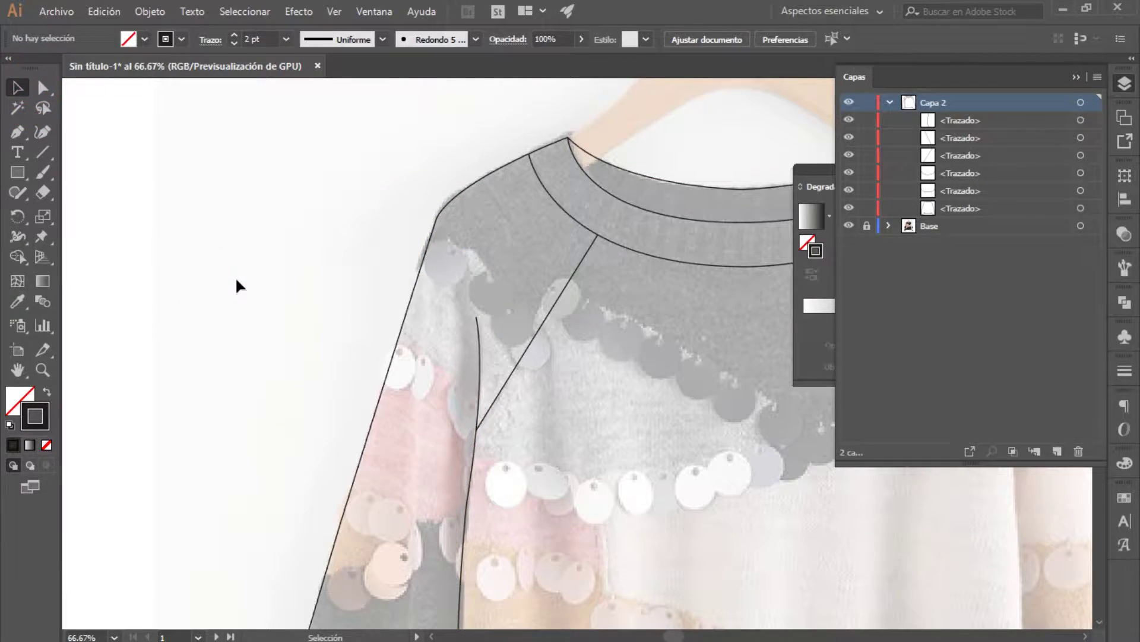
key(ctrl+1)
key(ctrl+plus)
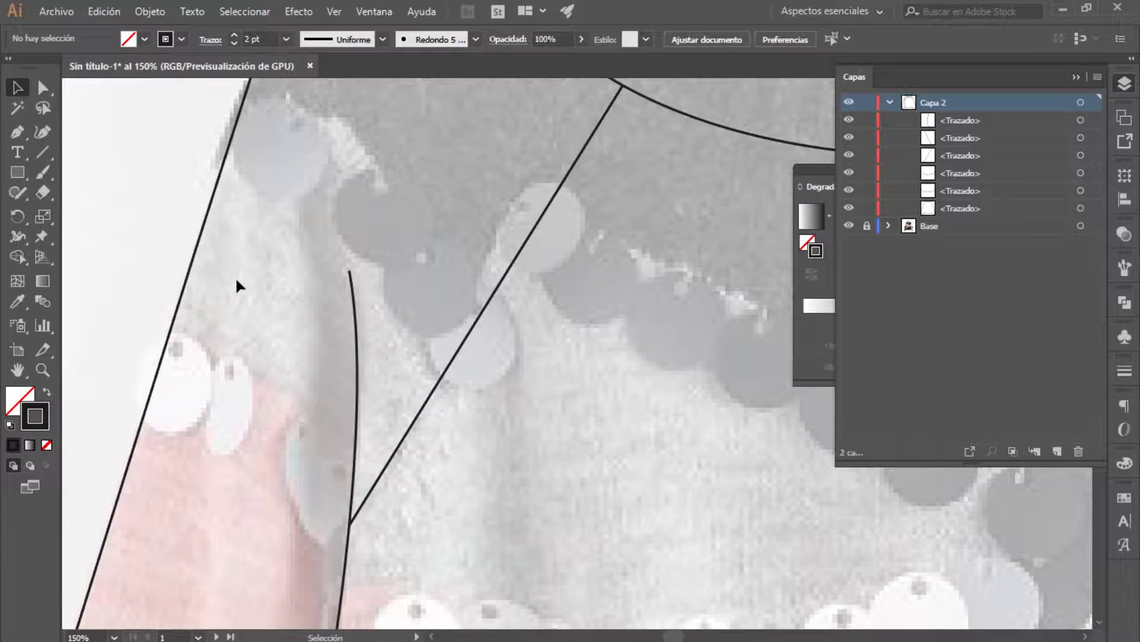
mouse_move(543, 327)
mouse_down()
mouse_move(461, 464)
mouse_move(382, 471)
mouse_move(318, 451)
mouse_move(336, 330)
mouse_move(347, 351)
mouse_up()
key(ctrl+plus)
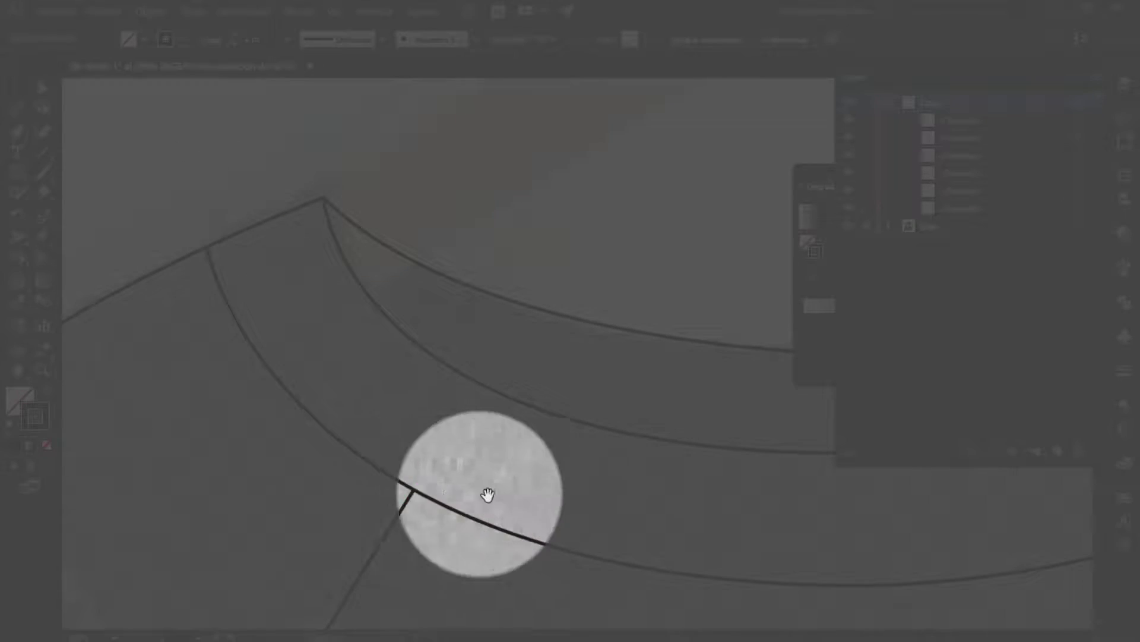
drag(487, 494, 186, 463)
drag(422, 445, 198, 519)
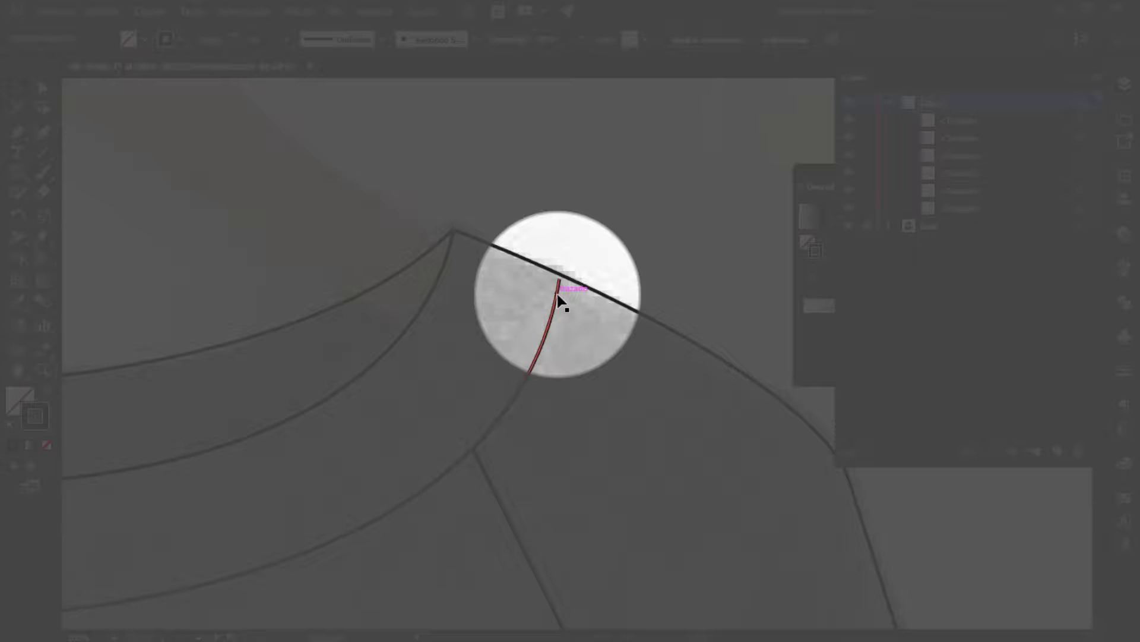
scroll(558, 295, up, 3)
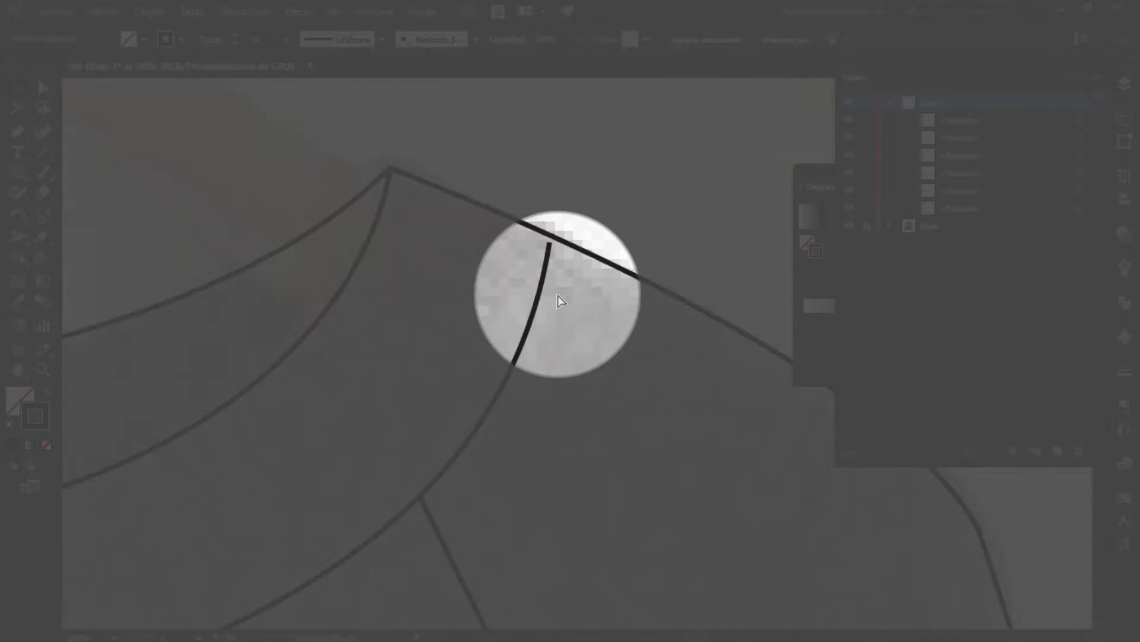
click(533, 307)
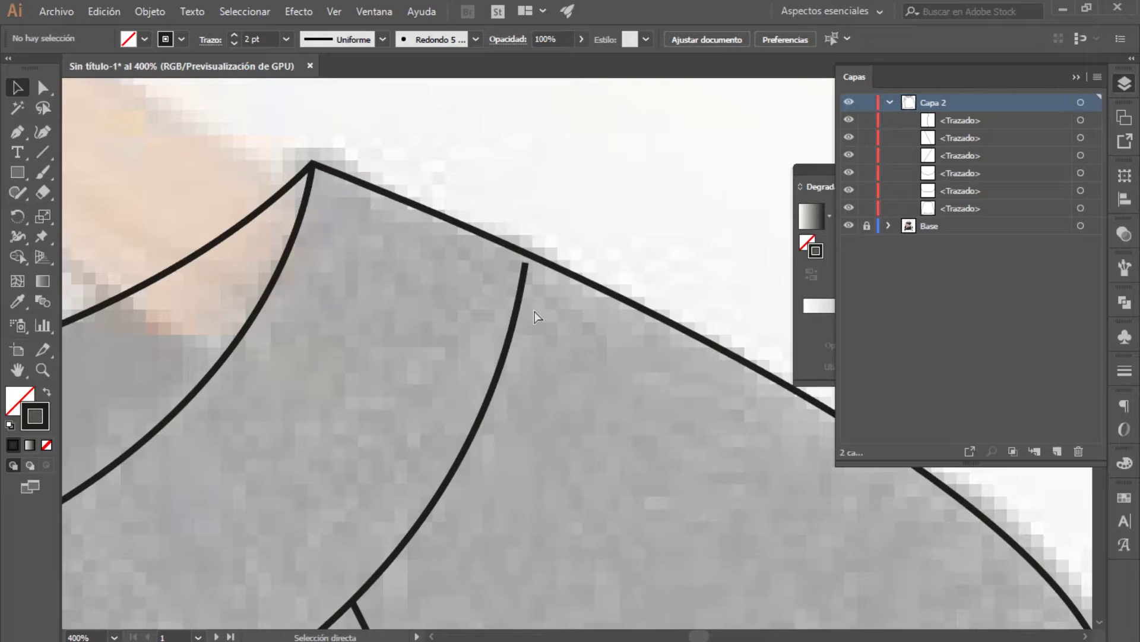
click(43, 88)
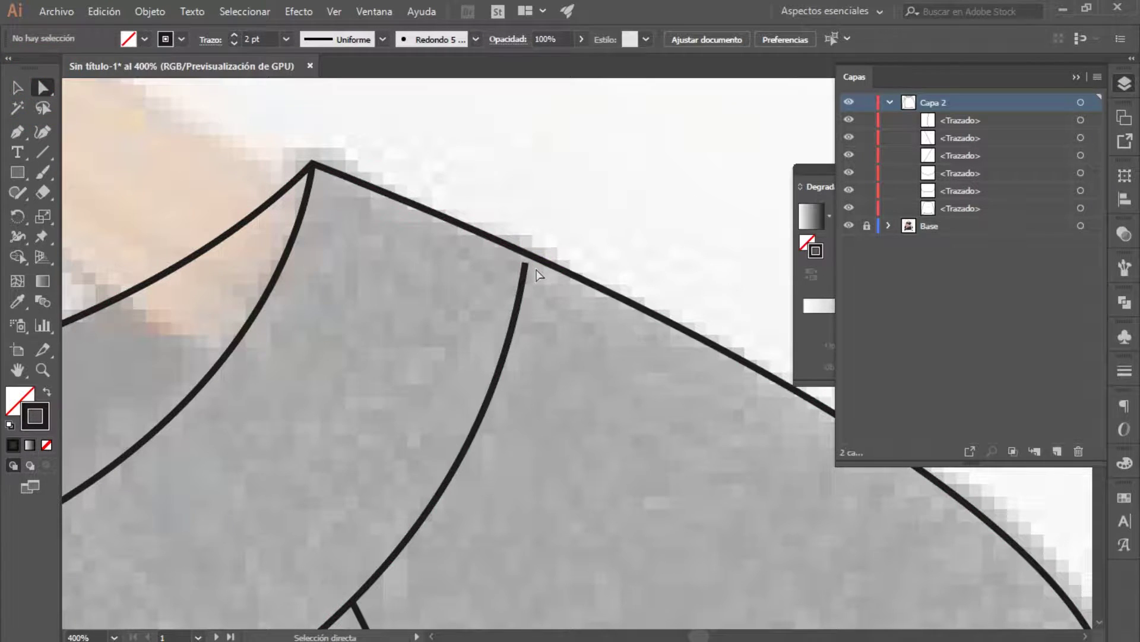
drag(525, 264, 532, 259)
click(505, 214)
- Zoom out to check the sequin bands, then magnify the hem corner
key(ctrl+minus)
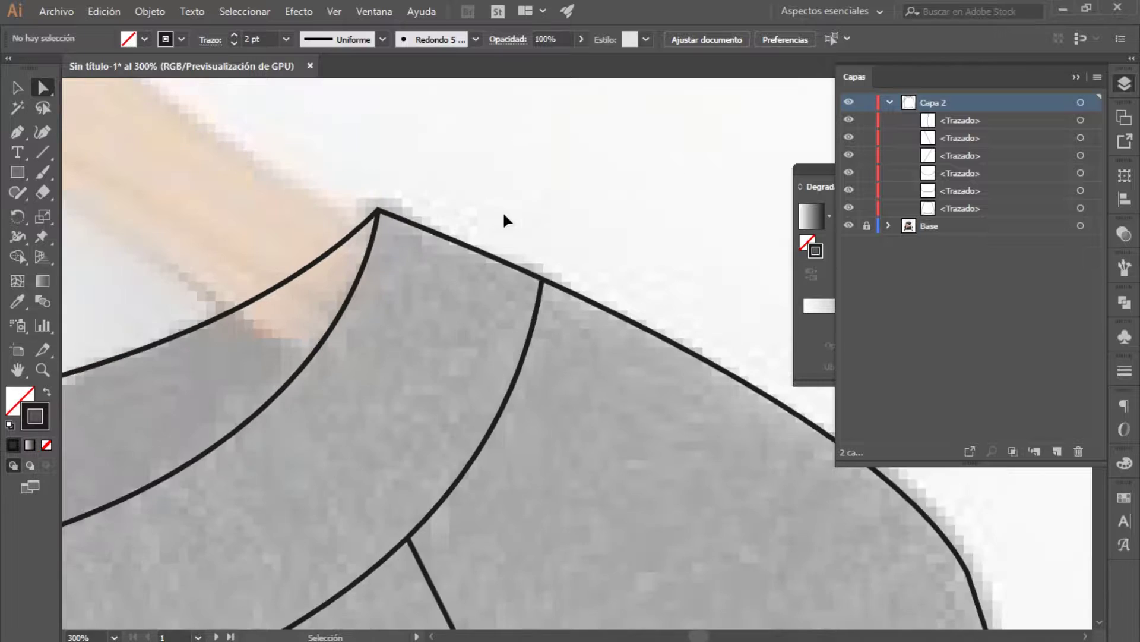
key(ctrl+minus)
key(ctrl+minus)
key(ctrl+minus)
drag(523, 523, 528, 299)
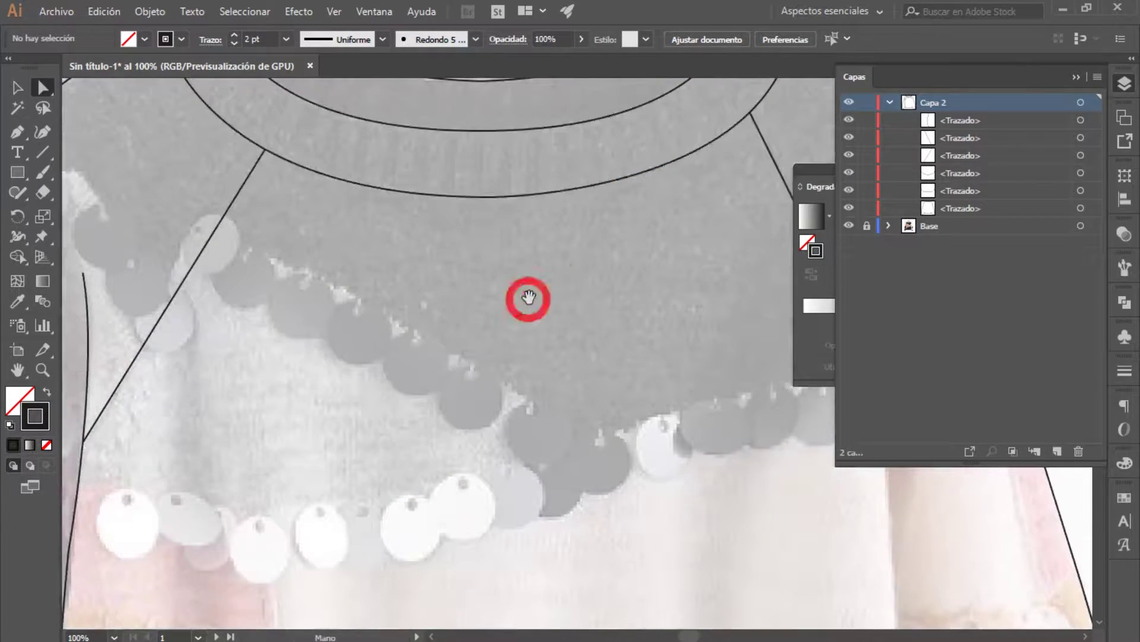
key(ctrl+minus)
key(ctrl+minus)
drag(542, 407, 430, 173)
mouse_move(484, 297)
mouse_down()
mouse_move(484, 247)
mouse_move(502, 249)
mouse_up()
key(z)
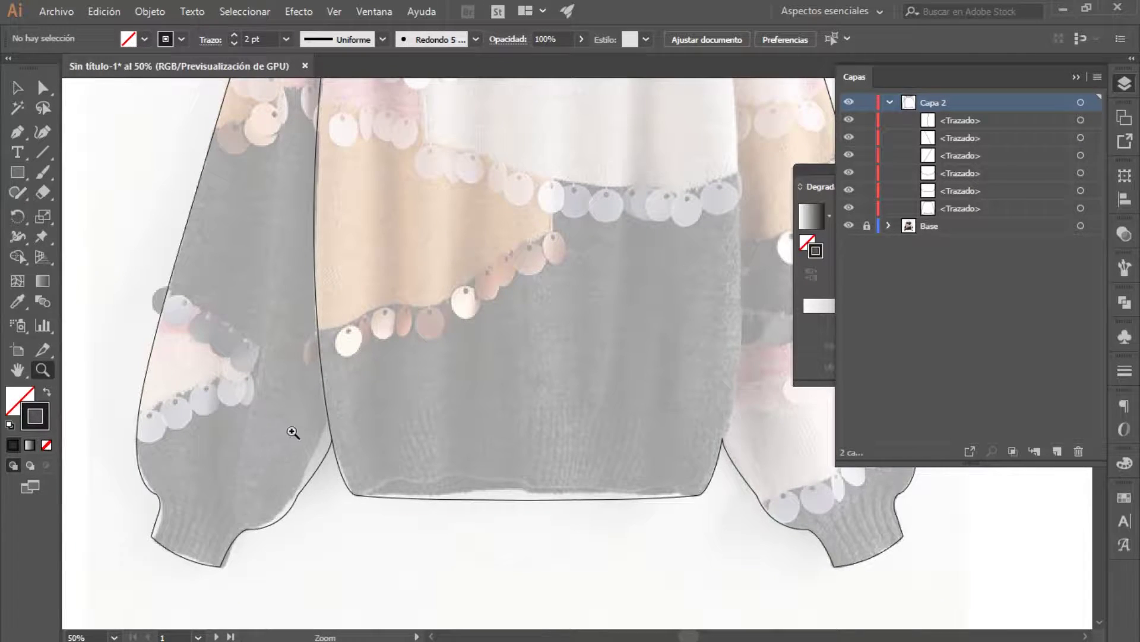
click(387, 491)
click(359, 478)
click(349, 458)
click(494, 565)
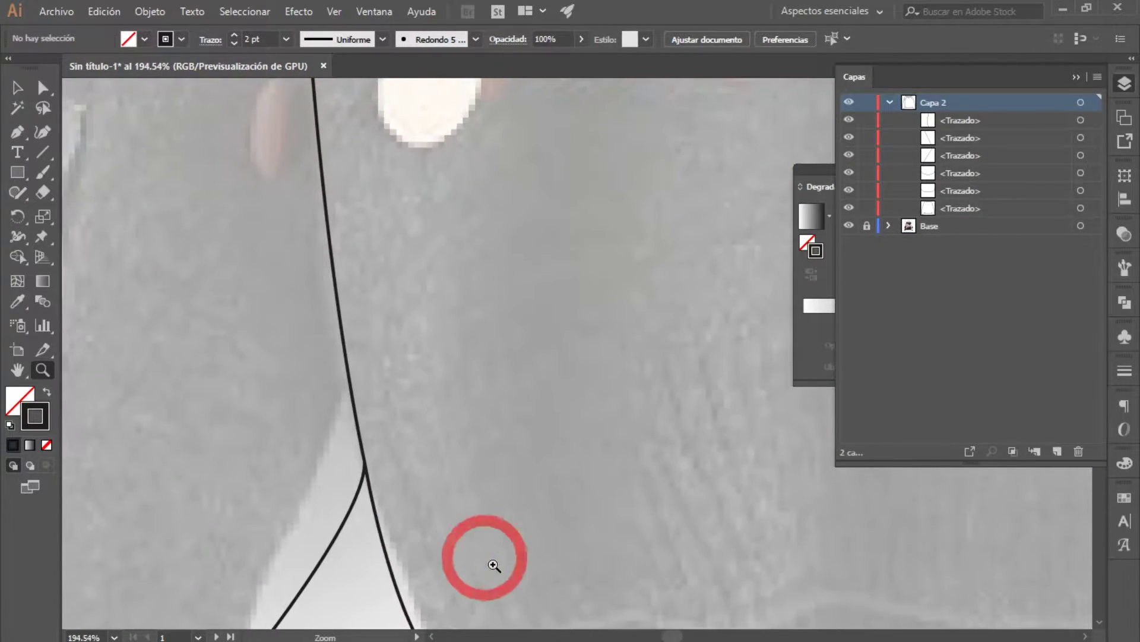
key(ctrl+minus)
key(ctrl+minus)
key(ctrl+minus)
key(ctrl+minus)
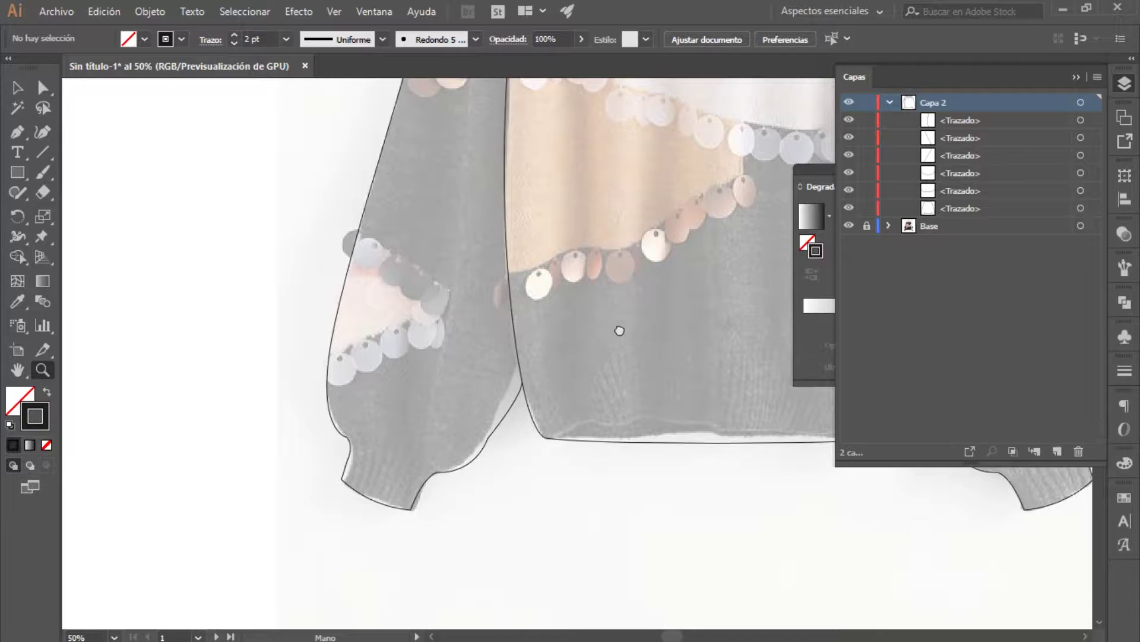
- Draw a curved colour-band line across the upper body to the sweater's edge
mouse_move(620, 330)
mouse_down()
mouse_move(502, 387)
mouse_move(439, 473)
mouse_up()
key(ctrl+minus)
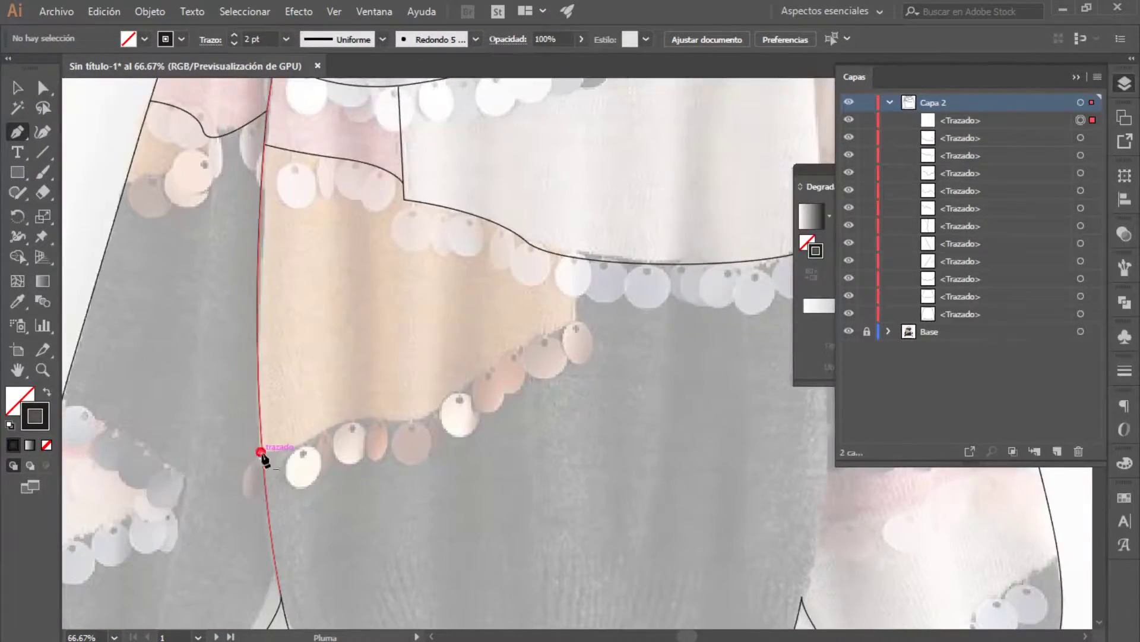
drag(322, 429, 354, 408)
click(408, 420)
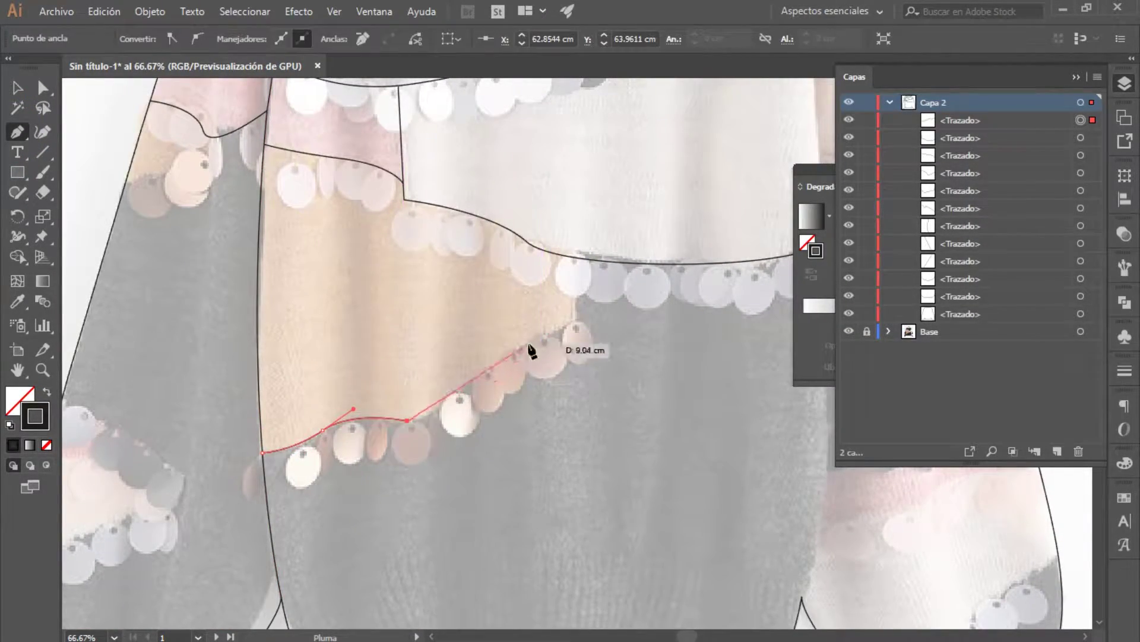
click(576, 325)
click(576, 262)
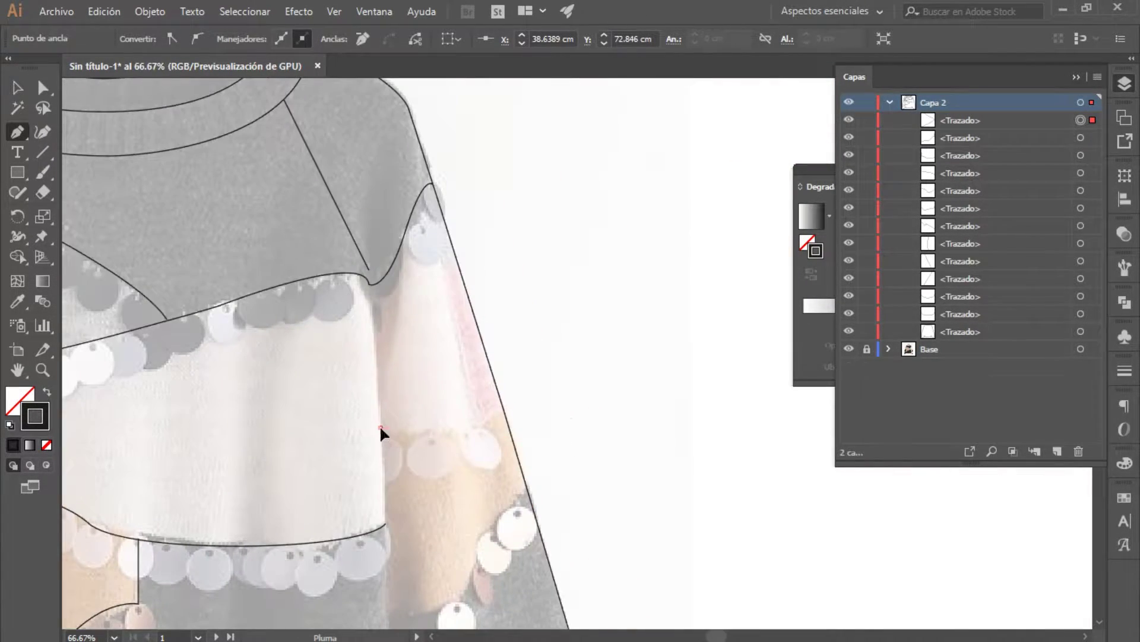
- Draw curved band lines across the sleeves, one on each side
click(381, 428)
drag(504, 409, 566, 368)
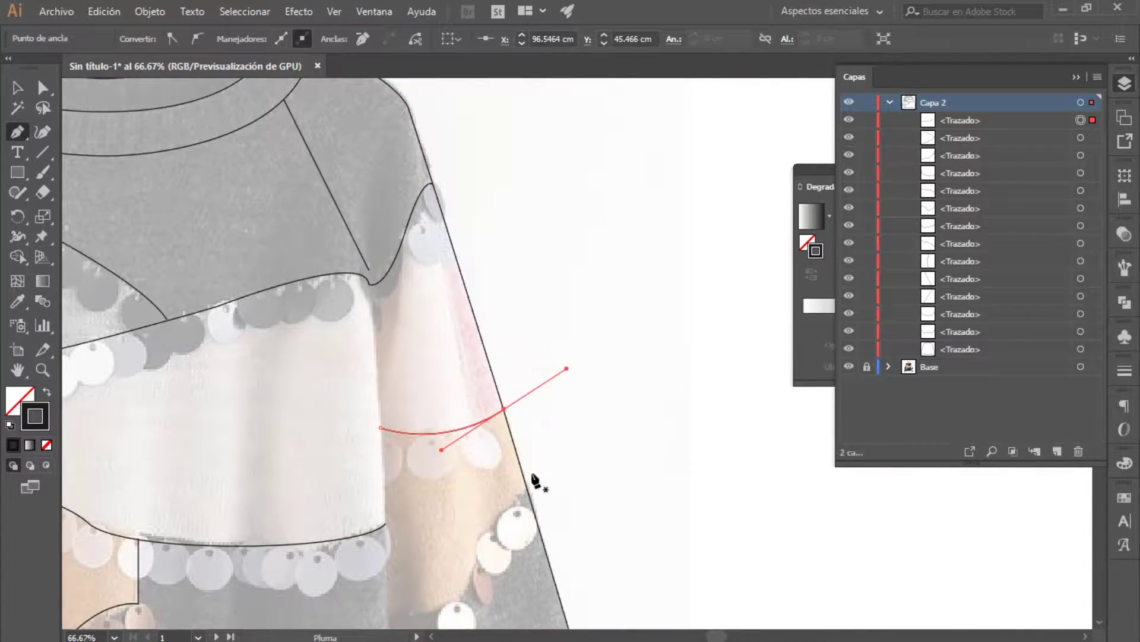
click(501, 351)
click(603, 247)
click(391, 354)
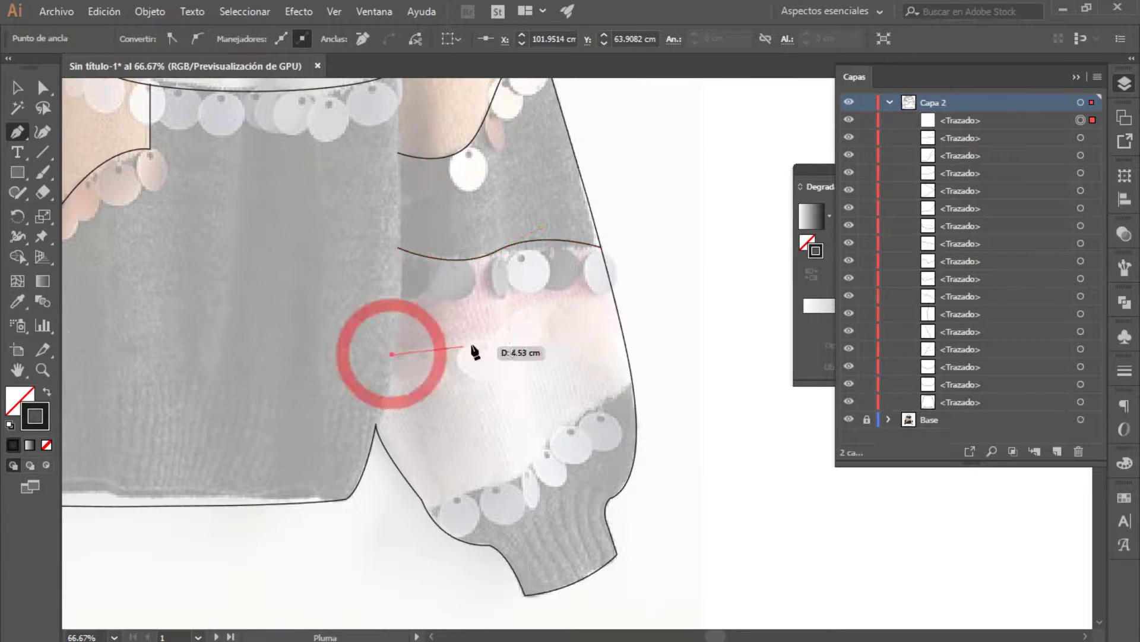
drag(474, 350, 540, 297)
- Draw a lower curved band line running across the body
click(612, 290)
click(426, 509)
click(484, 487)
click(553, 432)
mouse_move(633, 379)
mouse_down()
mouse_move(687, 365)
mouse_move(612, 502)
mouse_up()
scroll(612, 502, left, 10)
drag(333, 455, 140, 521)
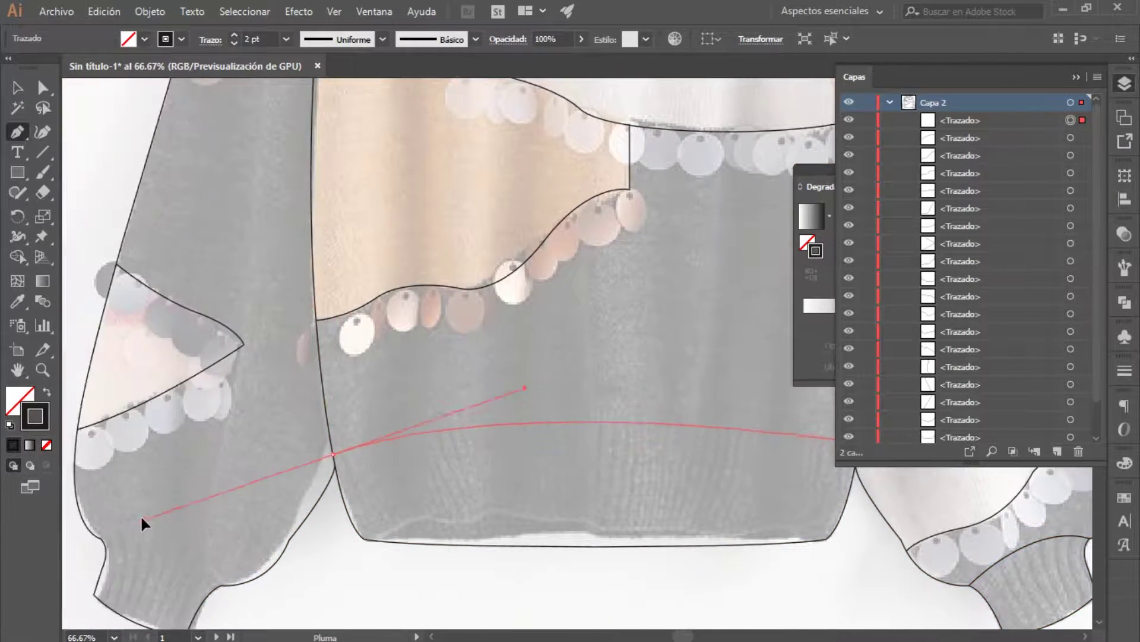
scroll(140, 520, up, 3)
scroll(499, 221, down, 3)
scroll(493, 220, down, 3)
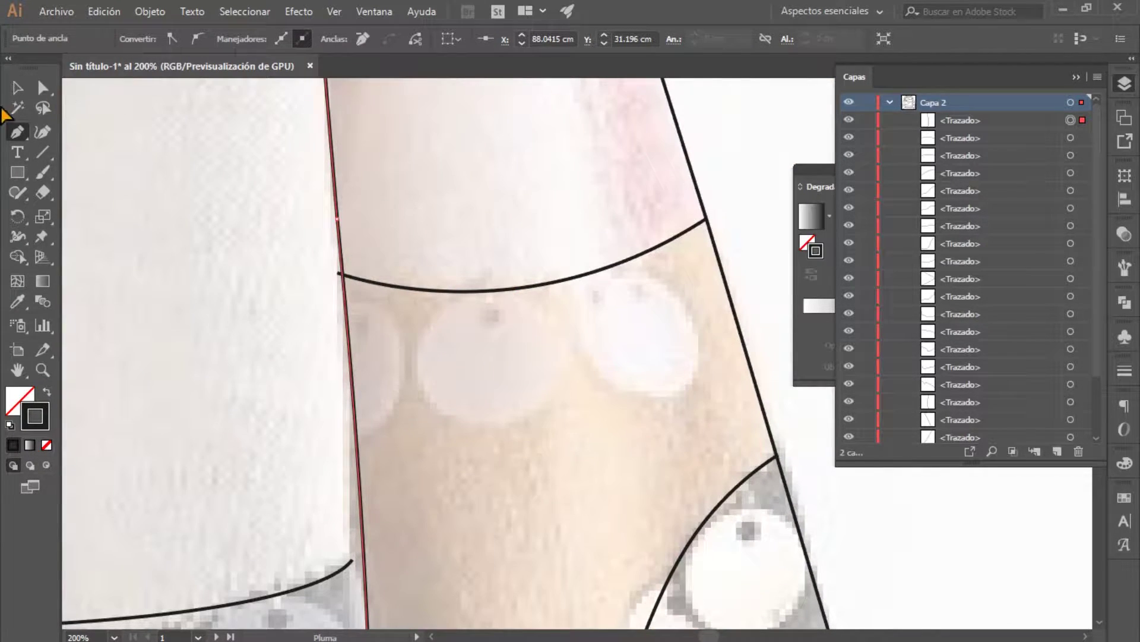
- Snap the curved band-line ends onto the vertical sleeve line
key(ctrl+plus)
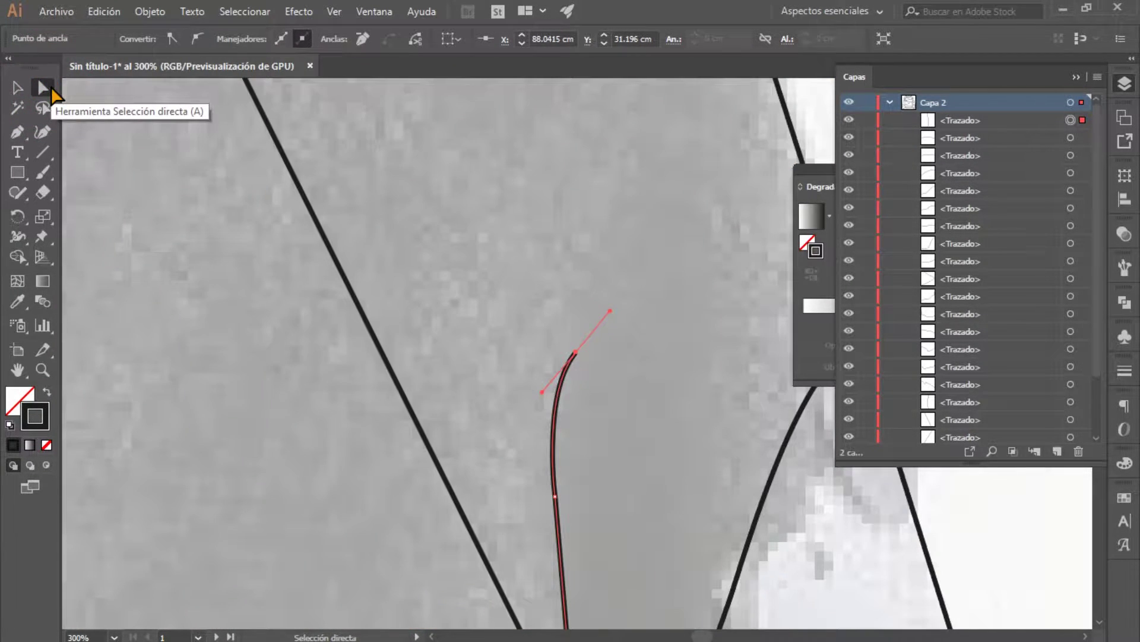
scroll(474, 311, down, 5)
scroll(443, 308, down, 3)
scroll(438, 239, down, 3)
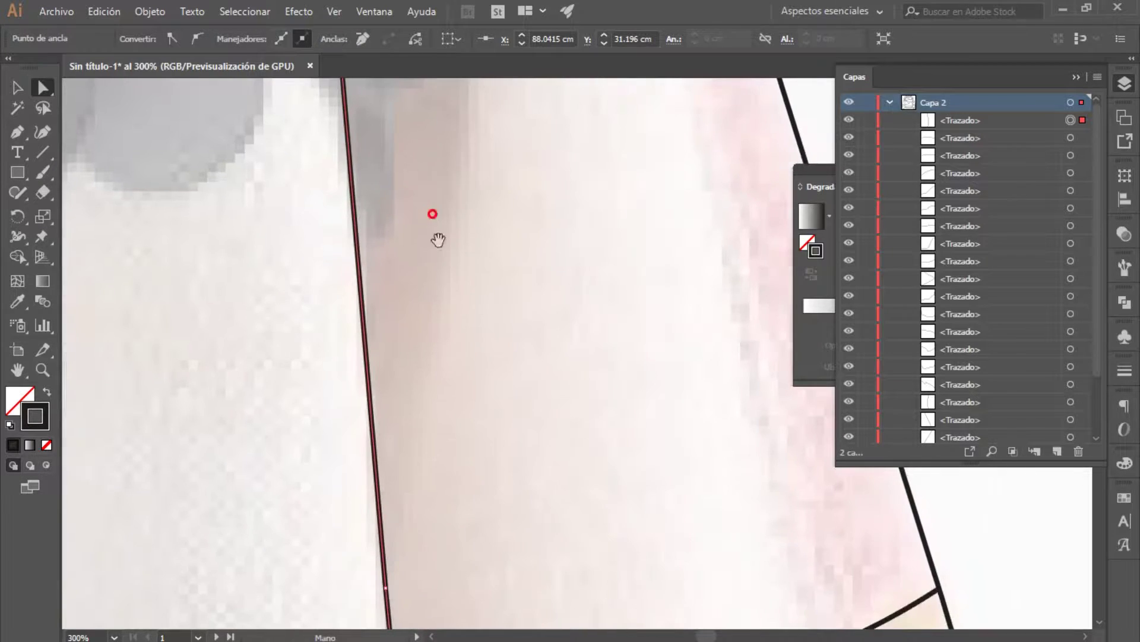
scroll(458, 327, down, 5)
click(483, 386)
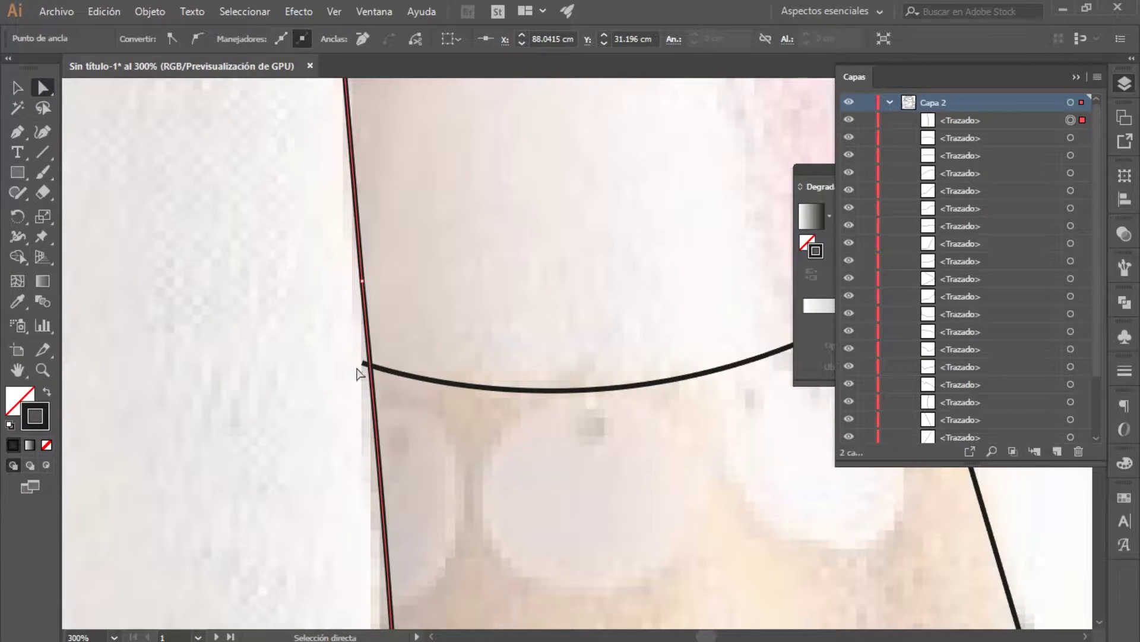
click(364, 364)
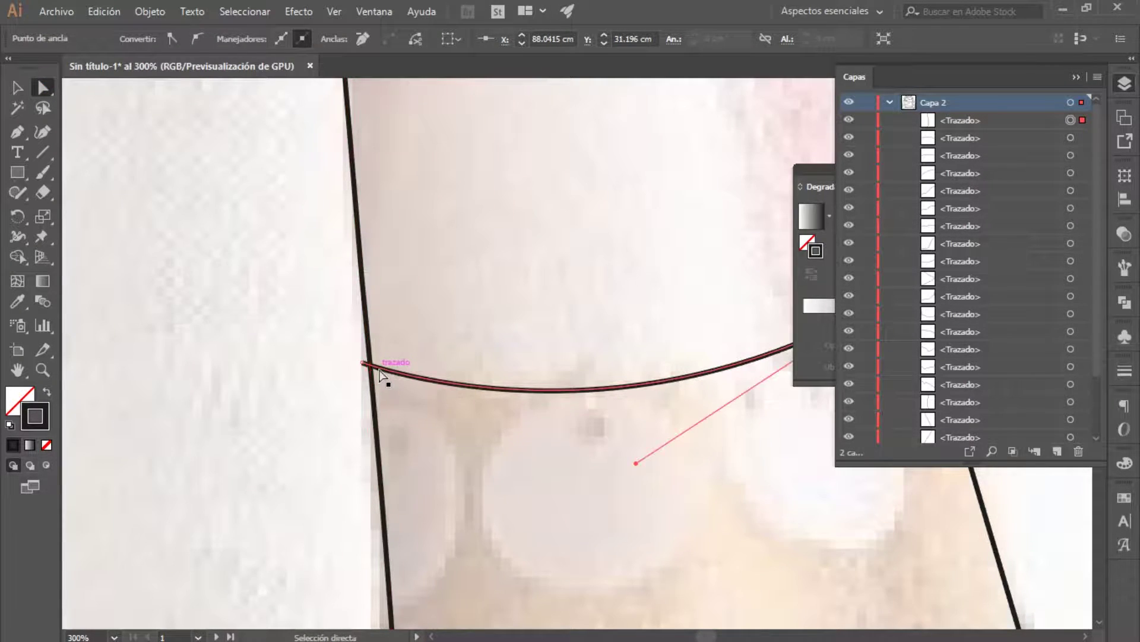
drag(365, 367, 371, 370)
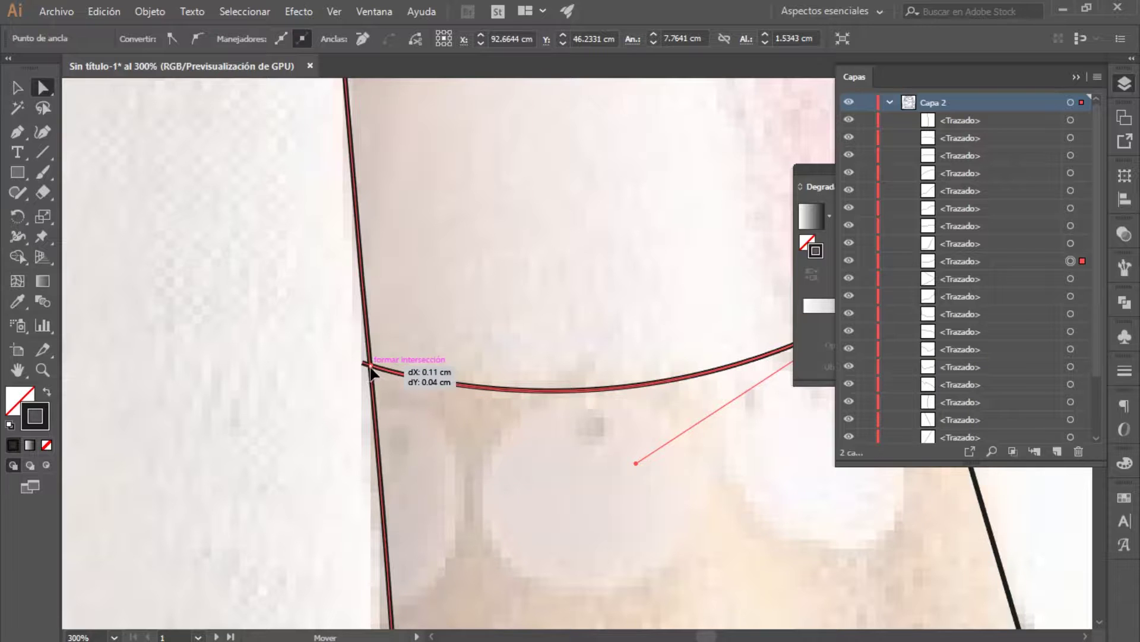
mouse_move(550, 374)
mouse_down()
mouse_move(395, 436)
mouse_move(497, 426)
mouse_move(467, 323)
mouse_up()
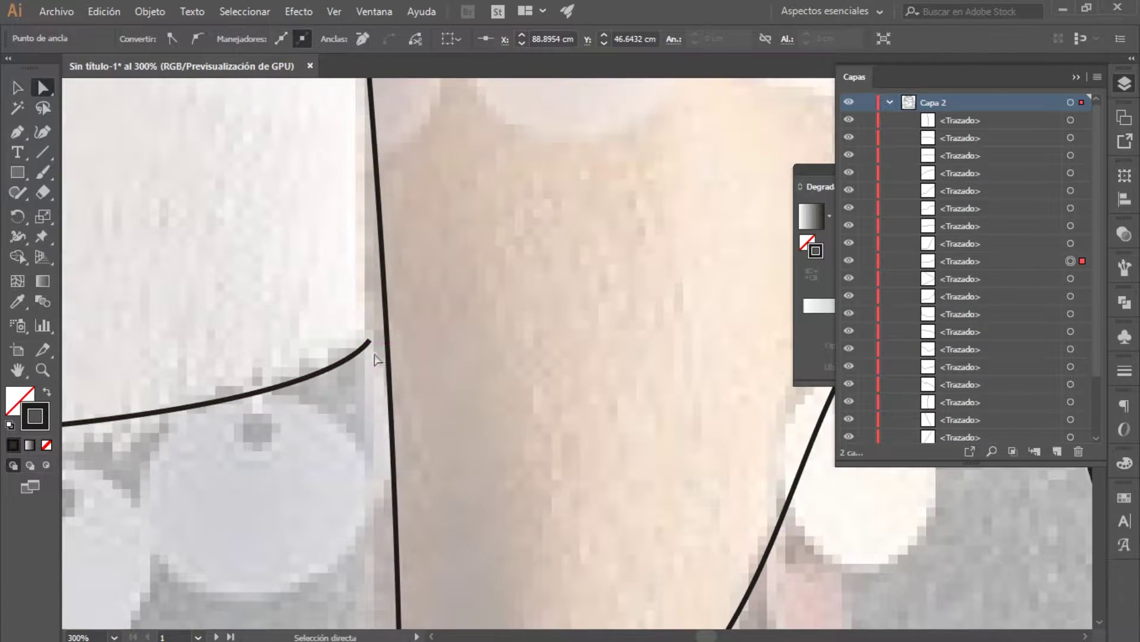
drag(369, 342, 384, 326)
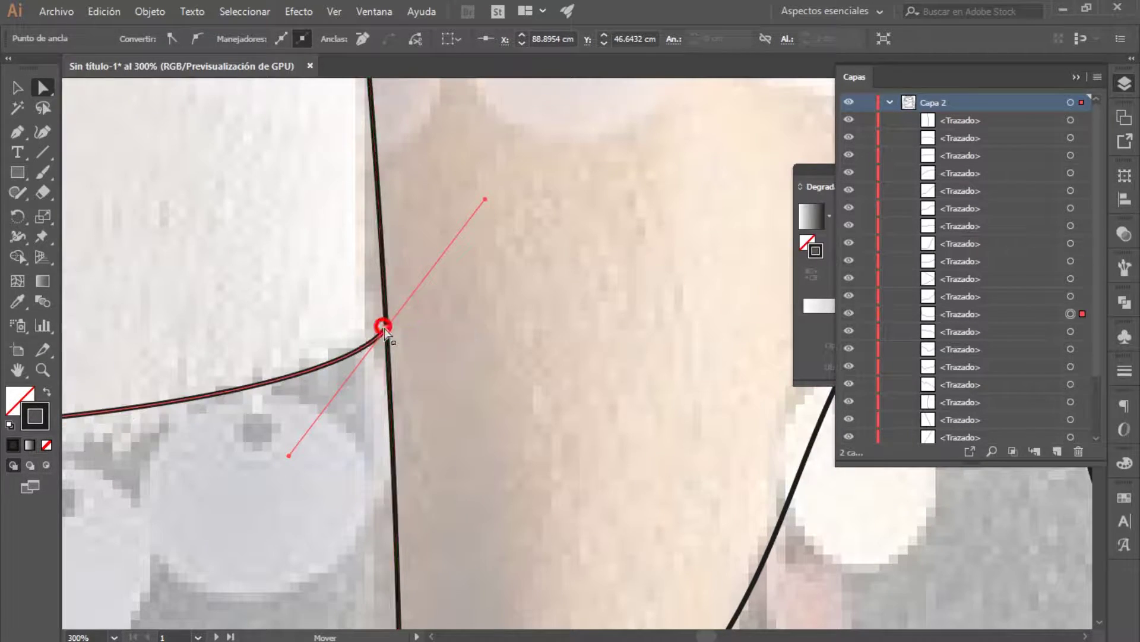
- Attach another curve end to its neighbouring line on the lower band
key(ctrl+minus)
scroll(529, 344, down, 5)
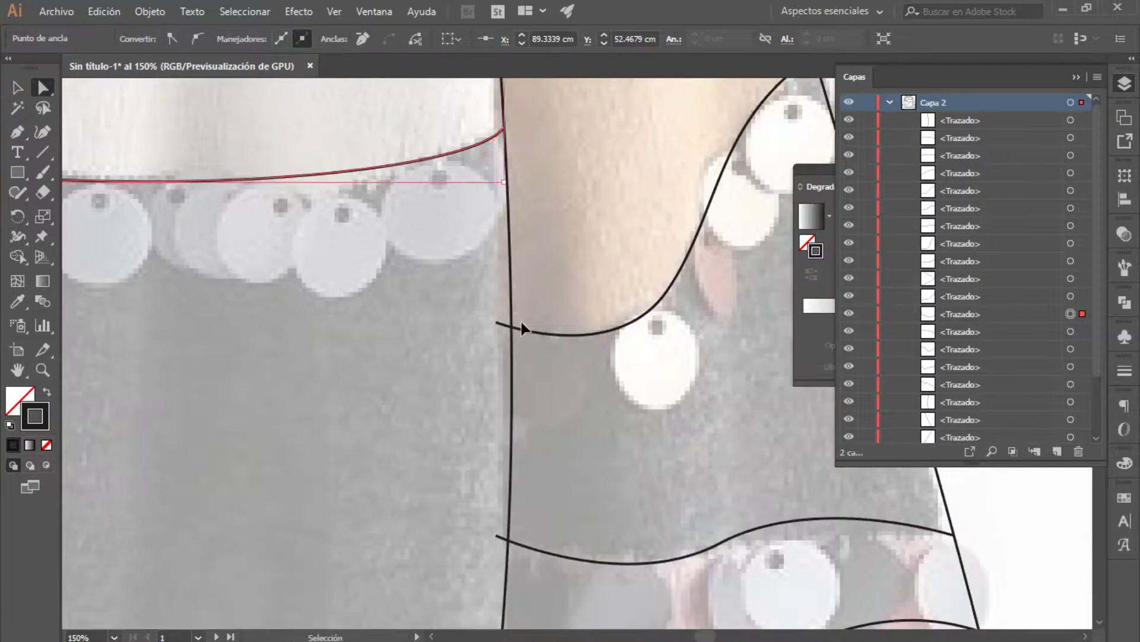
drag(385, 248, 411, 255)
key(ctrl+minus)
key(ctrl+minus)
key(ctrl+minus)
key(ctrl+minus)
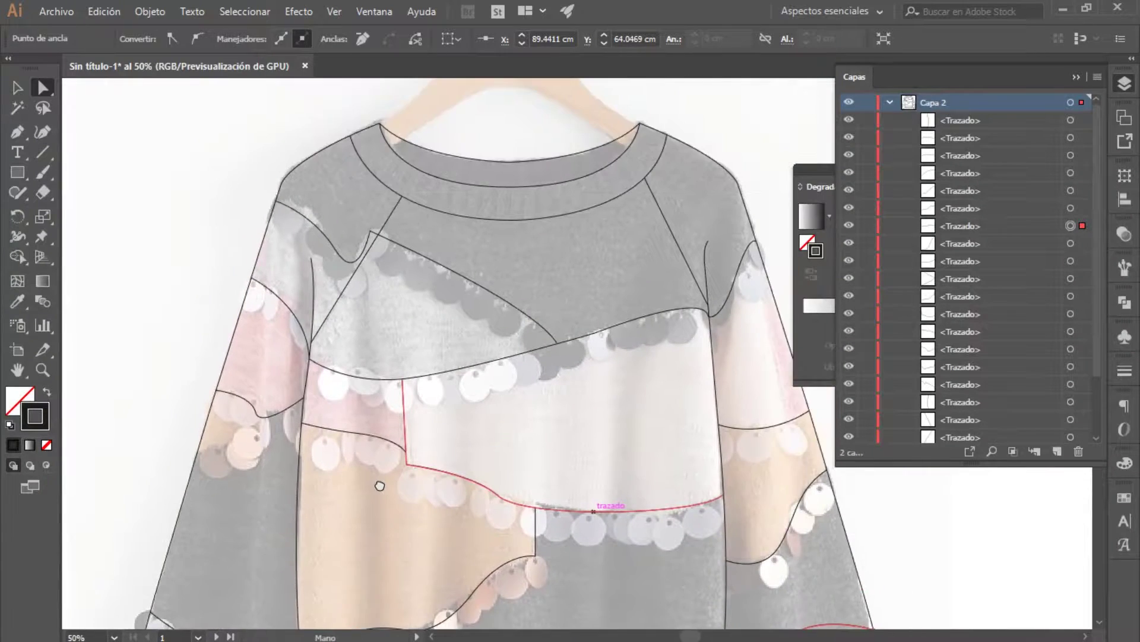
drag(506, 292, 501, 240)
key(p)
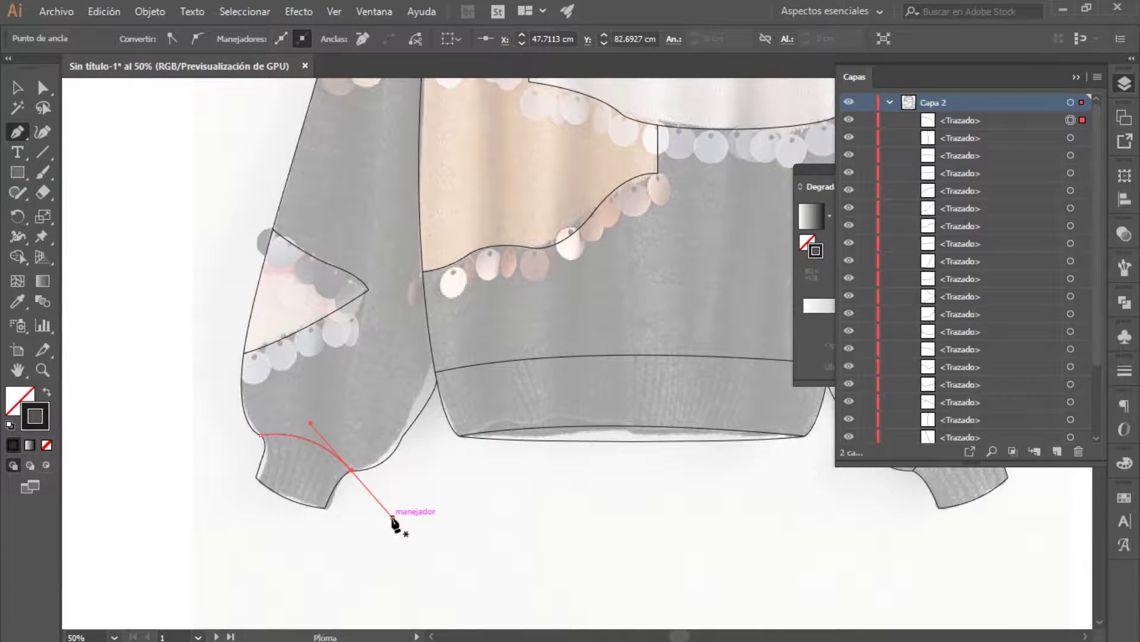
key(ctrl+minus)
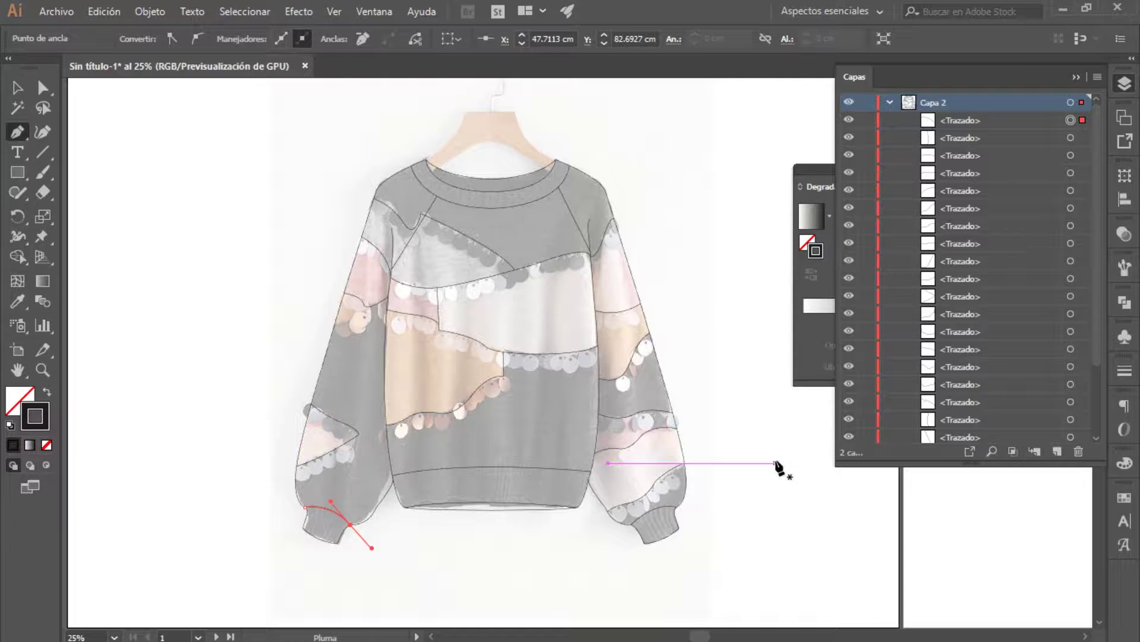
- Fill the sweater's outer outline with white (ffffff) to hide the photo
click(18, 88)
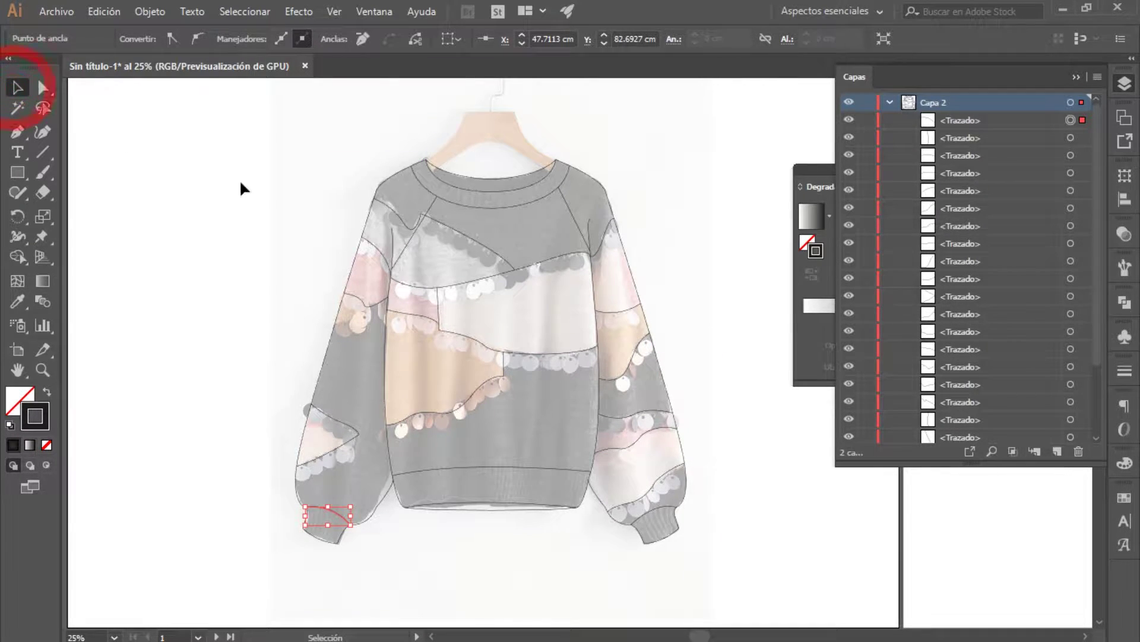
click(240, 189)
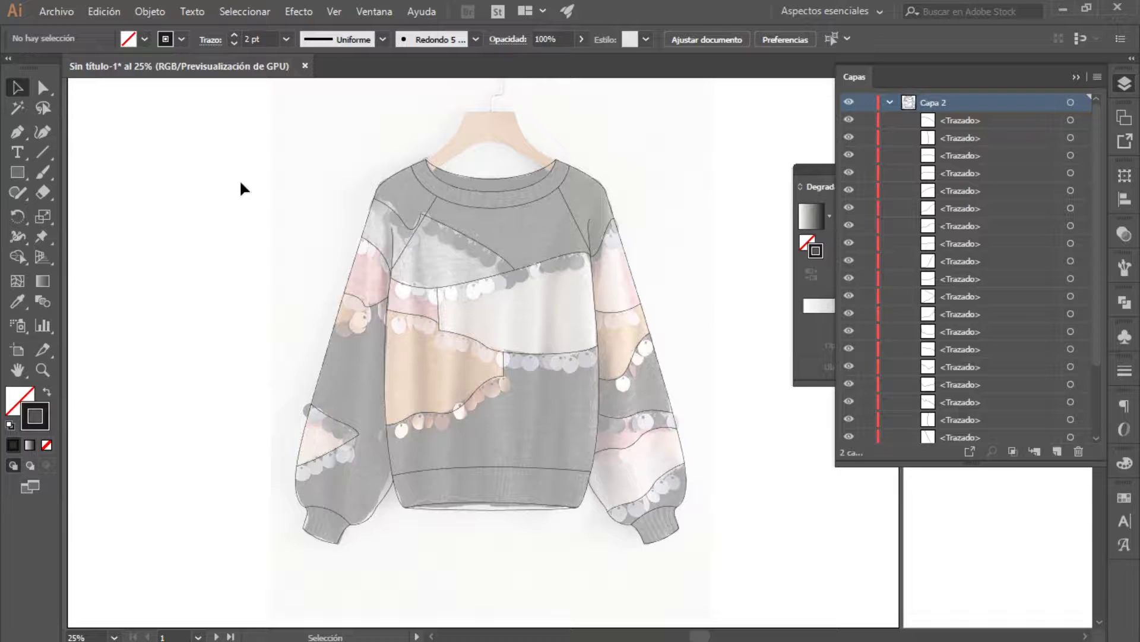
key(ctrl+minus)
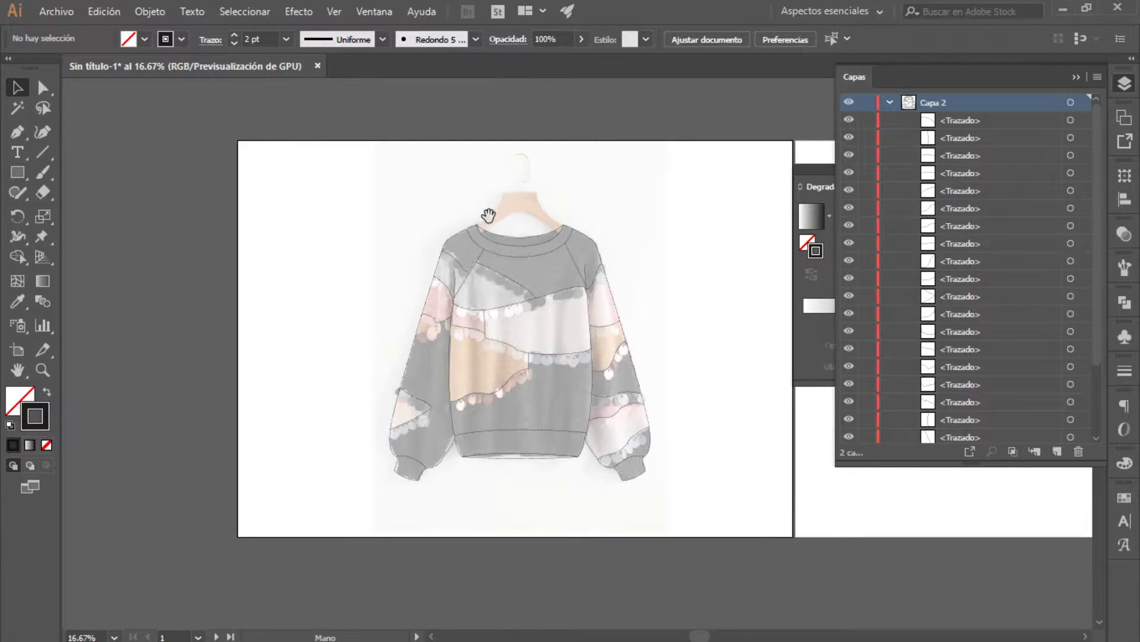
drag(489, 215, 313, 209)
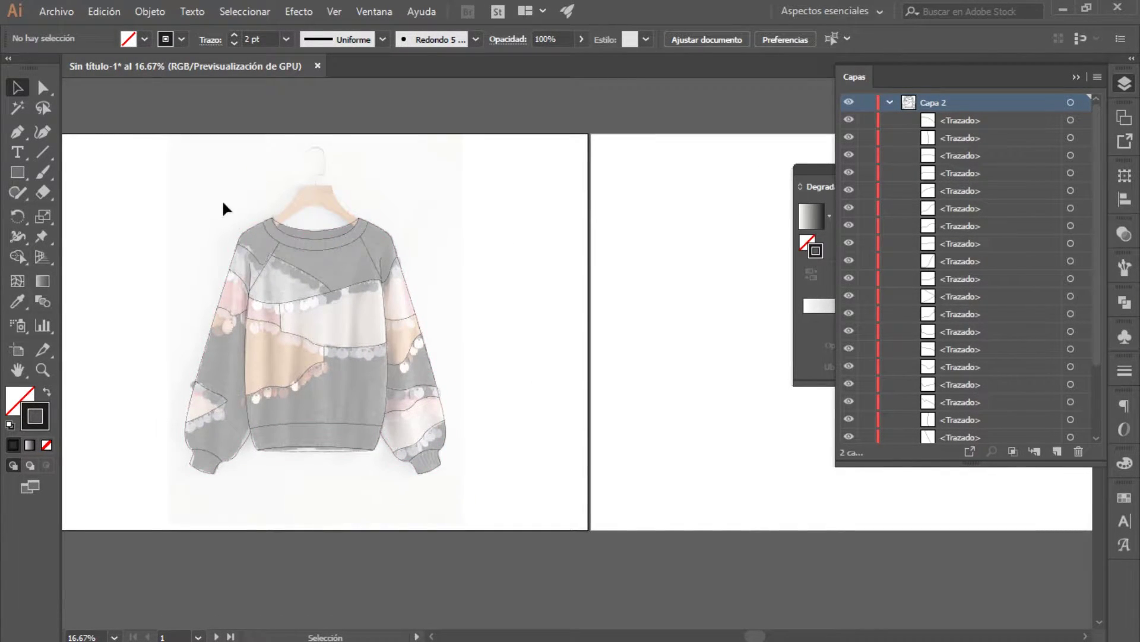
click(288, 227)
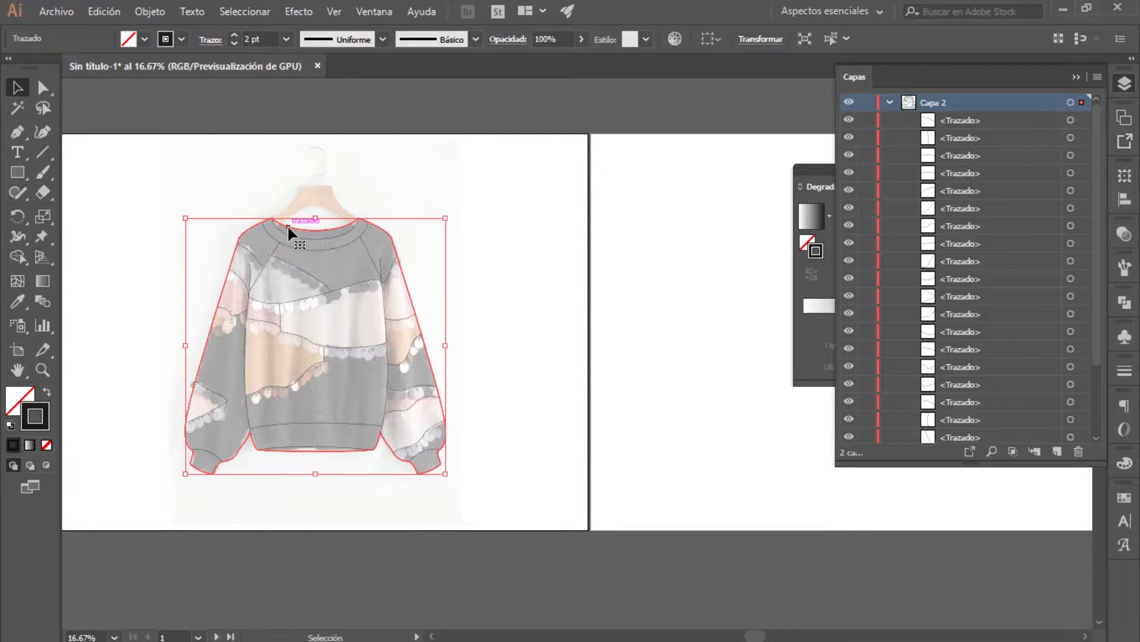
double_click(25, 403)
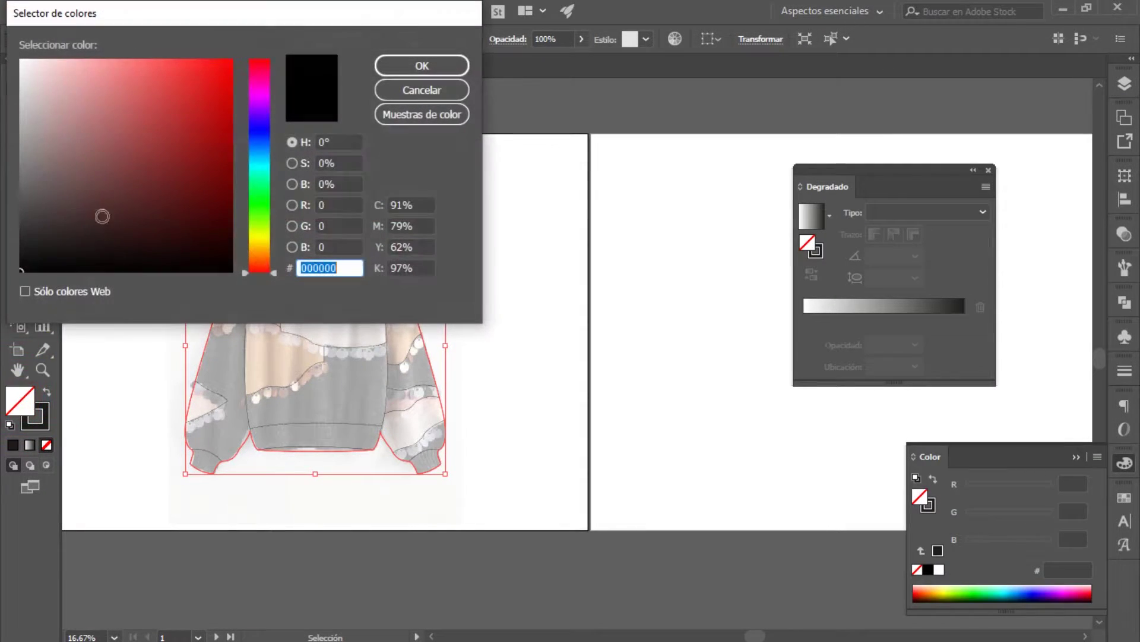
text(ffffff)
click(416, 65)
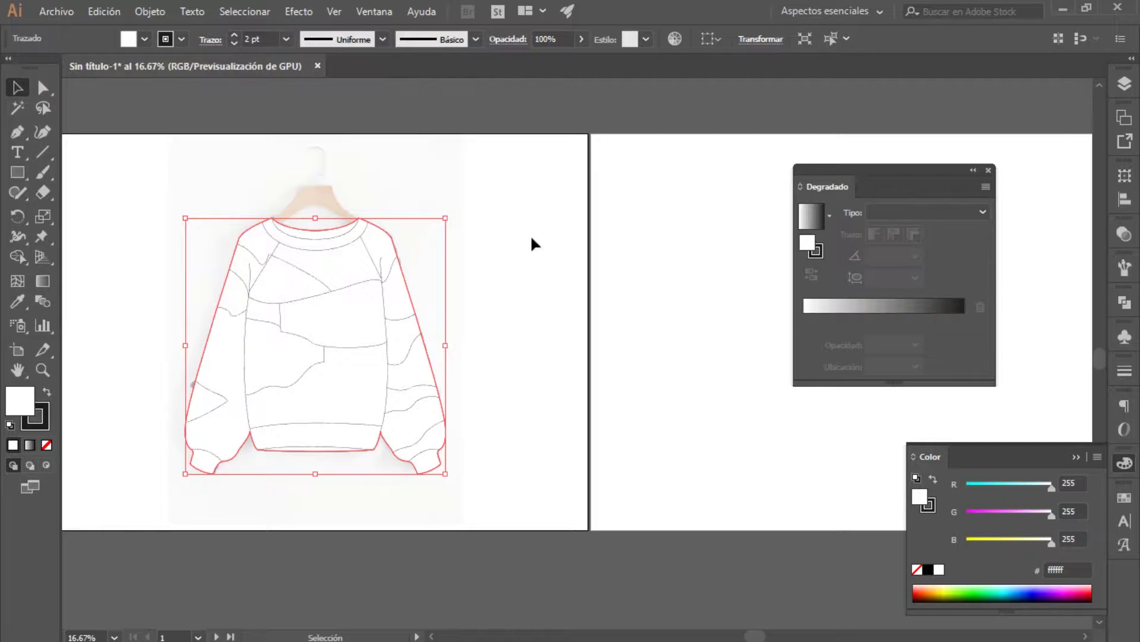
click(523, 267)
key(ctrl+plus)
key(ctrl+plus)
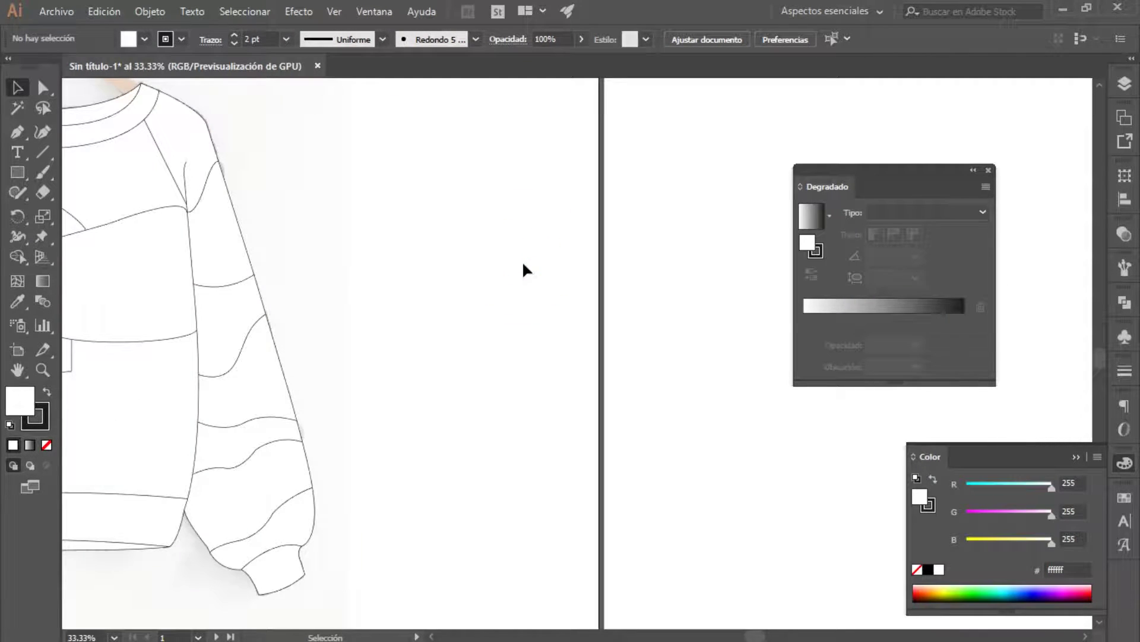
- Nudge the seam's corner anchor slightly down so it meets the sweater side cleanly
mouse_move(350, 281)
mouse_down()
mouse_move(600, 244)
mouse_move(681, 294)
mouse_up()
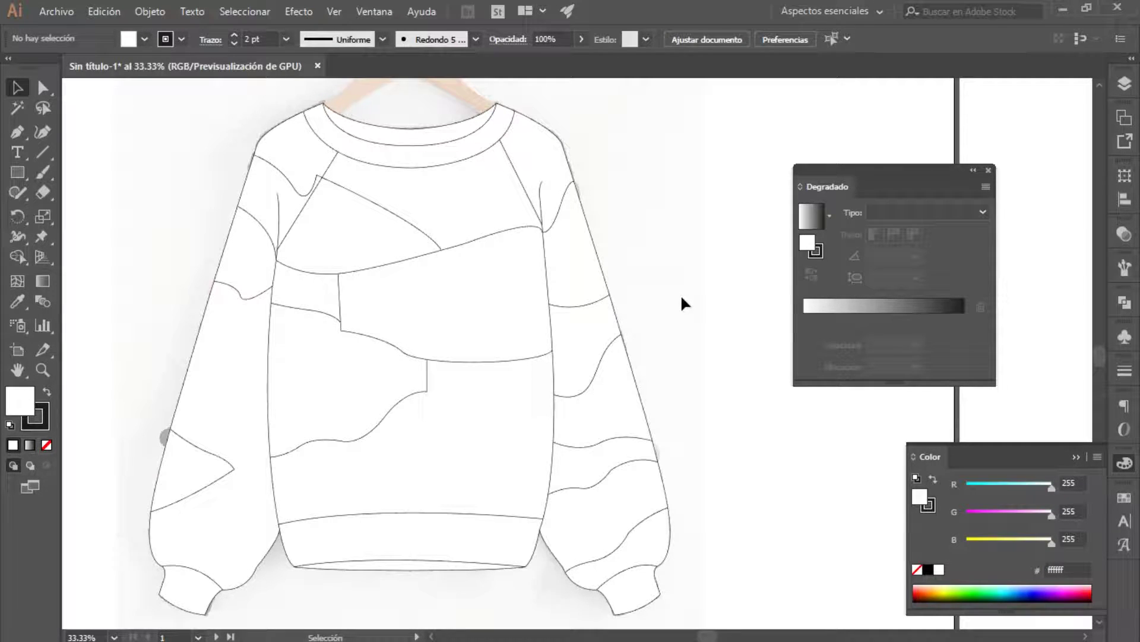
click(43, 88)
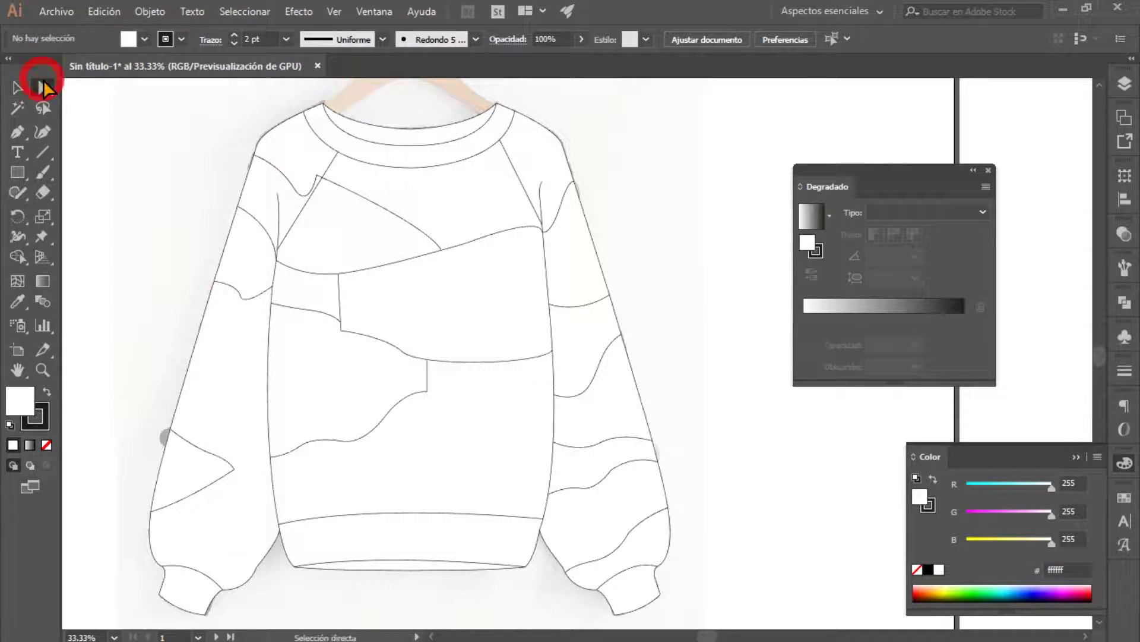
key(ctrl+plus)
key(ctrl+plus)
key(ctrl+plus)
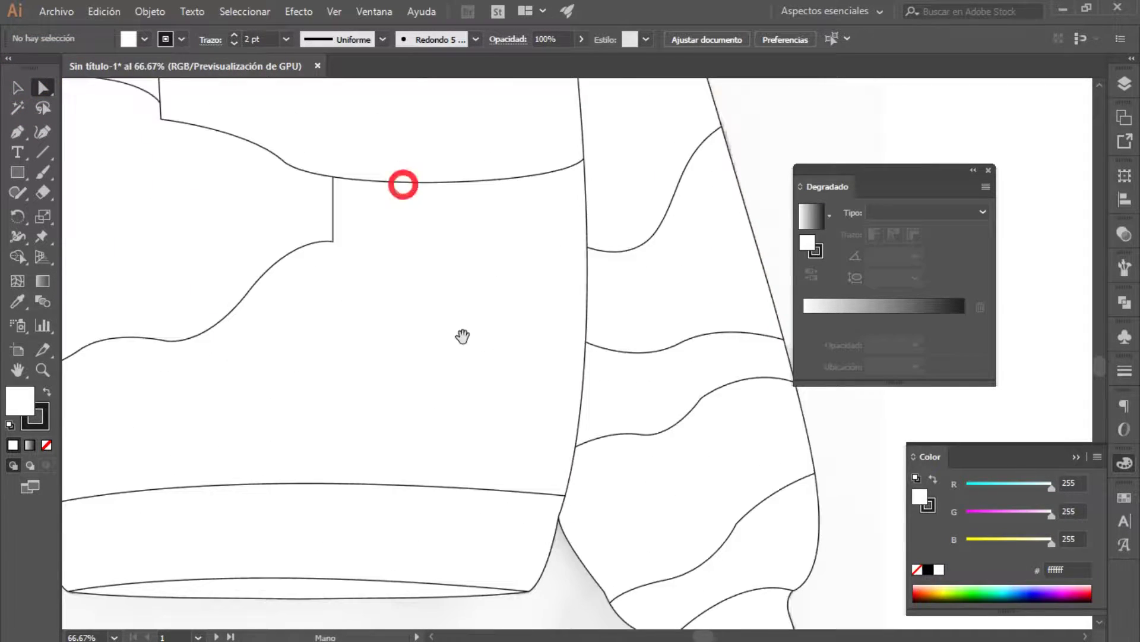
drag(464, 331, 514, 113)
key(ctrl+plus)
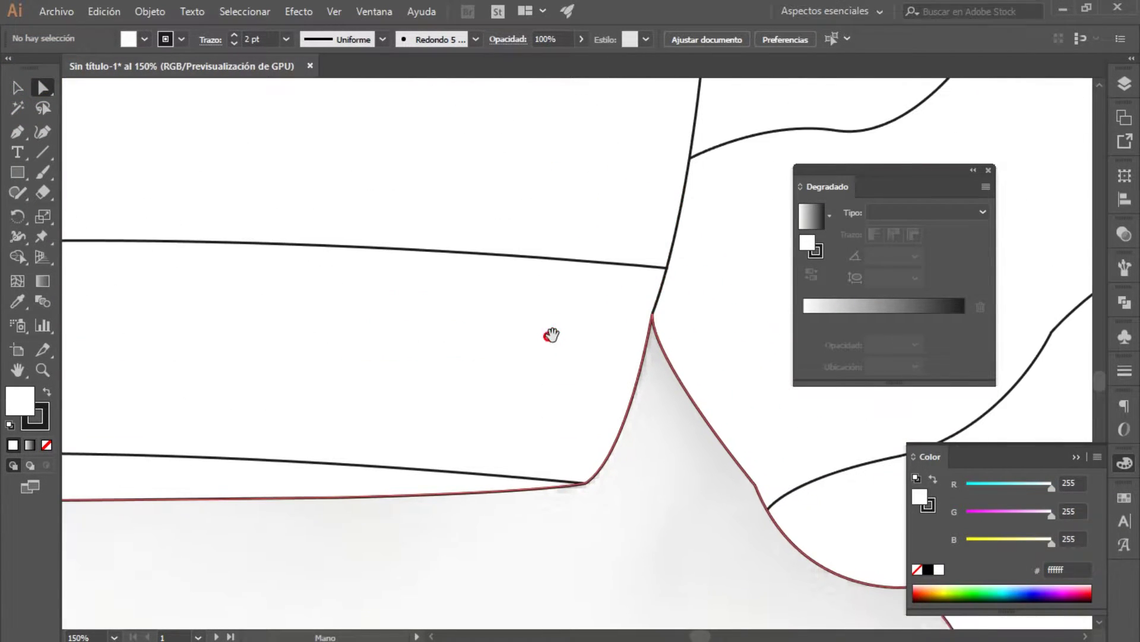
click(667, 269)
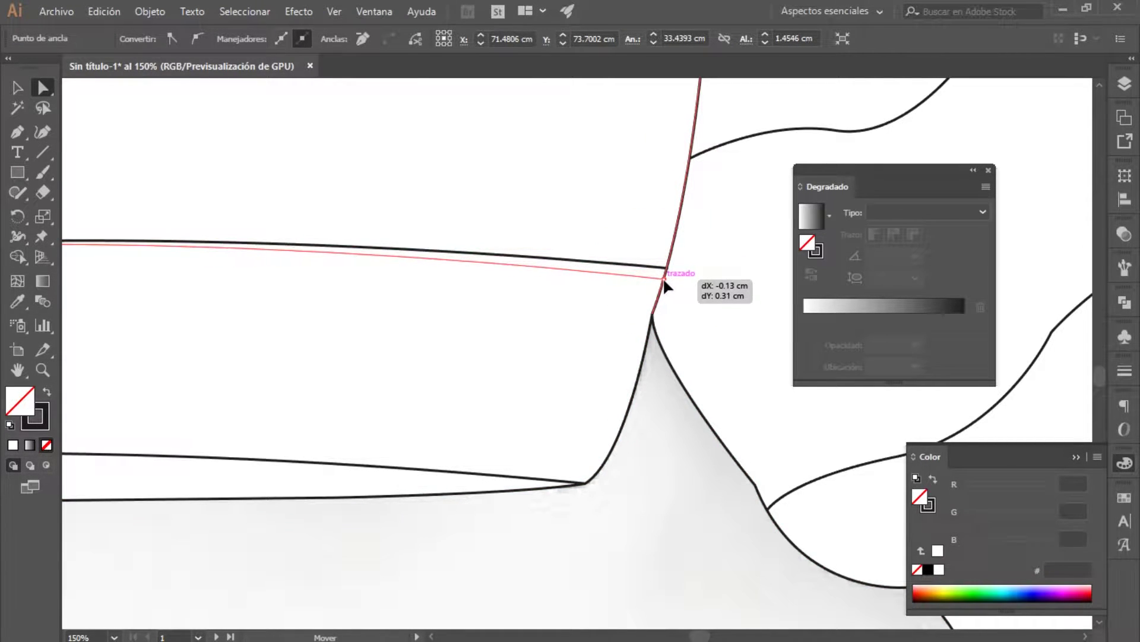
drag(667, 273, 665, 283)
key(ctrl+shift+a)
key(ctrl+minus)
key(ctrl+minus)
key(ctrl+minus)
key(ctrl+minus)
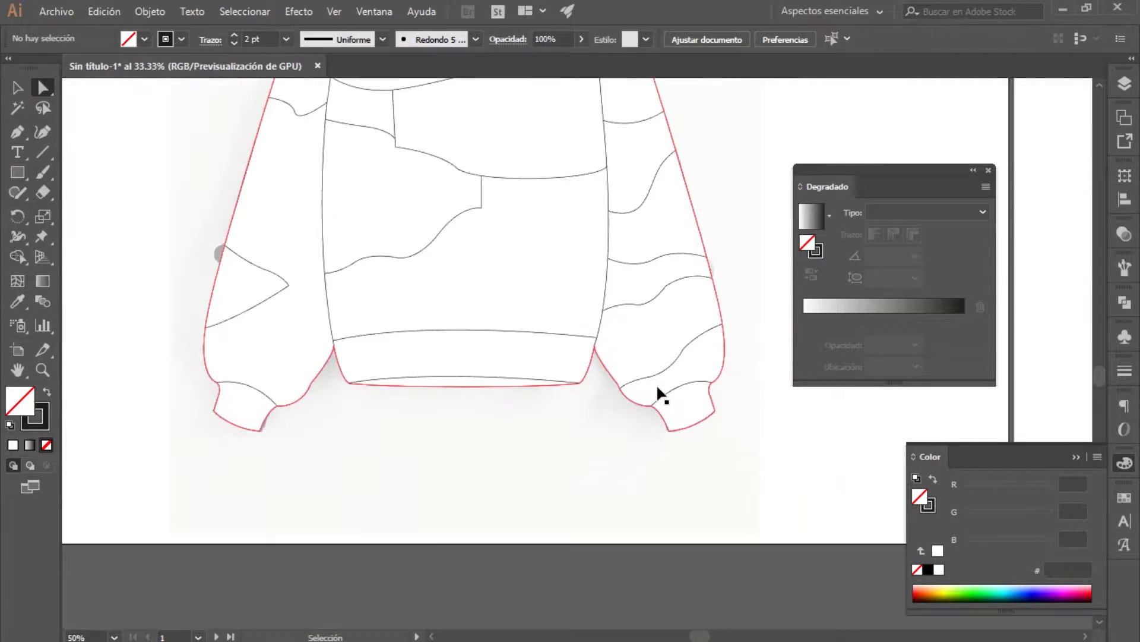
key(ctrl+minus)
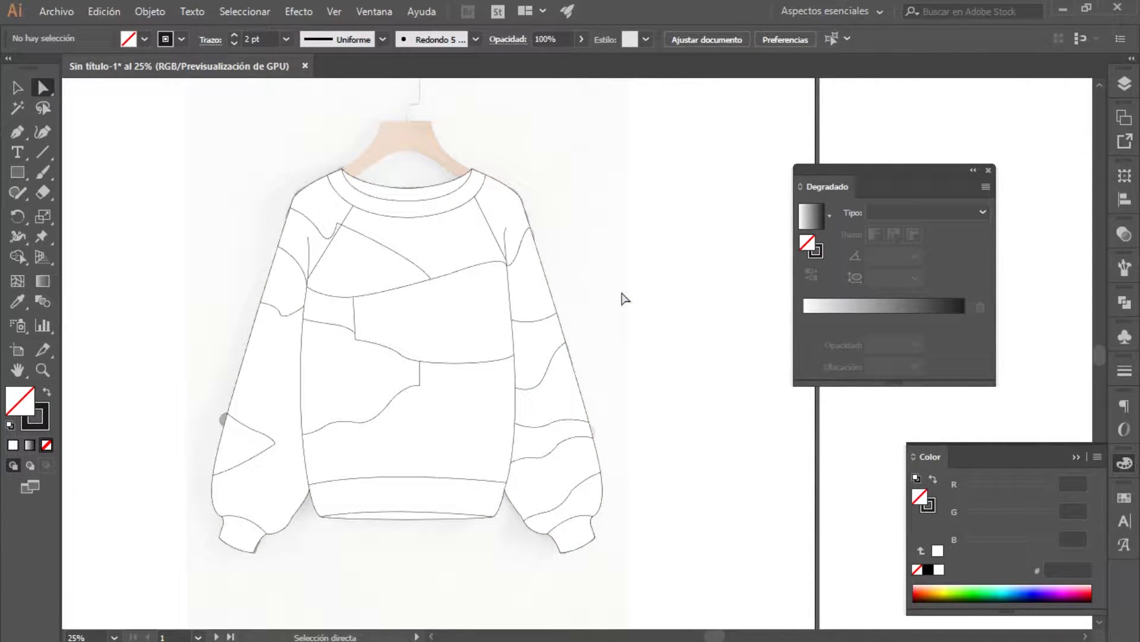
- Dock the Gradient panel and move the whole sweater line drawing onto the right artboard
key(v)
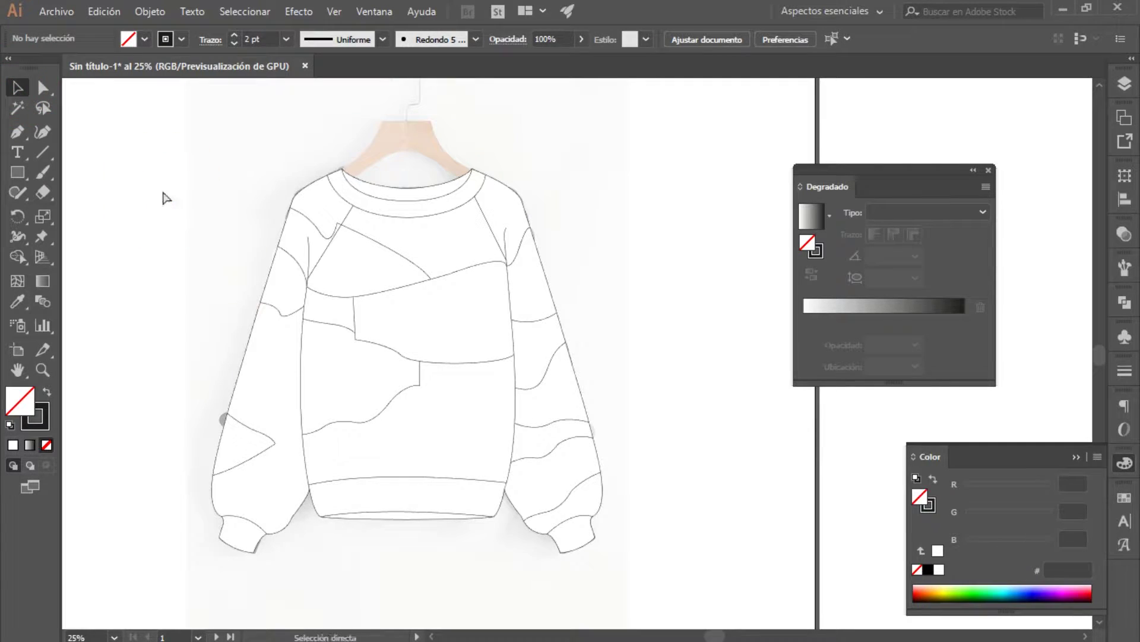
key(ctrl+minus)
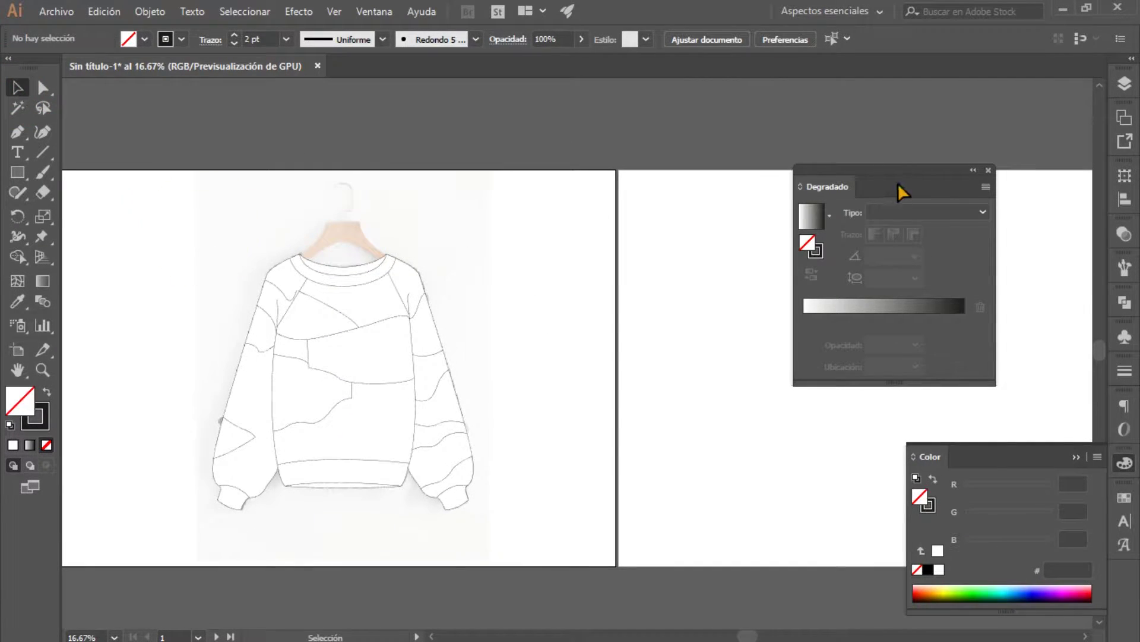
click(1045, 441)
drag(889, 176, 1123, 577)
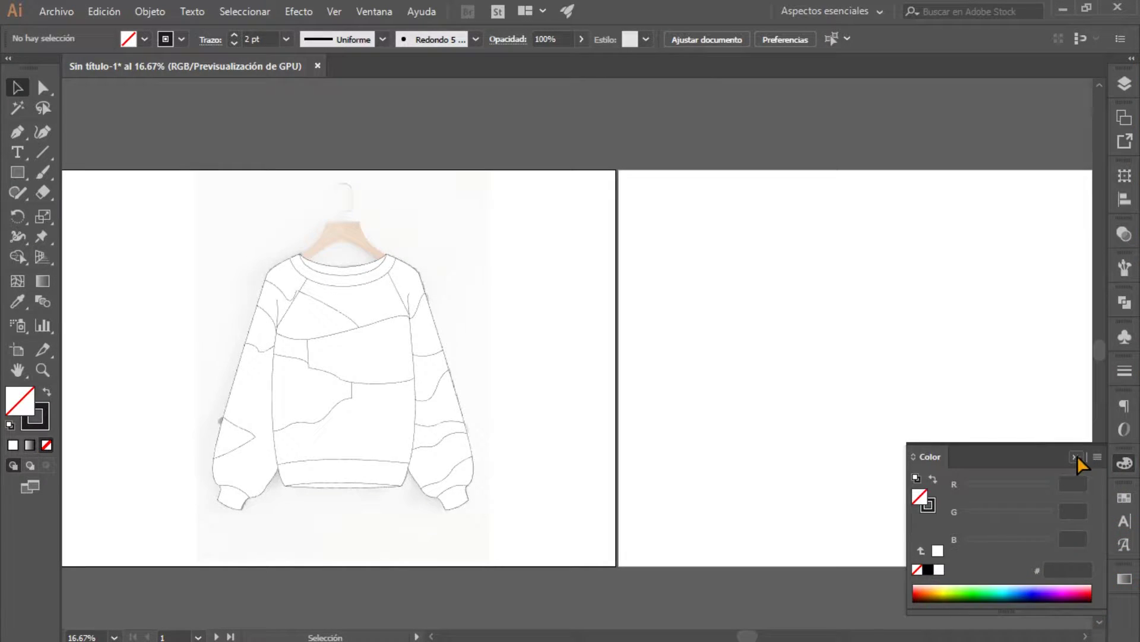
drag(561, 219, 153, 540)
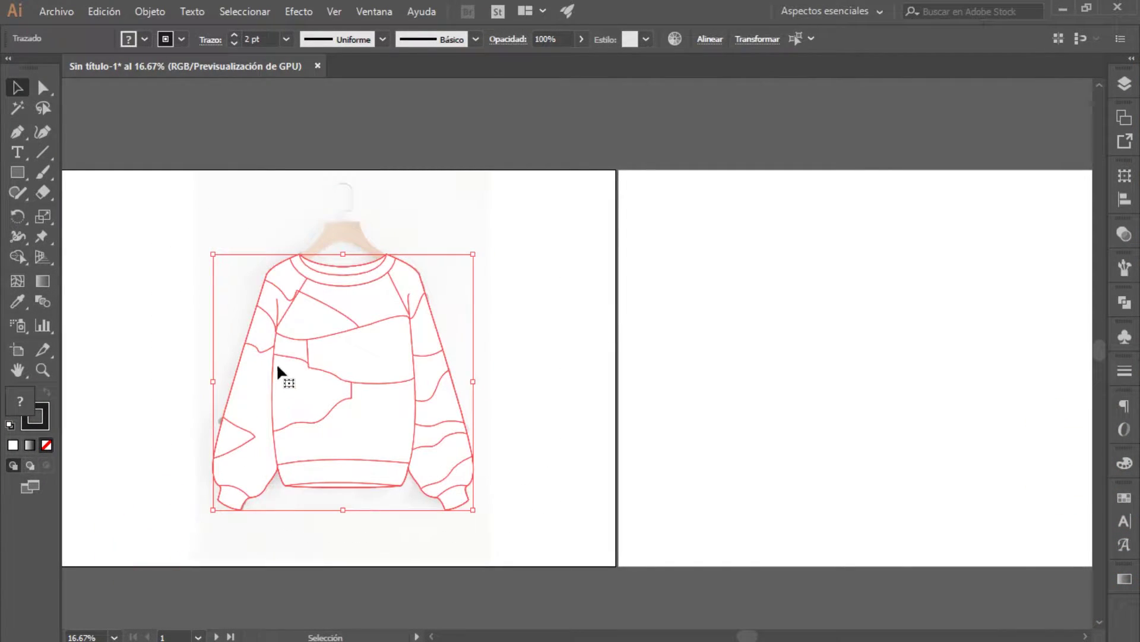
drag(250, 319, 695, 320)
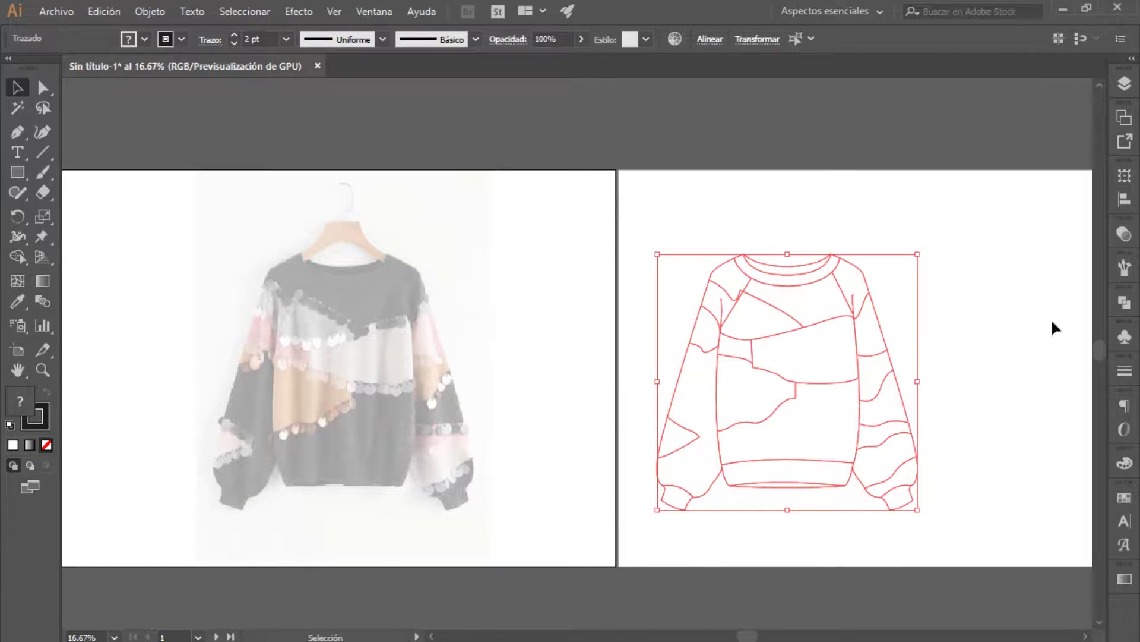
click(1023, 335)
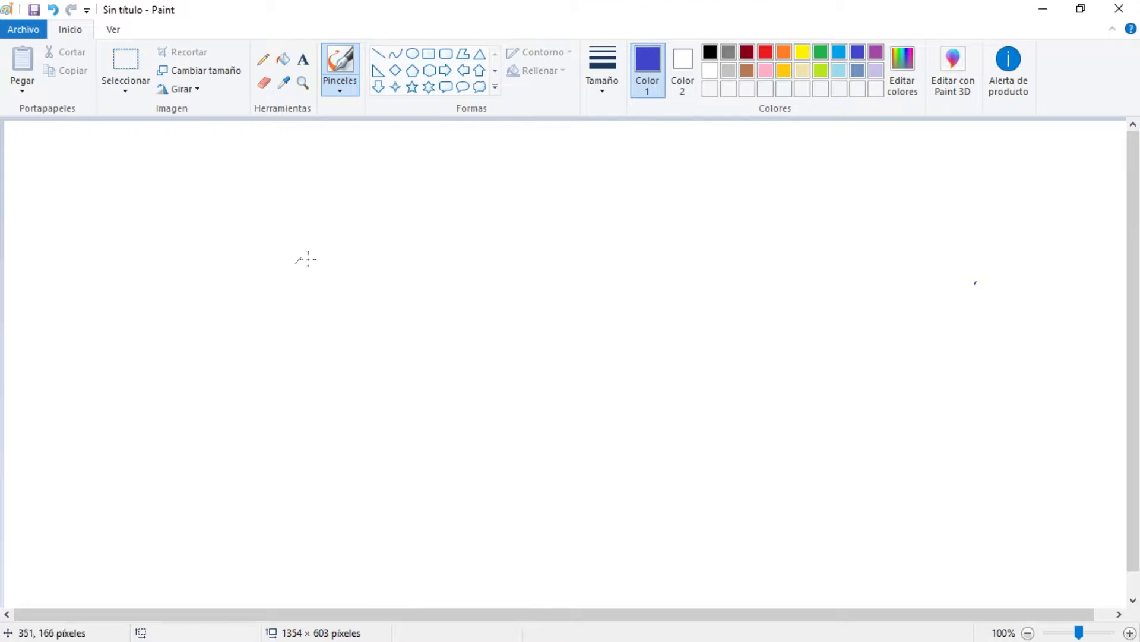
- Make a series of short drags over the sweater line drawing on the right artboard
mouse_move(267, 234)
mouse_down()
mouse_move(261, 330)
mouse_move(290, 331)
mouse_up()
drag(318, 240, 332, 321)
drag(224, 237, 392, 246)
drag(224, 332, 389, 320)
drag(416, 322, 410, 327)
drag(493, 261, 563, 325)
drag(600, 281, 575, 326)
drag(627, 270, 620, 404)
drag(545, 392, 538, 510)
drag(561, 458, 574, 475)
drag(597, 505, 659, 511)
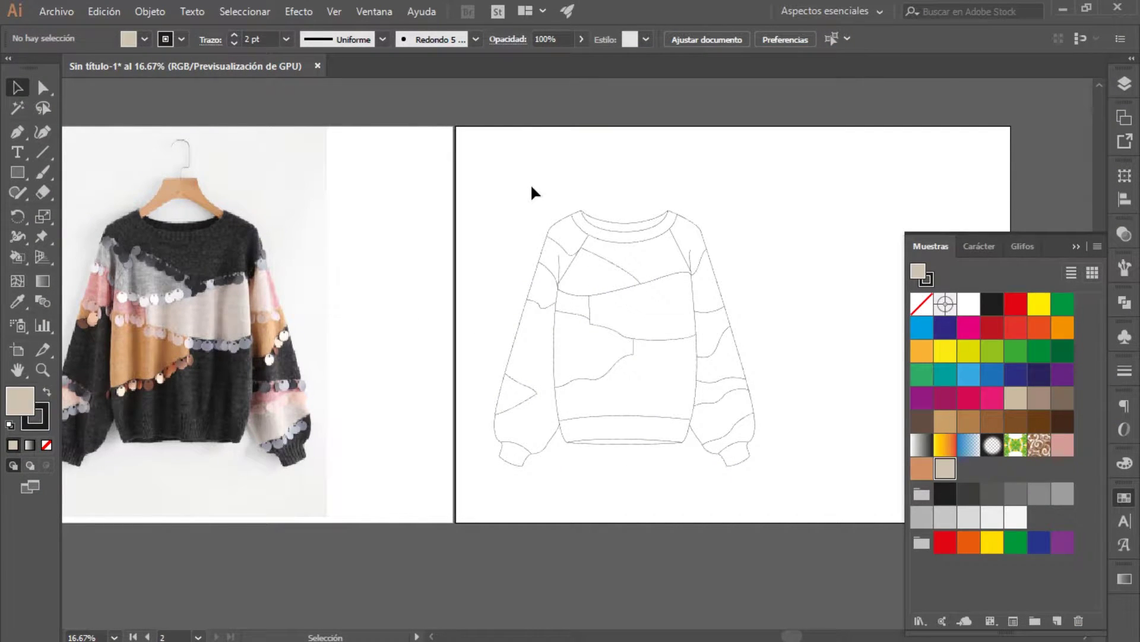
- Select the sweater drawing group, switch to the Live Paint Bucket, and load the pink swatch
click(551, 226)
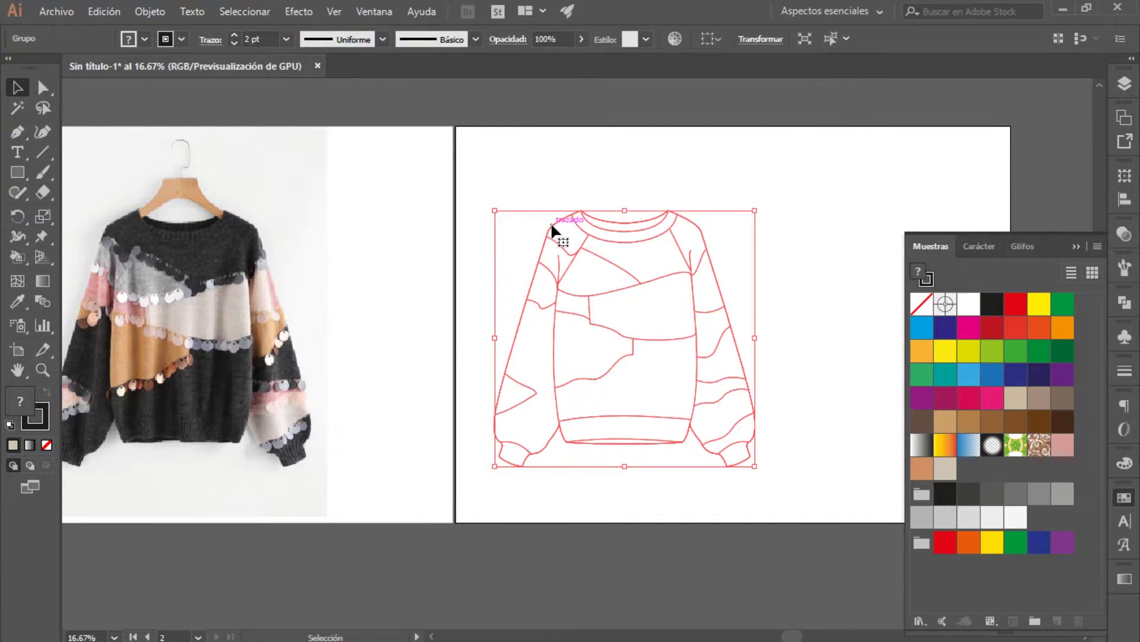
key(ctrl+plus)
key(a)
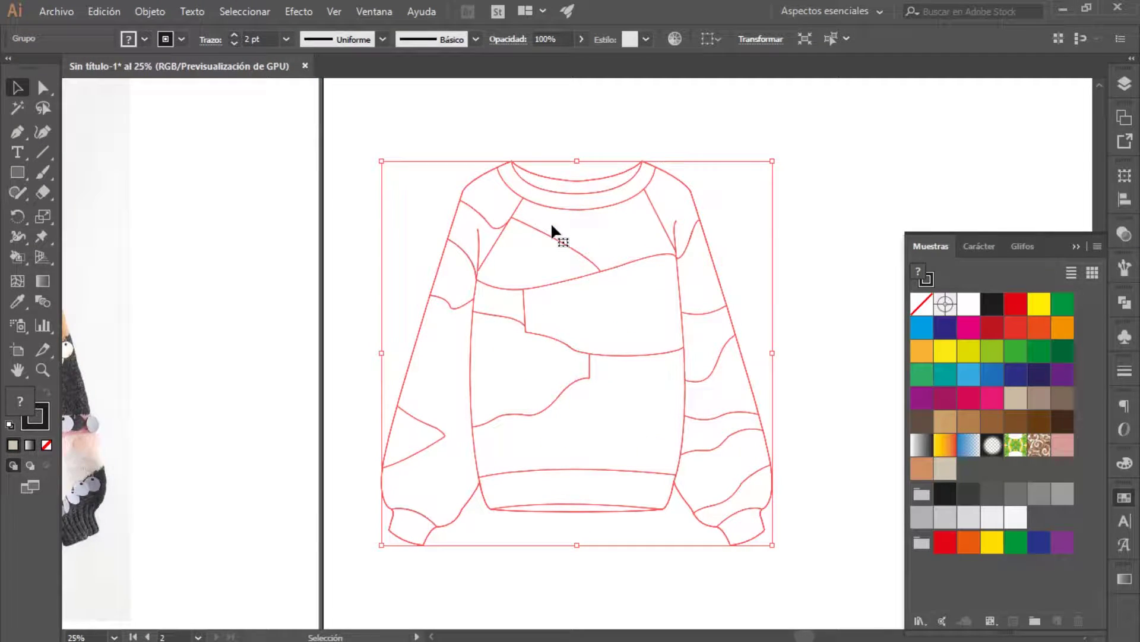
key(v)
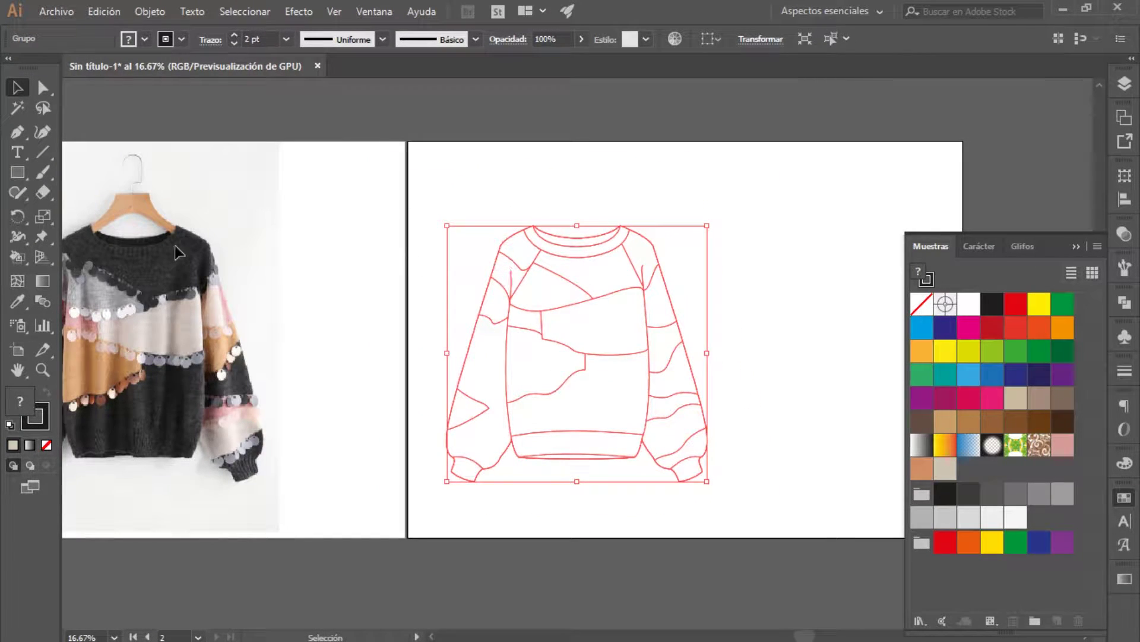
click(18, 257)
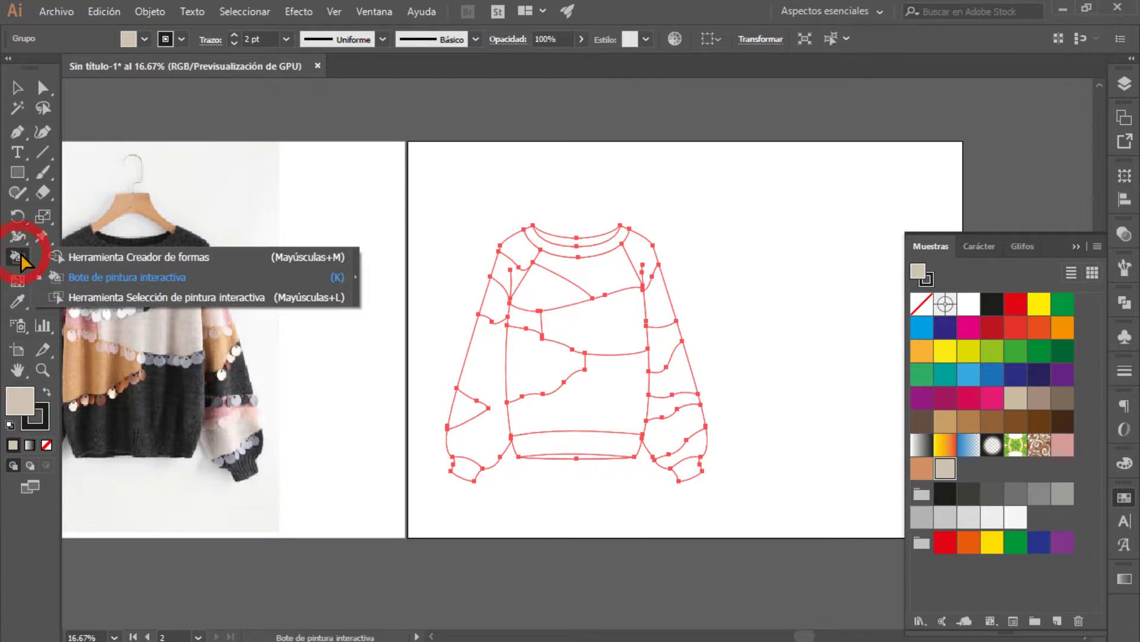
click(88, 279)
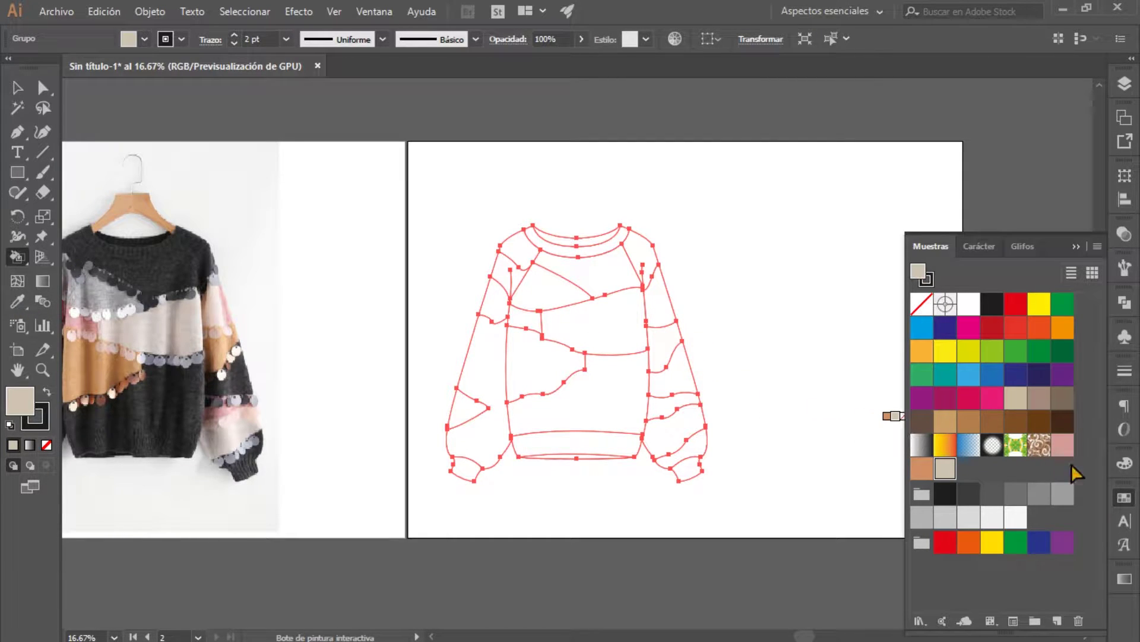
click(1063, 445)
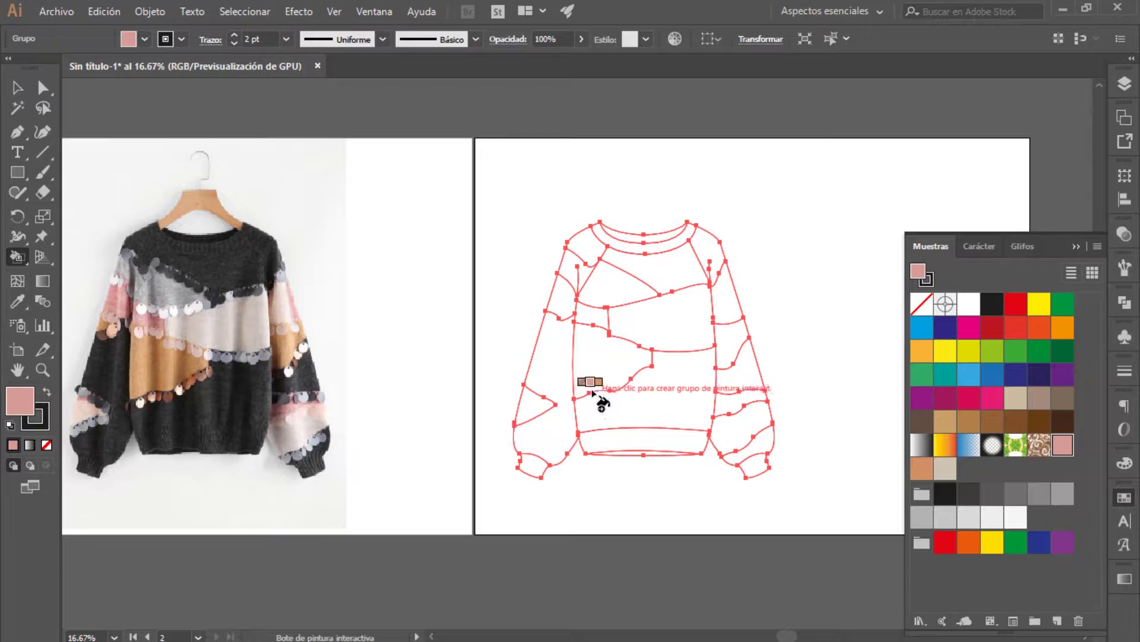
- Fill the sleeve and side regions pink
click(557, 292)
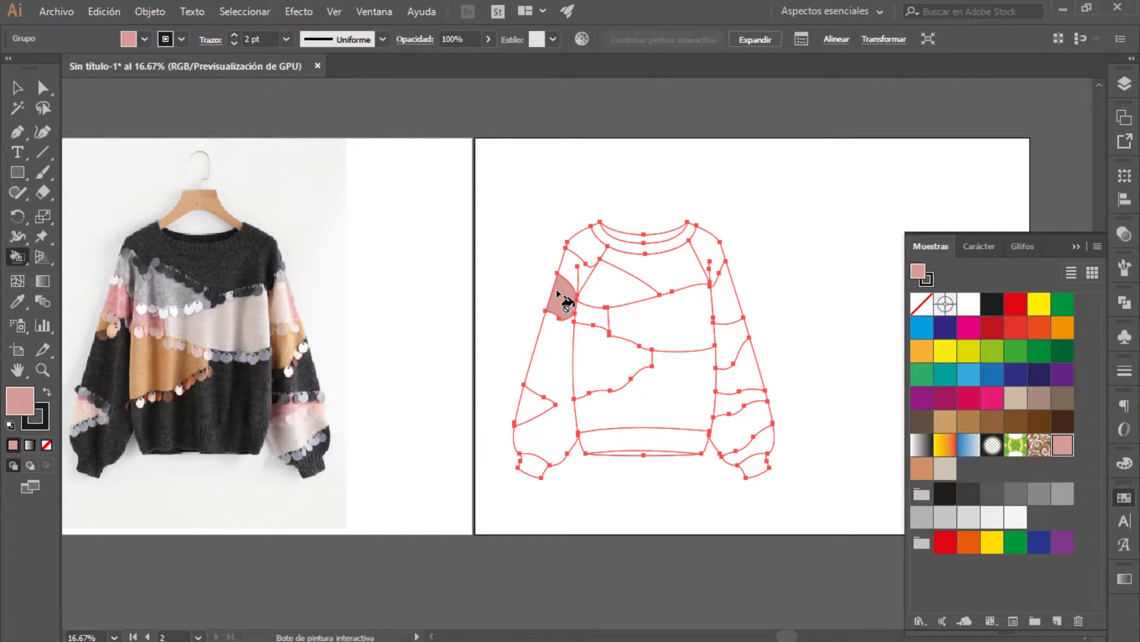
click(591, 314)
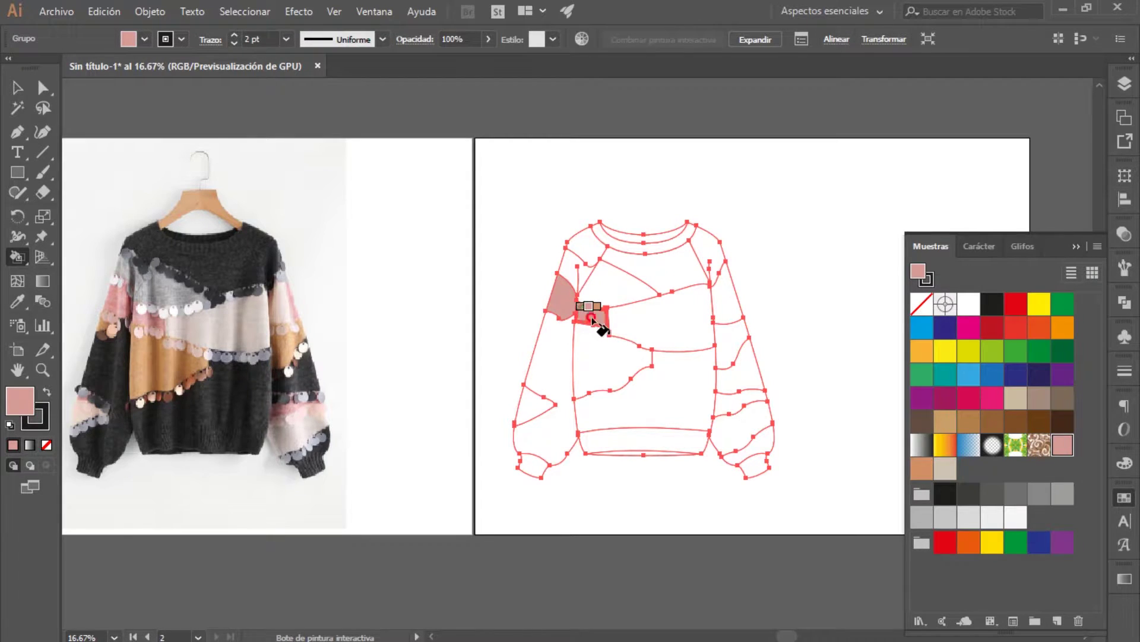
click(727, 305)
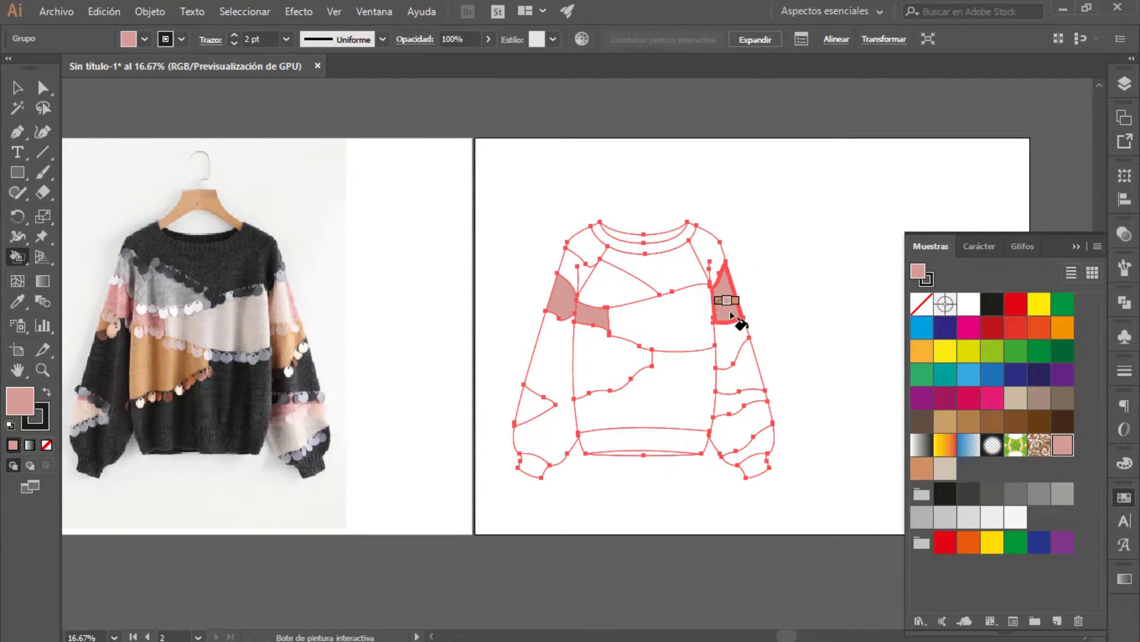
click(732, 404)
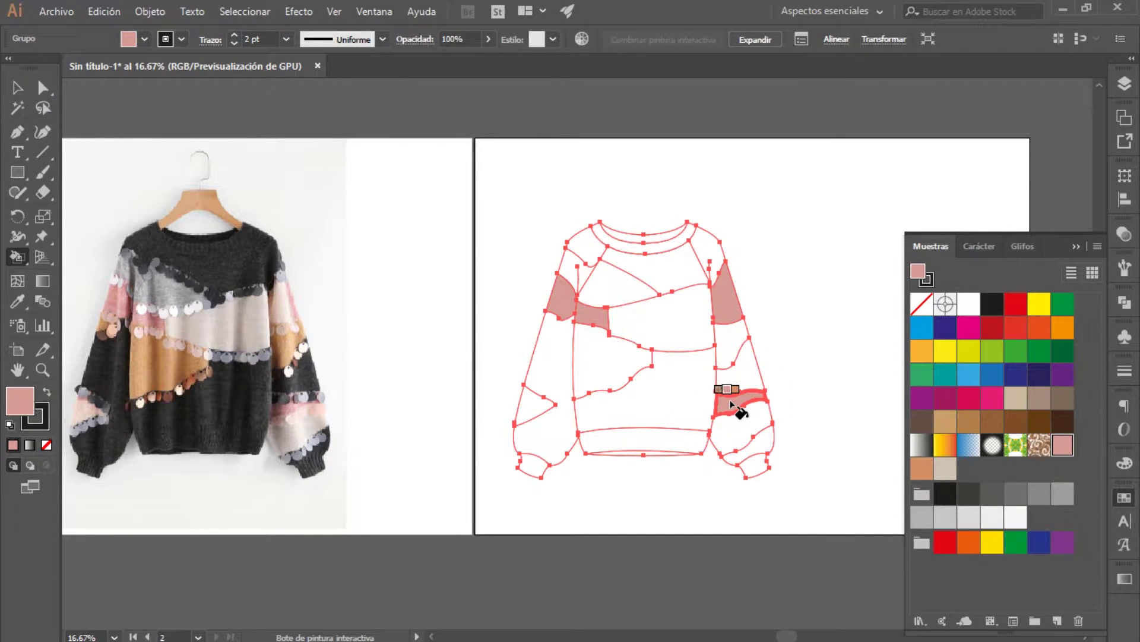
click(530, 407)
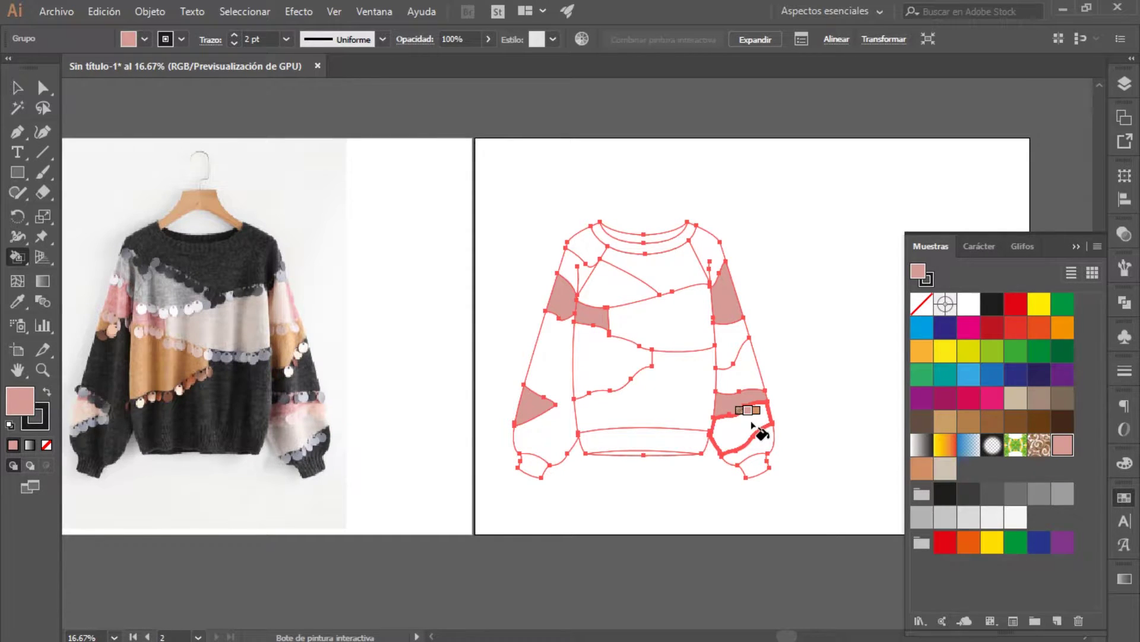
- Fill the front body and right sleeve tan, and the lower sleeve and chest beige
click(922, 468)
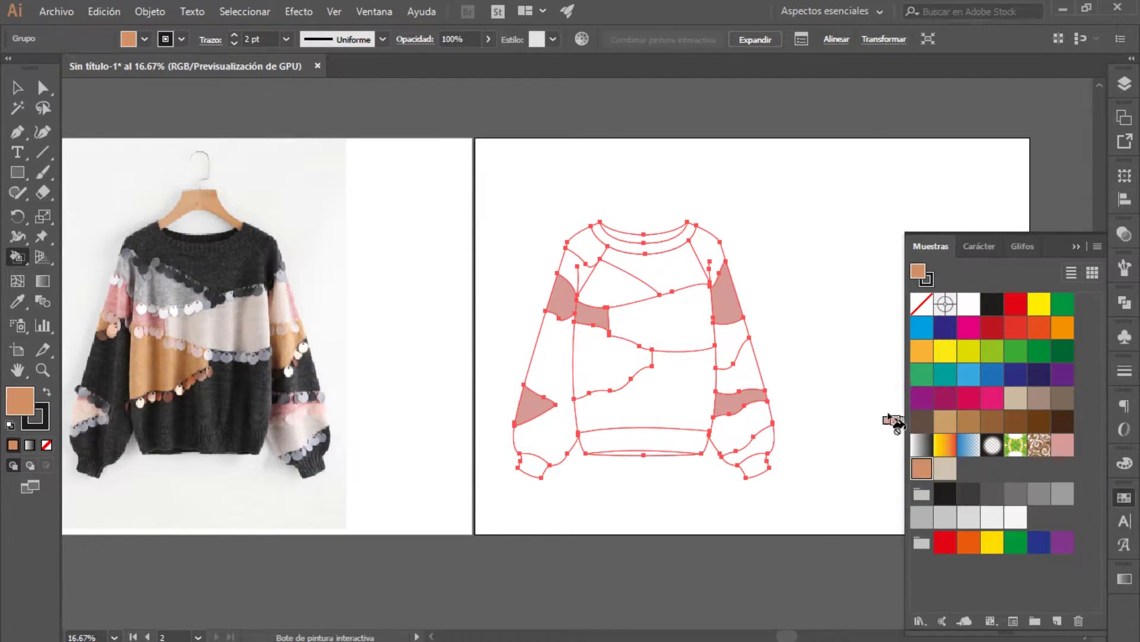
click(609, 360)
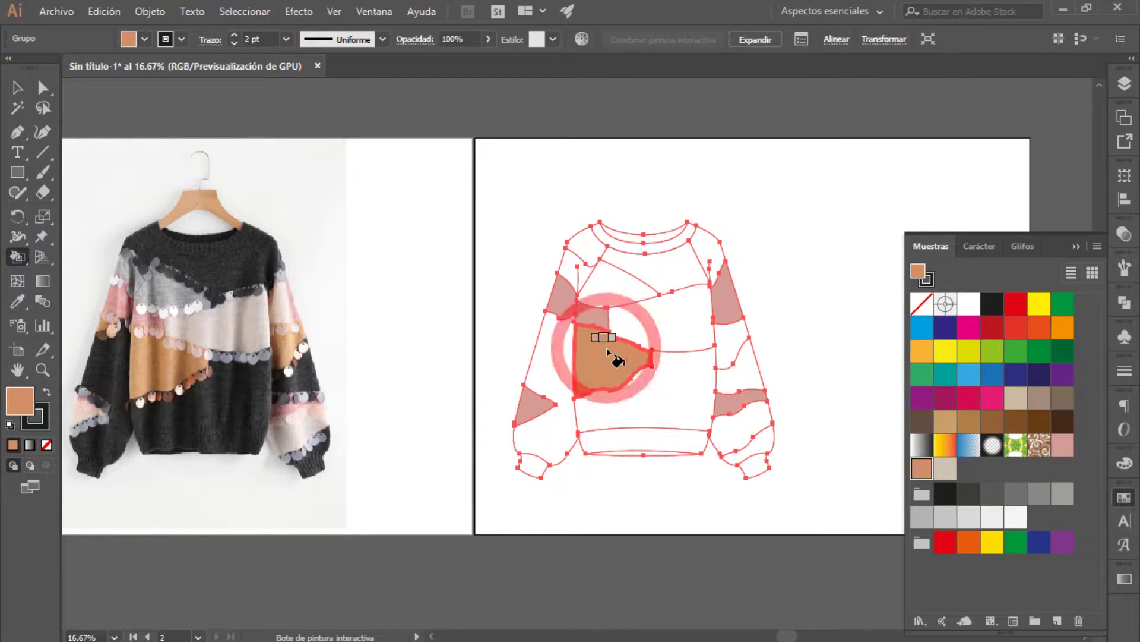
click(726, 340)
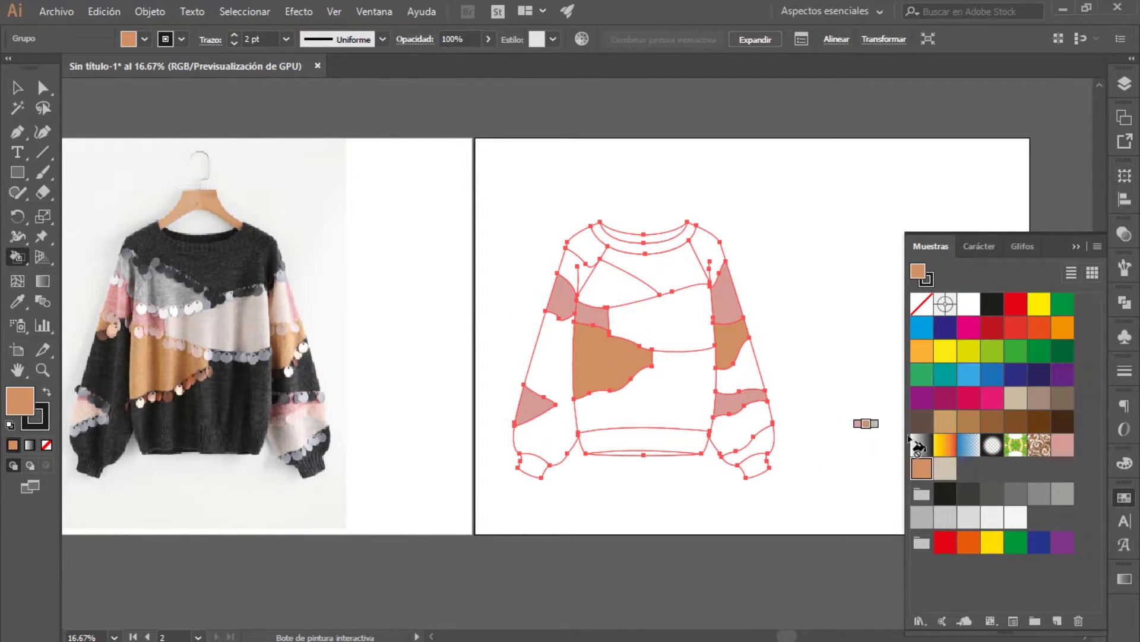
click(945, 468)
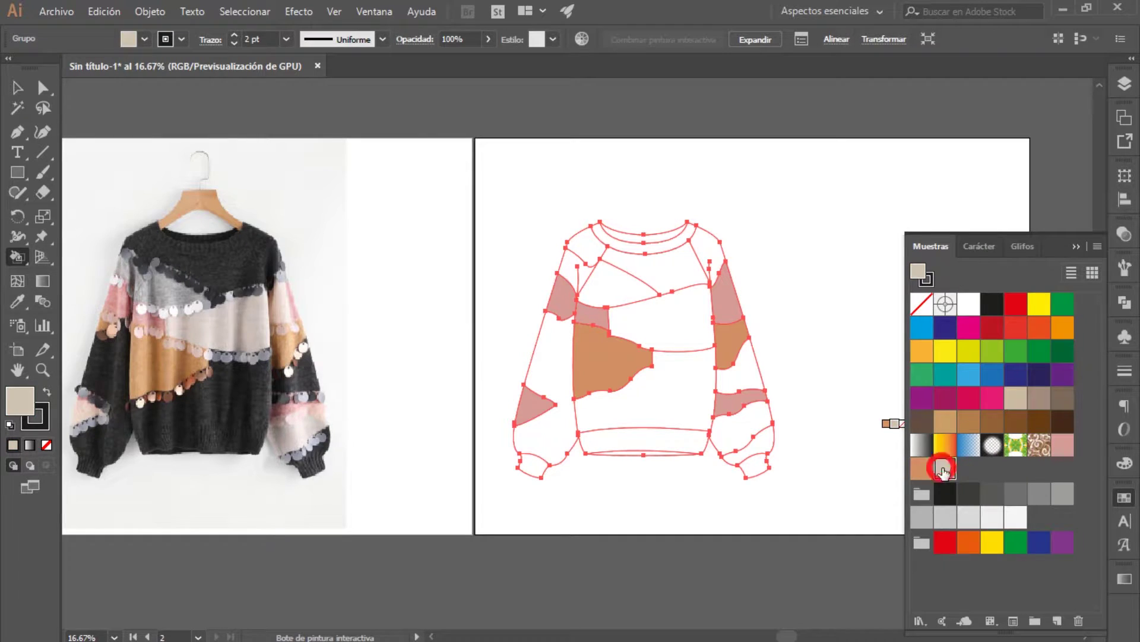
click(731, 434)
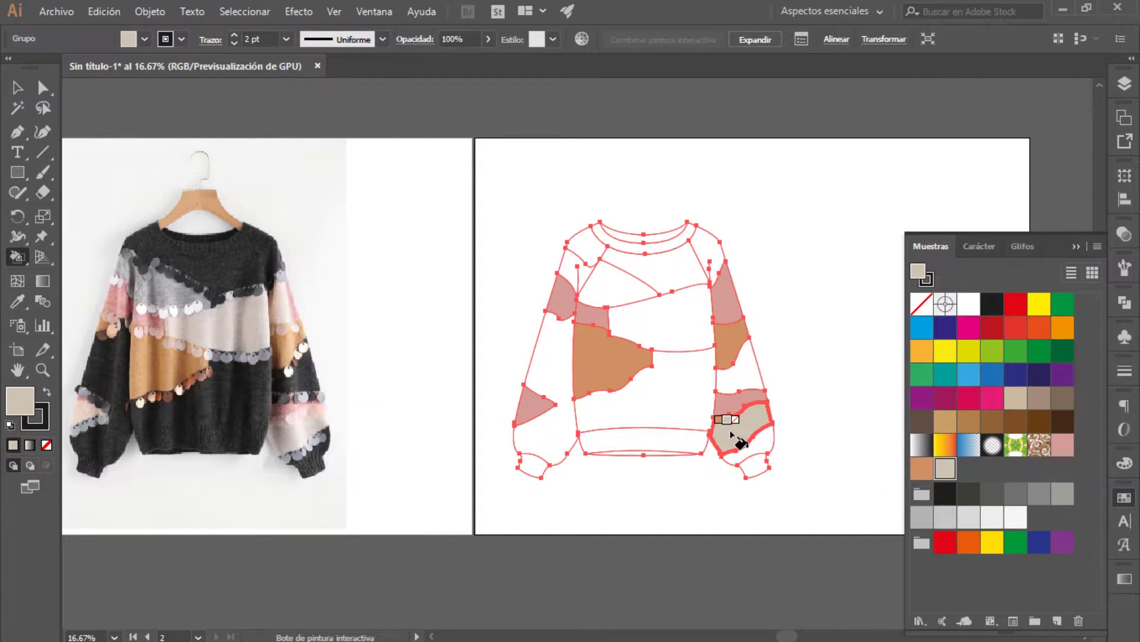
click(674, 320)
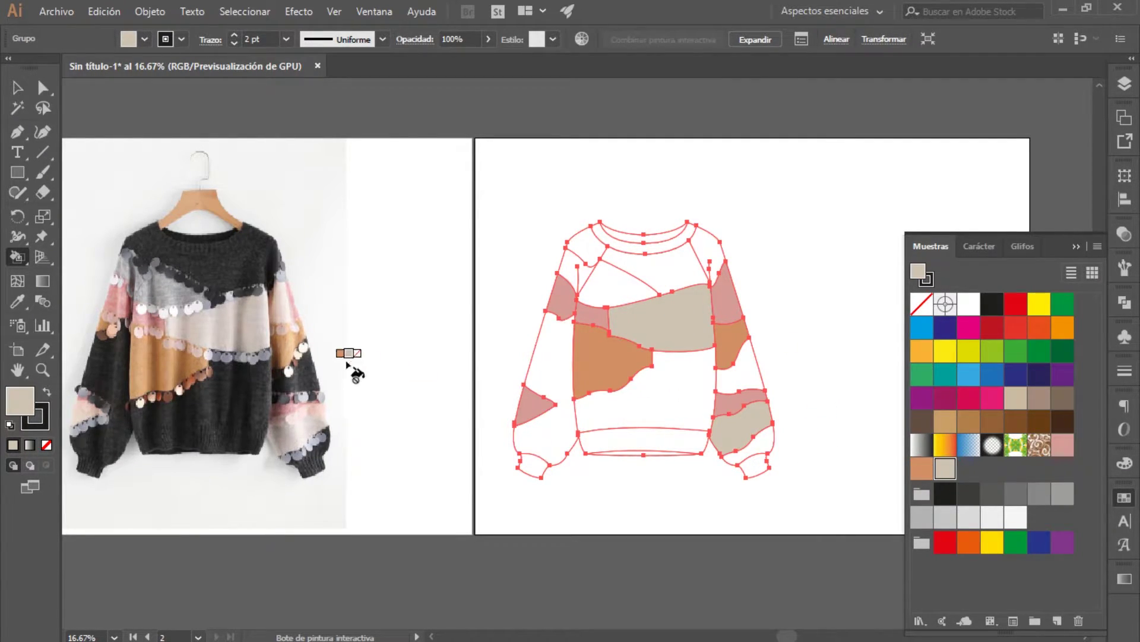
- Fill the yoke, shoulders, lower body, hem, cuffs and sleeve bands dark grey
click(991, 498)
click(667, 268)
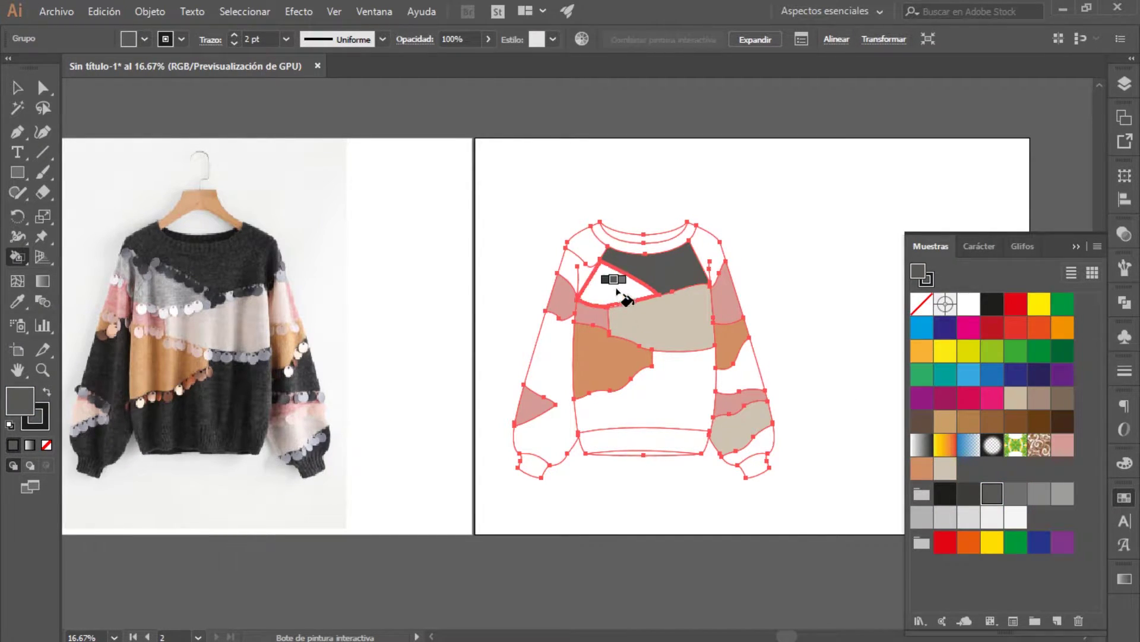
click(585, 246)
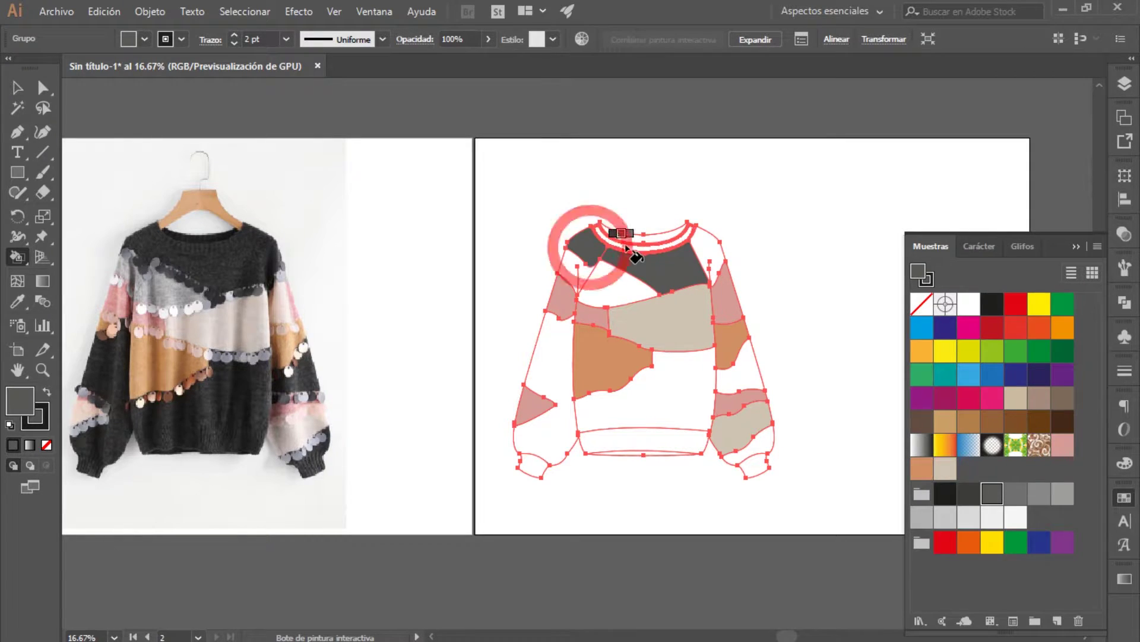
click(708, 248)
click(668, 369)
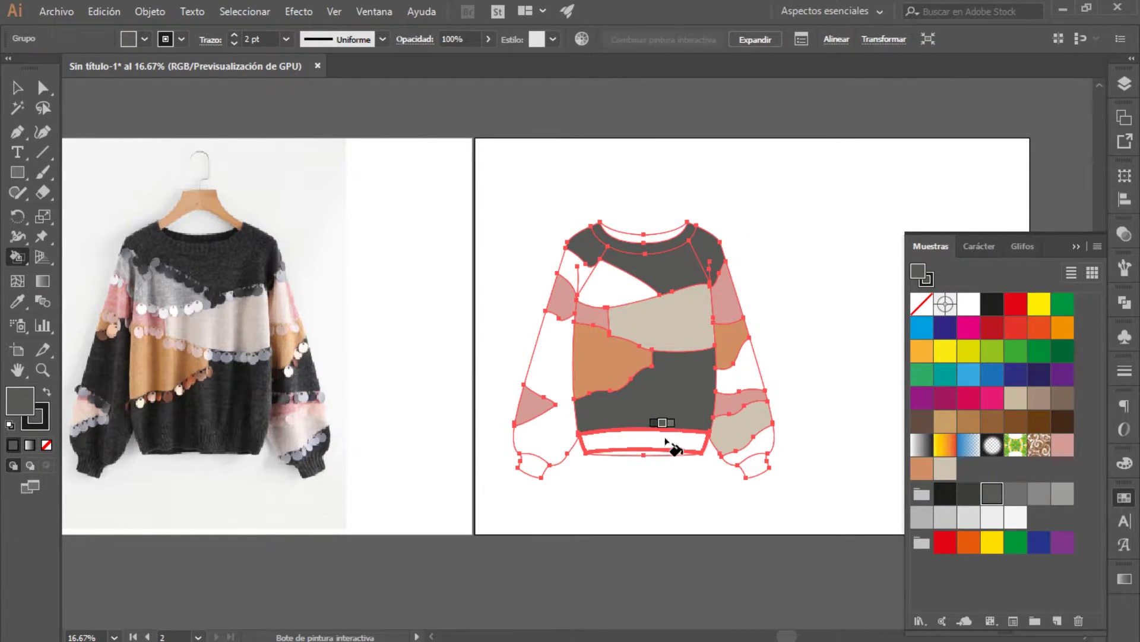
click(651, 438)
click(541, 464)
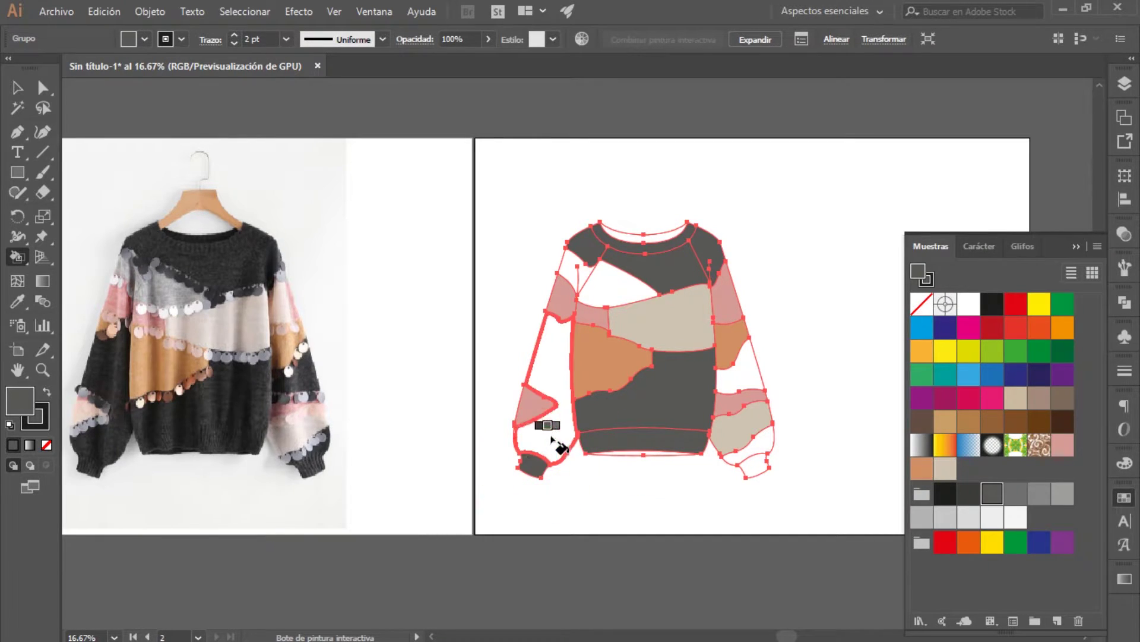
click(538, 416)
click(752, 378)
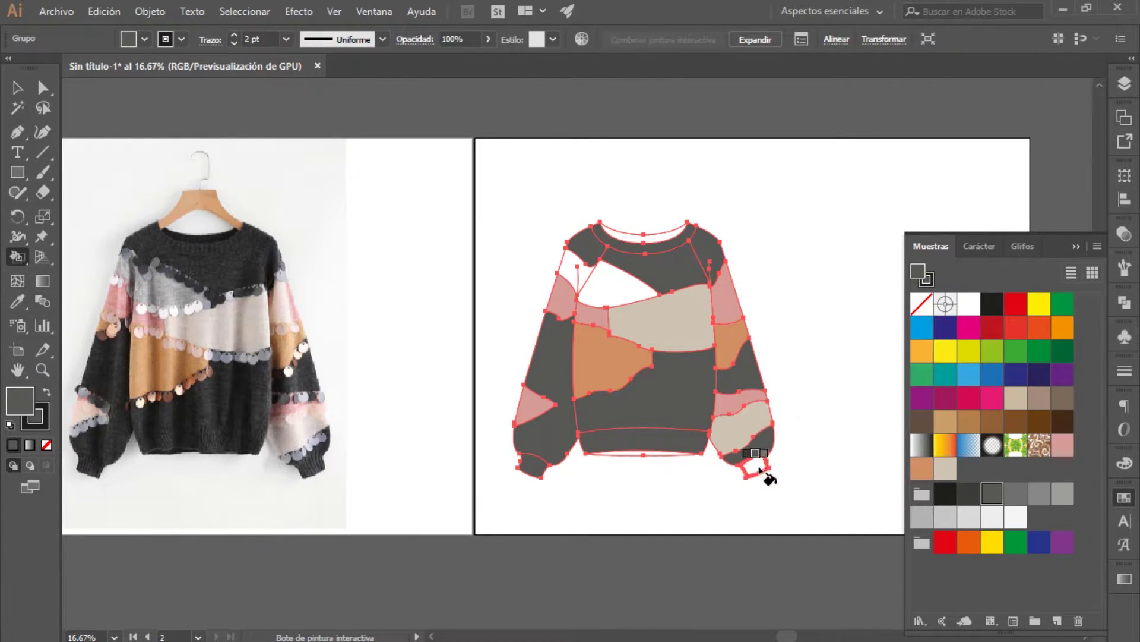
click(763, 462)
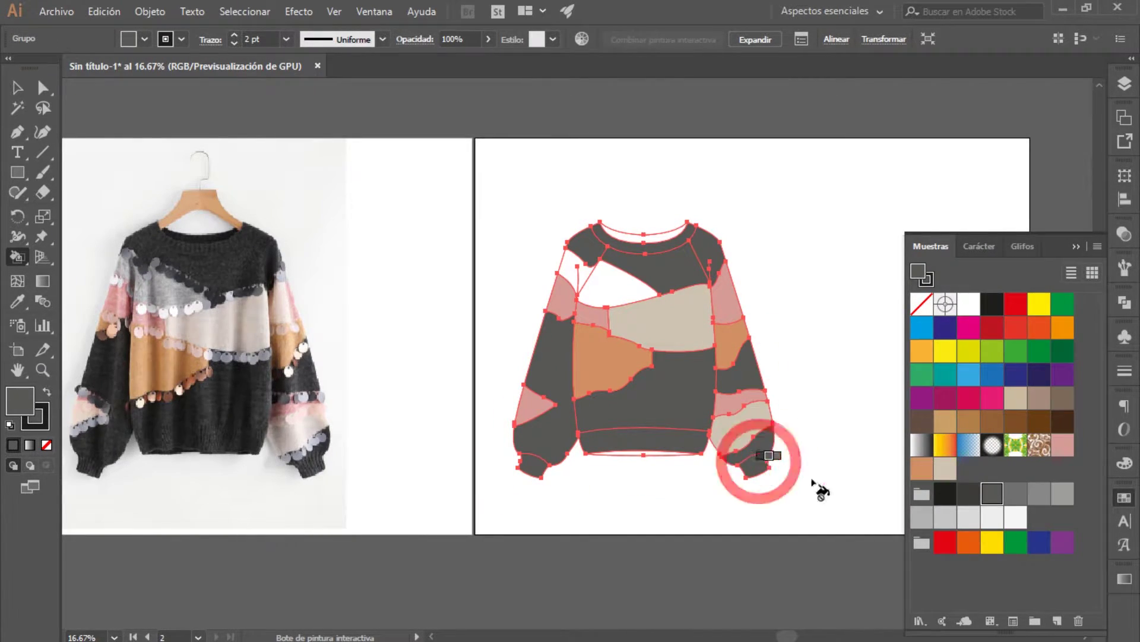
- Paint the neckline and hem sliver K=90 grey, the upper chest light grey, then deselect
click(965, 496)
key(v)
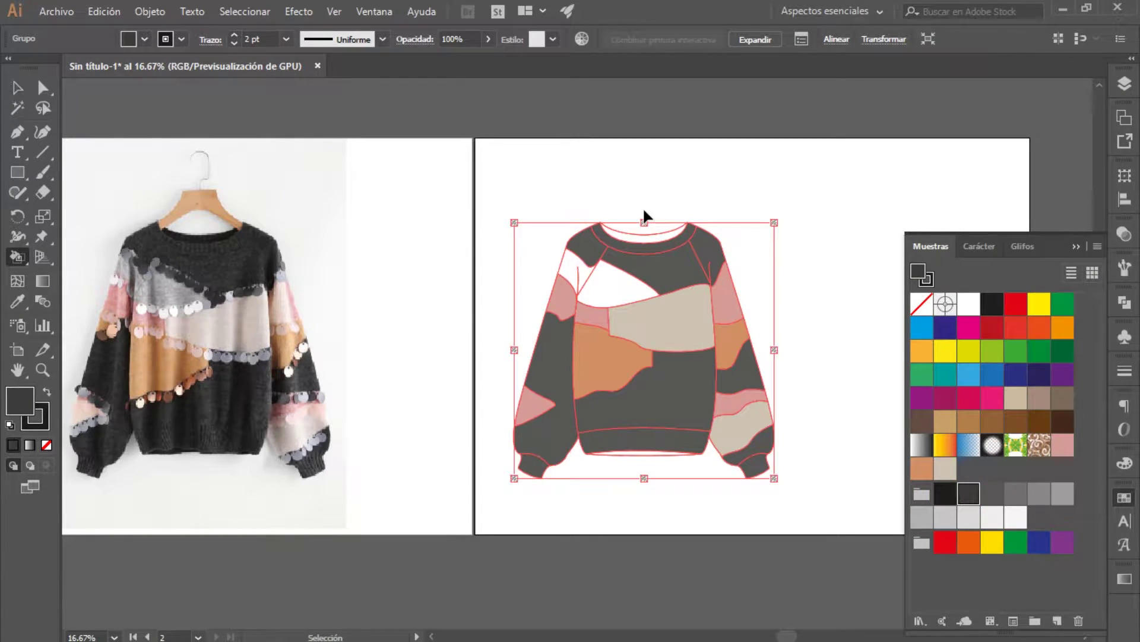
key(k)
click(644, 232)
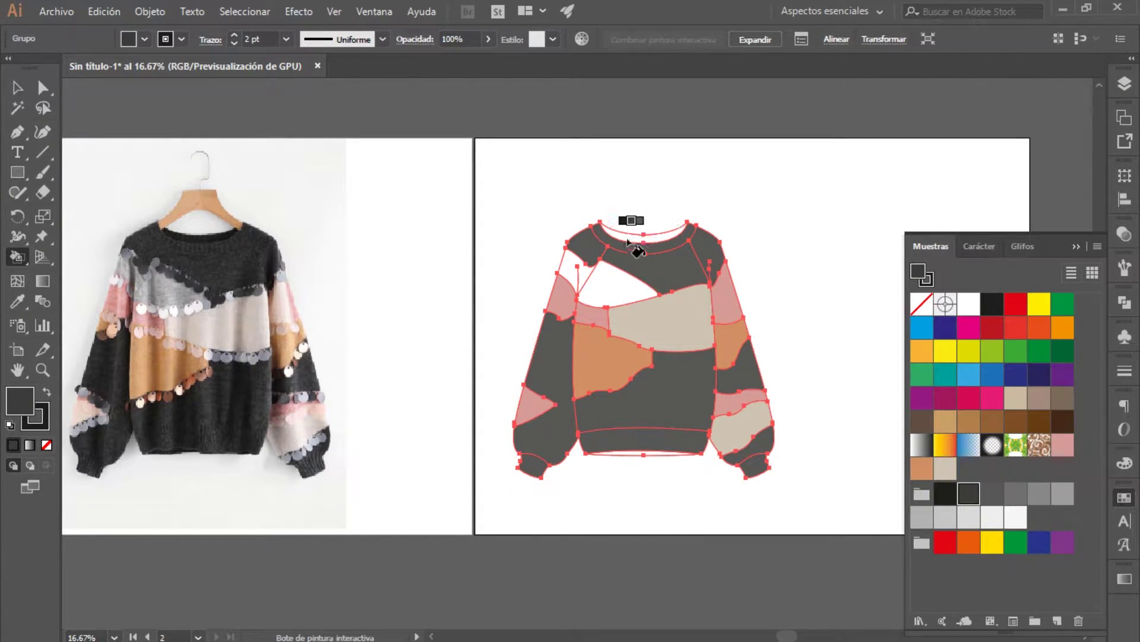
click(653, 456)
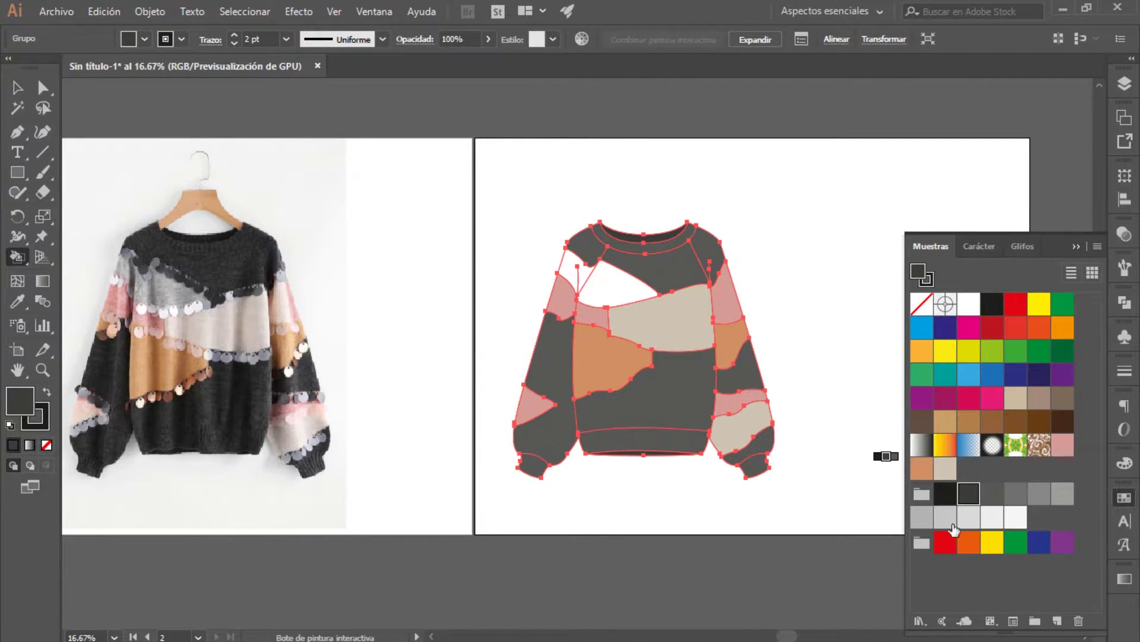
click(947, 524)
click(621, 288)
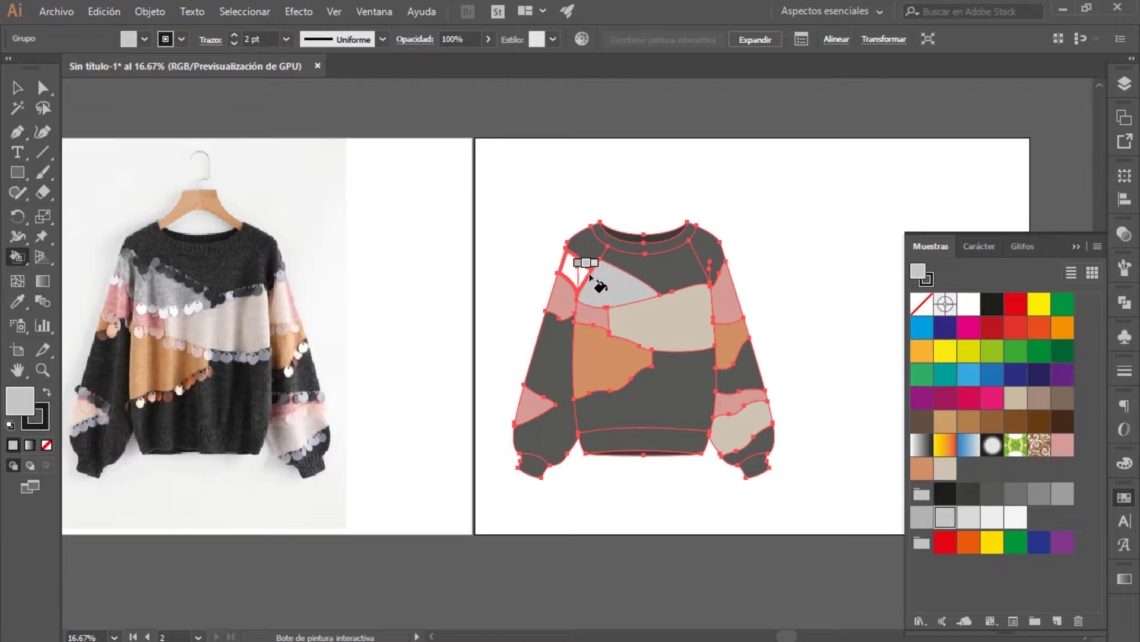
click(579, 269)
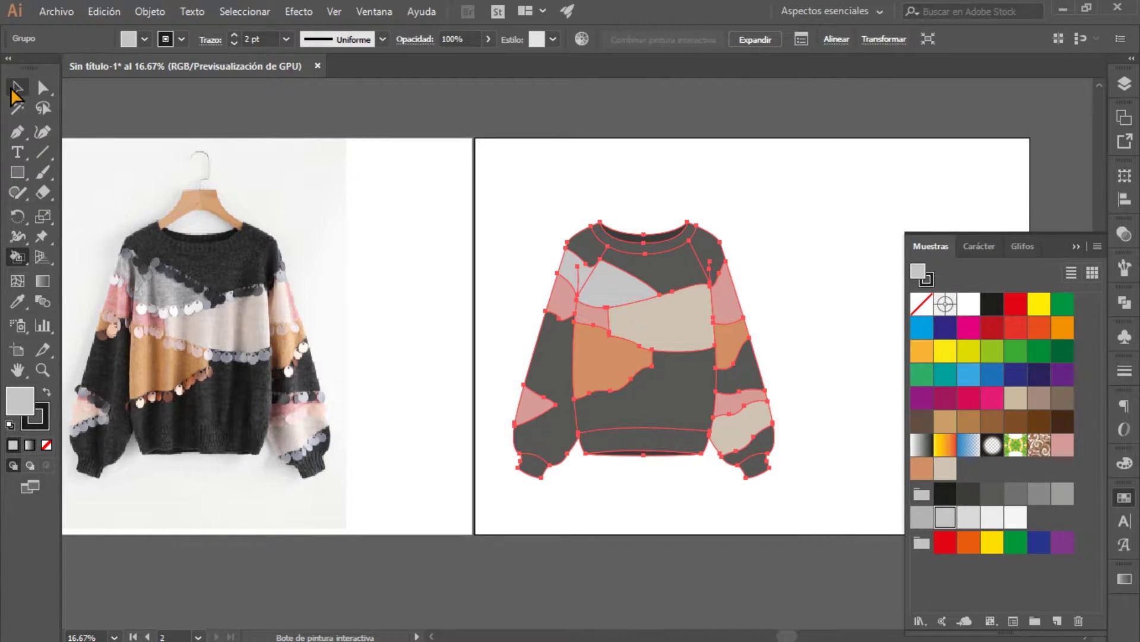
click(17, 88)
click(438, 256)
key(ctrl+plus)
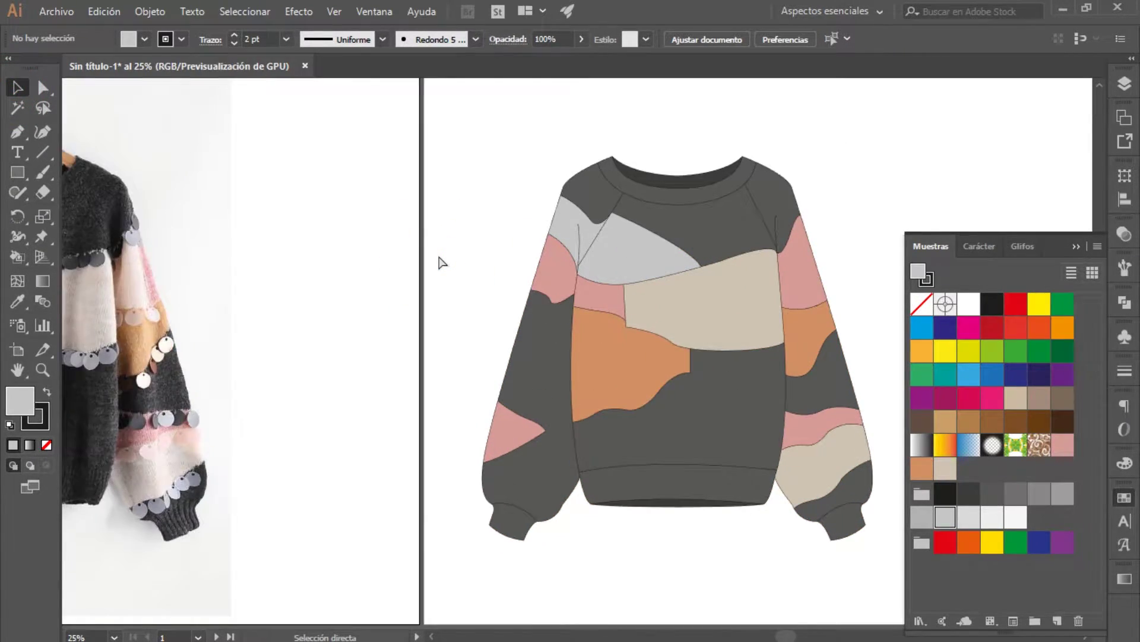
scroll(523, 285, right, 3)
scroll(606, 318, right, 3)
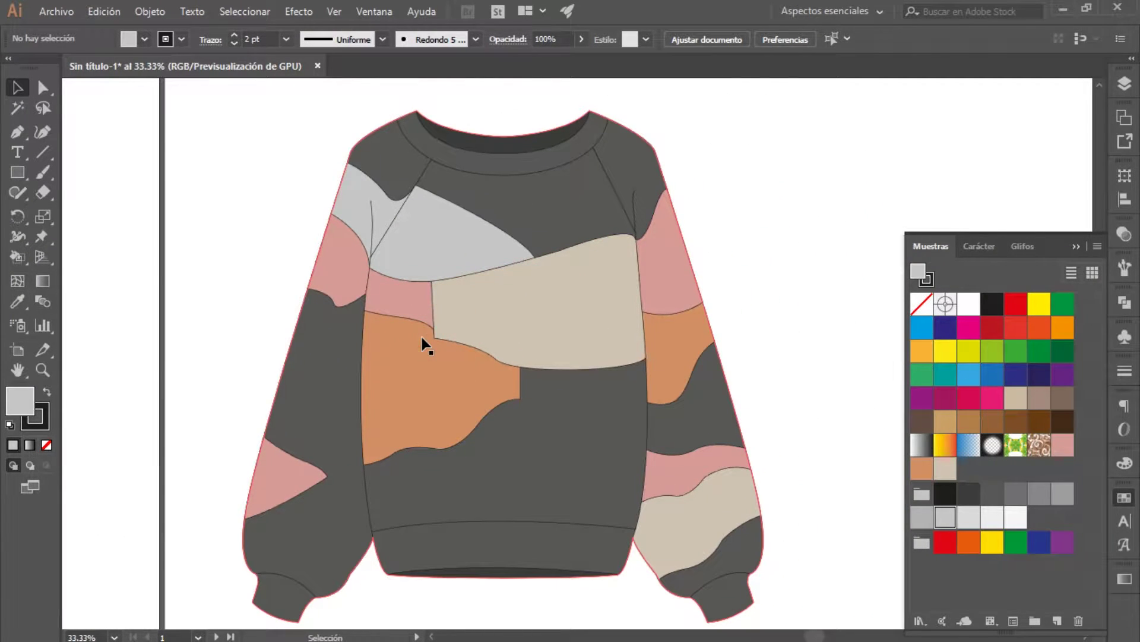
key(ctrl+minus)
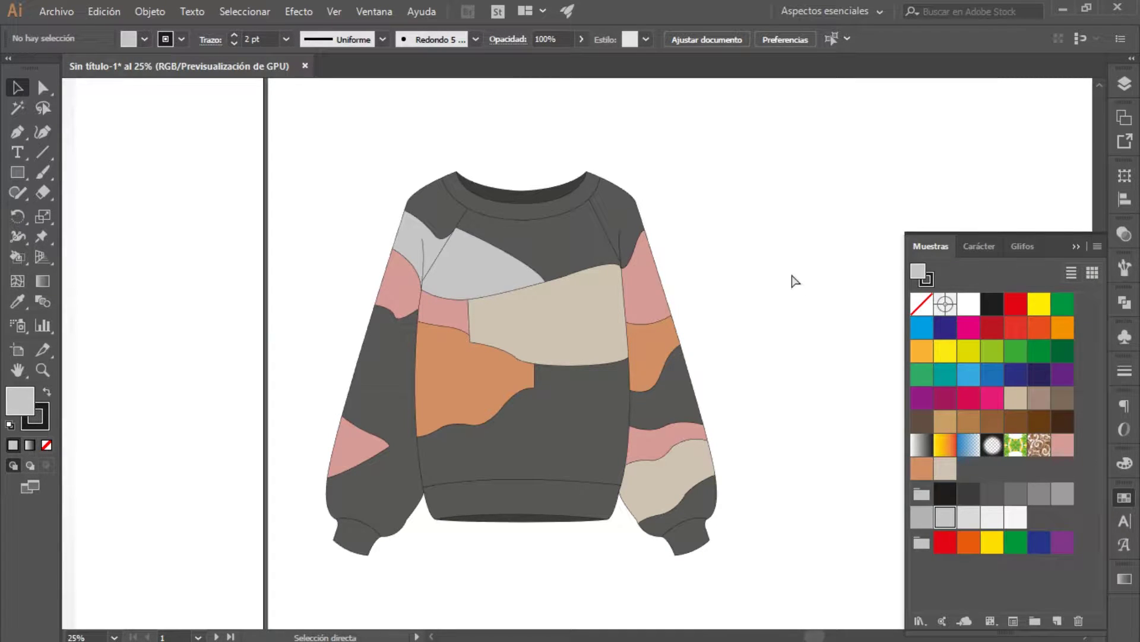
key(ctrl+minus)
key(ctrl+minus)
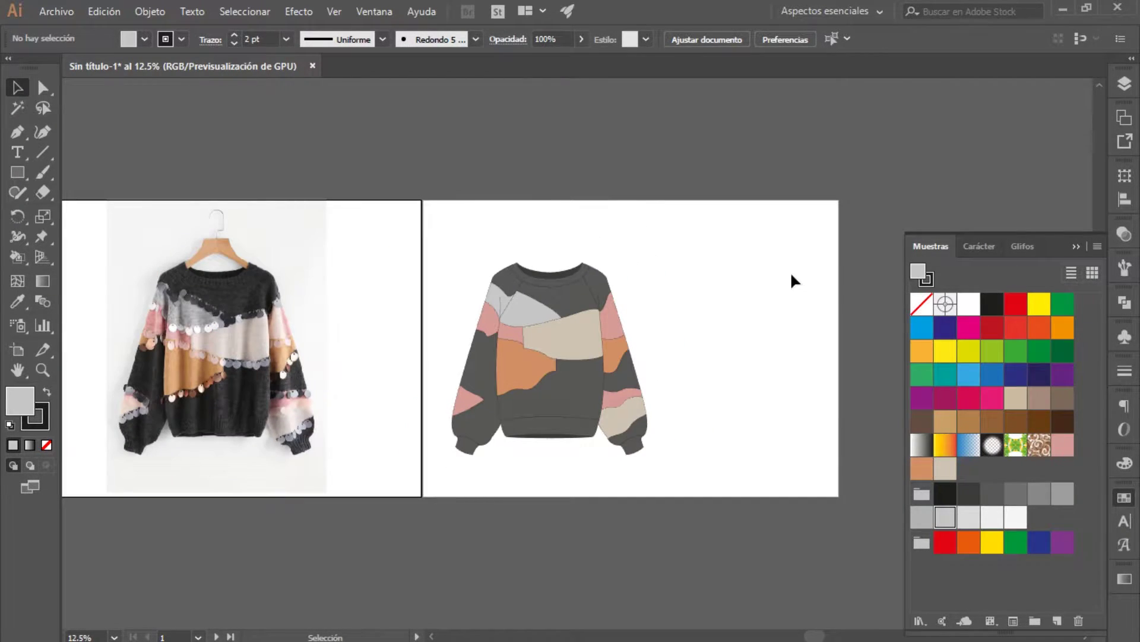
key(ctrl+plus)
drag(792, 274, 825, 290)
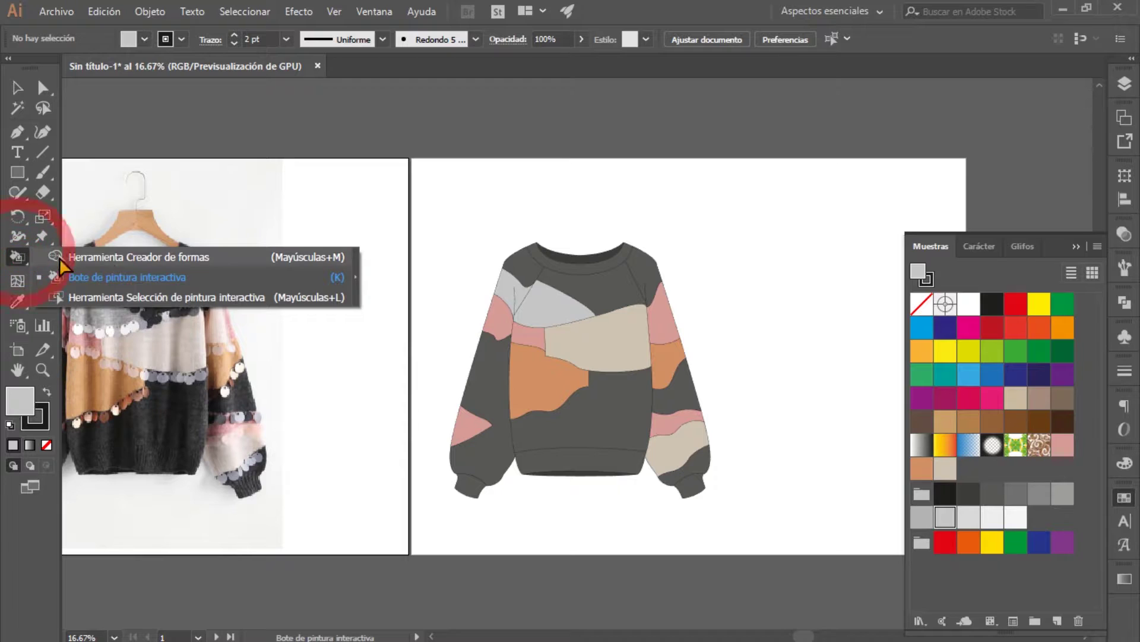
drag(21, 253, 72, 275)
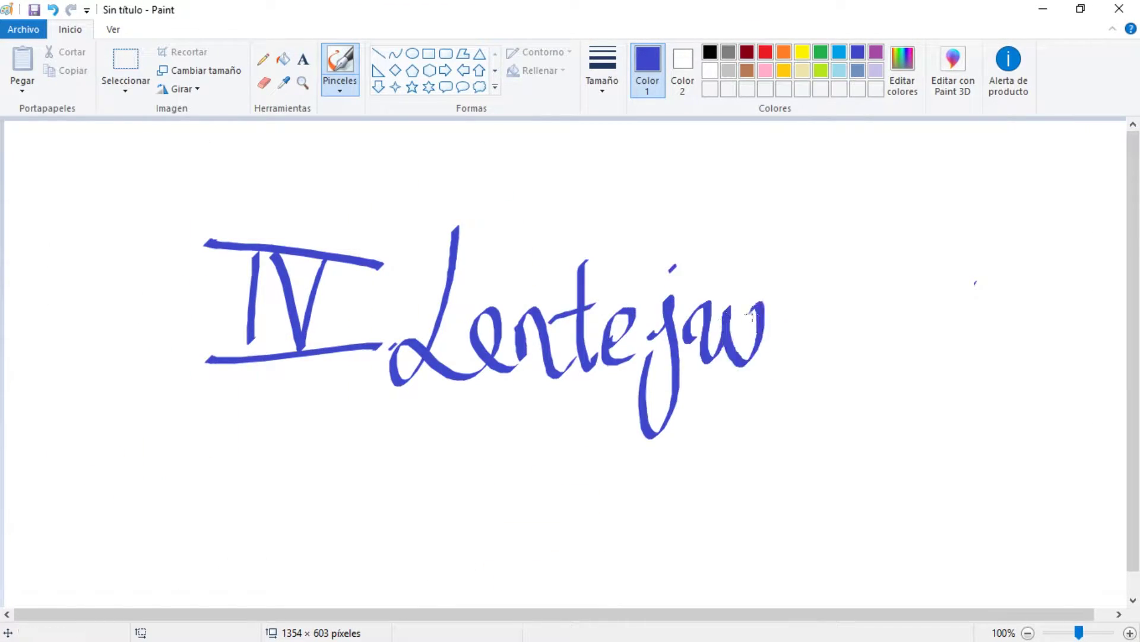
- Finish handwriting the 'IV Lentejuelas' title in Paint
click(126, 59)
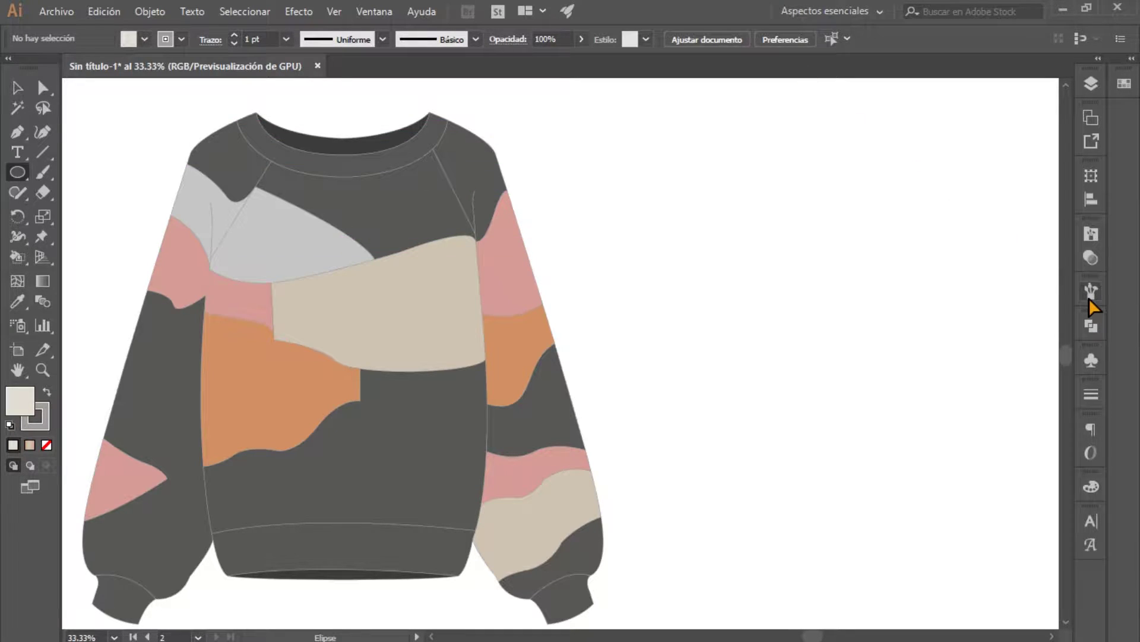
click(1089, 296)
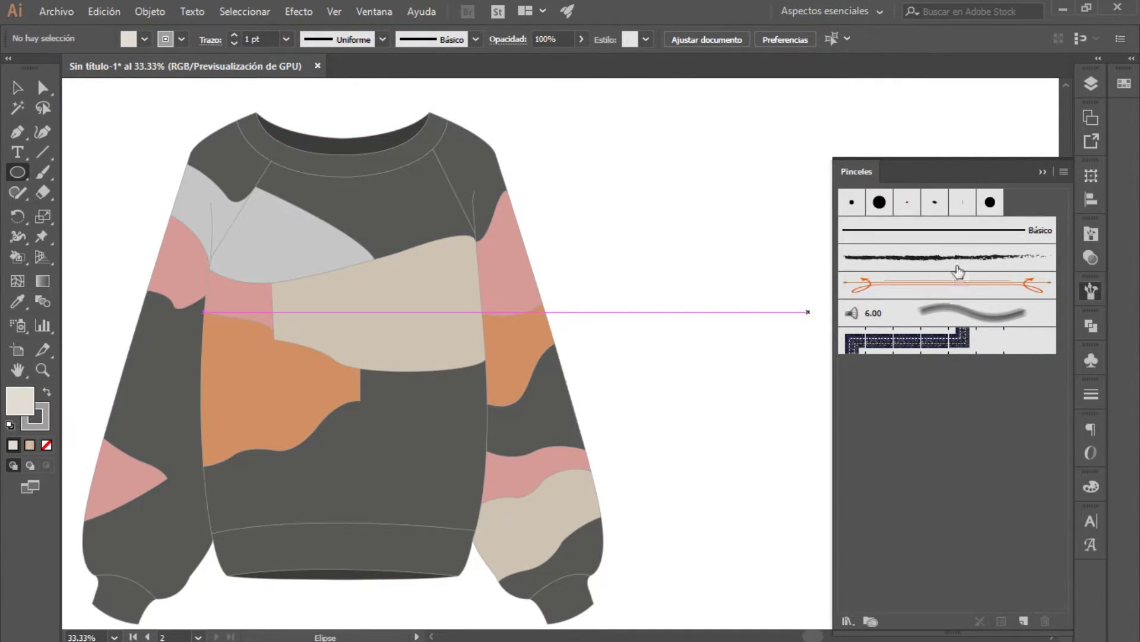
click(1044, 171)
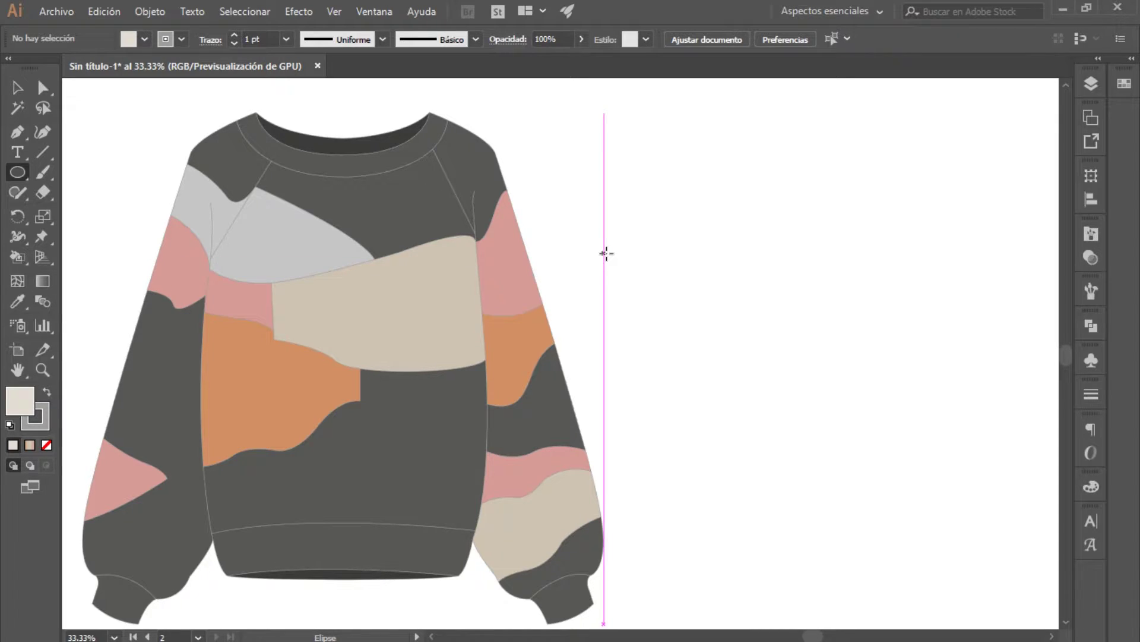
- Draw a circle right of the sweater and shrink it to a smaller size
drag(604, 253, 624, 274)
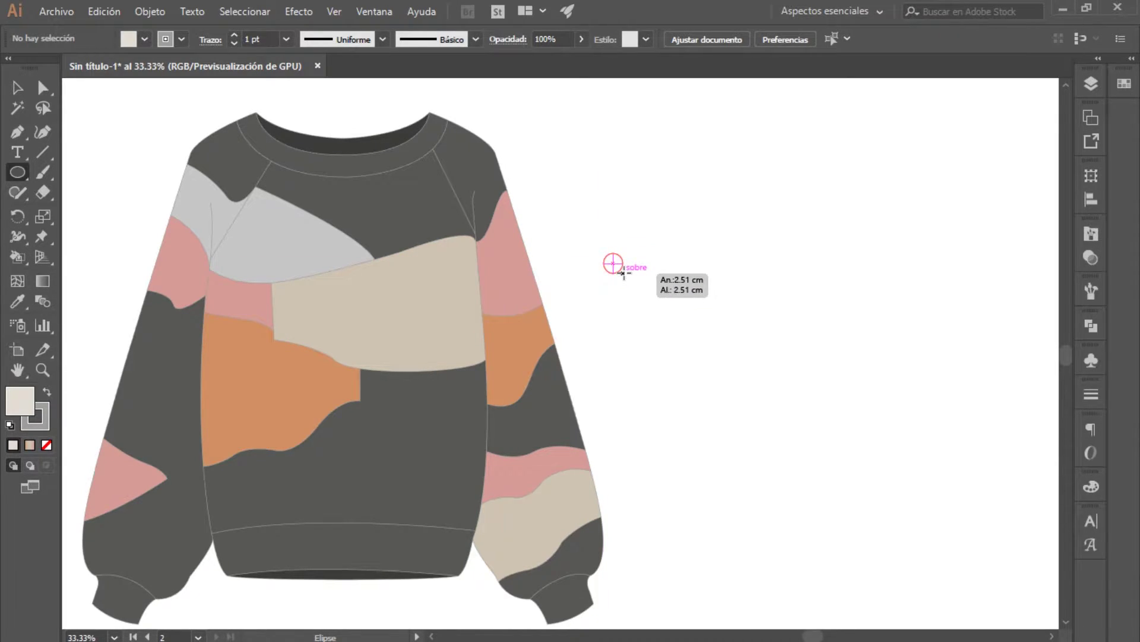
key(ctrl+plus)
key(ctrl+plus)
key(ctrl+plus)
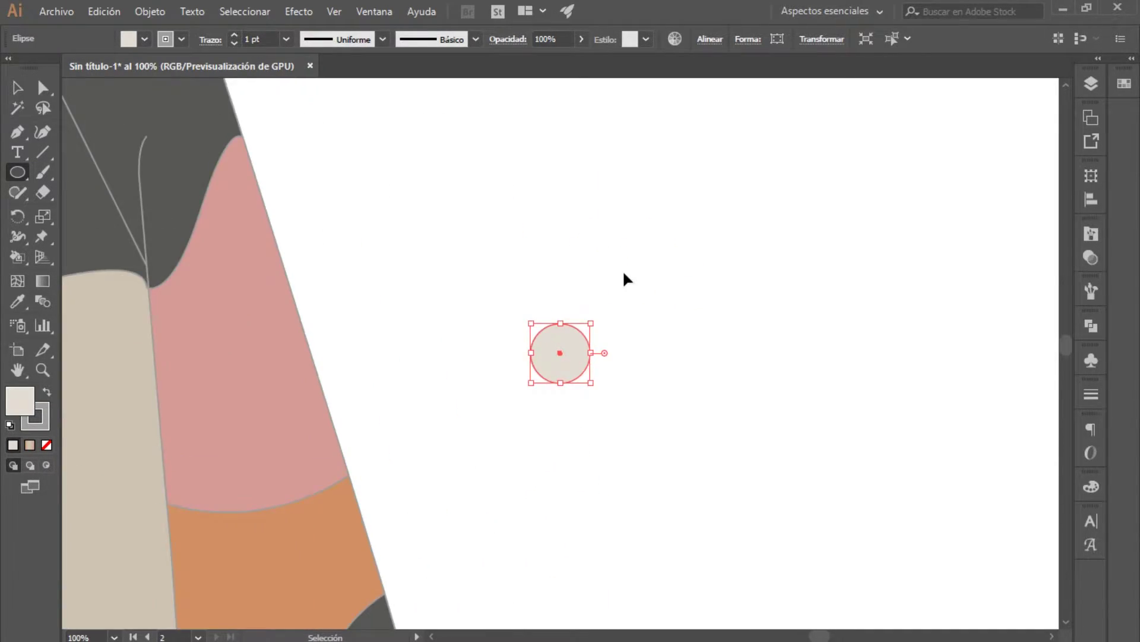
key(ctrl+plus)
key(ctrl+minus)
key(ctrl+minus)
key(ctrl+minus)
key(ctrl+plus)
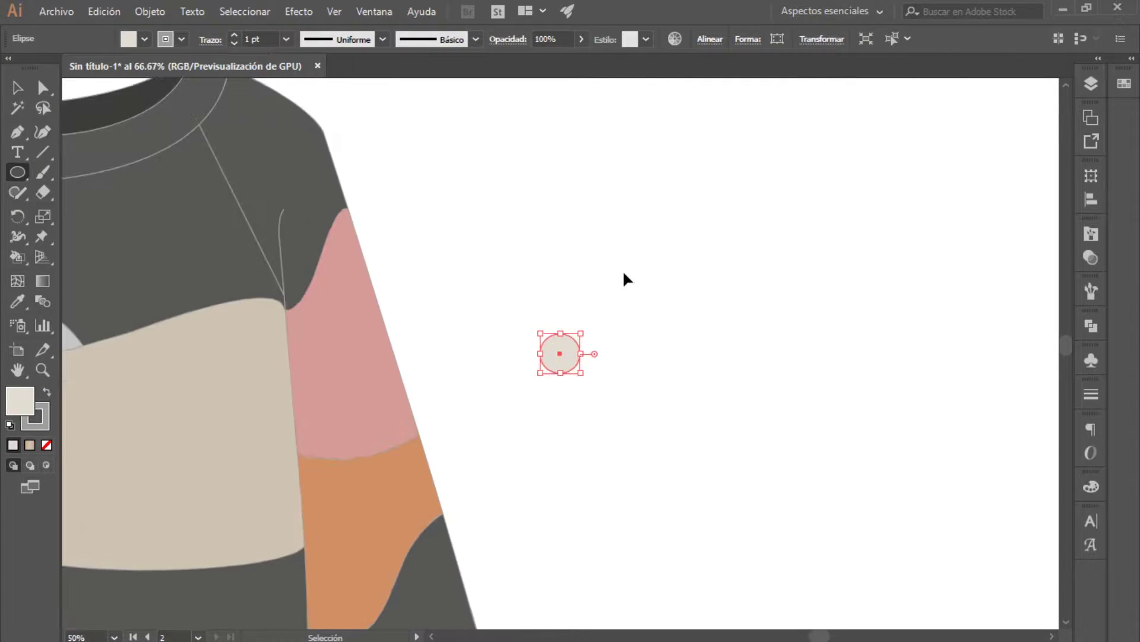
key(ctrl+plus)
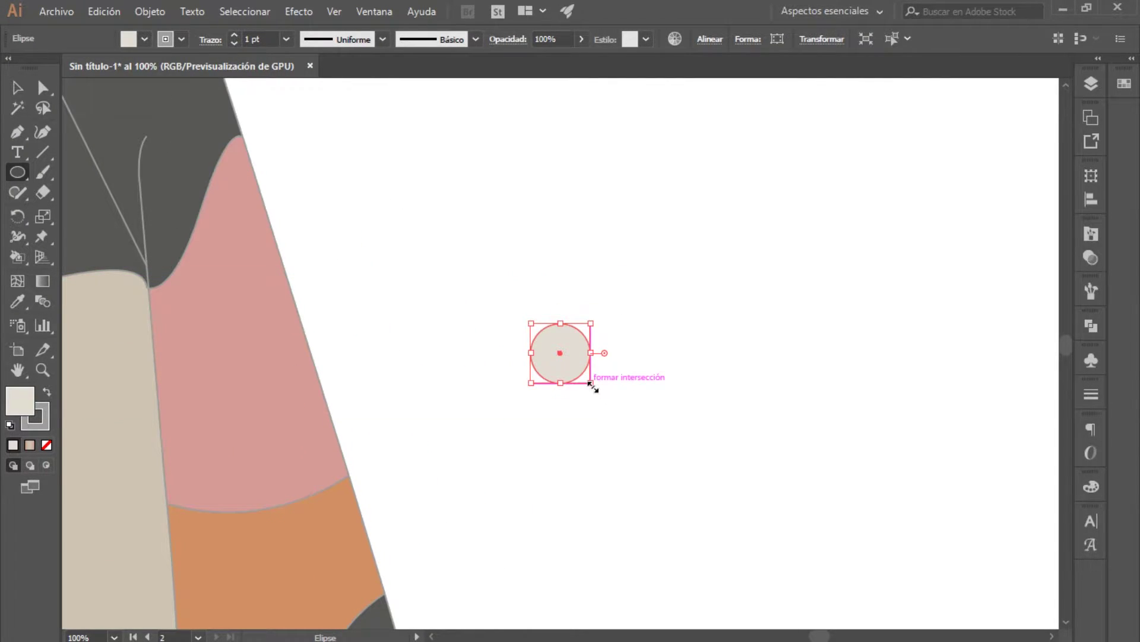
drag(591, 382, 577, 371)
key(ctrl+minus)
key(ctrl+minus)
key(ctrl+minus)
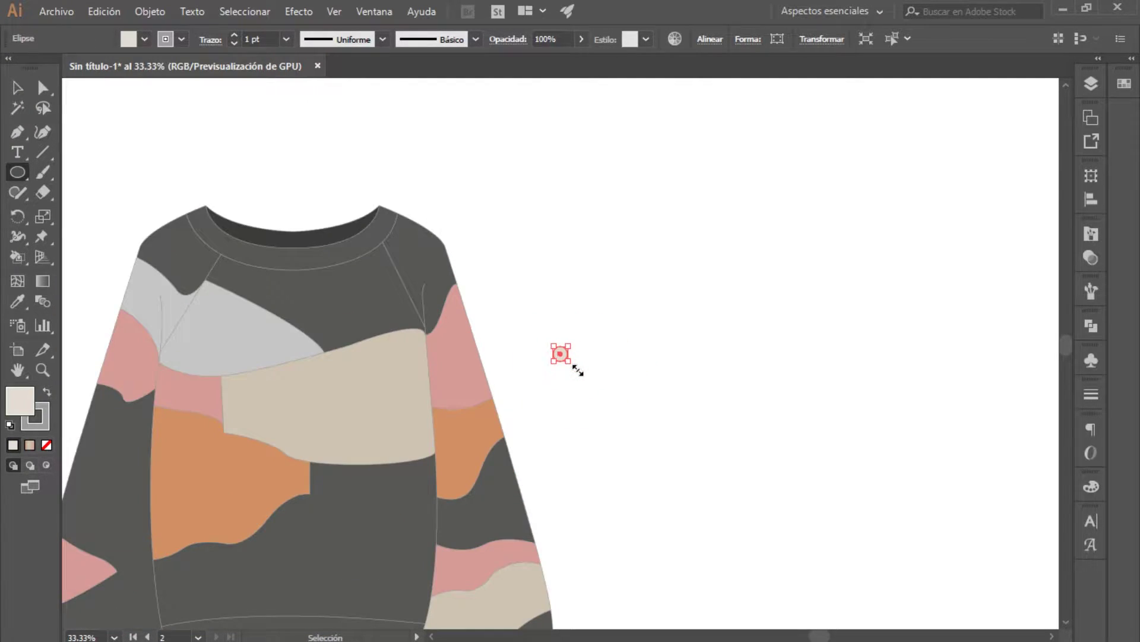
key(ctrl+plus)
key(ctrl+plus)
key(ctrl+plus)
key(ctrl+plus)
key(ctrl+plus)
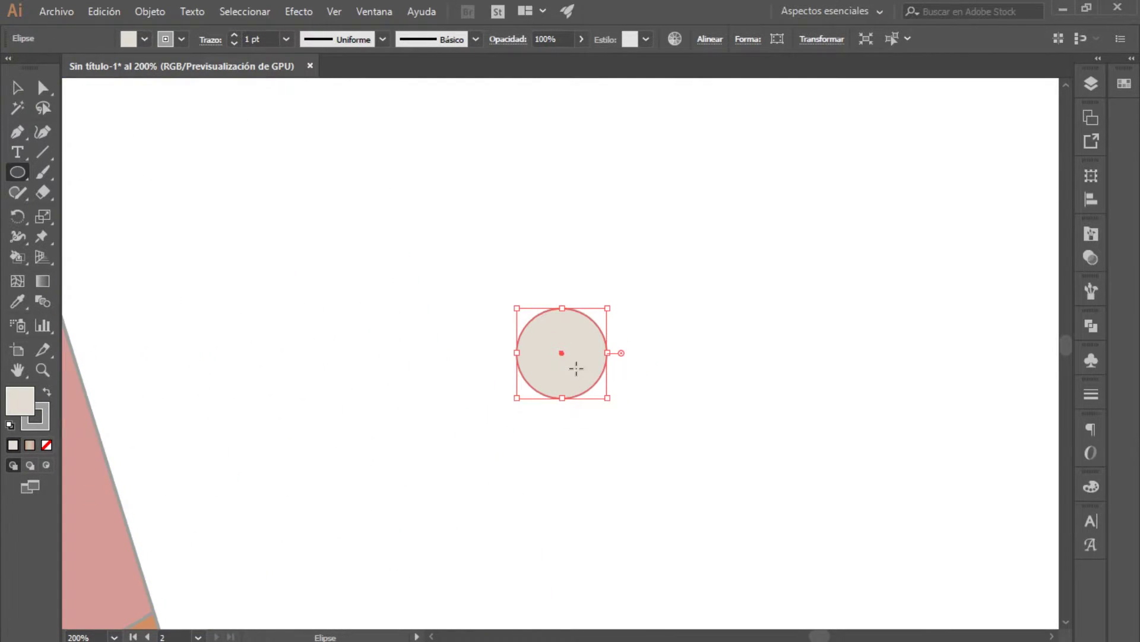
- Set the circle's stroke to None and nudge it down and left
click(17, 88)
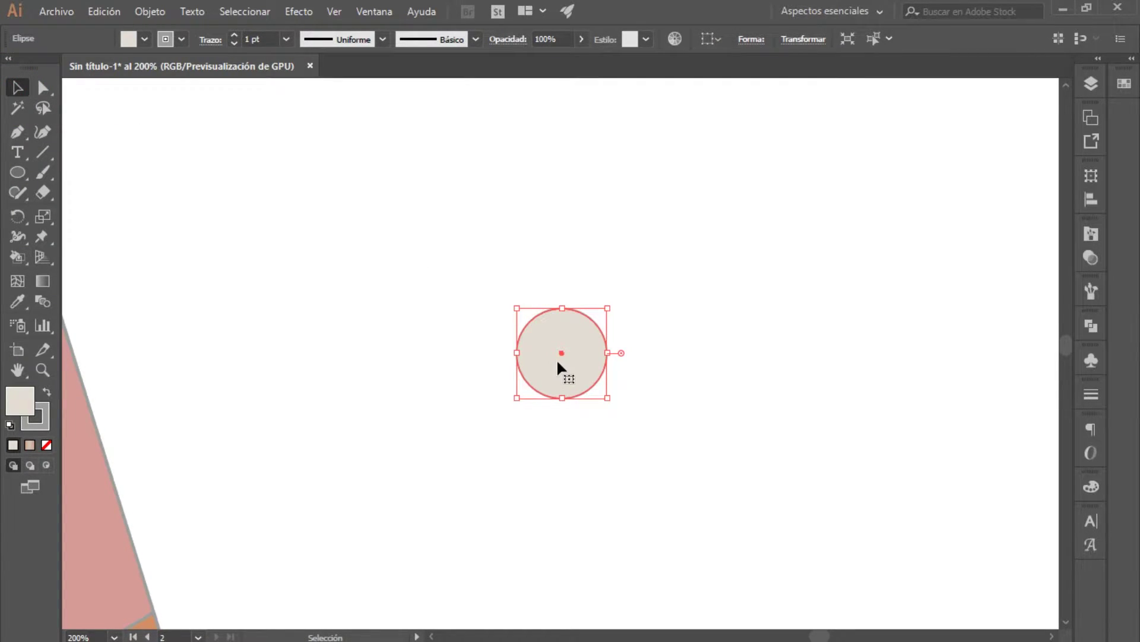
click(47, 424)
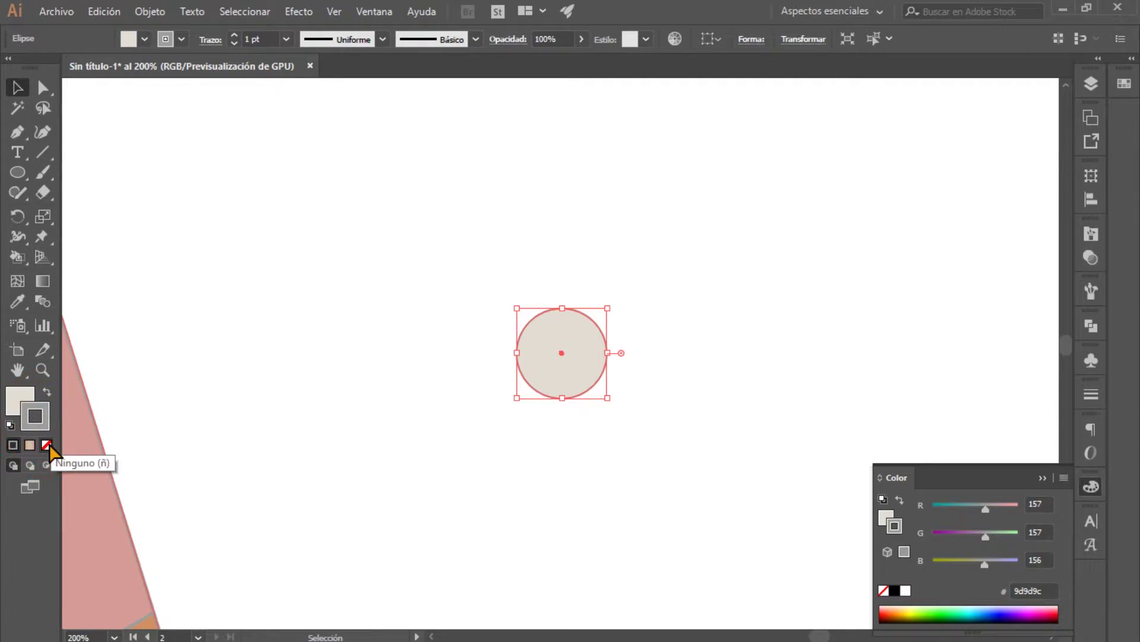
click(47, 445)
drag(579, 354, 549, 374)
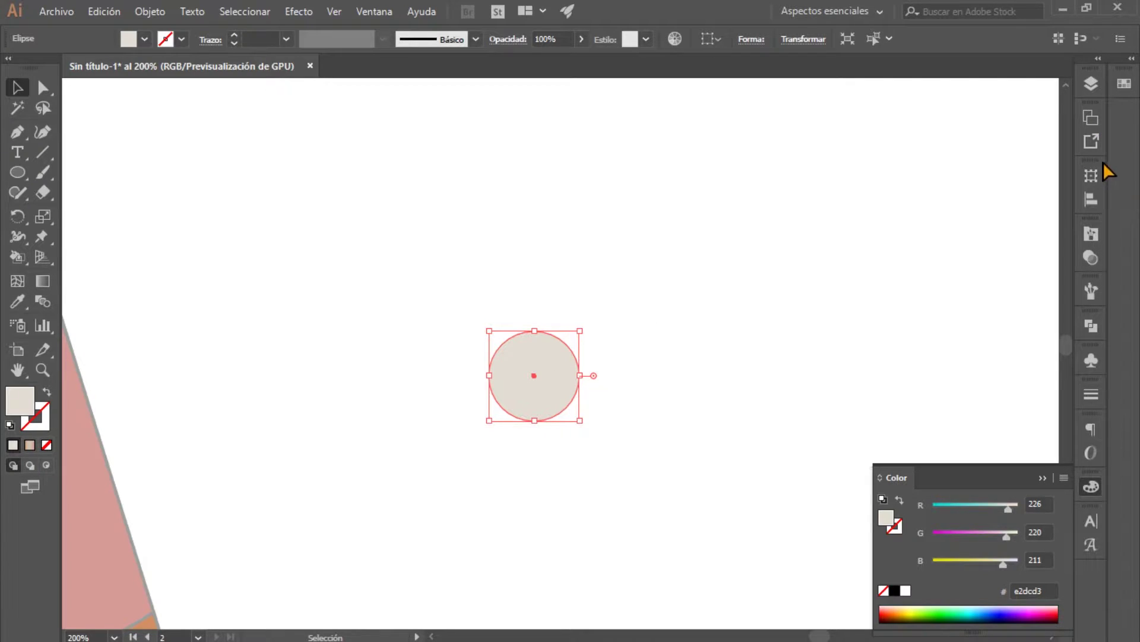
- Fill the circle black from the swatches, replacing the dark red first tried
click(1125, 83)
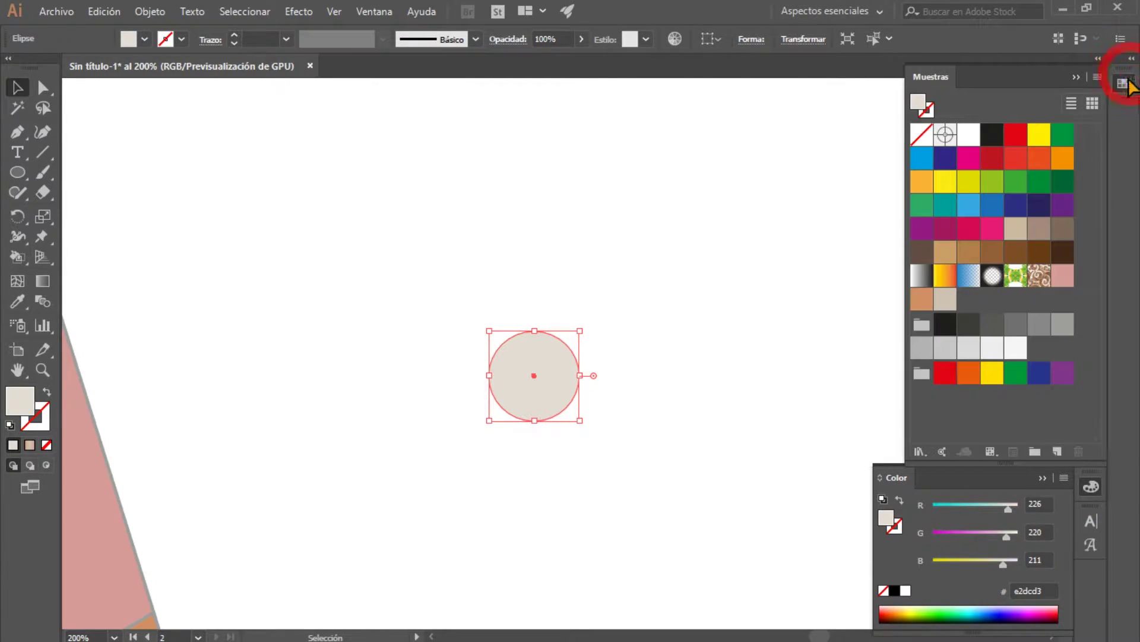
click(992, 158)
click(744, 274)
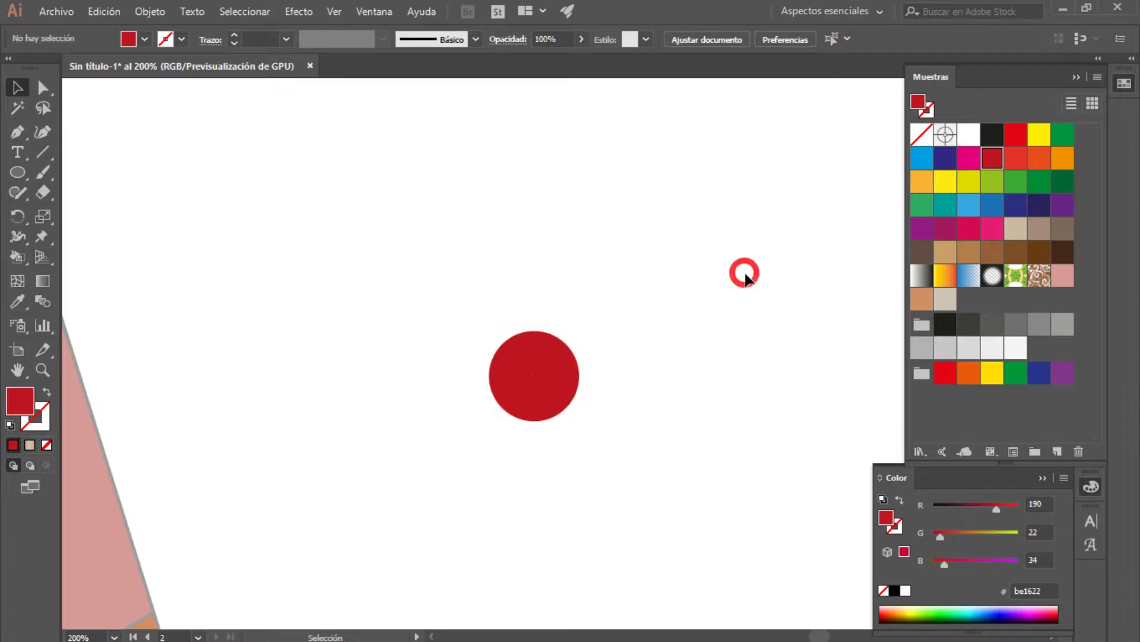
click(546, 362)
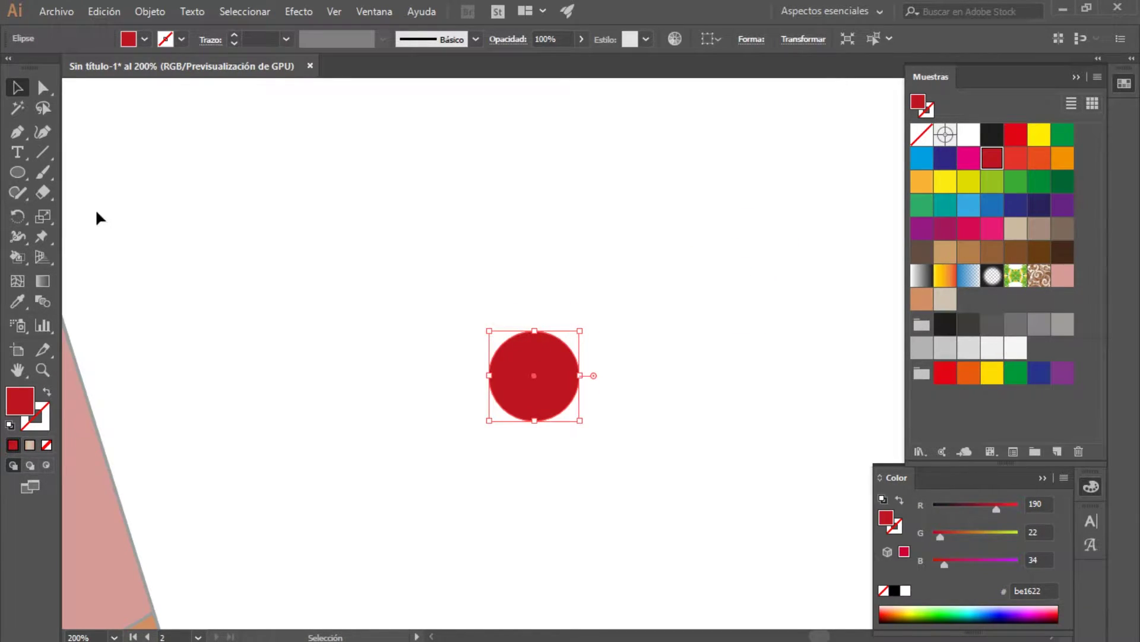
click(18, 173)
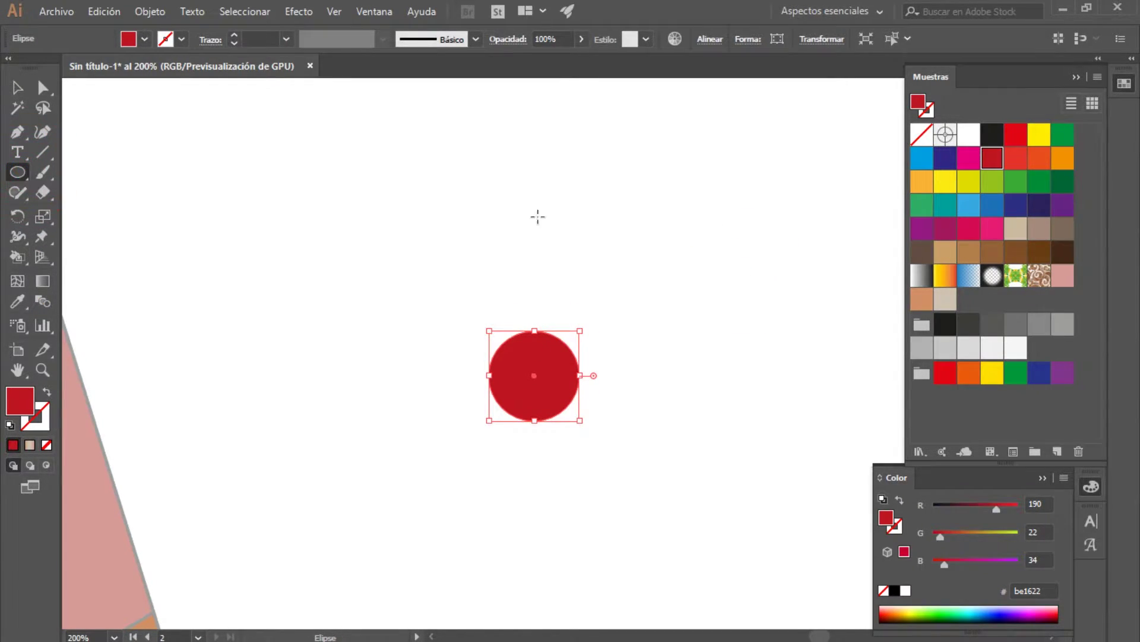
click(991, 135)
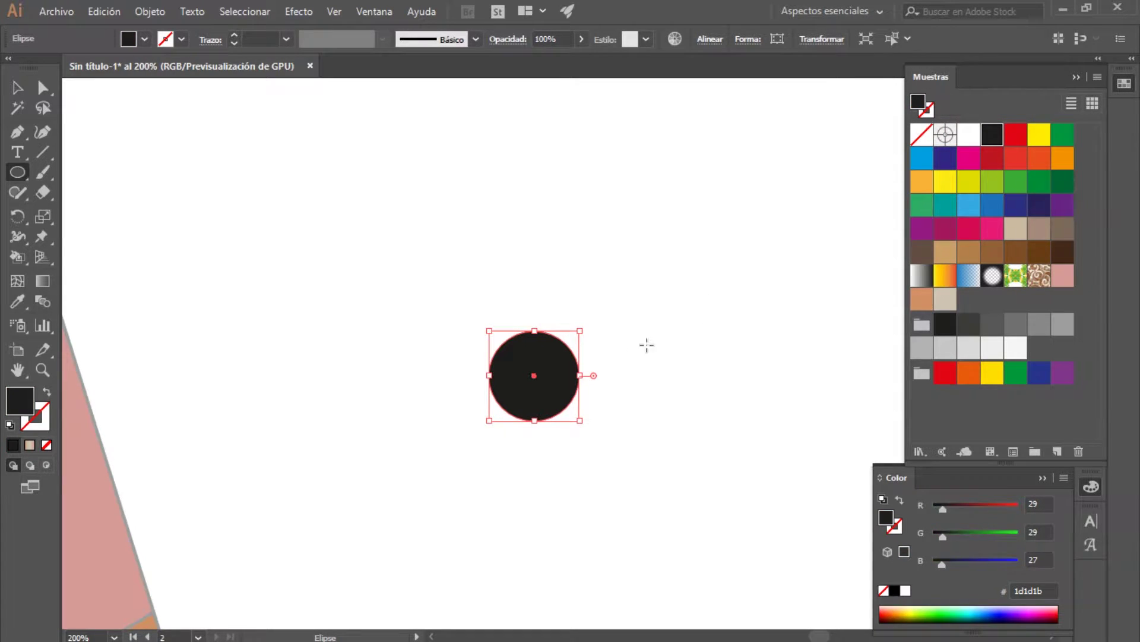
click(17, 88)
click(203, 277)
- Draw a small magenta circle near the black circle's top edge
click(18, 172)
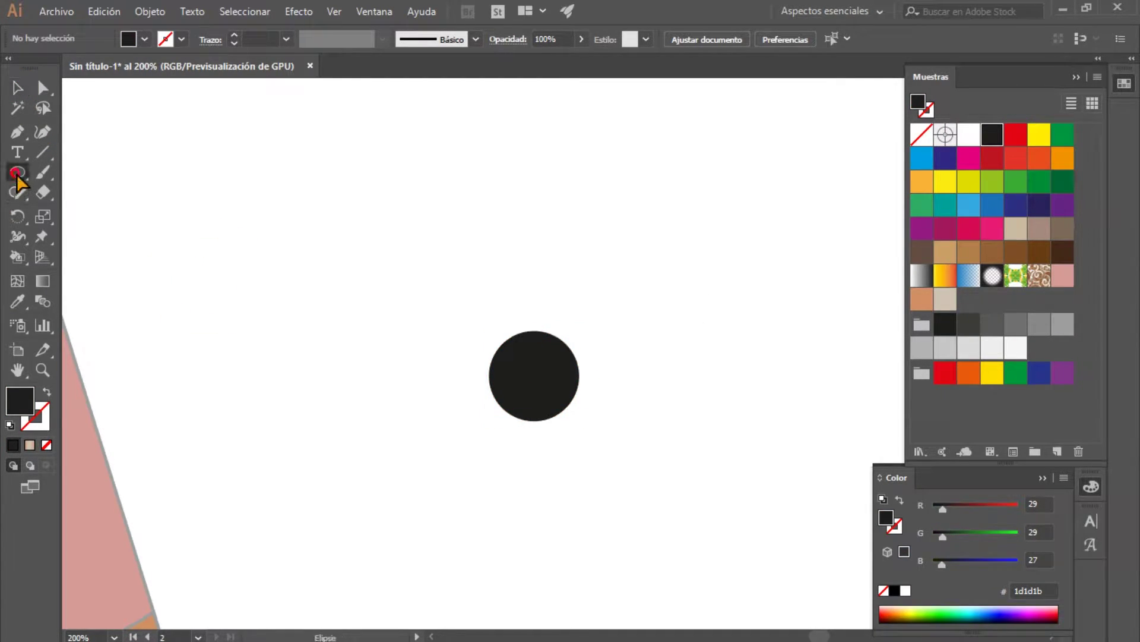
click(968, 158)
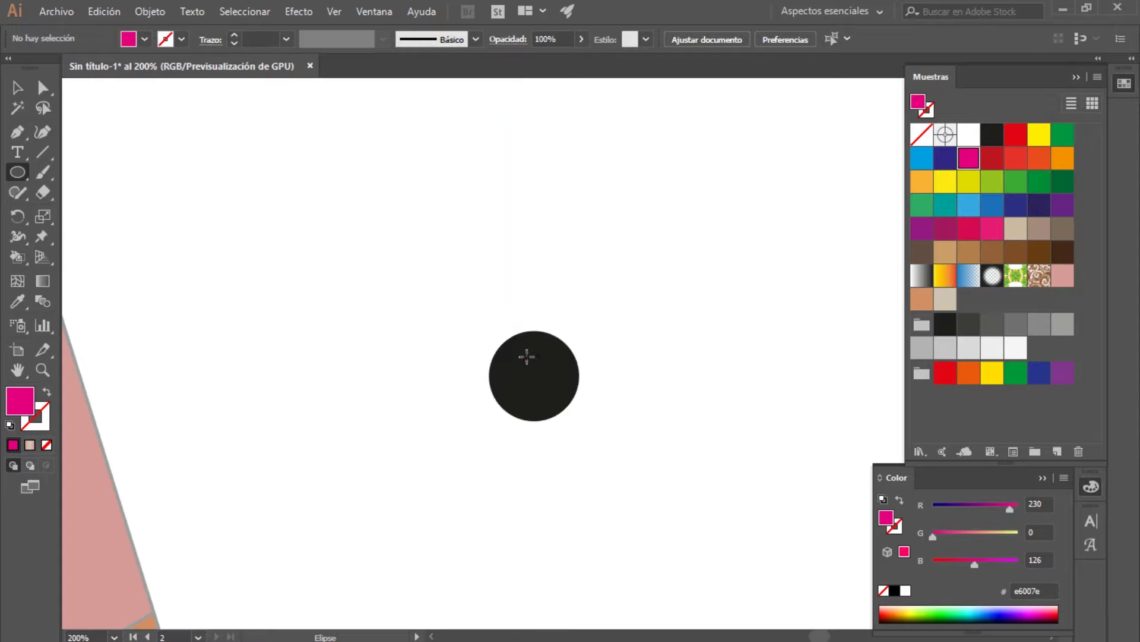
drag(526, 340, 544, 358)
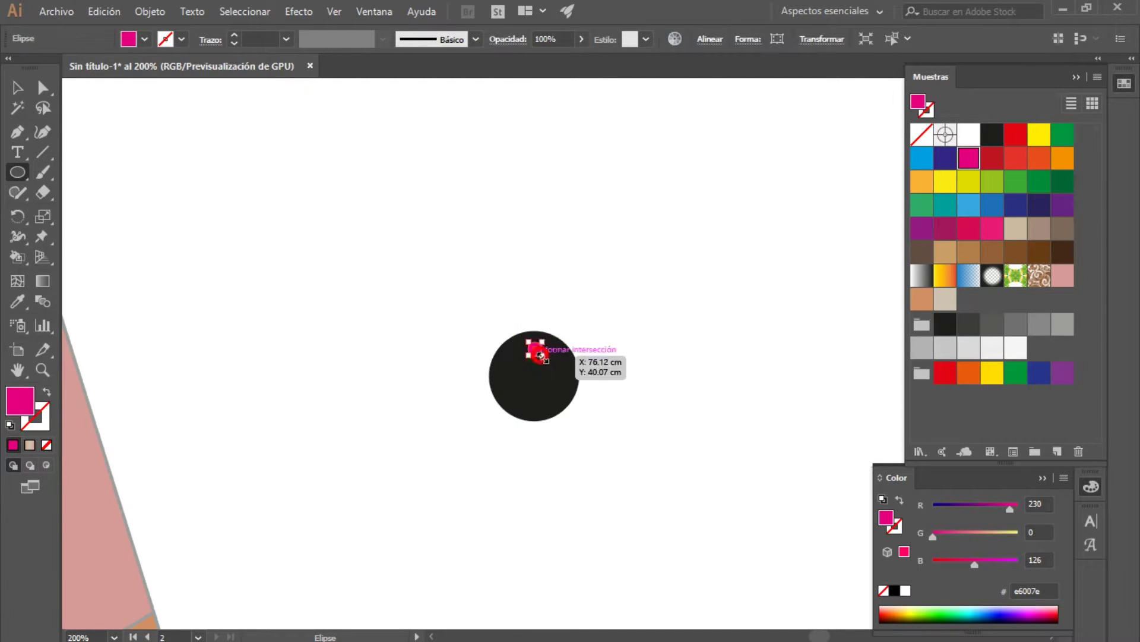
click(17, 88)
click(634, 303)
- Select both circles and apply Horizontal Align Center
drag(634, 303, 491, 518)
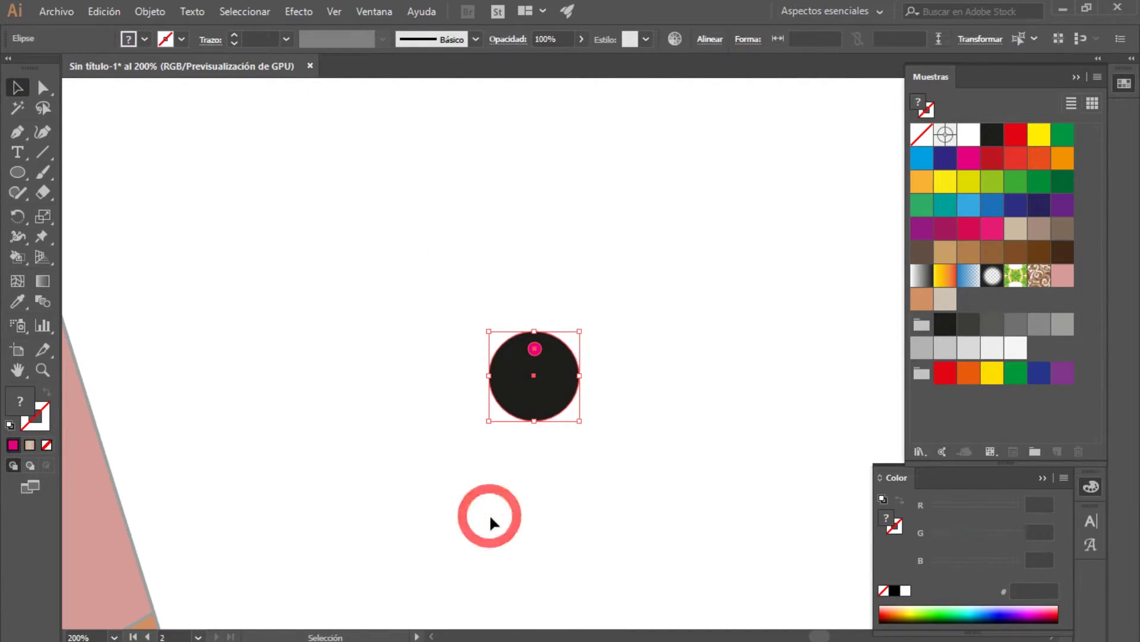
click(710, 39)
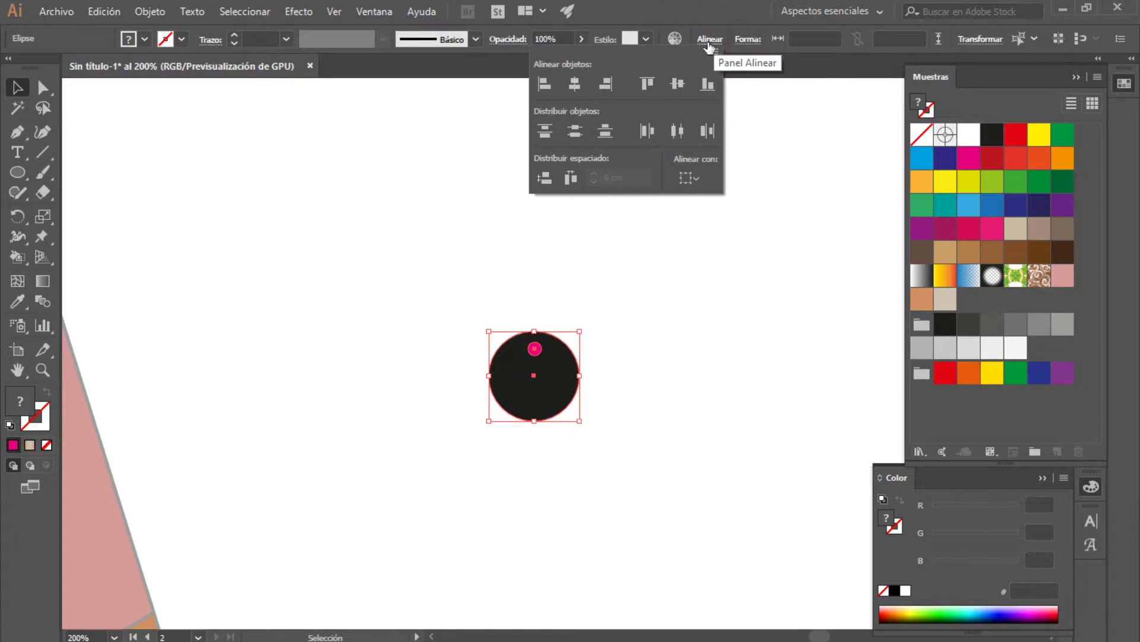
click(581, 88)
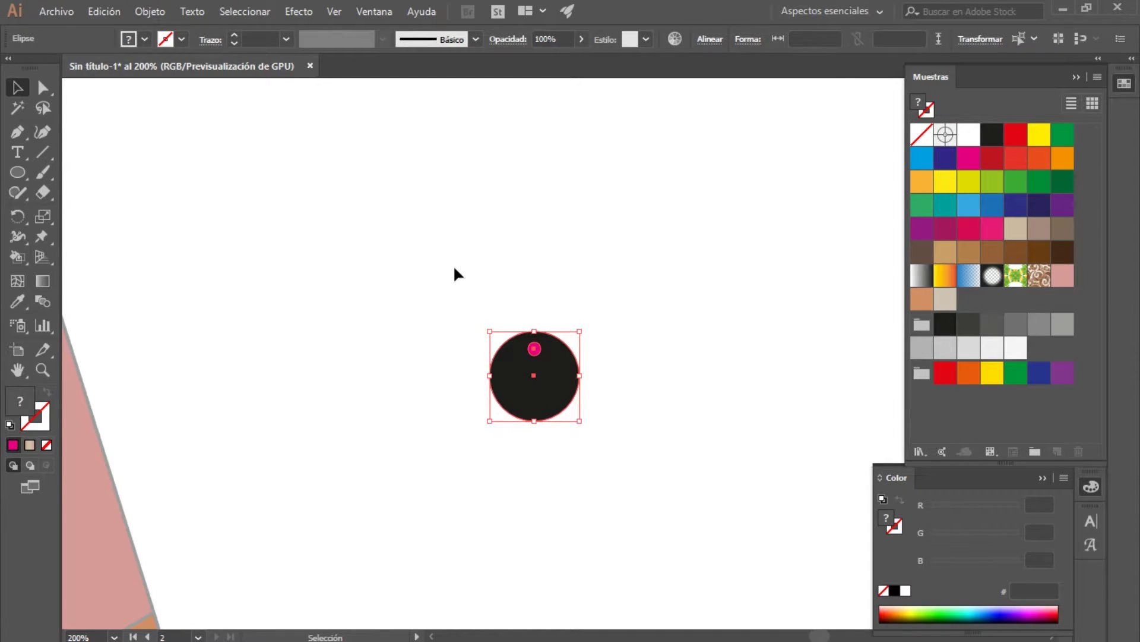
- Collapse the Color and Swatches panels and float the Pathfinder panel over the canvas
drag(455, 267, 649, 506)
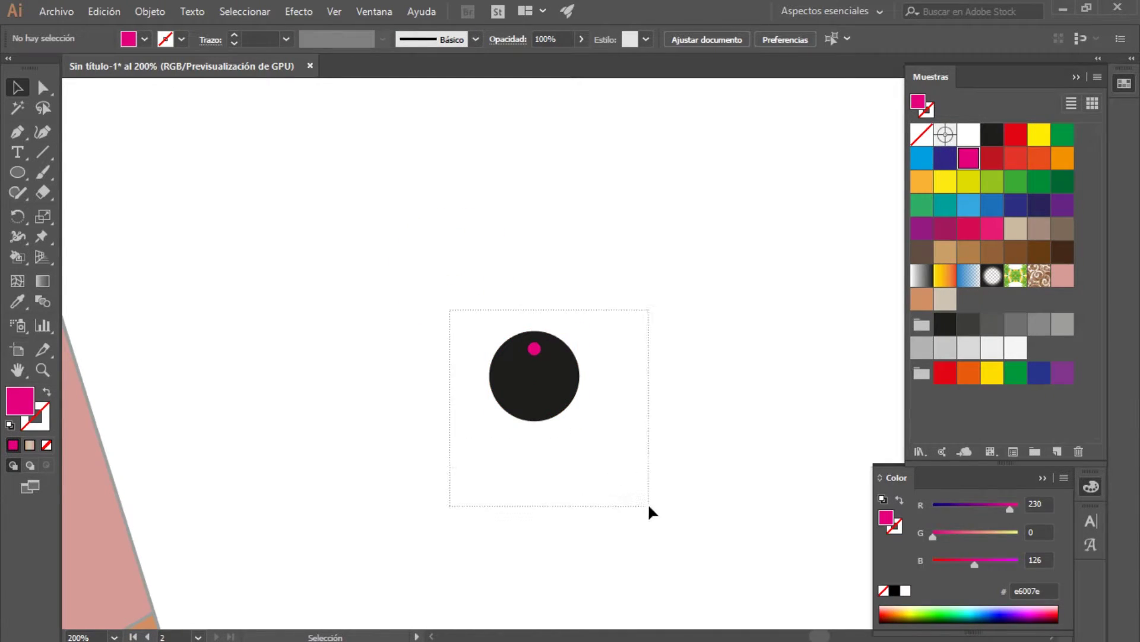
click(1034, 473)
click(1076, 77)
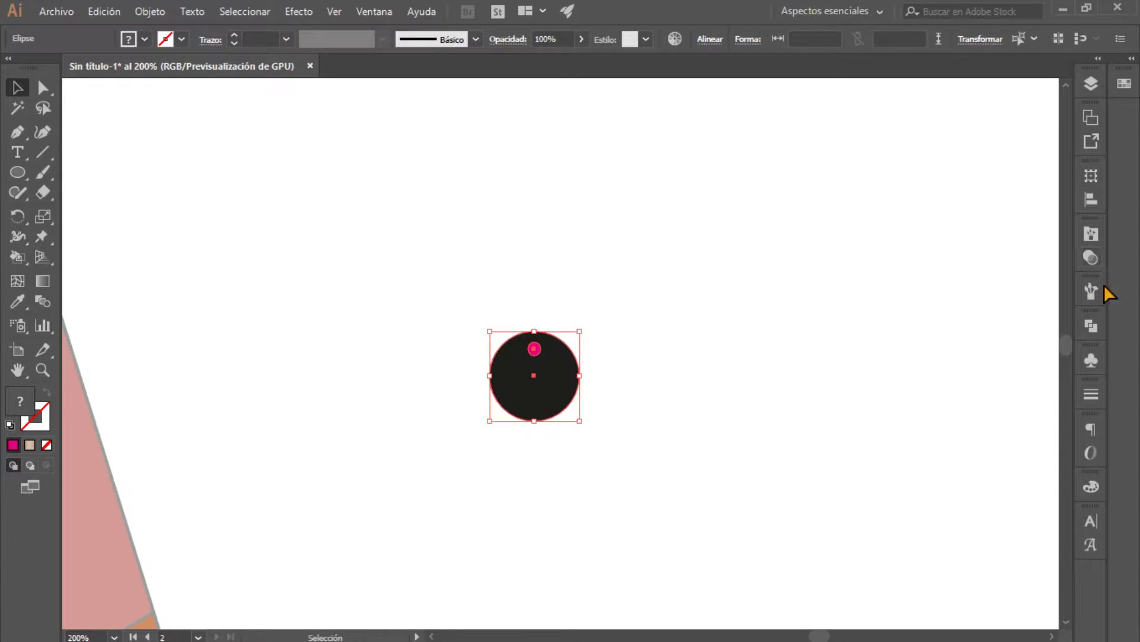
click(1088, 327)
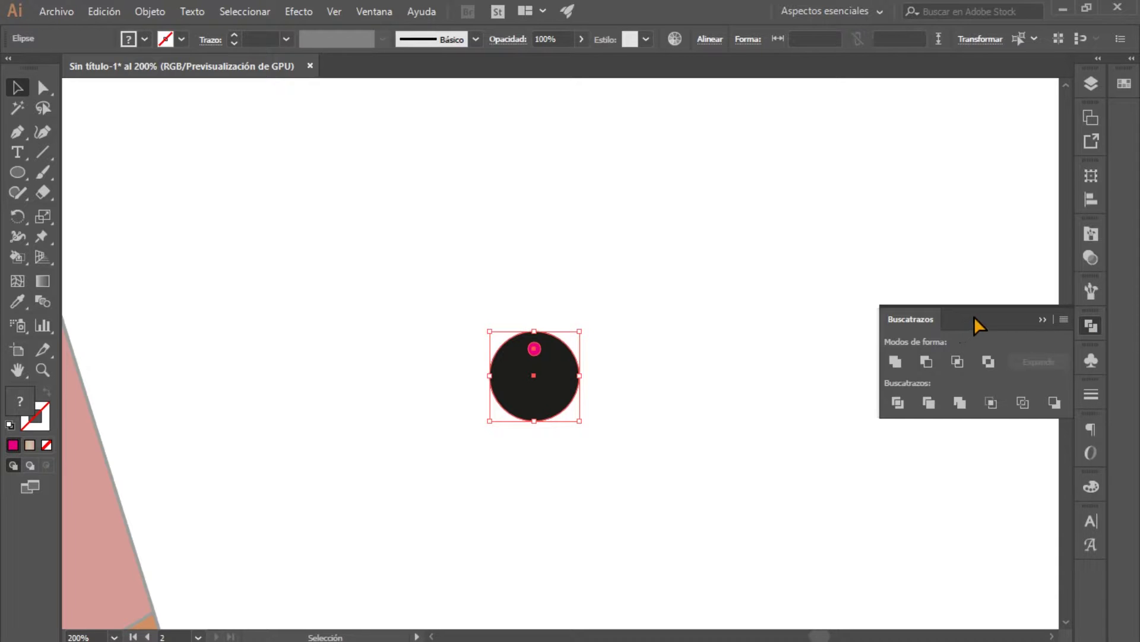
mouse_move(975, 316)
mouse_down()
mouse_move(928, 297)
mouse_move(921, 269)
mouse_up()
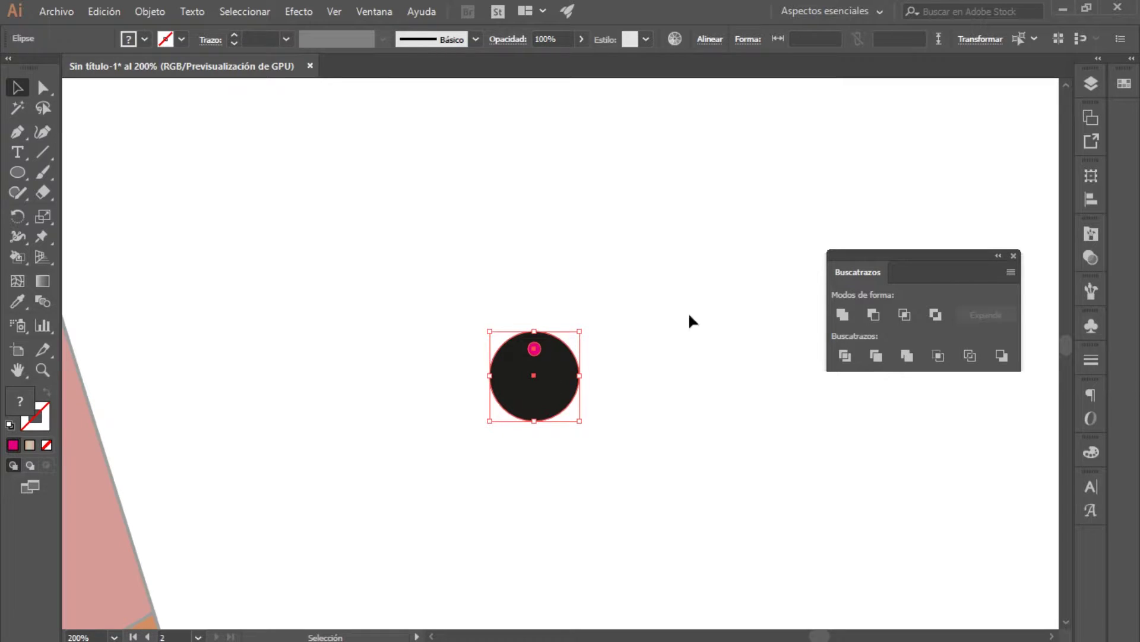
- Exclude the small circle from the large one and move the resulting bead onto the beige sweater panel
click(938, 319)
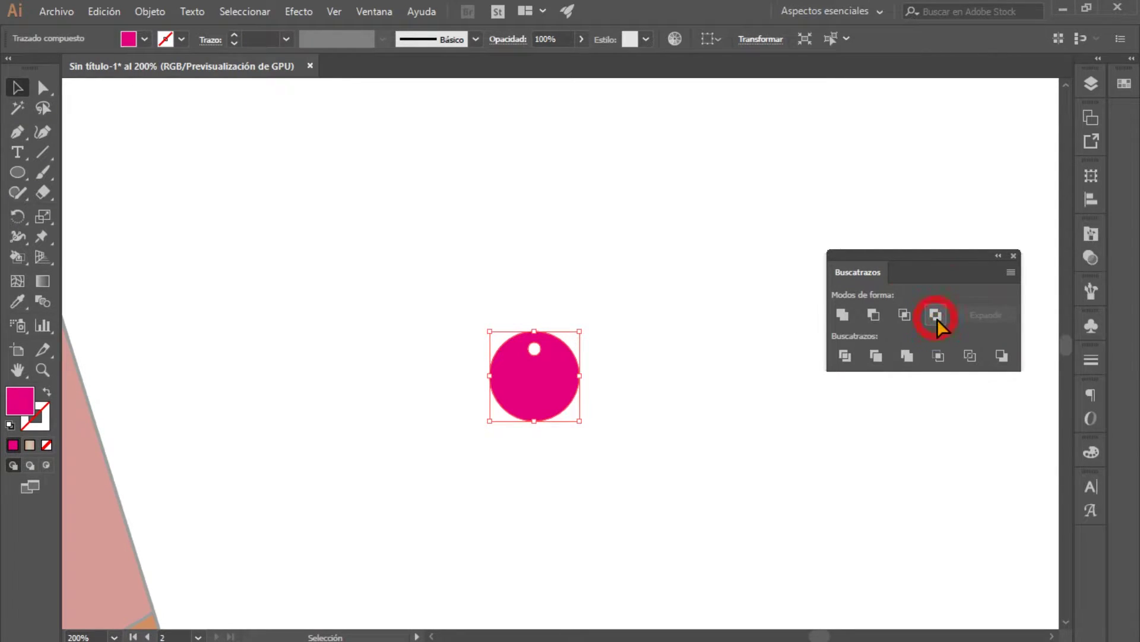
click(682, 364)
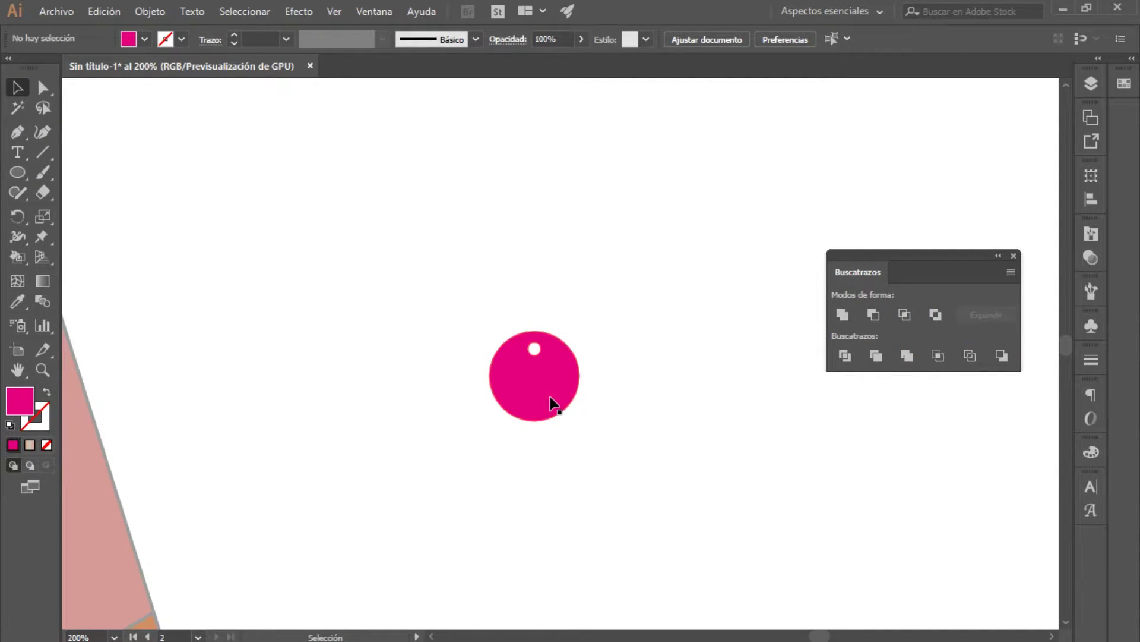
drag(414, 426, 634, 410)
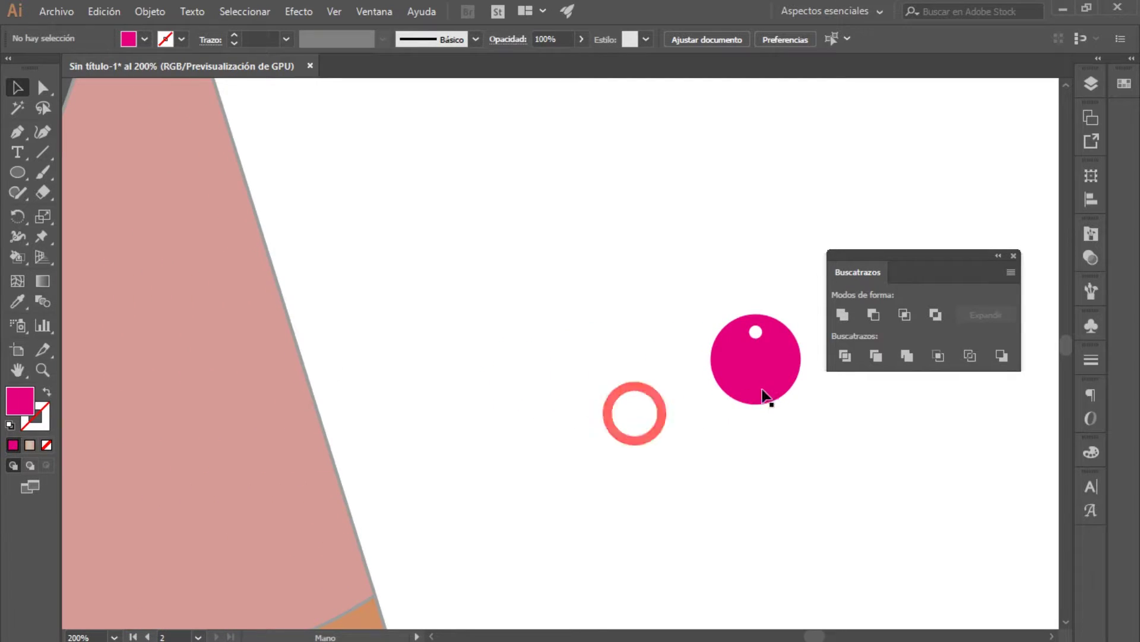
drag(731, 377, 245, 399)
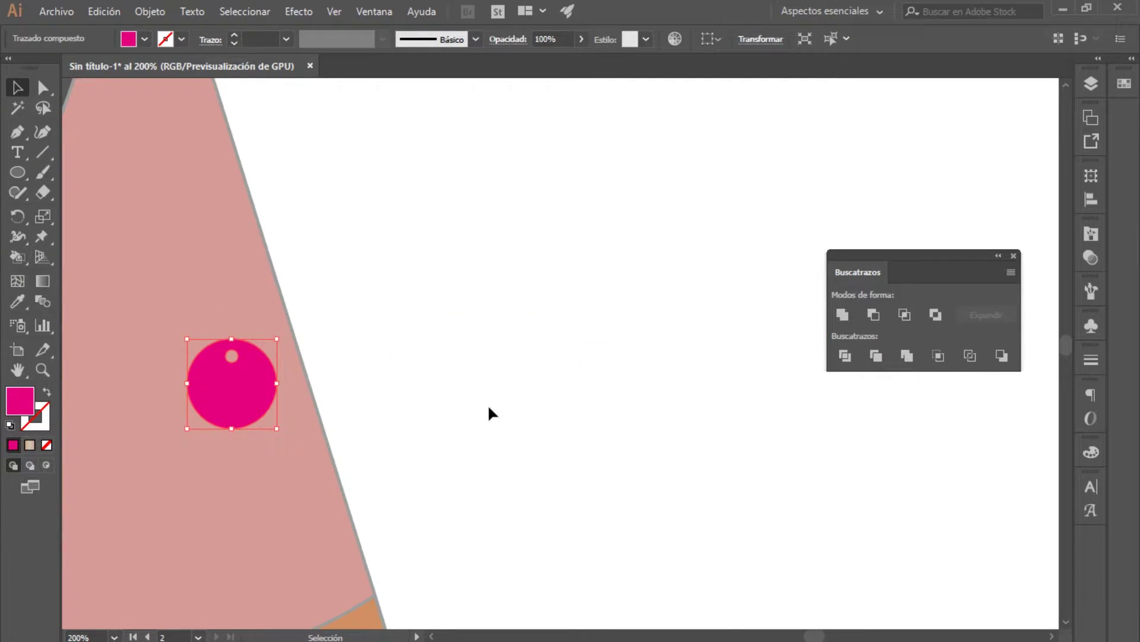
drag(474, 402, 840, 410)
mouse_move(622, 398)
mouse_down()
mouse_move(463, 382)
mouse_move(274, 225)
mouse_move(417, 270)
mouse_move(309, 410)
mouse_up()
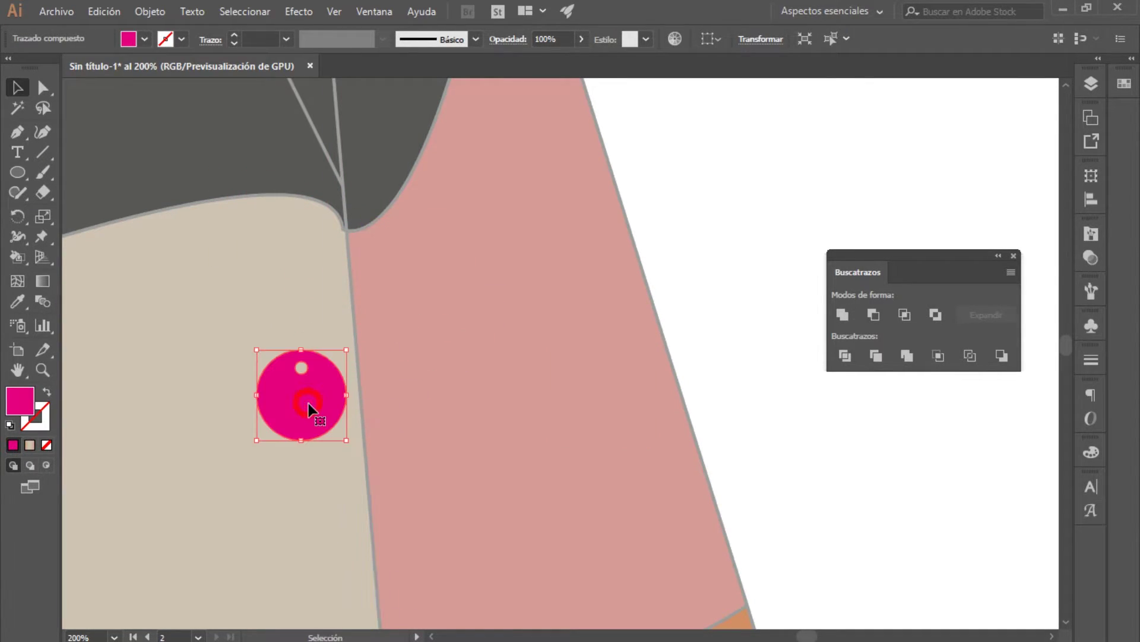
key(ctrl+minus)
key(ctrl+minus)
key(ctrl+minus)
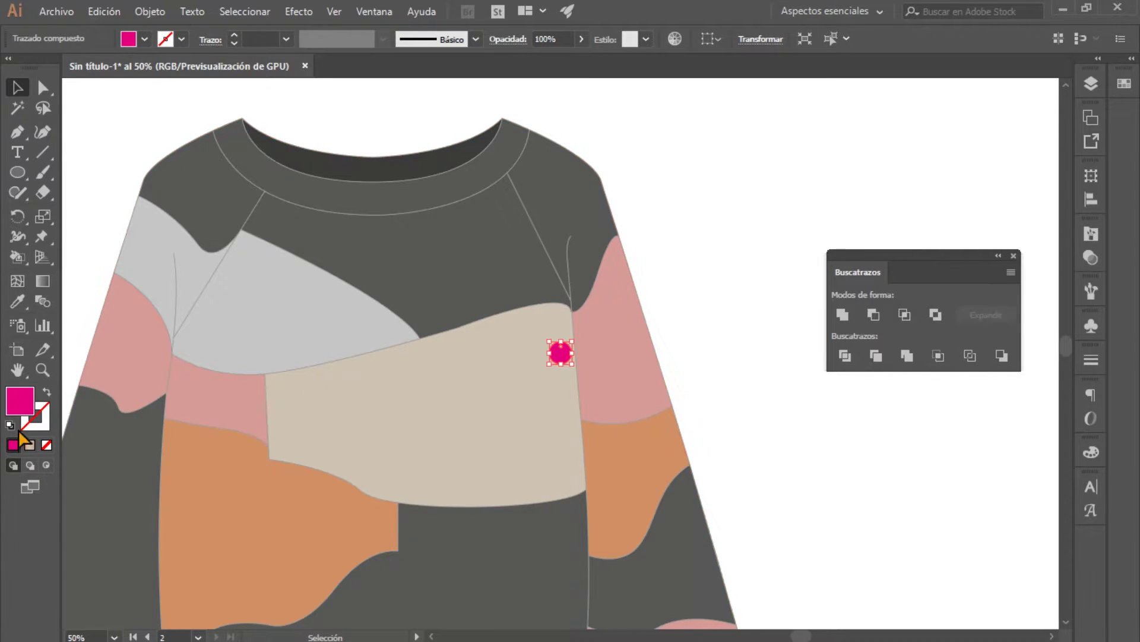
- Fill the bead with pale cream #f4f1d3, then zoom out to 25%
double_click(22, 403)
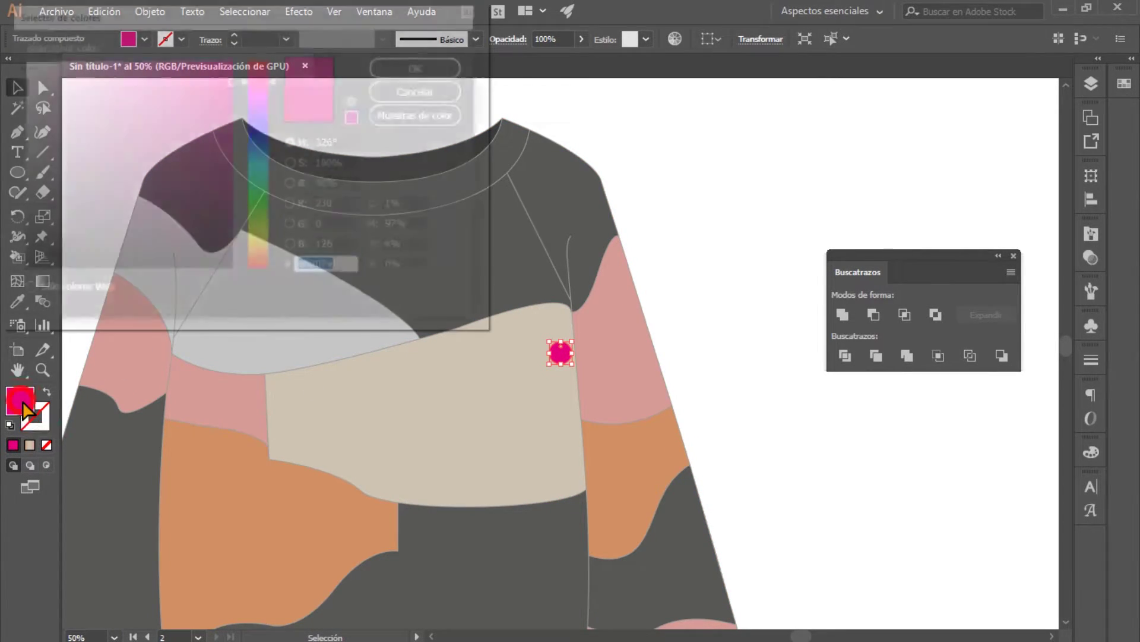
click(260, 241)
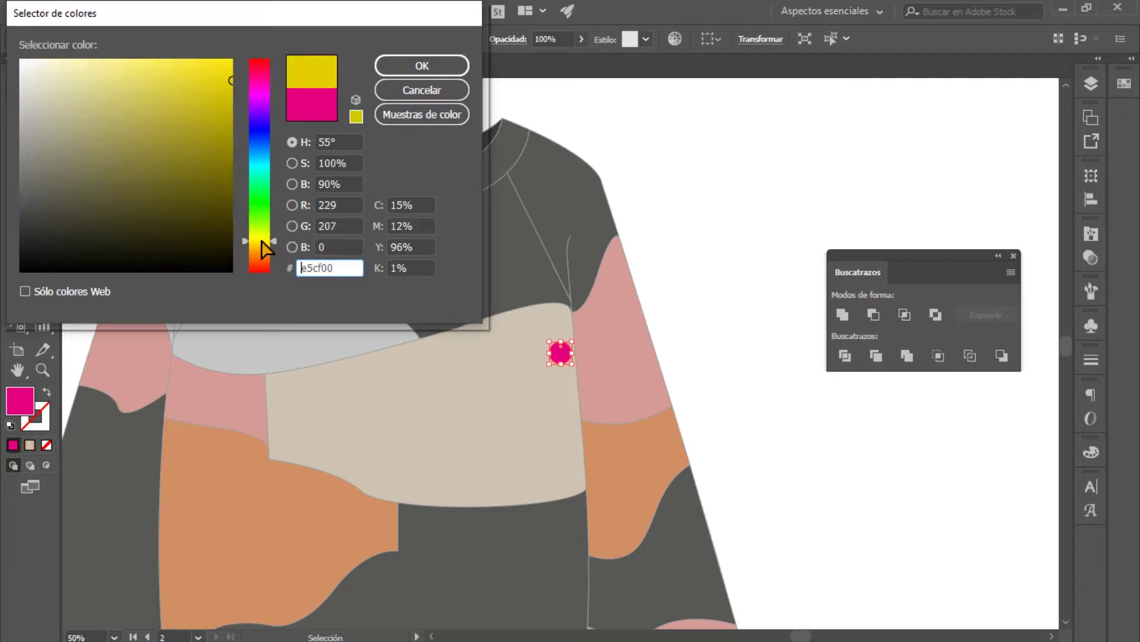
drag(42, 71, 50, 65)
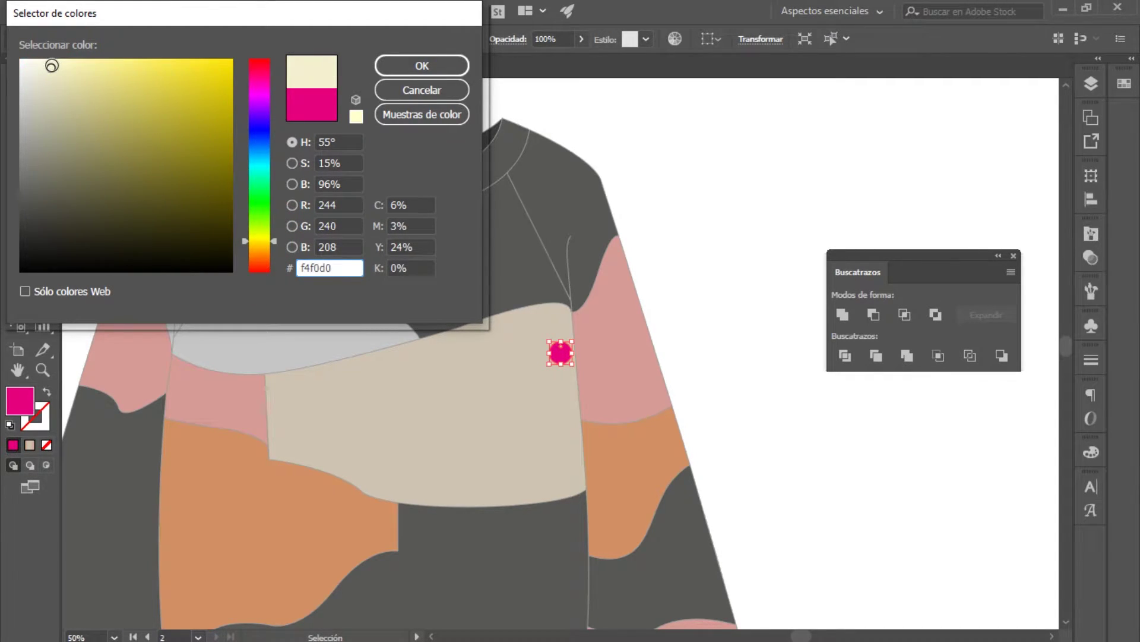
click(395, 68)
click(17, 87)
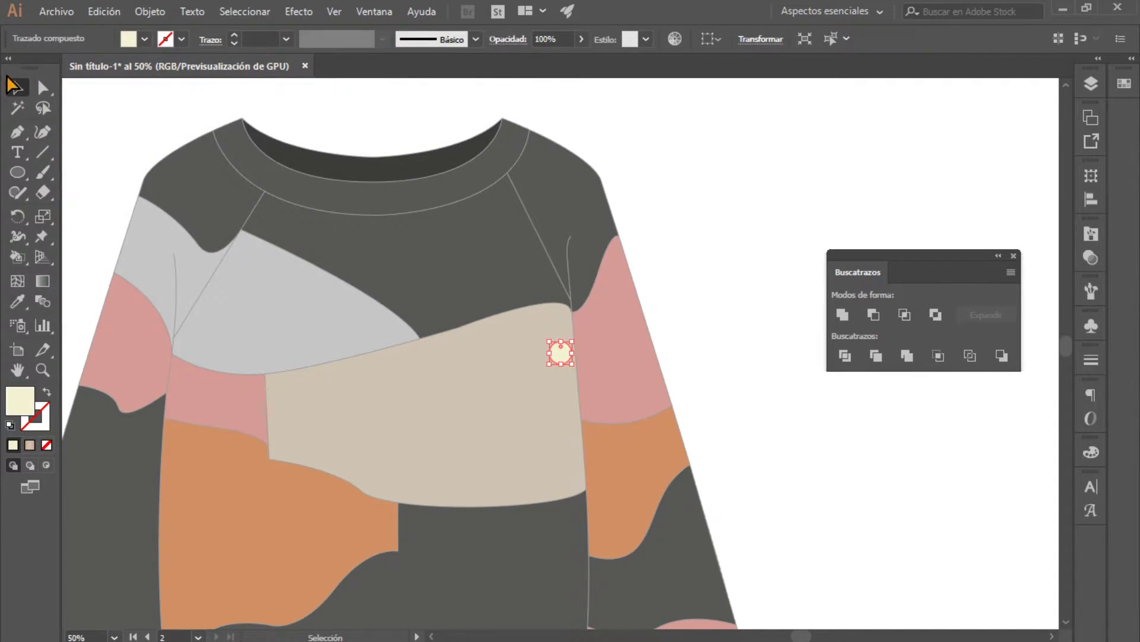
click(153, 122)
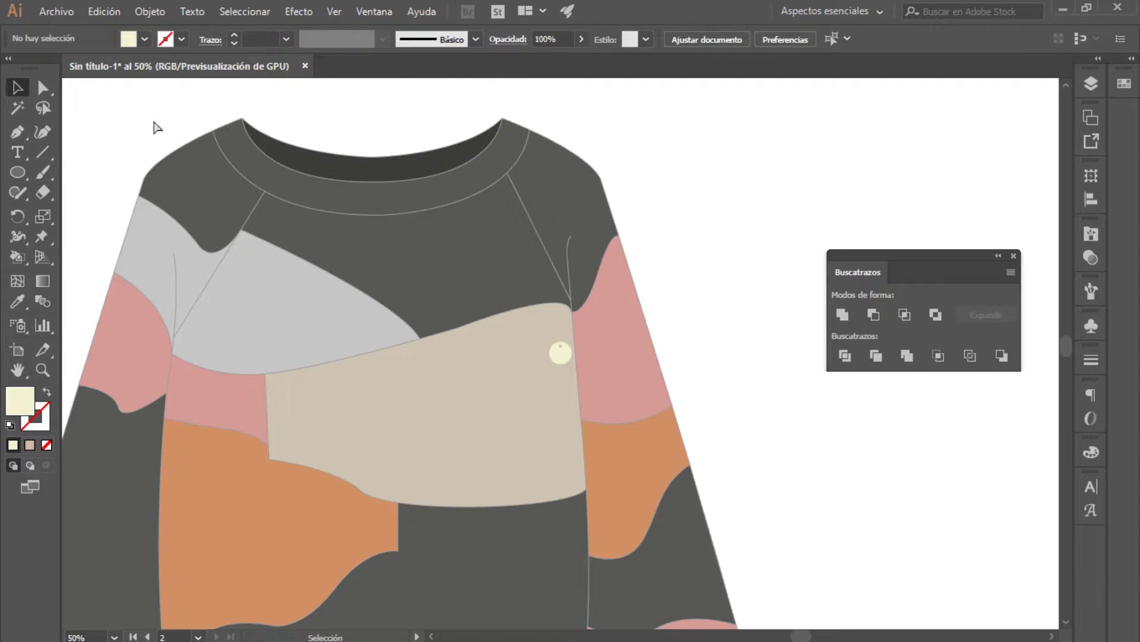
key(ctrl+minus)
drag(367, 233, 170, 198)
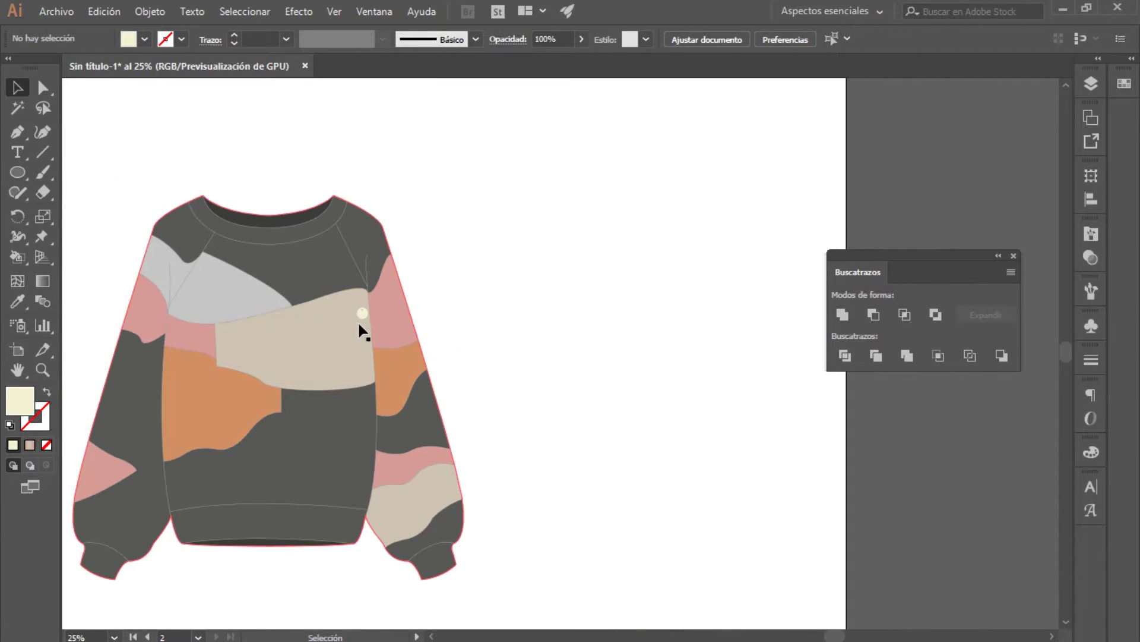
- Move the cream bead to blank canvas and save it as a new pattern brush in Brushes
drag(362, 311, 527, 306)
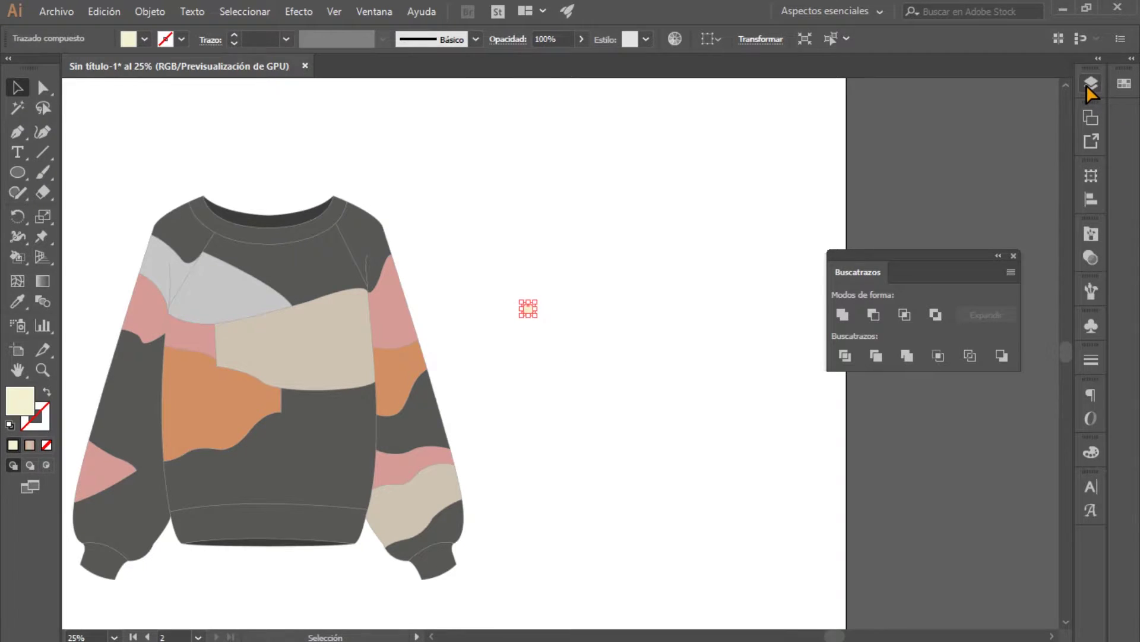
click(1095, 291)
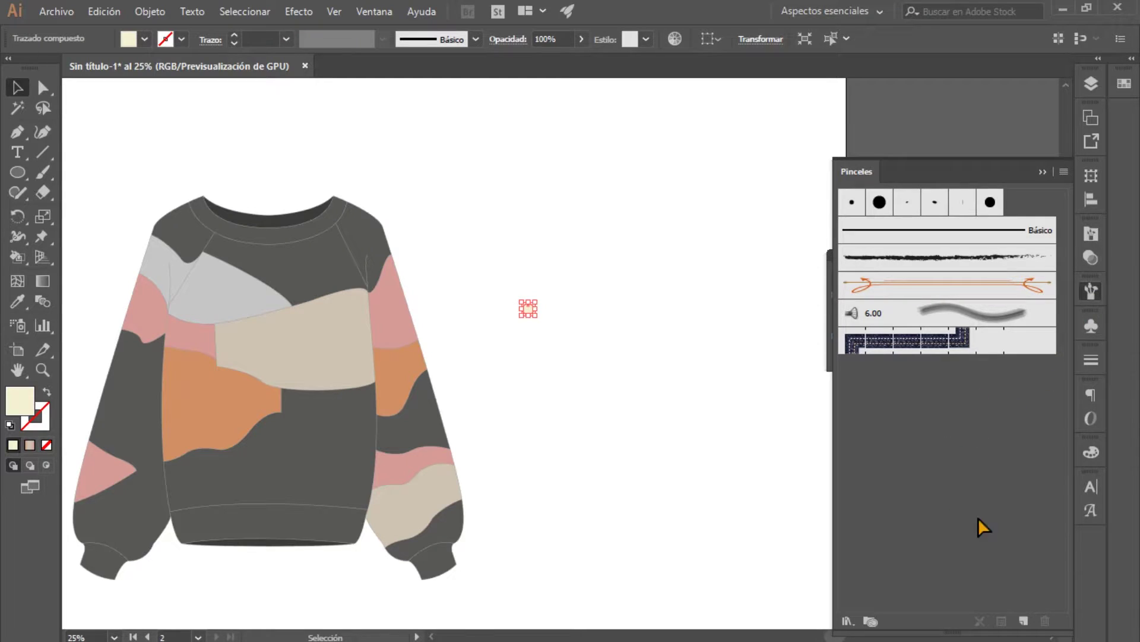
click(594, 355)
mouse_move(527, 310)
mouse_down()
mouse_move(543, 326)
mouse_move(886, 385)
mouse_up()
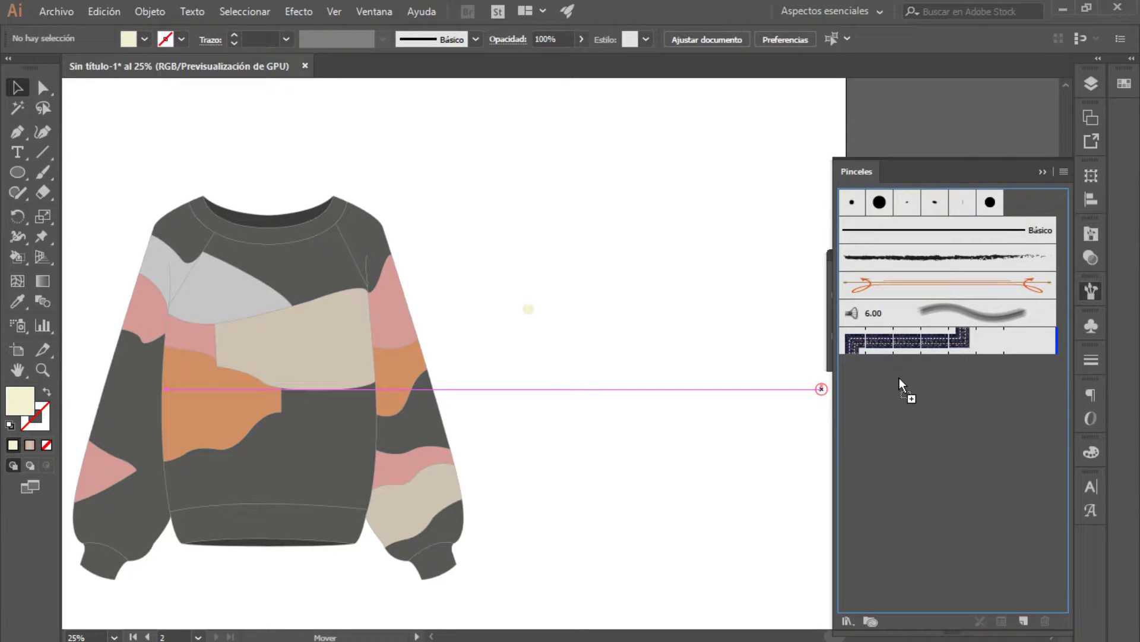
drag(900, 378, 900, 377)
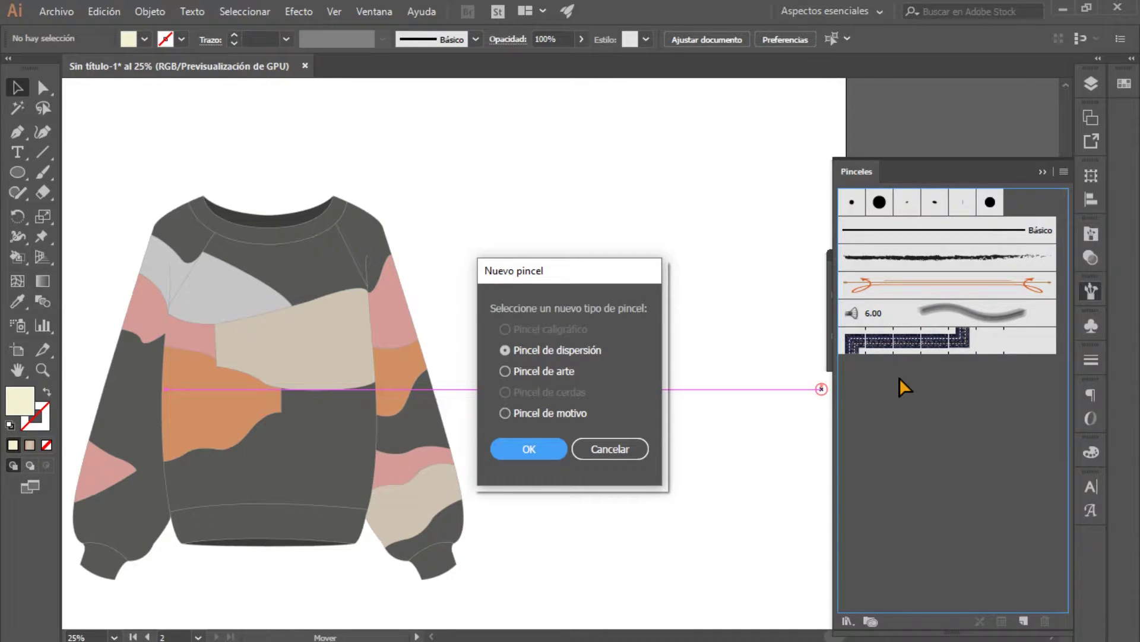
click(505, 412)
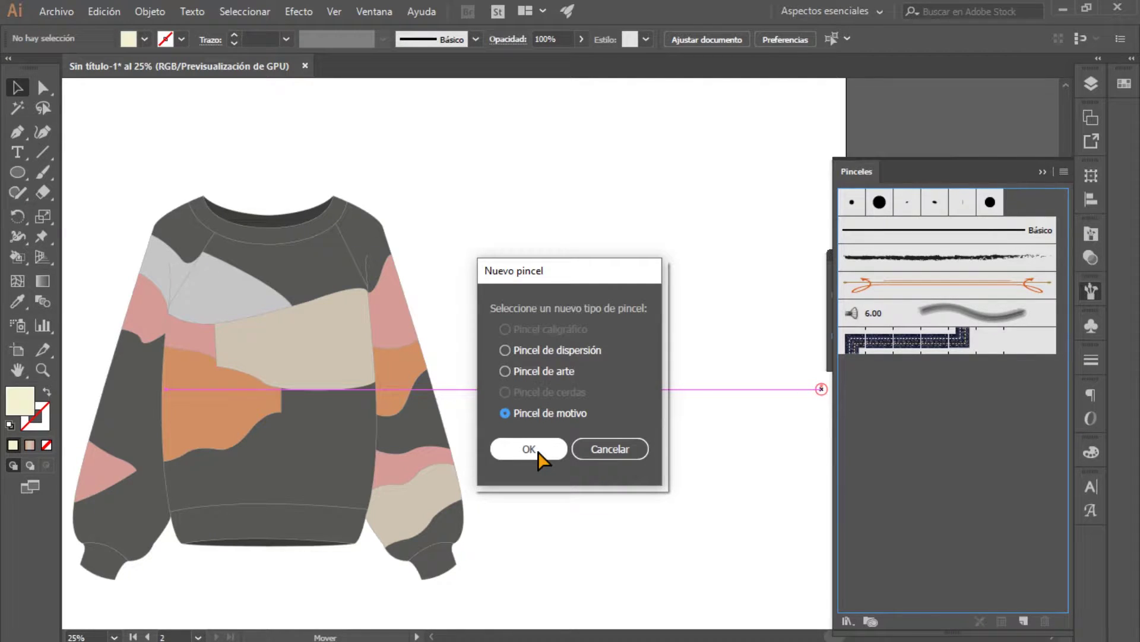
click(539, 453)
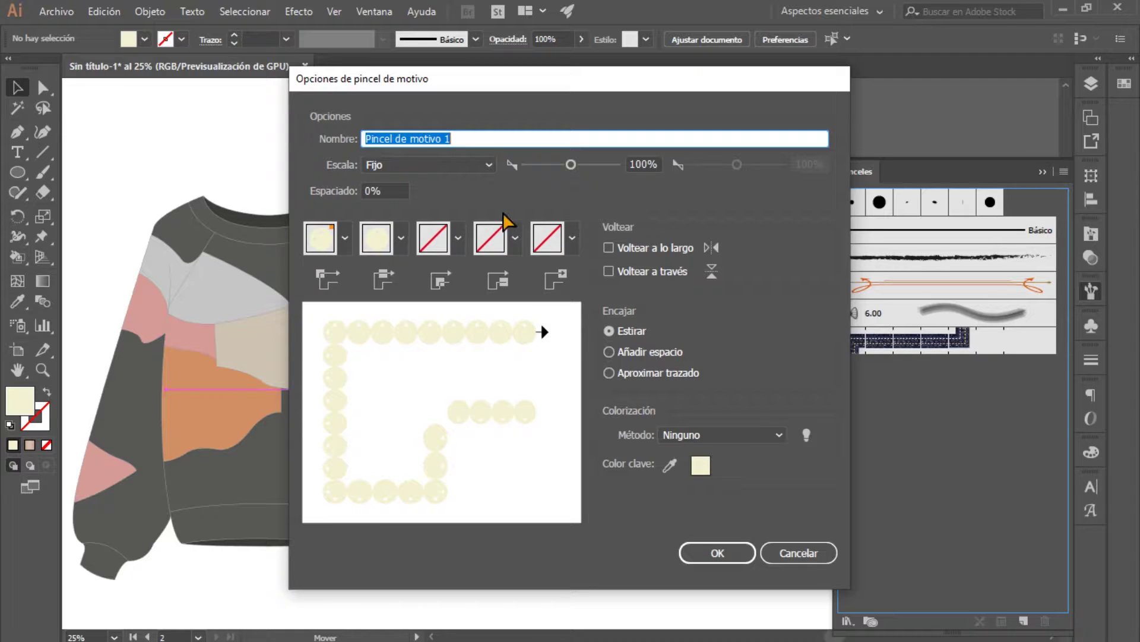
click(715, 555)
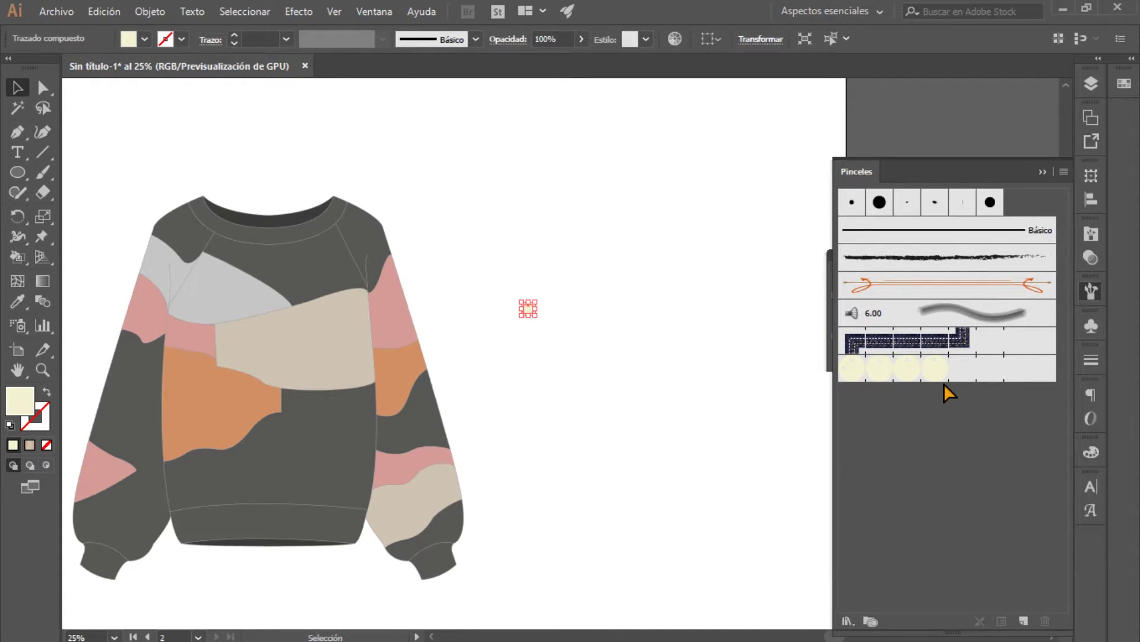
- Marquee-select the whole sweater artwork and briefly inspect its anchor points
click(745, 383)
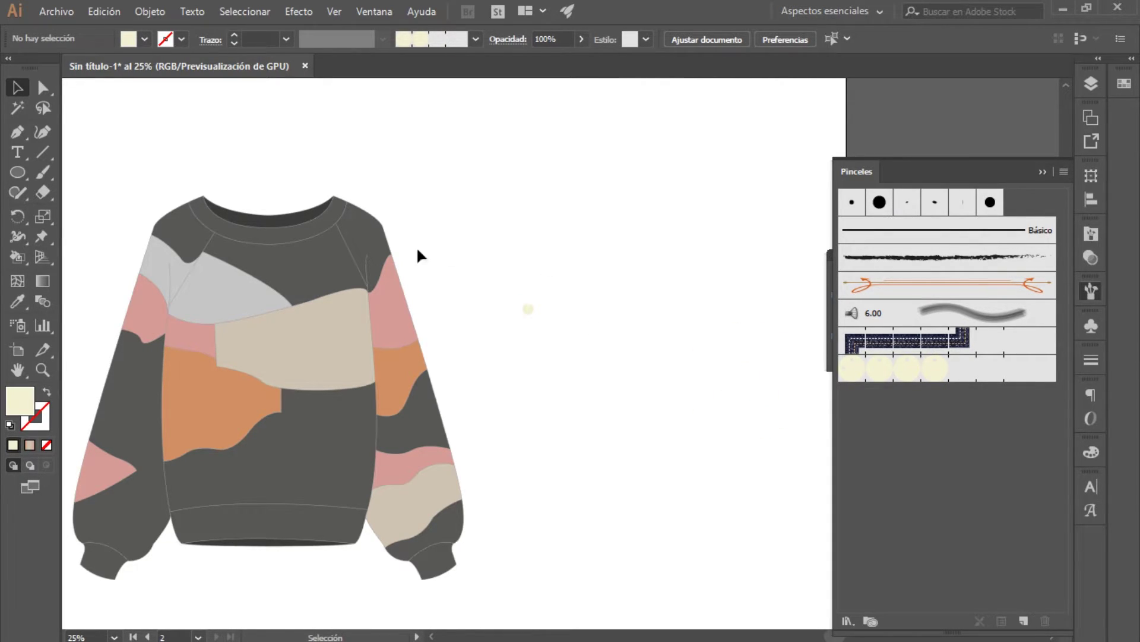
drag(406, 255, 492, 229)
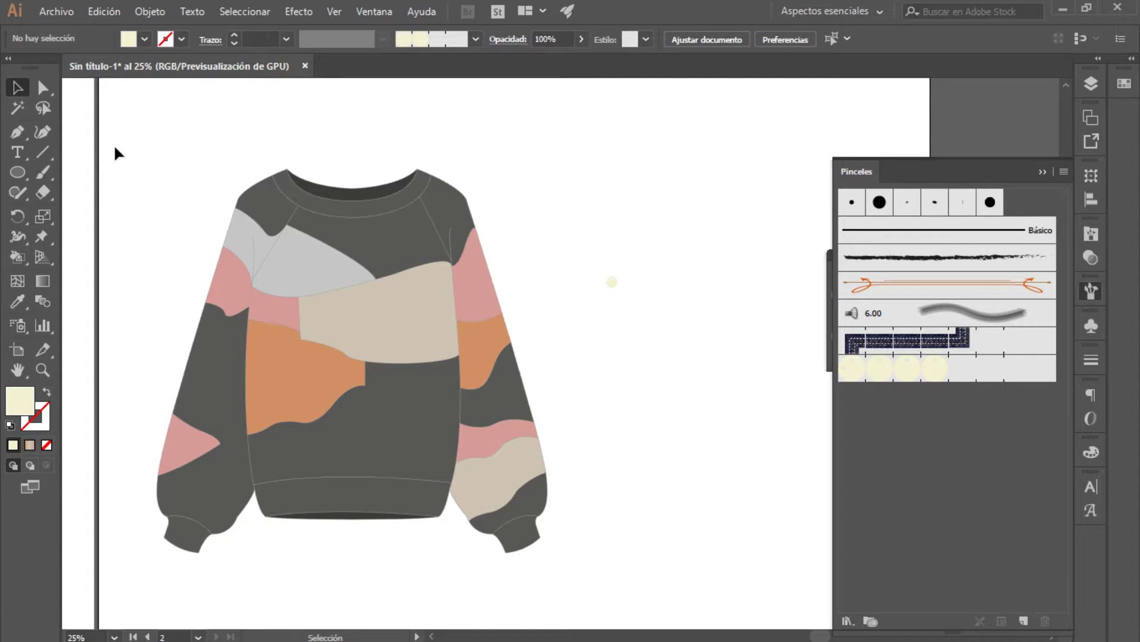
mouse_move(116, 132)
mouse_down()
mouse_move(515, 575)
mouse_move(561, 586)
mouse_up()
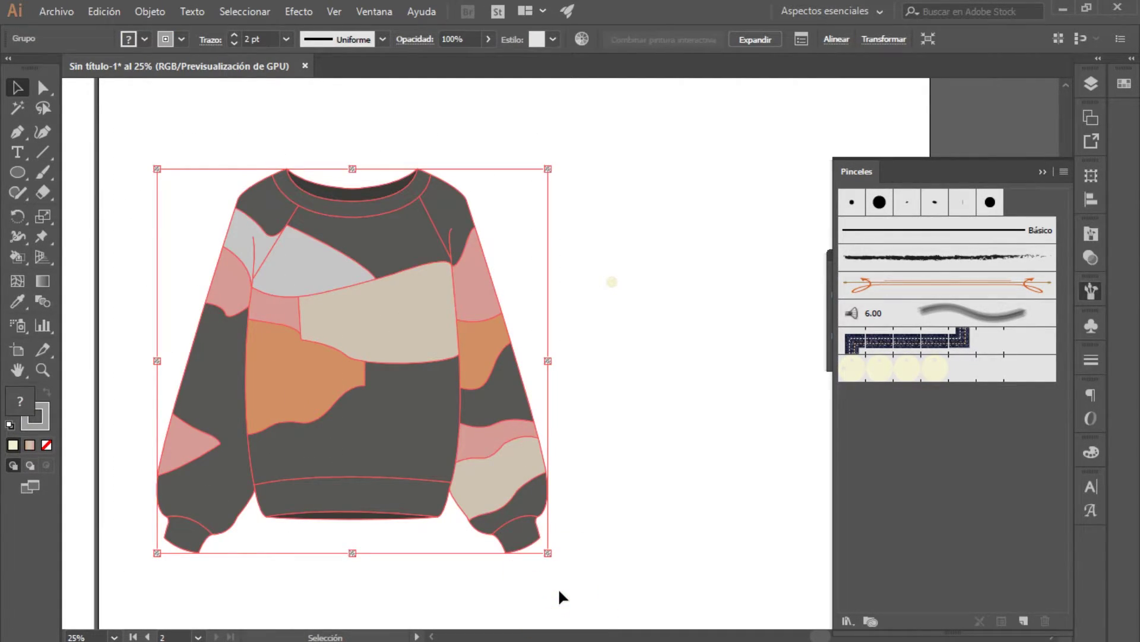
key(a)
key(v)
- Lock the Base layer and the sweater <Grupo>, confirming the artwork can no longer be selected
click(1091, 83)
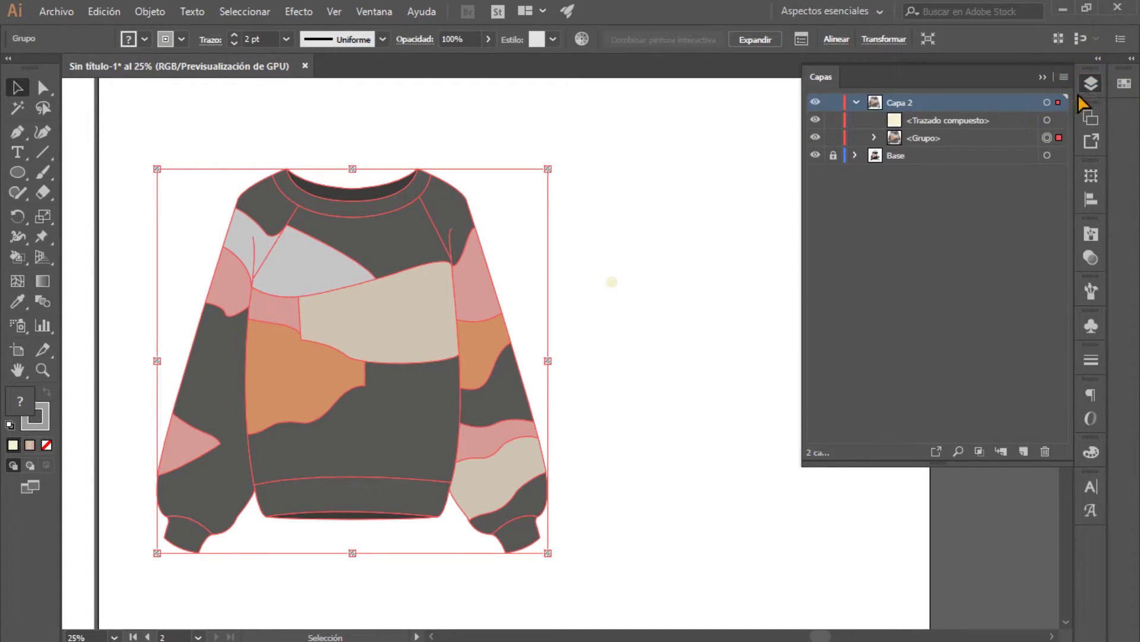
click(833, 153)
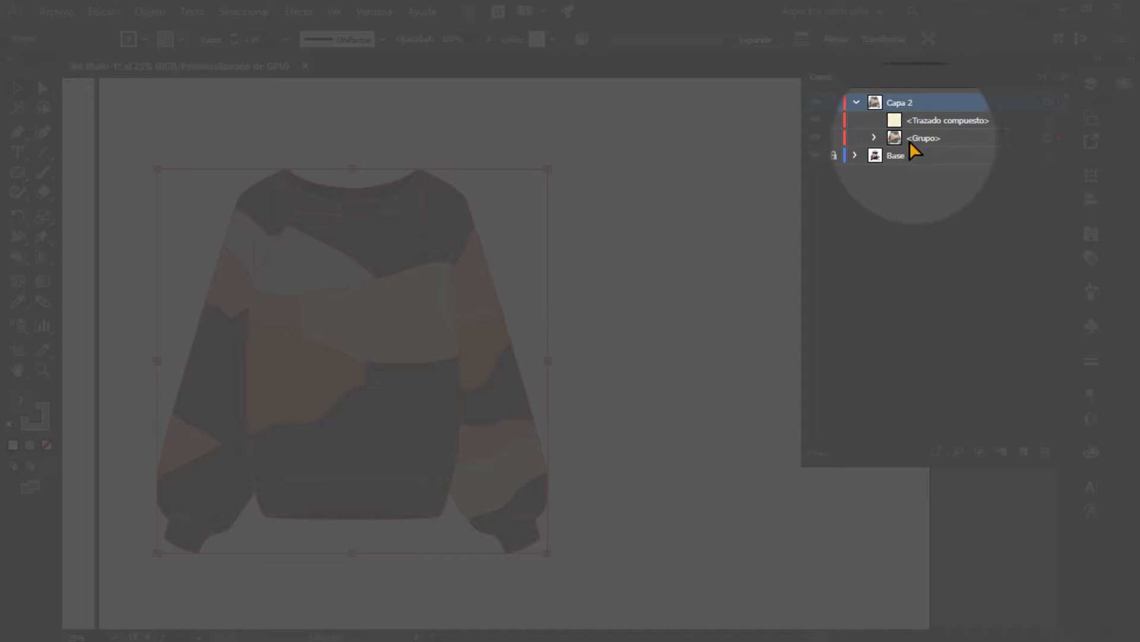
click(833, 138)
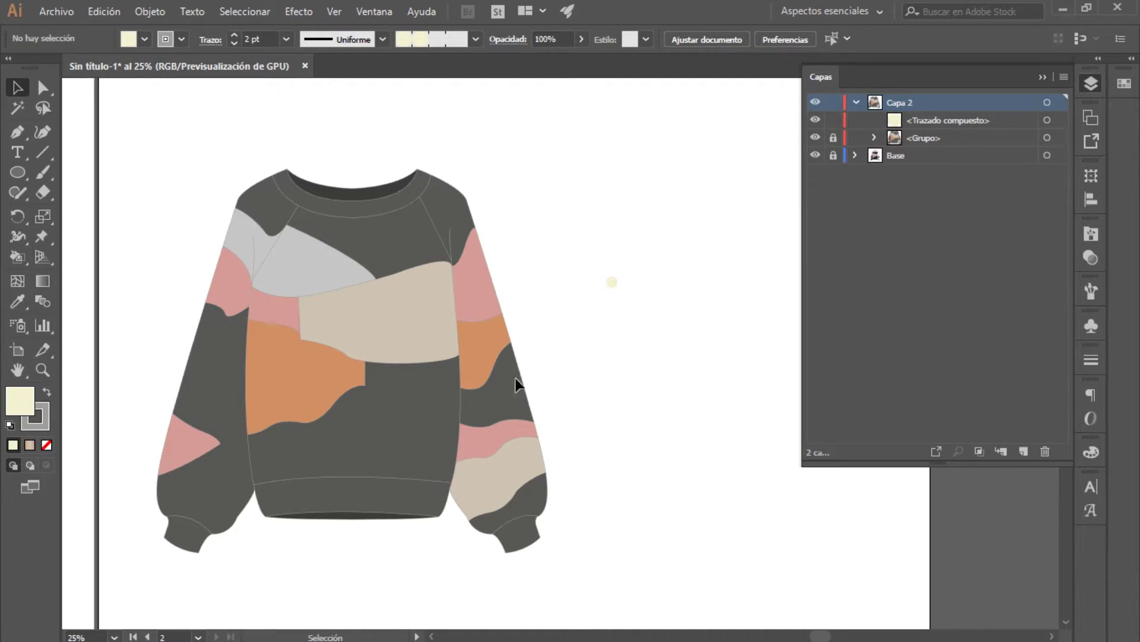
click(349, 382)
click(433, 355)
scroll(433, 357, up, 1)
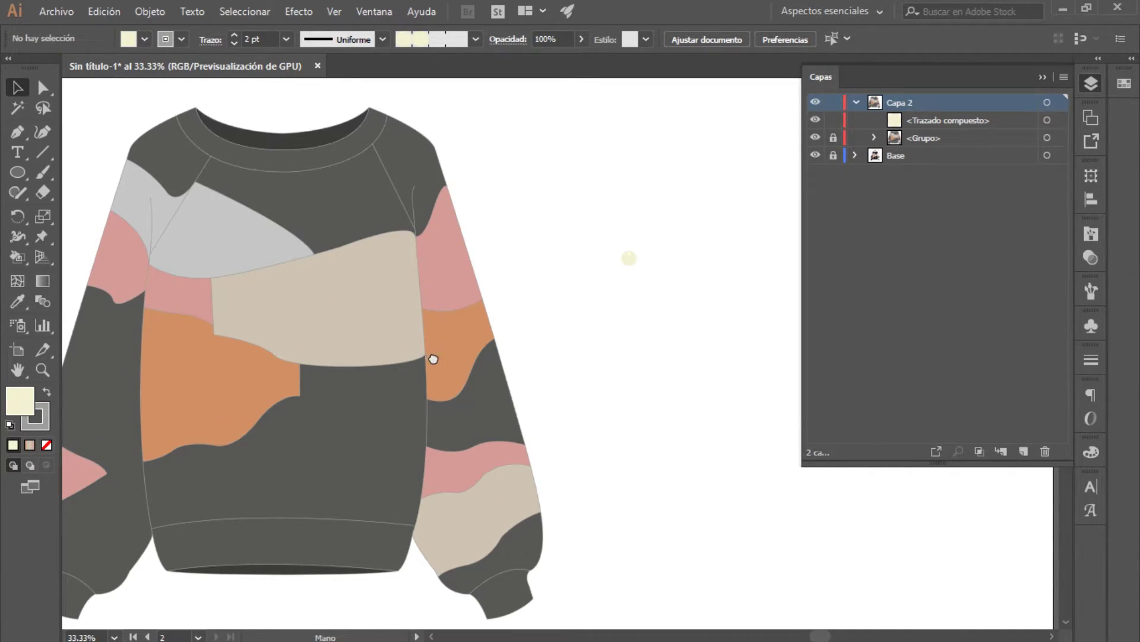
- At 50% zoom, pen a curved path down the left sleeve seam with no fill and black stroke
drag(433, 358, 533, 368)
click(17, 135)
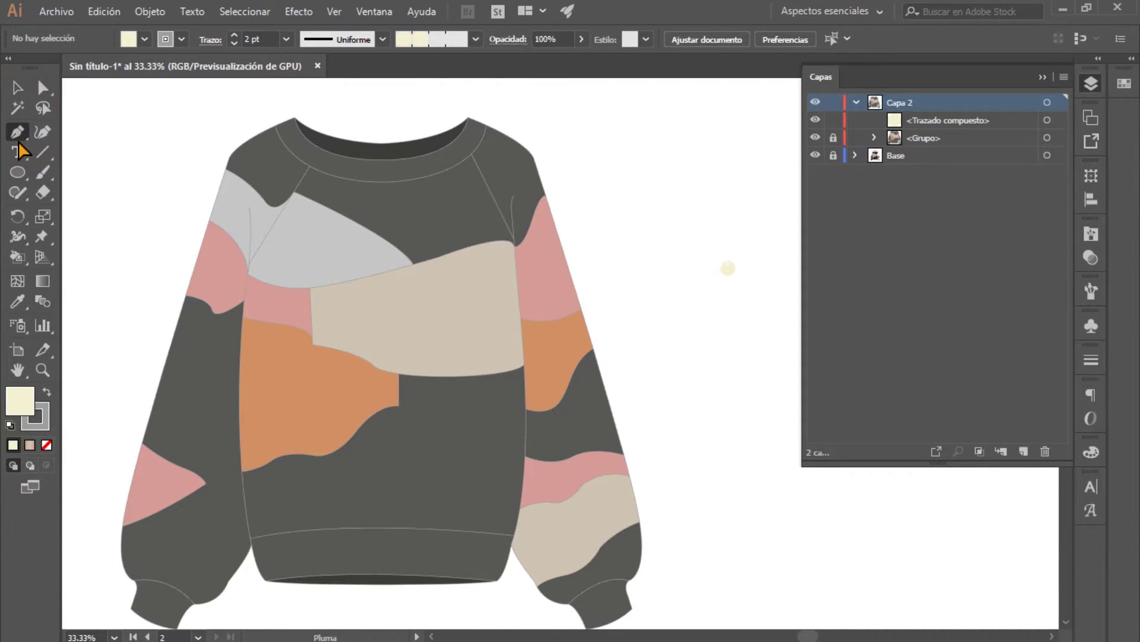
key(ctrl+plus)
mouse_move(143, 207)
mouse_down()
mouse_move(179, 207)
mouse_move(282, 290)
mouse_up()
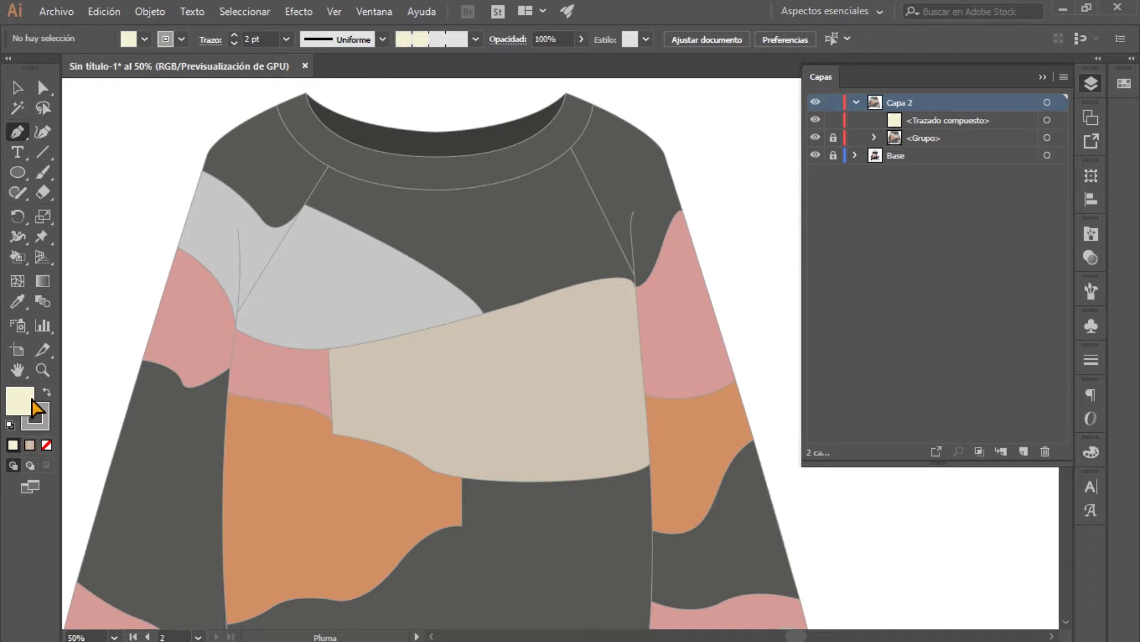
drag(178, 254, 178, 350)
click(177, 247)
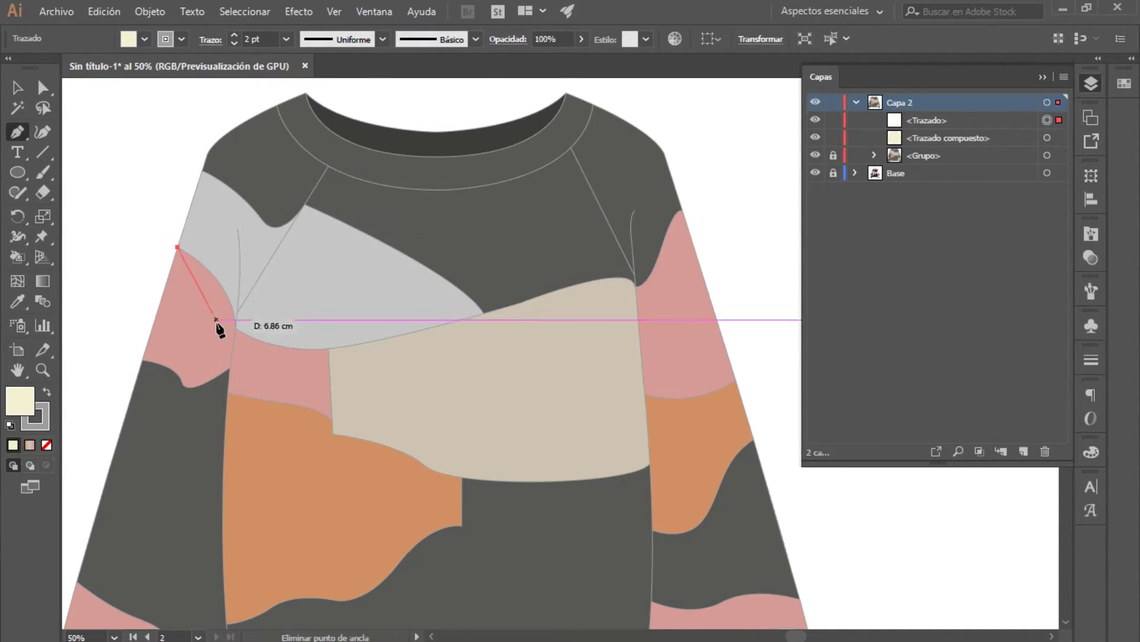
drag(234, 327, 244, 380)
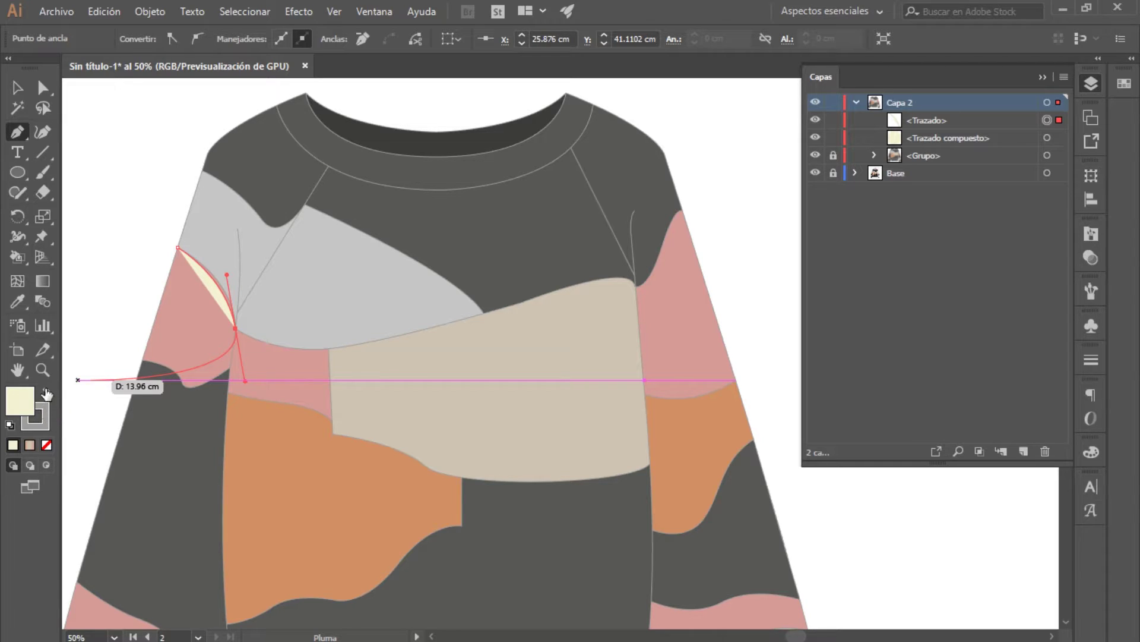
click(47, 444)
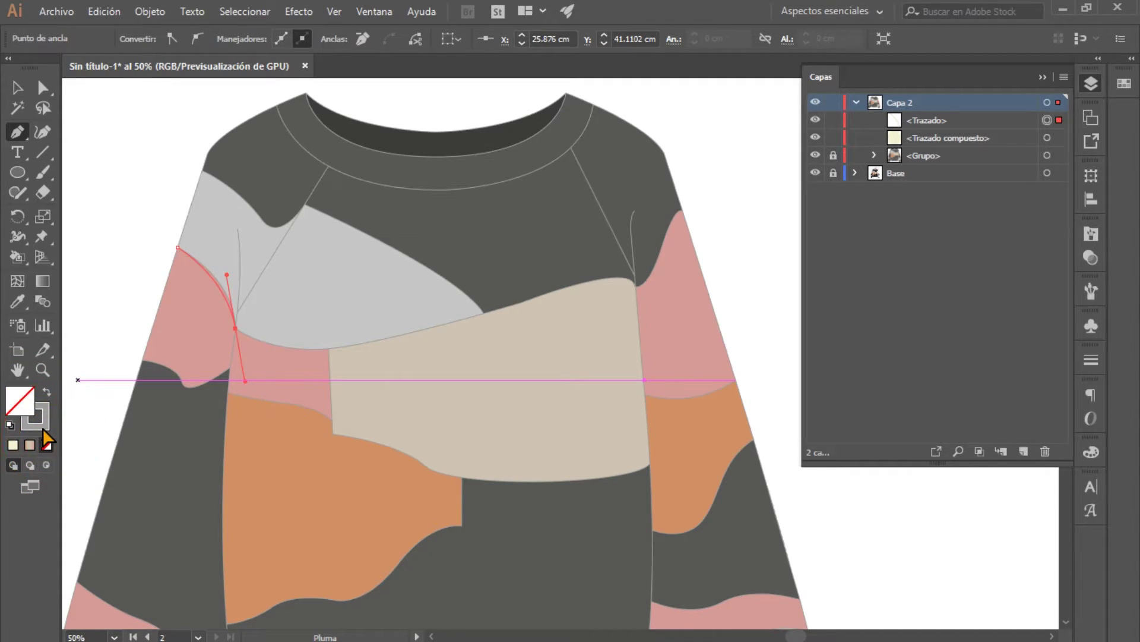
key(F6)
key(ctrl+shift+F9)
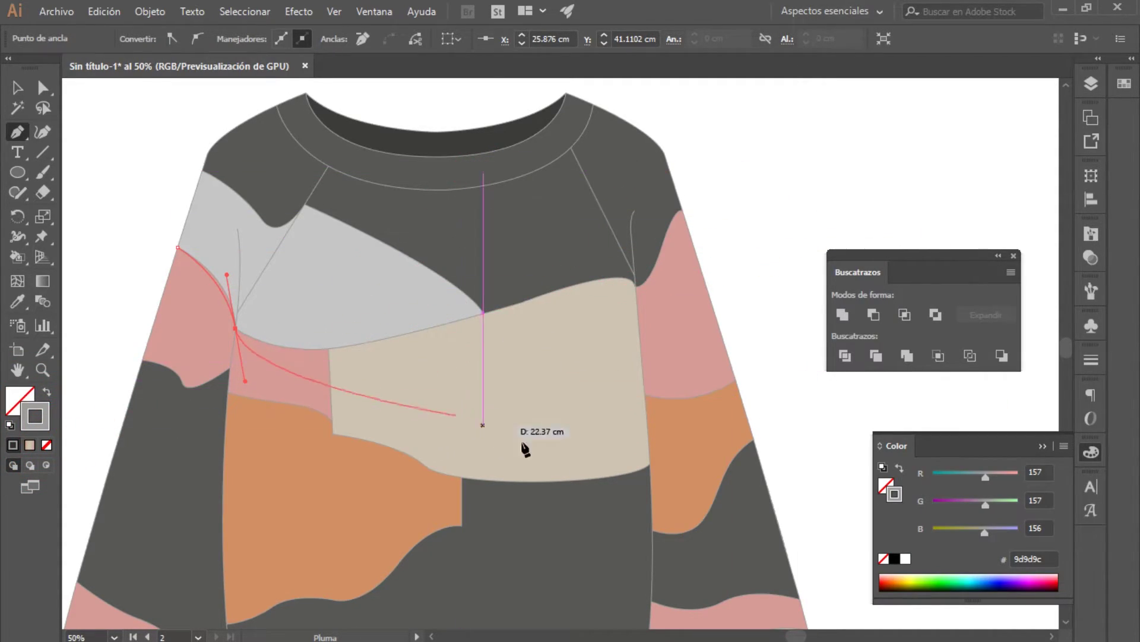
click(894, 558)
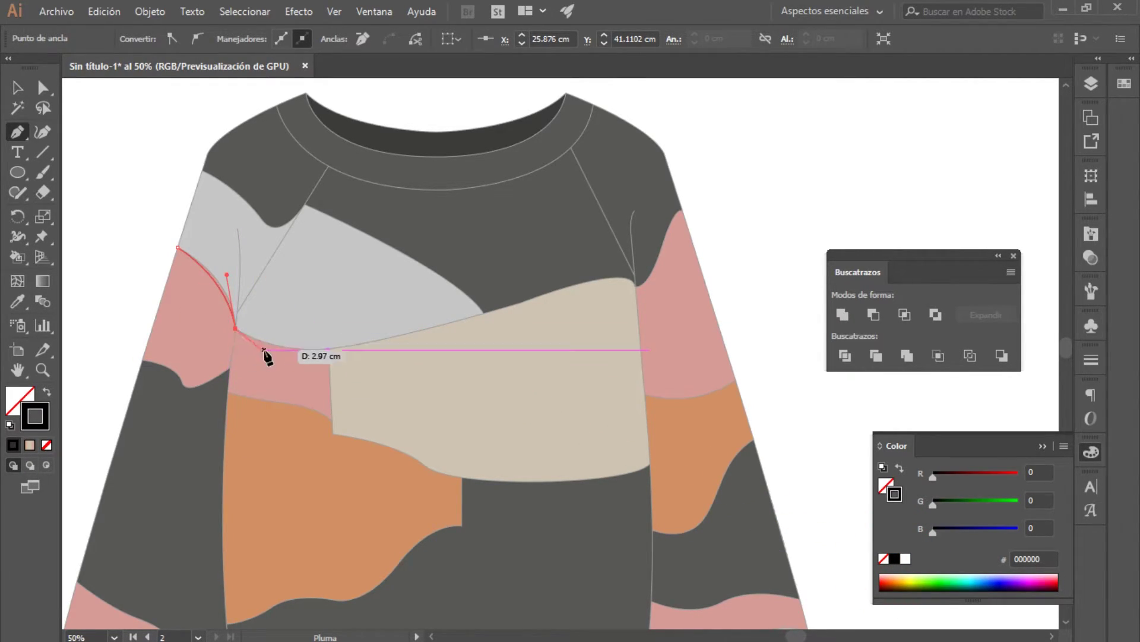
- Trace curved paths along the grey piece's bottom edge and the orange piece's top edge
ctrl+click(238, 274)
click(202, 171)
drag(300, 210, 307, 206)
drag(237, 330, 245, 338)
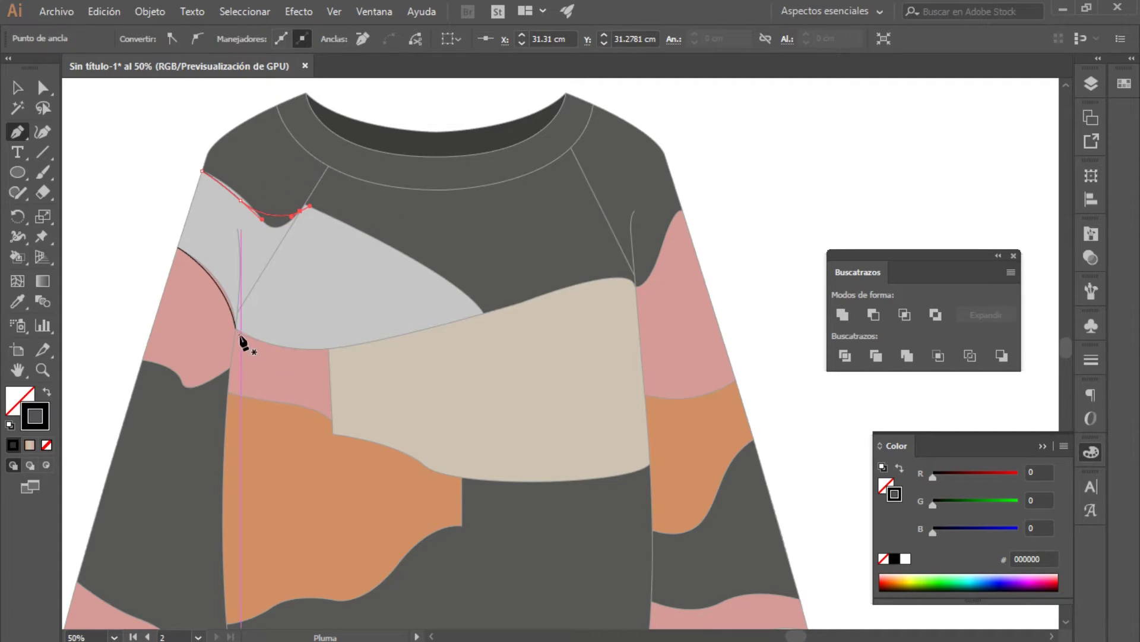
drag(363, 343, 444, 330)
drag(634, 285, 687, 291)
ctrl+click(224, 407)
drag(333, 428, 408, 445)
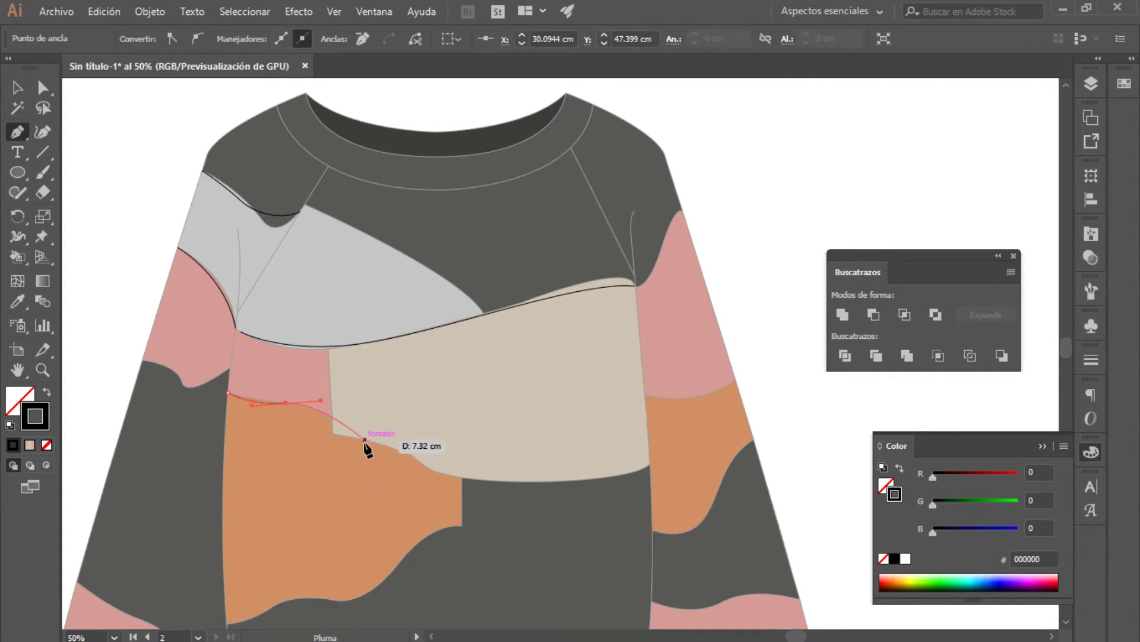
drag(493, 480, 556, 484)
drag(650, 463, 665, 449)
- Trace the remaining boundaries: the pink triangle, the orange piece's bottom and the lower right sleeve
ctrl+click(543, 364)
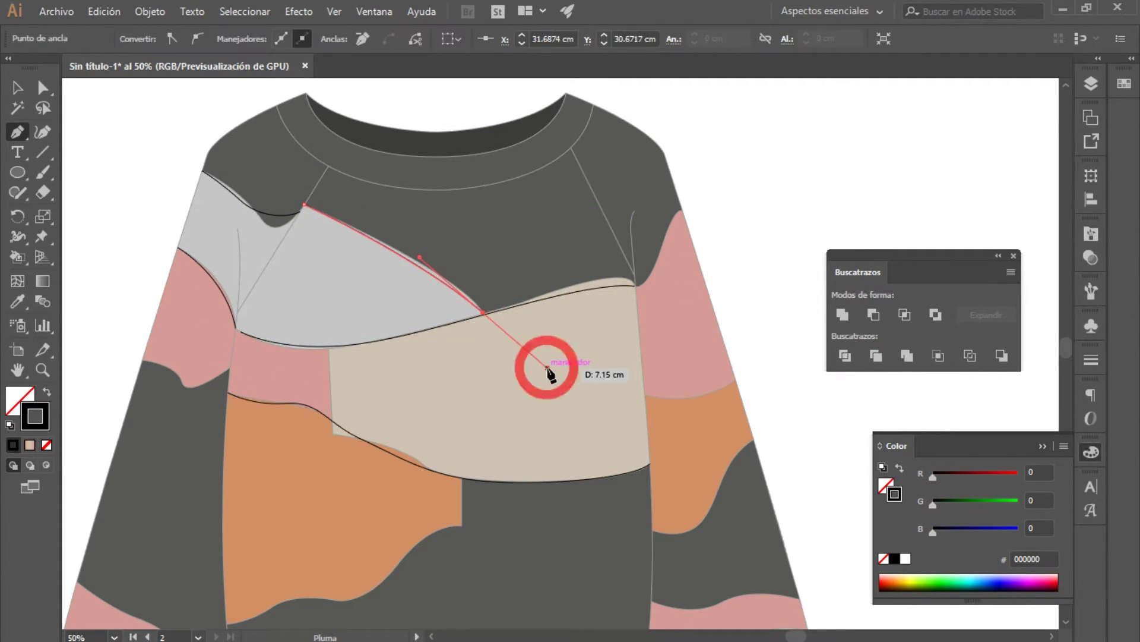
click(681, 211)
drag(636, 292, 612, 315)
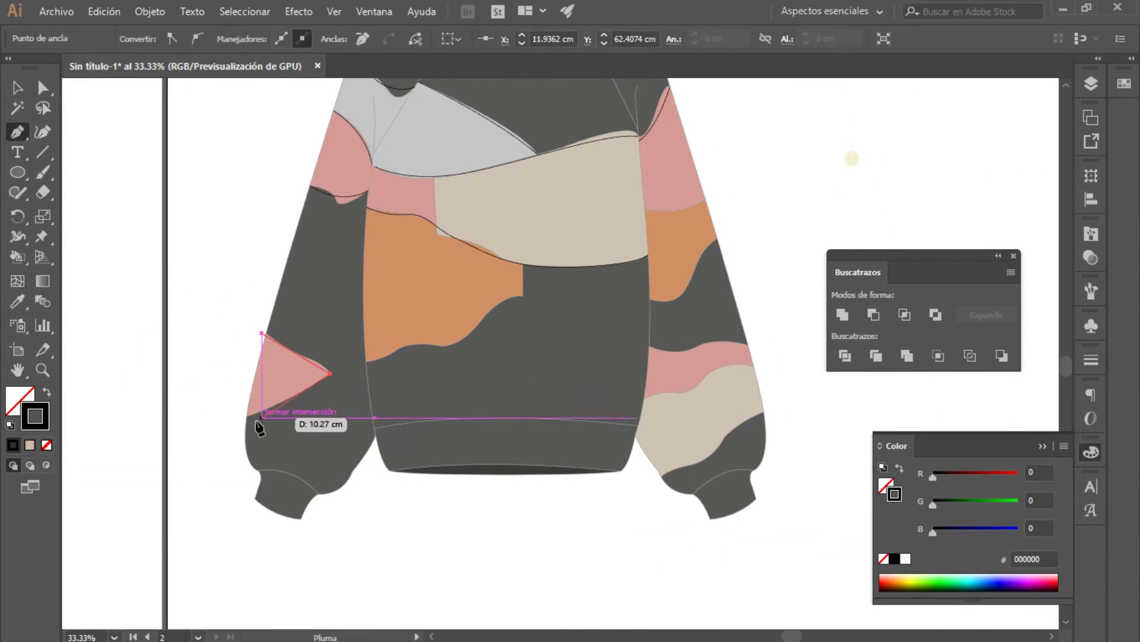
click(259, 417)
click(356, 358)
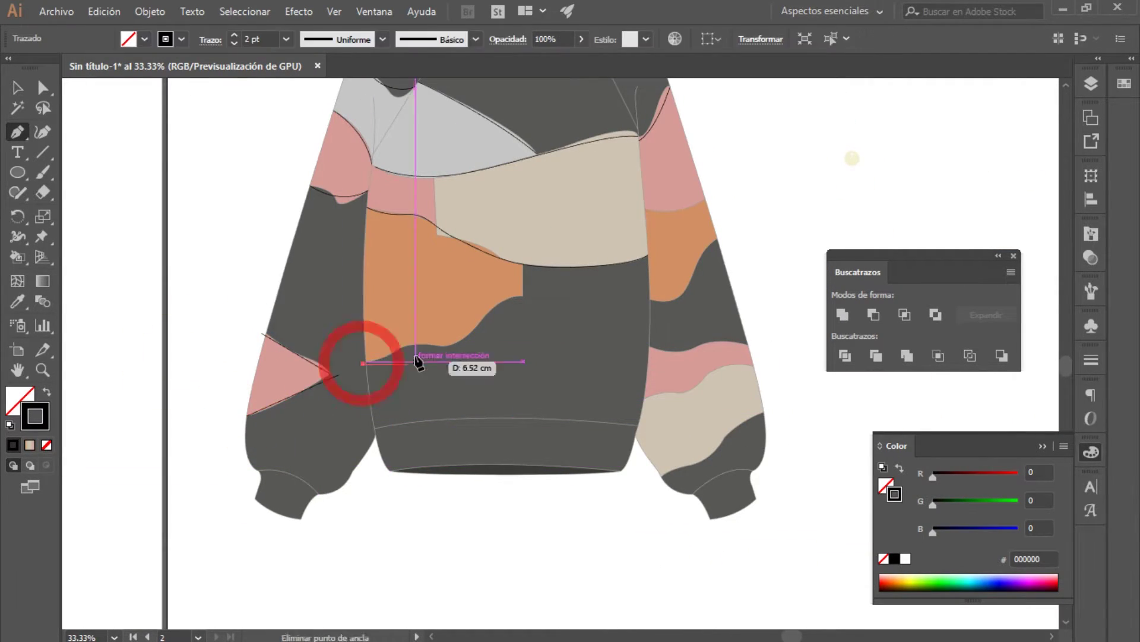
drag(523, 267, 512, 307)
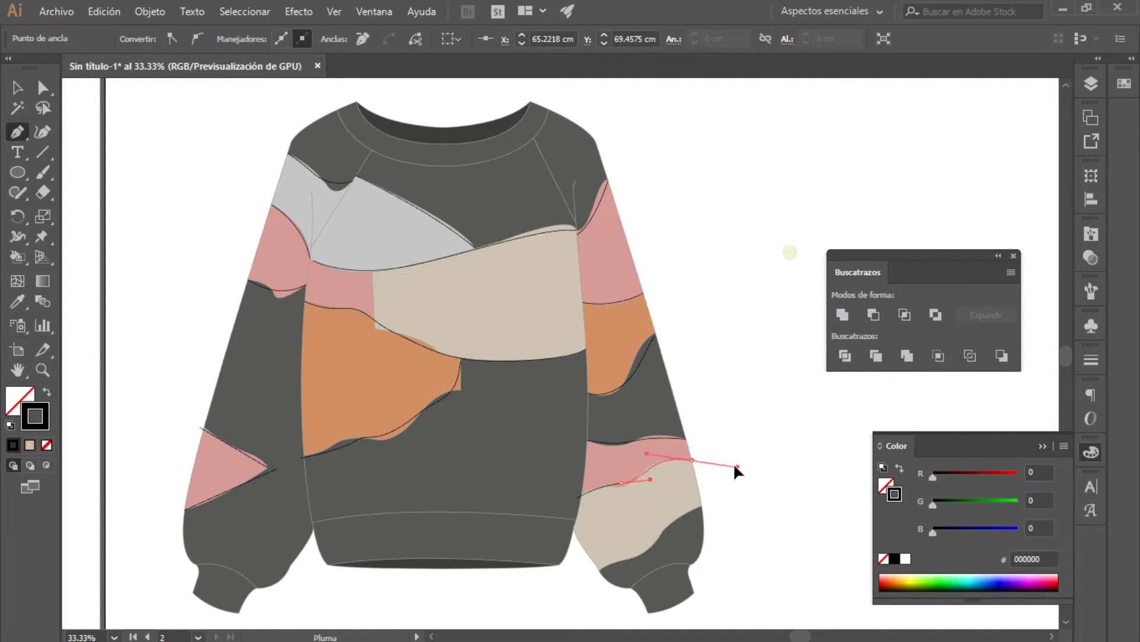
click(587, 439)
click(598, 570)
click(636, 555)
click(666, 526)
drag(701, 505, 717, 513)
key(v)
click(198, 189)
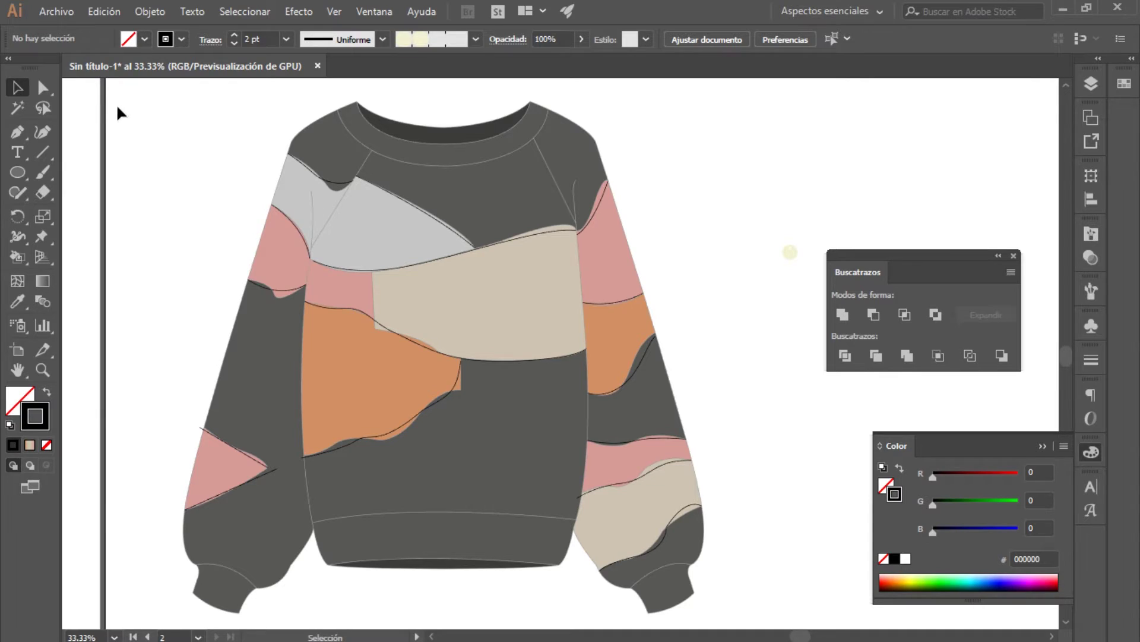
- Apply the cream pearl-bead pattern brush to all the traced boundary paths
drag(107, 102, 749, 586)
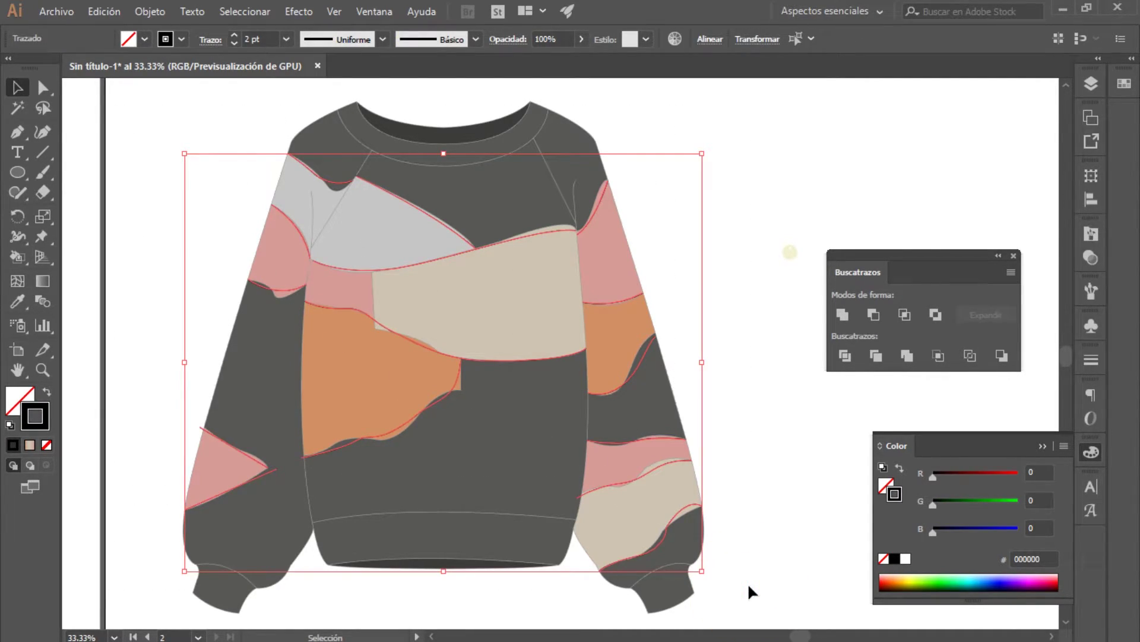
click(1092, 291)
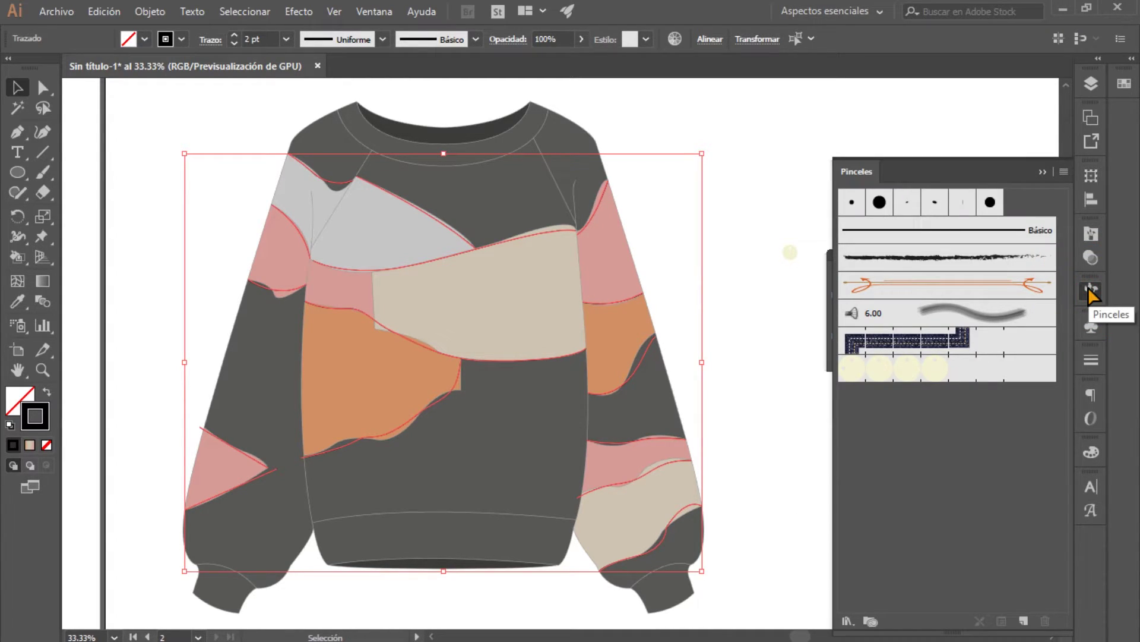
click(907, 374)
click(754, 254)
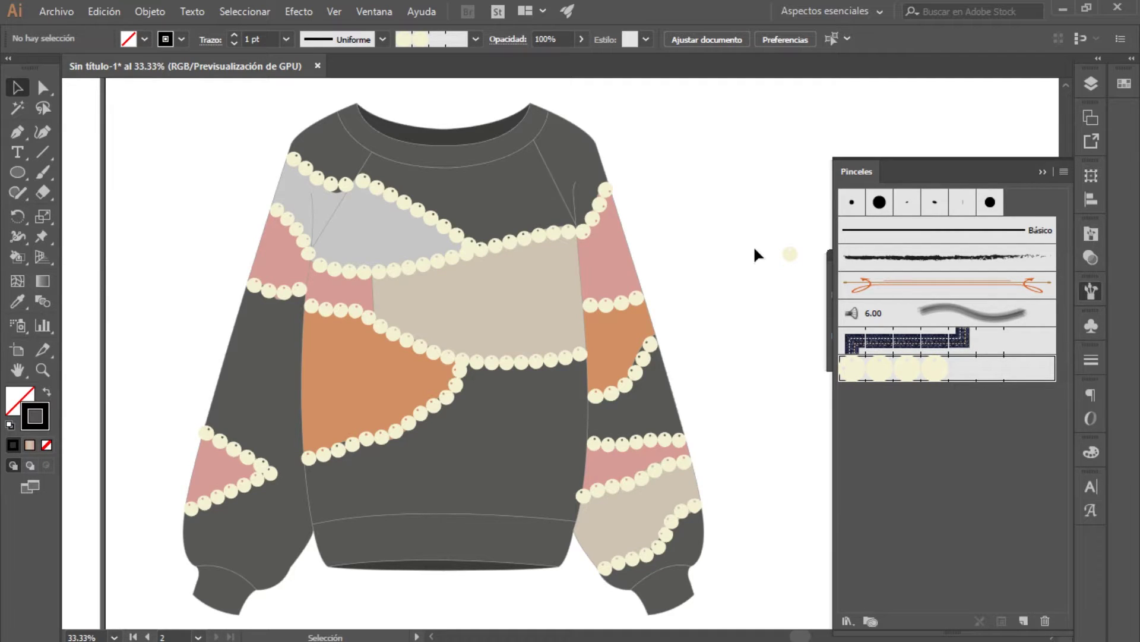
- Zoom and pan around the sweater to inspect the beaded seams, positioning the neckline lower in view
key(a)
key(ctrl+minus)
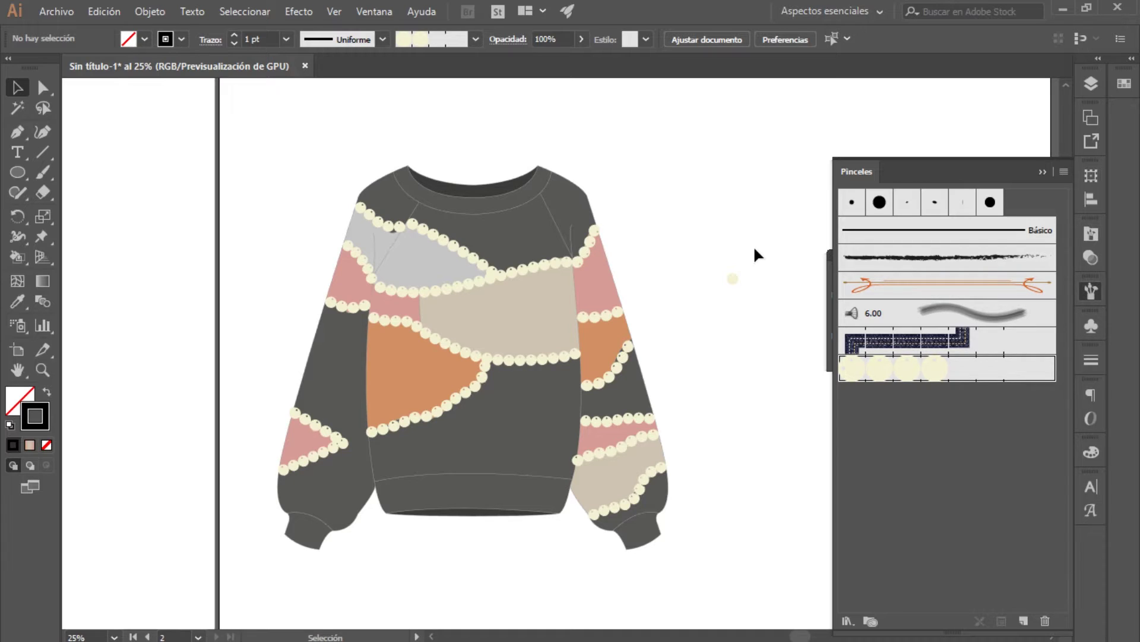
key(ctrl+plus)
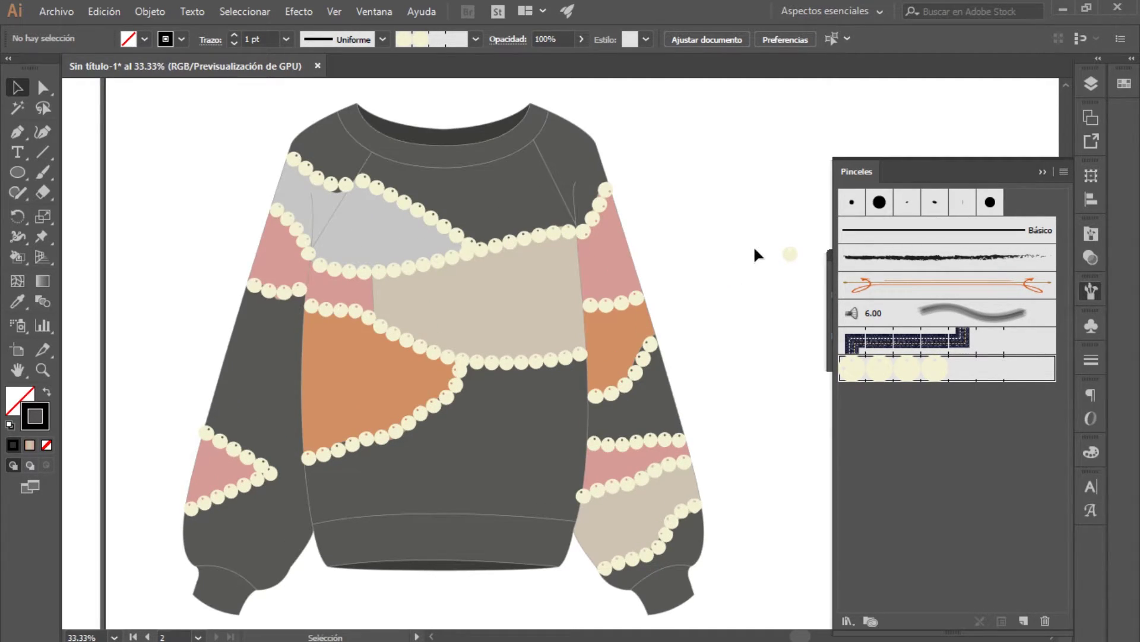
click(1030, 173)
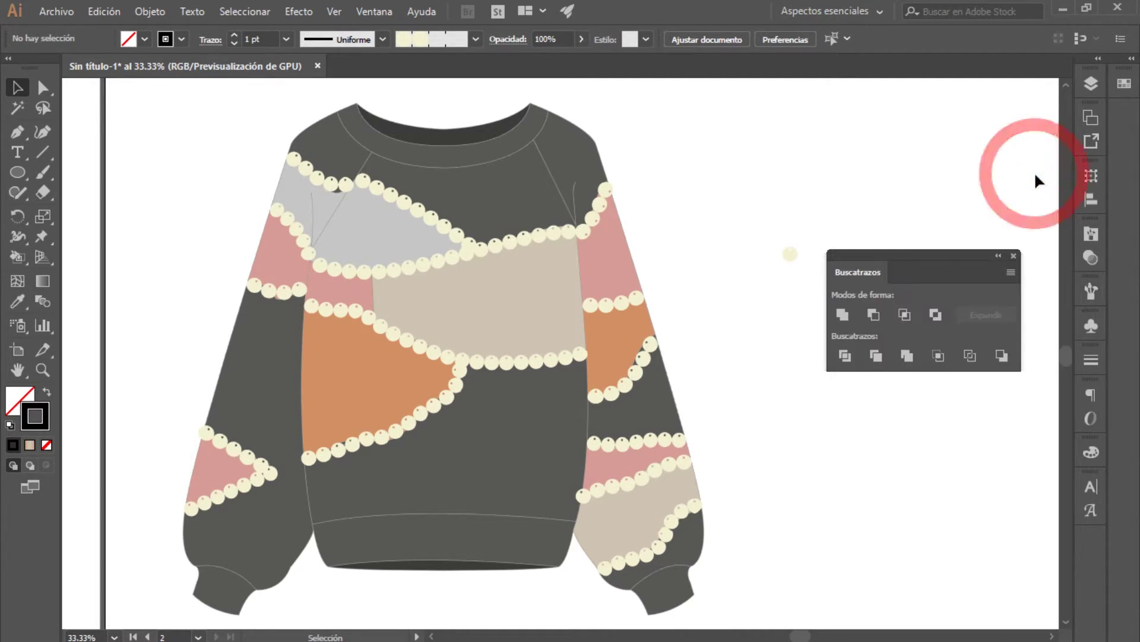
key(ctrl+plus)
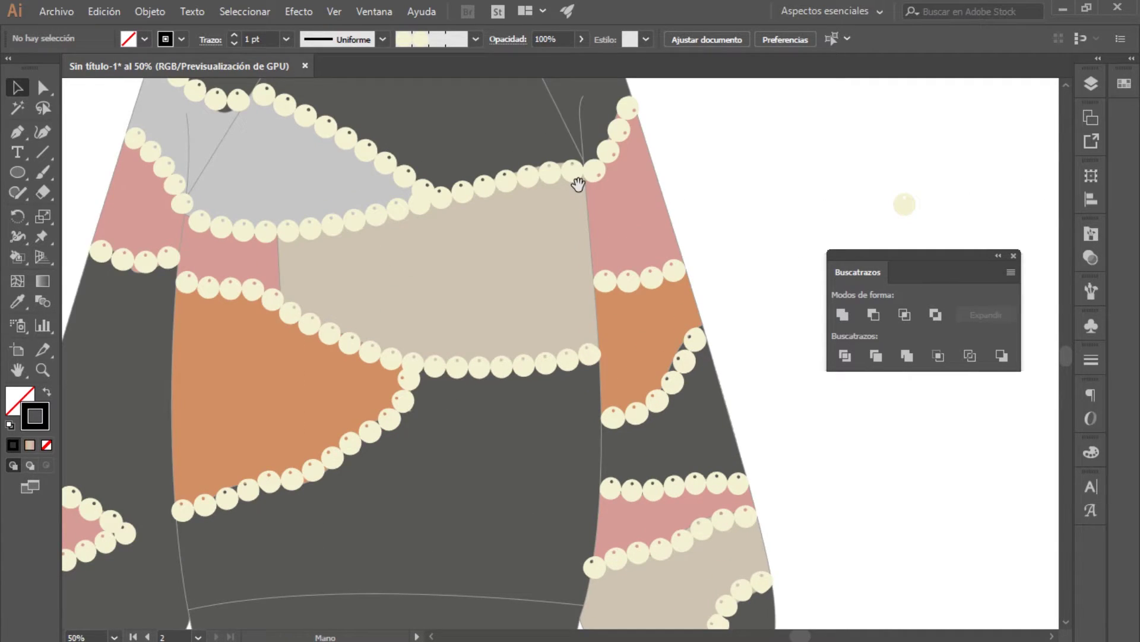
scroll(580, 185, up, 5)
scroll(592, 179, left, 3)
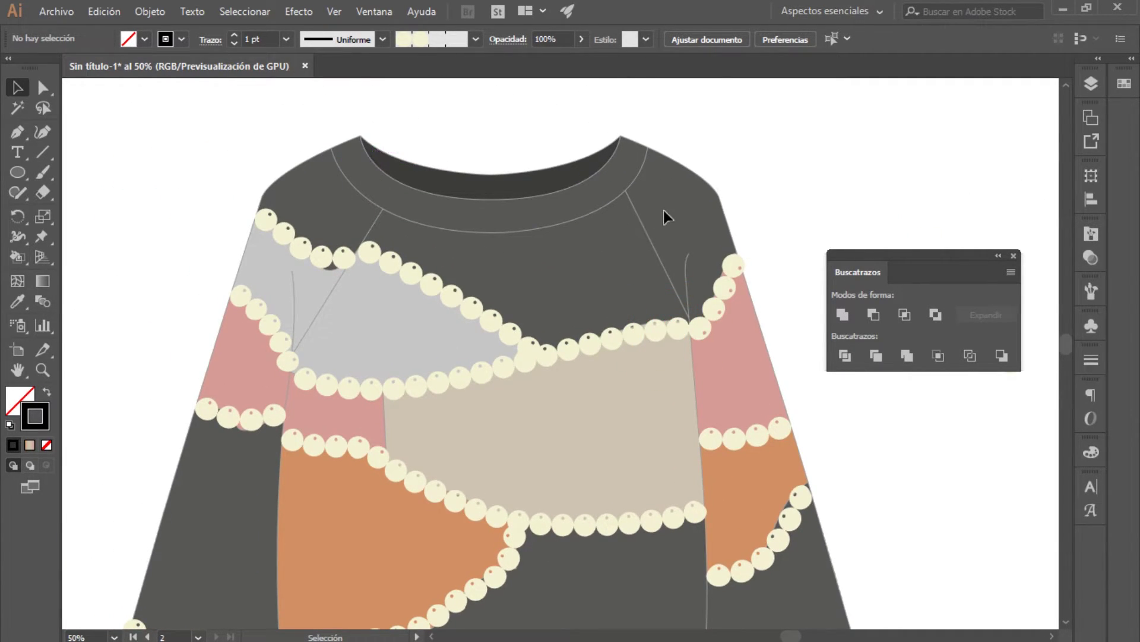
key(ctrl+minus)
scroll(648, 357, down, 3)
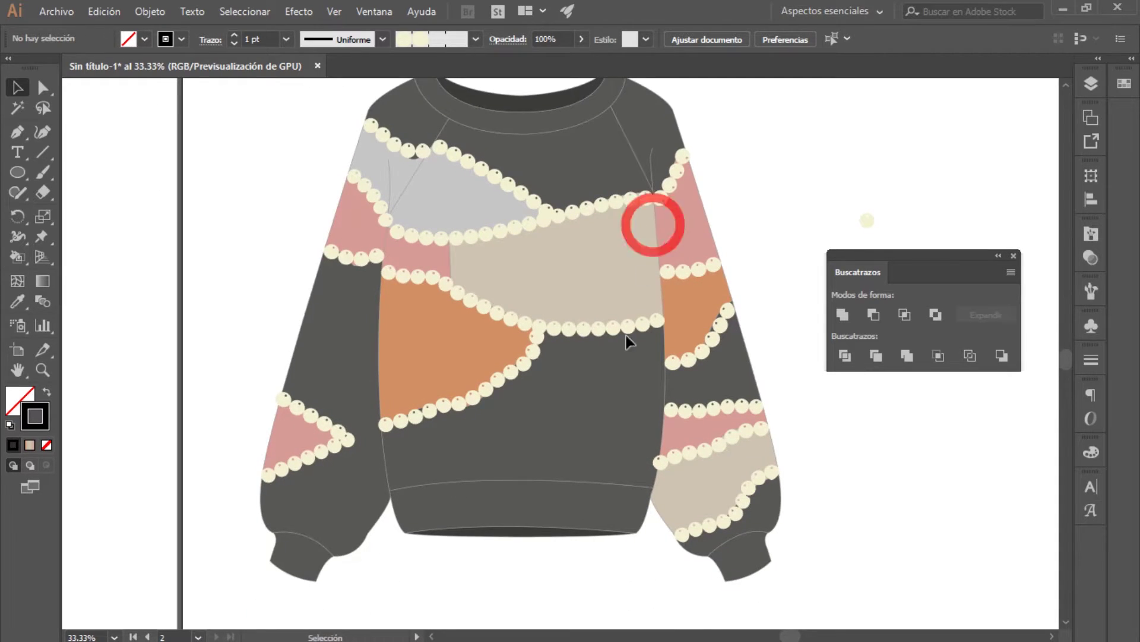
drag(688, 324, 611, 478)
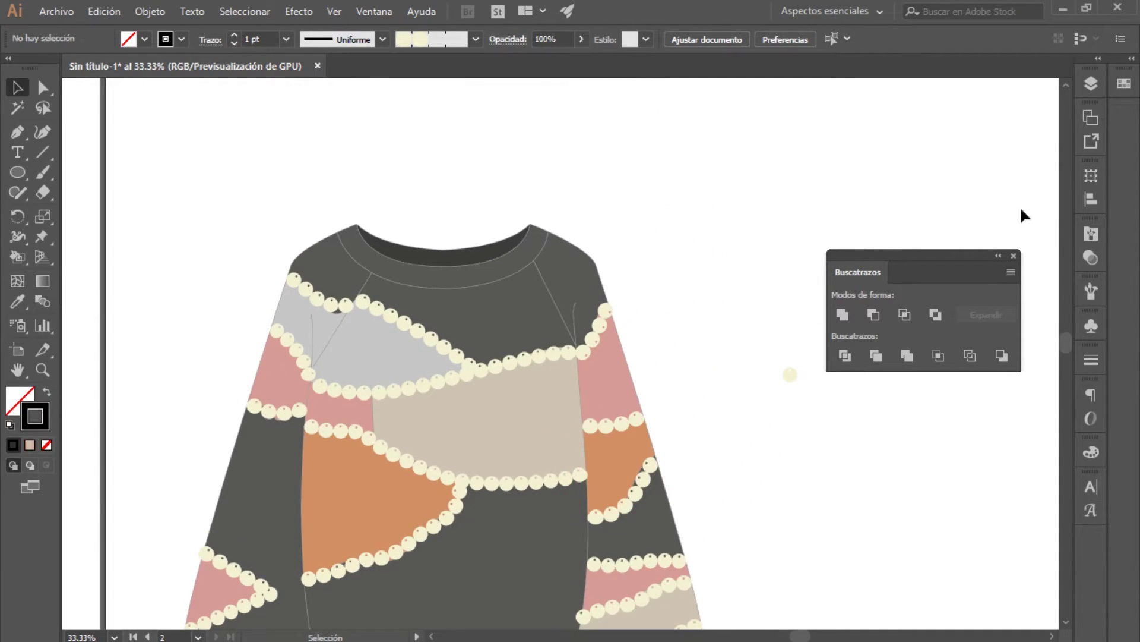
- Pen a curved path along the neckline rib between the left and right neckline points
click(17, 132)
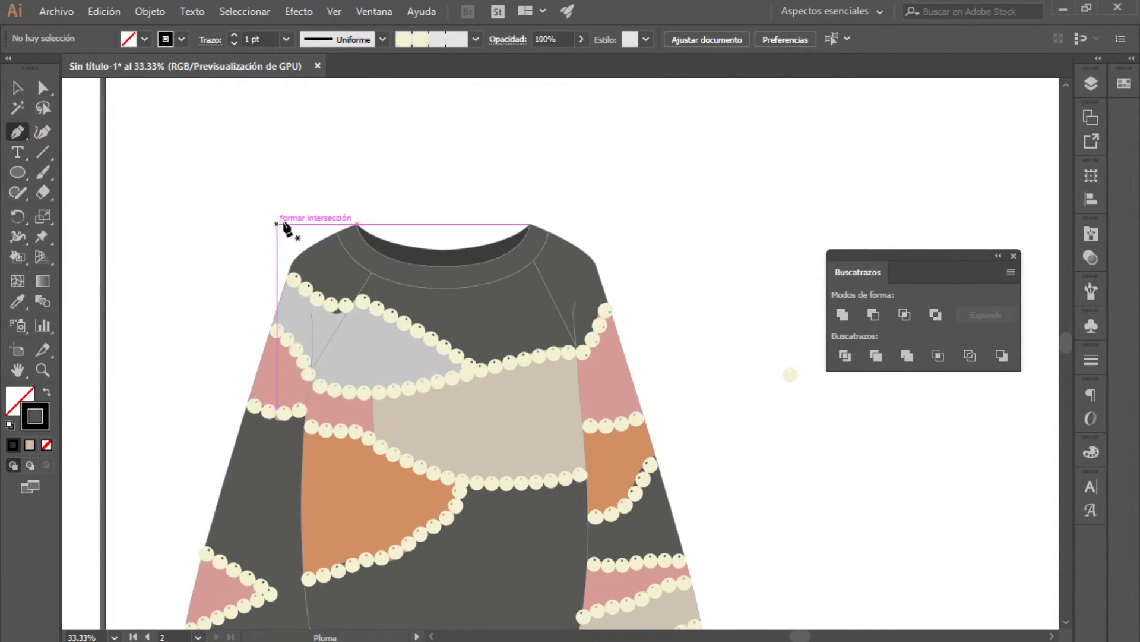
click(342, 230)
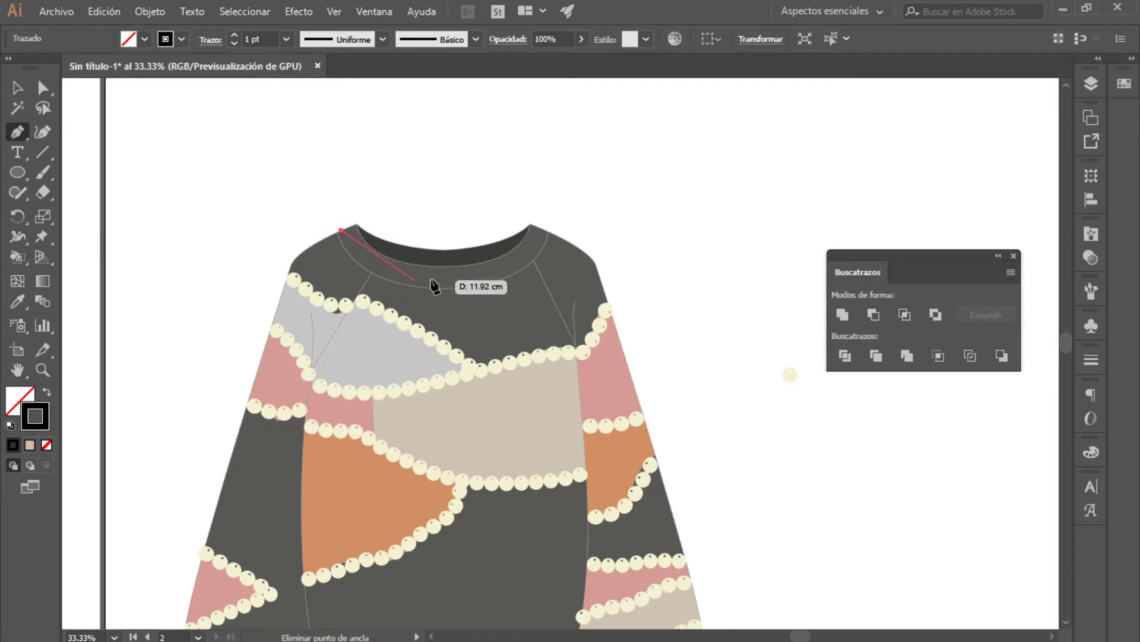
drag(440, 275, 514, 276)
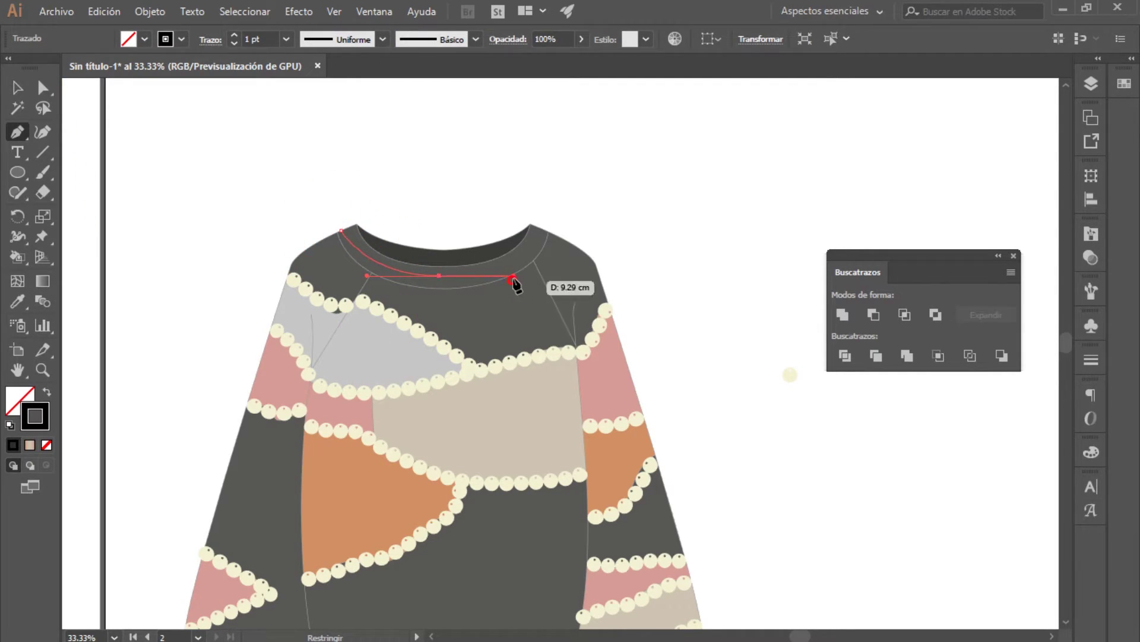
click(540, 230)
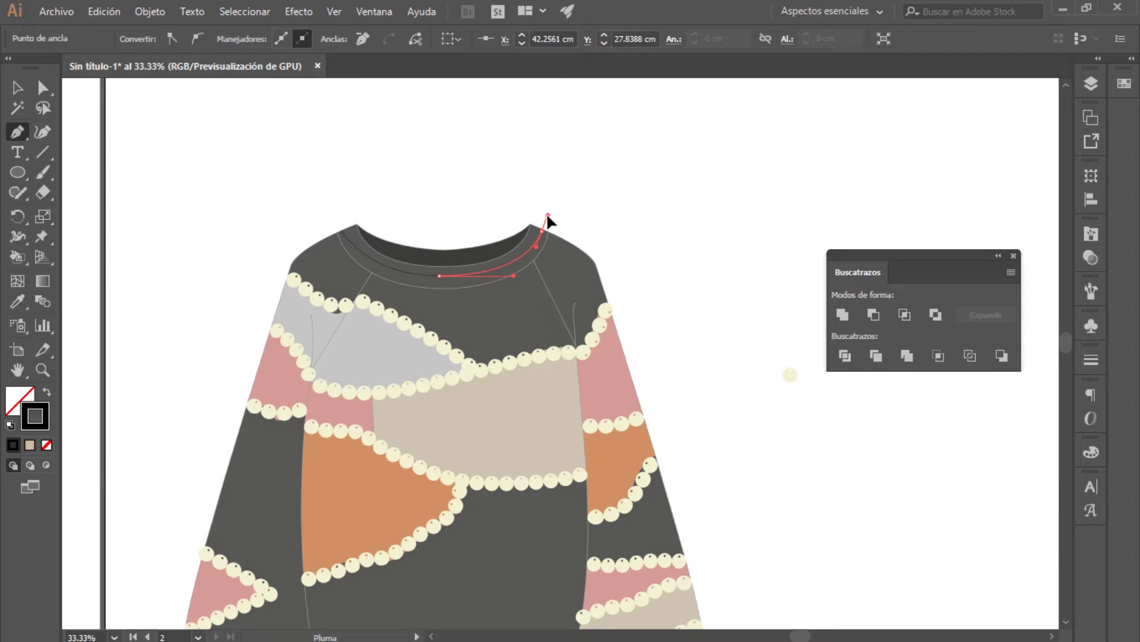
- Zoom in on the hem and add a smooth curved path along the hem band
scroll(476, 274, down, 5)
scroll(475, 274, left, 2)
key(ctrl+plus)
key(ctrl+plus)
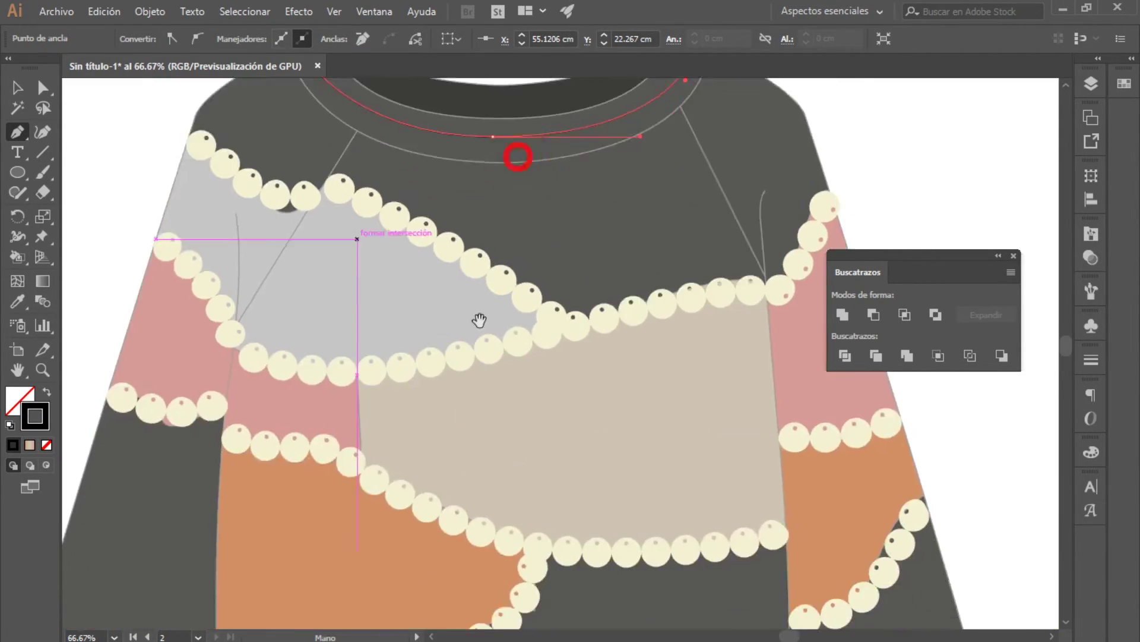
scroll(476, 318, down, 10)
drag(707, 430, 924, 473)
- Draw a curved path across the sleeve cuff, then zoom out to show the whole sweater
drag(855, 473, 504, 455)
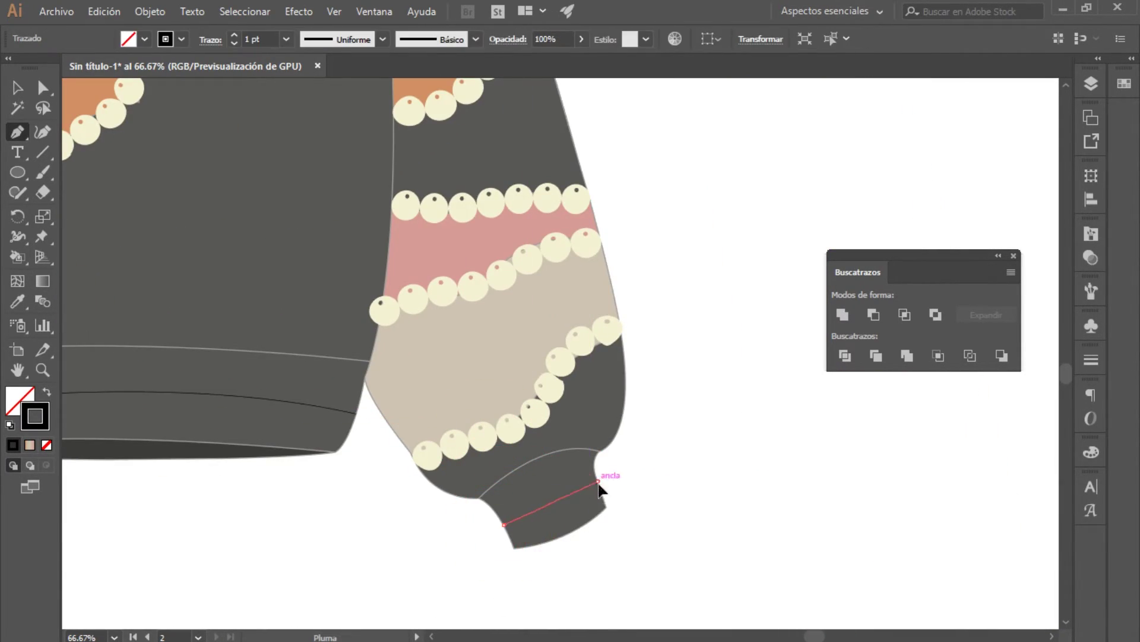
scroll(247, 426, left, 10)
click(272, 491)
drag(366, 533, 383, 558)
key(v)
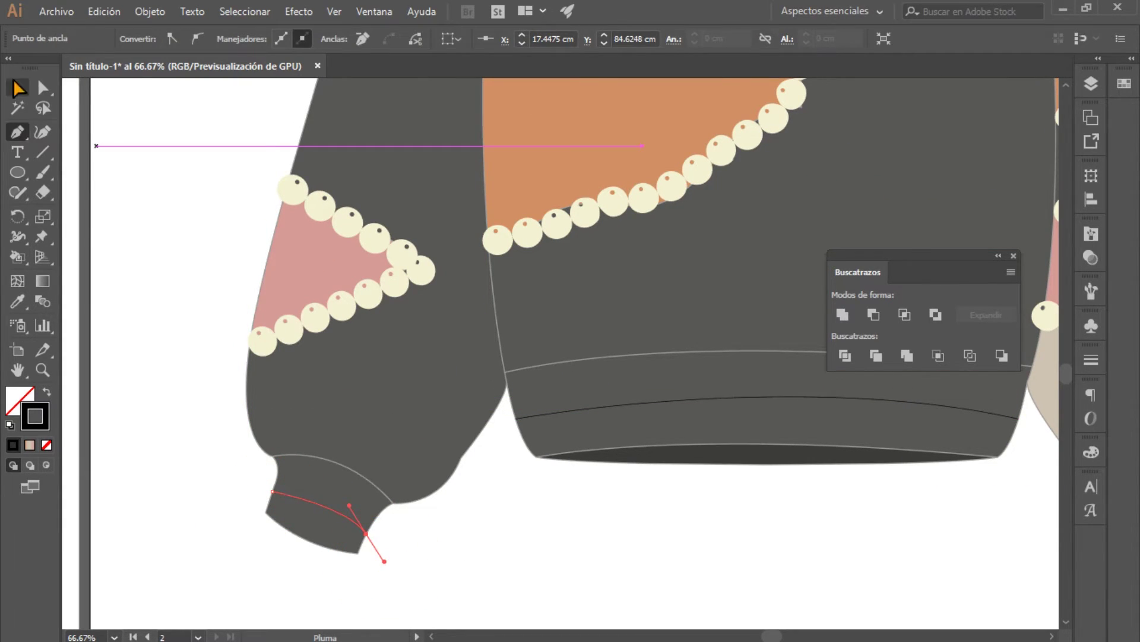
click(122, 151)
key(ctrl+minus)
drag(350, 150, 129, 322)
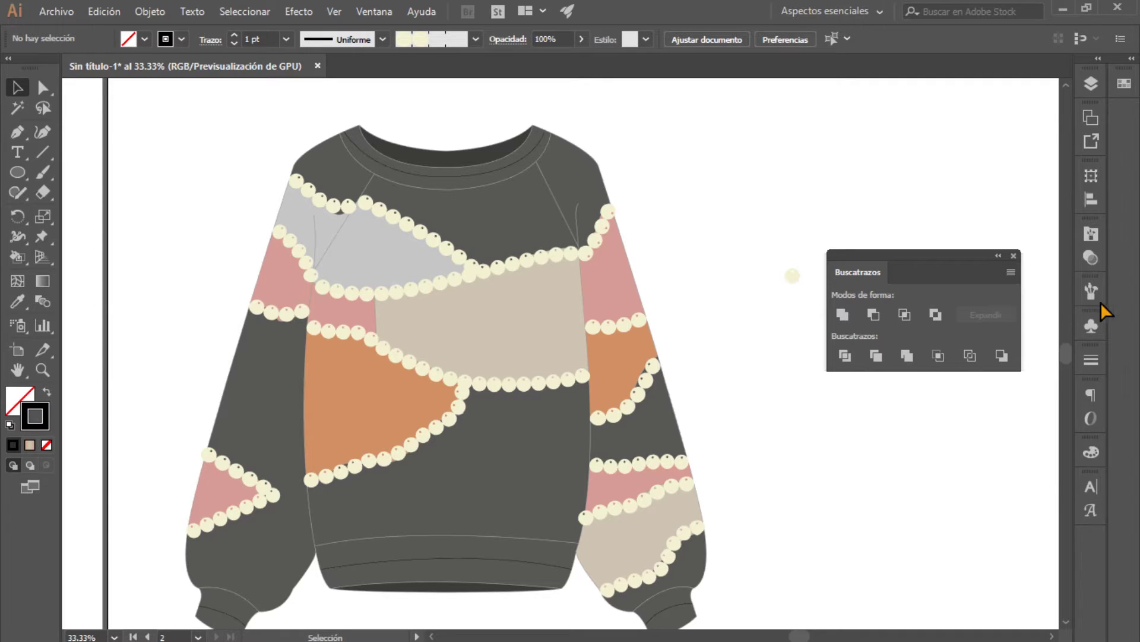
click(1092, 291)
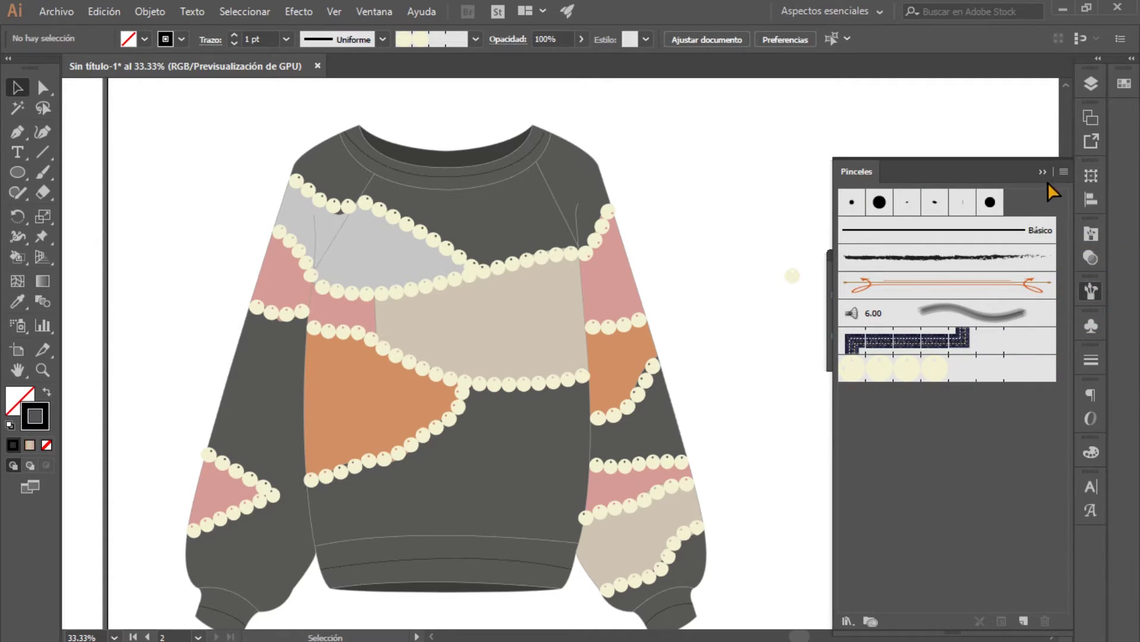
click(1064, 171)
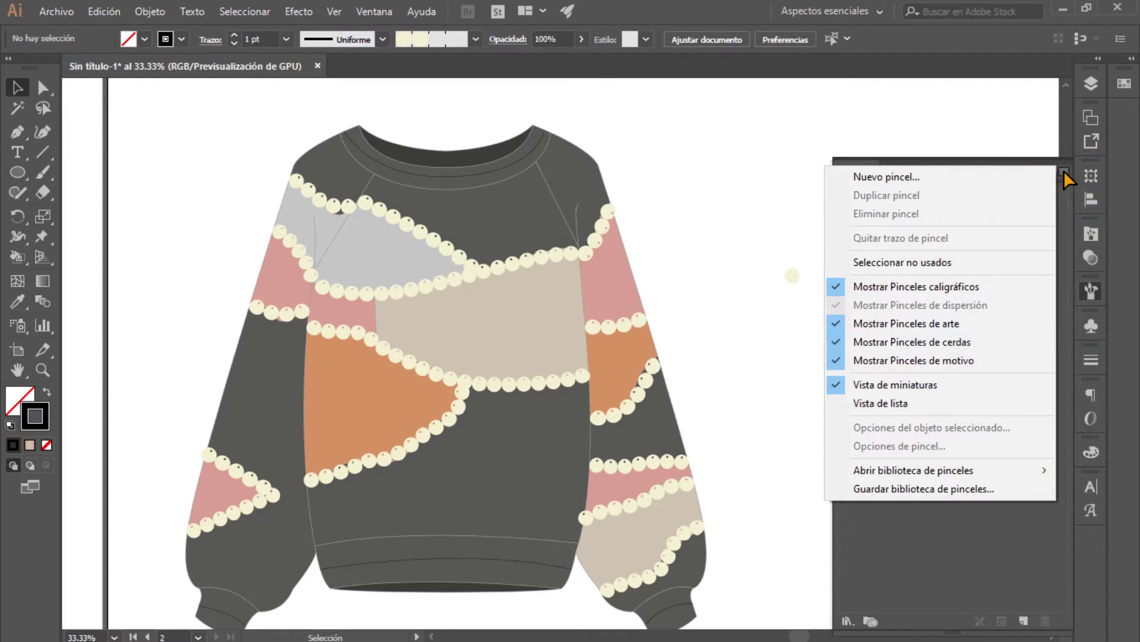
mouse_move(914, 469)
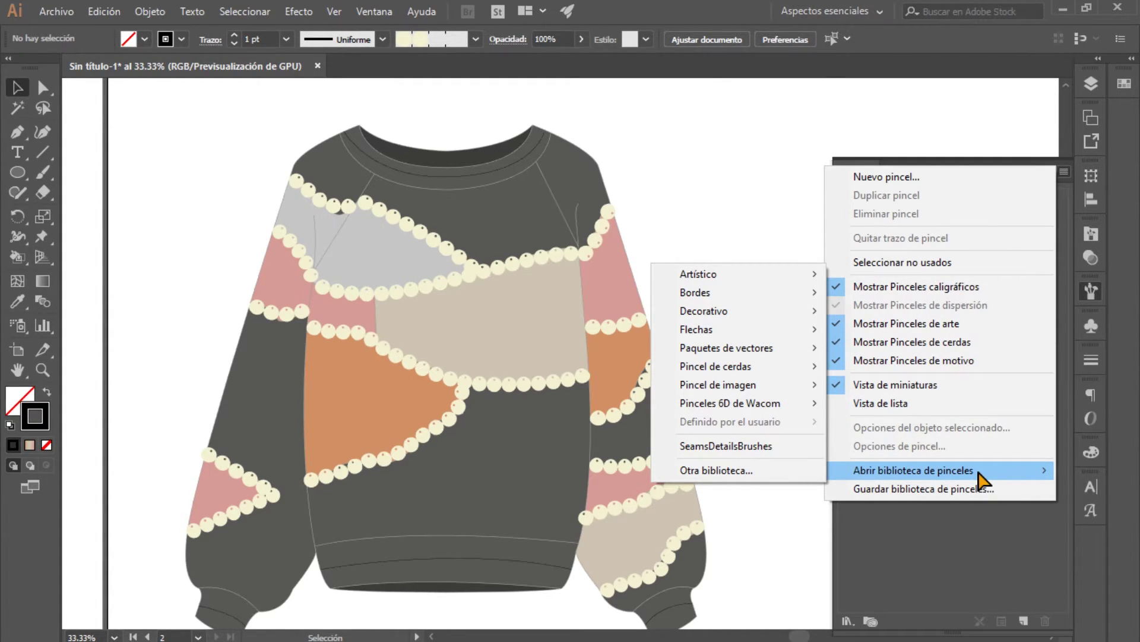
click(784, 472)
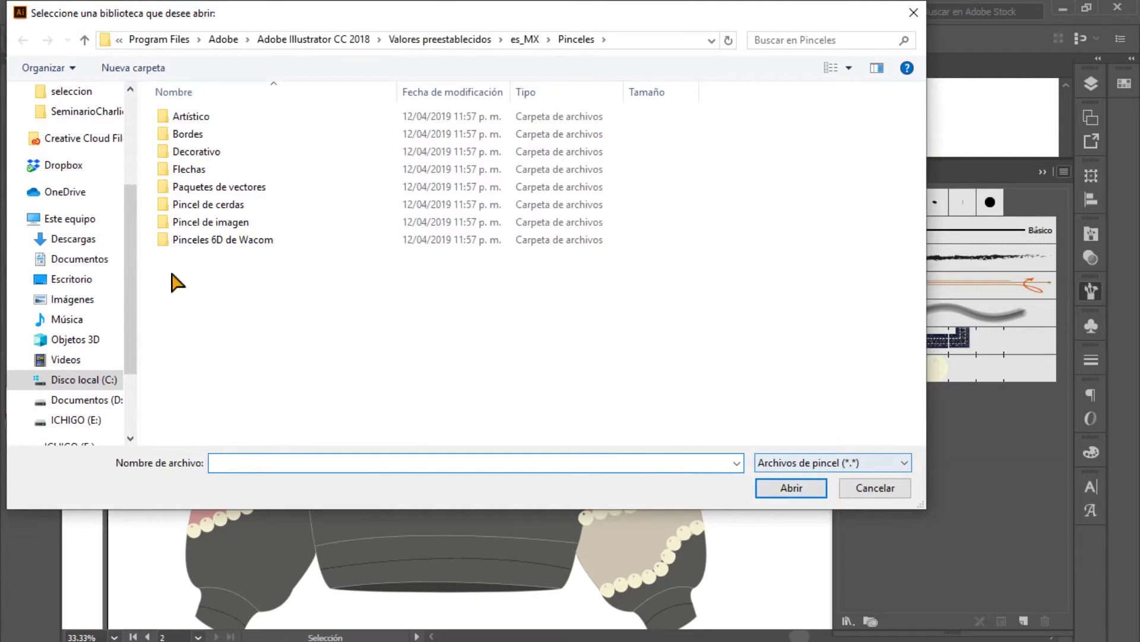
click(73, 279)
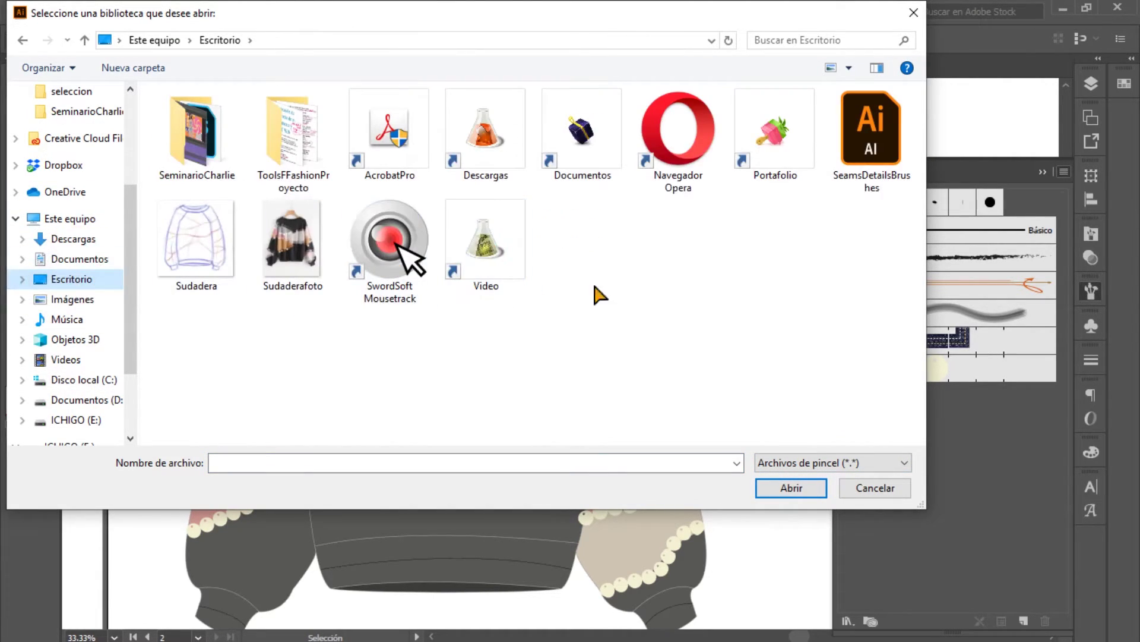
click(879, 137)
click(793, 489)
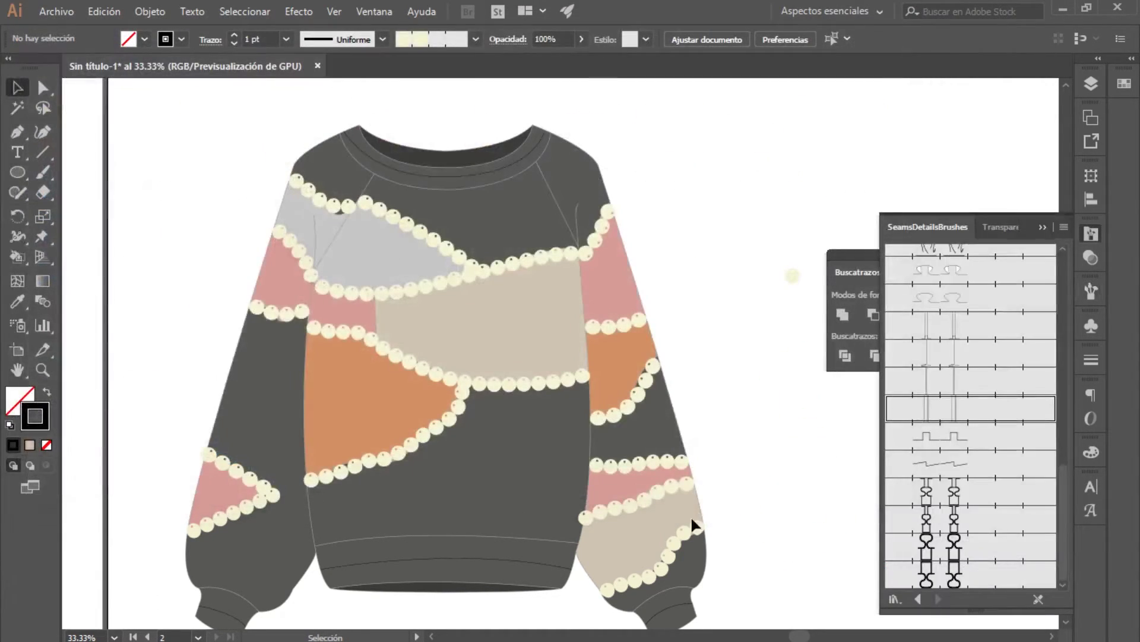
scroll(976, 467, down, 3)
scroll(976, 469, down, 3)
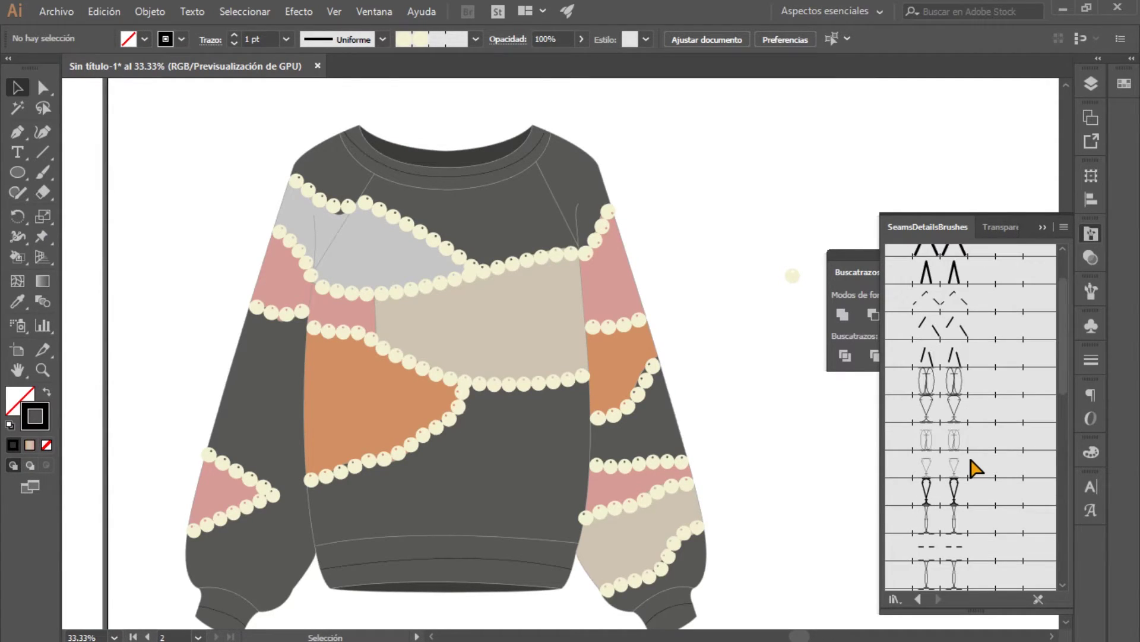
scroll(975, 467, down, 3)
scroll(975, 467, down, 3)
scroll(919, 462, down, 2)
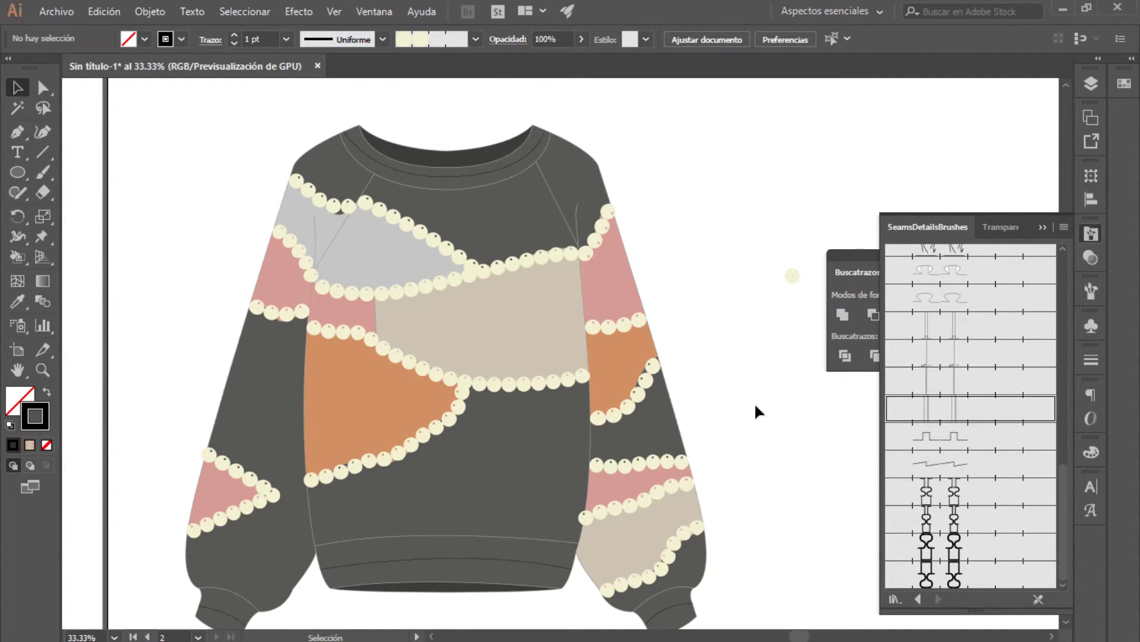
- Apply the knit-rib brush from SeamsDetailsBrushes to the neckline seam path
click(425, 190)
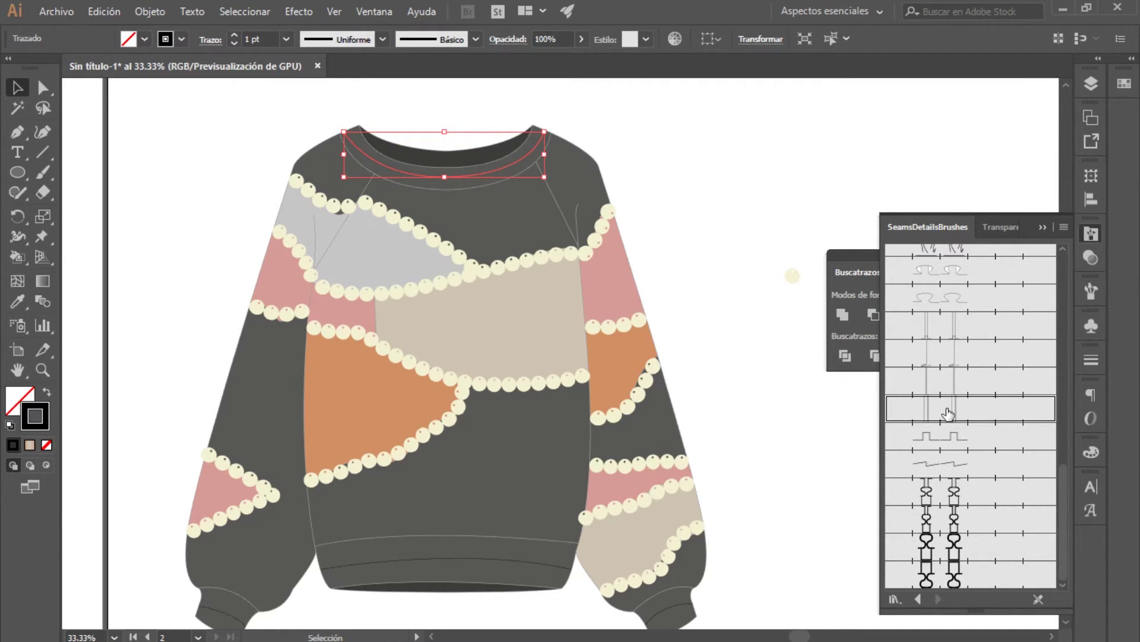
click(722, 224)
key(ctrl+1)
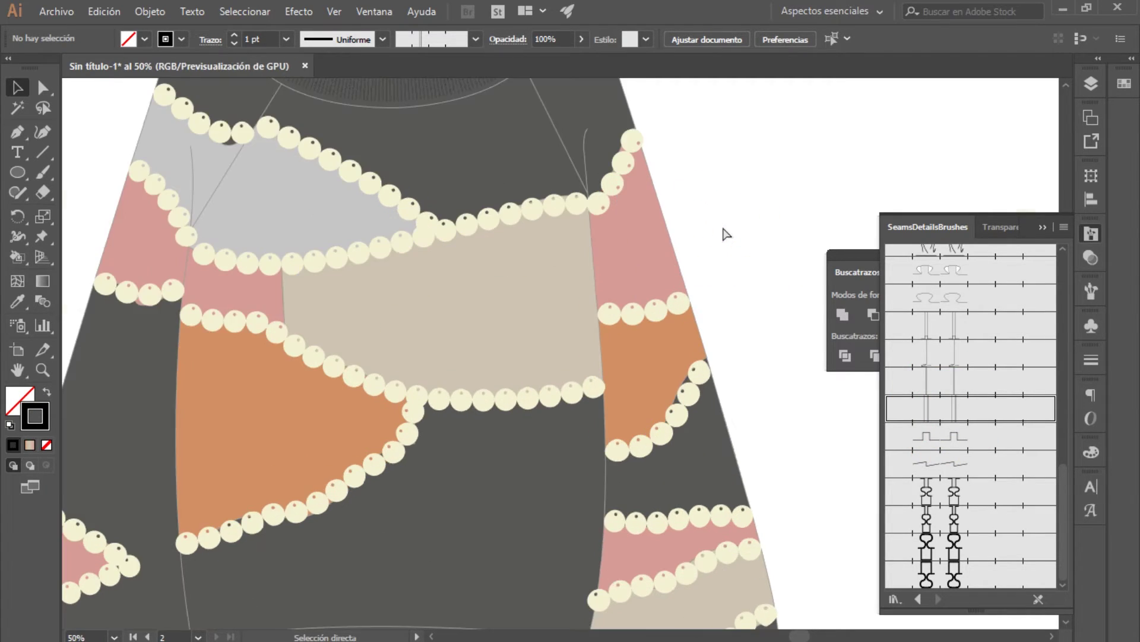
drag(722, 225, 534, 386)
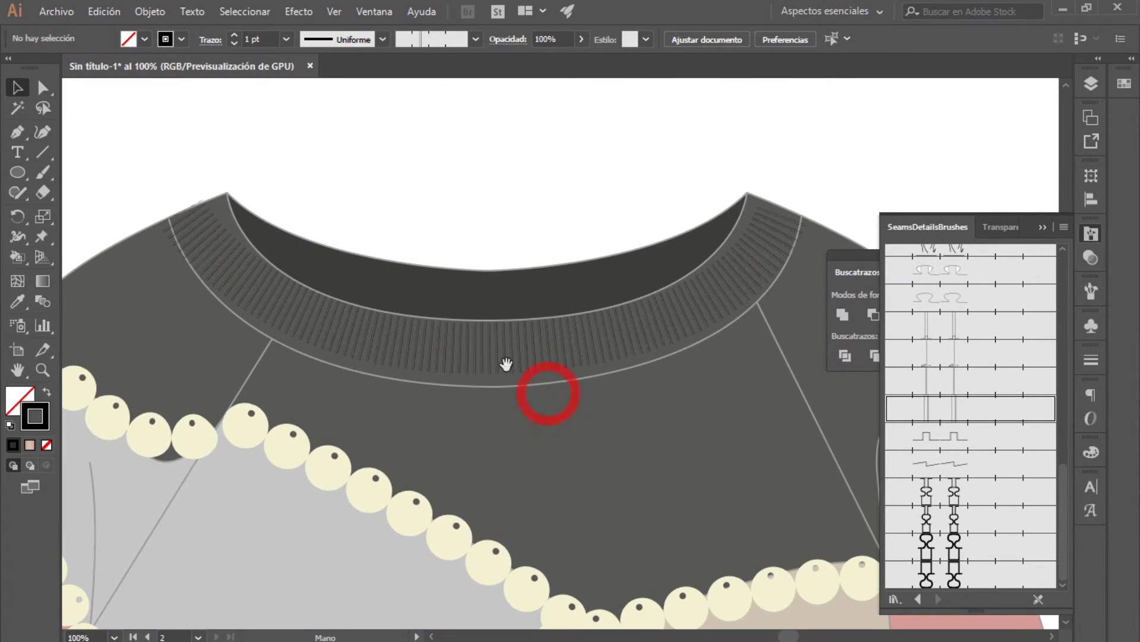
- Adjust the neckline's left, bottom and right anchors so the rib curve sits inside the collar band
click(42, 87)
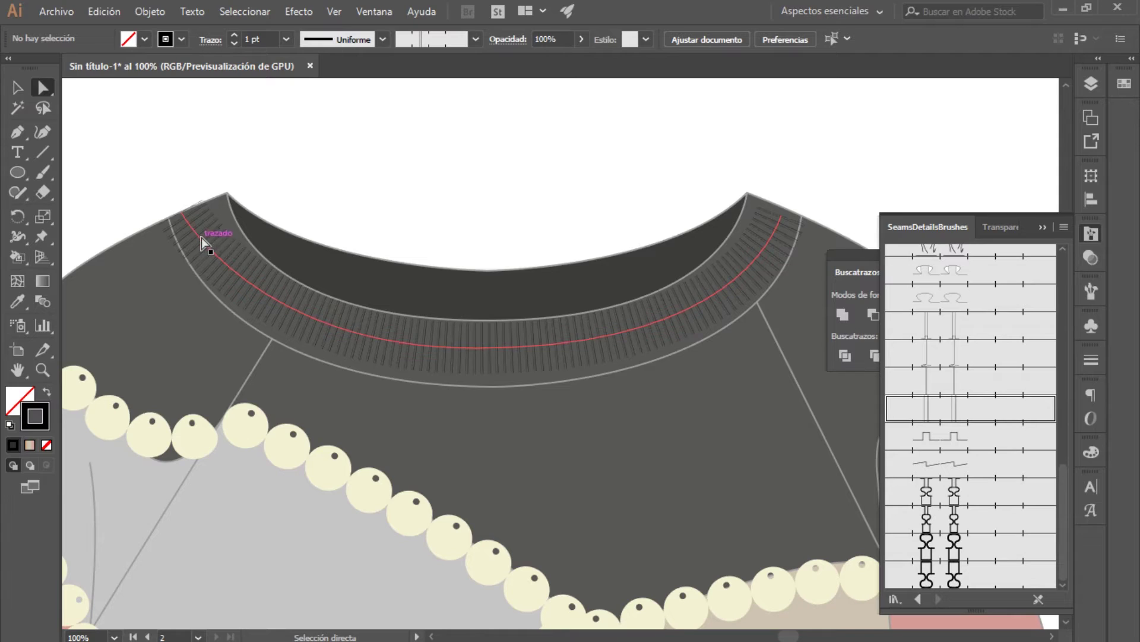
click(182, 213)
drag(184, 212, 191, 210)
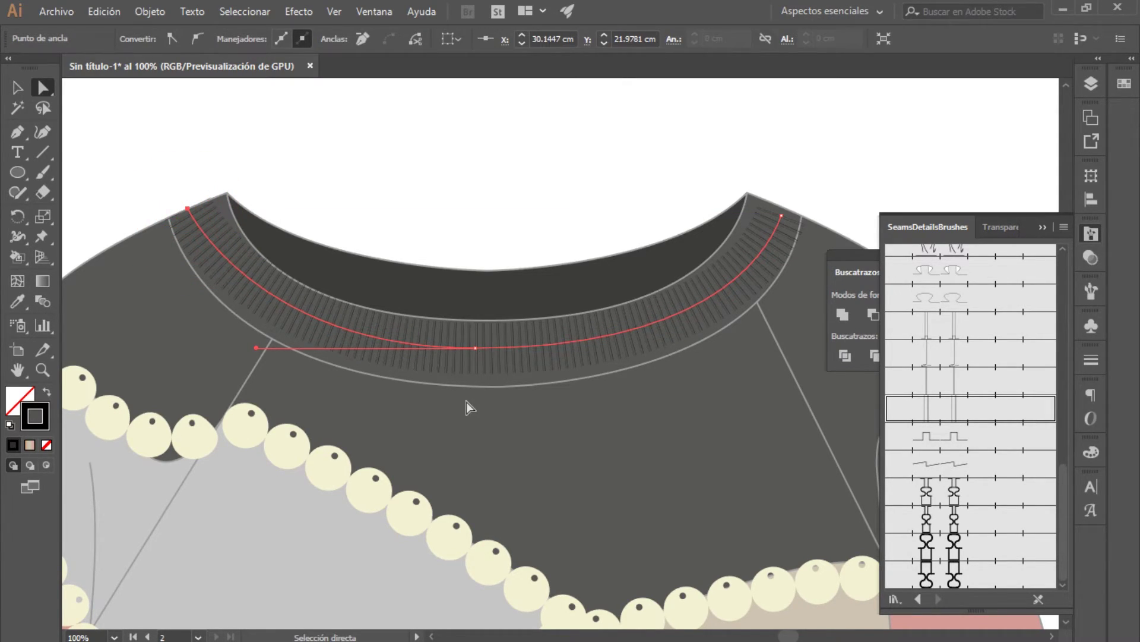
drag(475, 348, 475, 352)
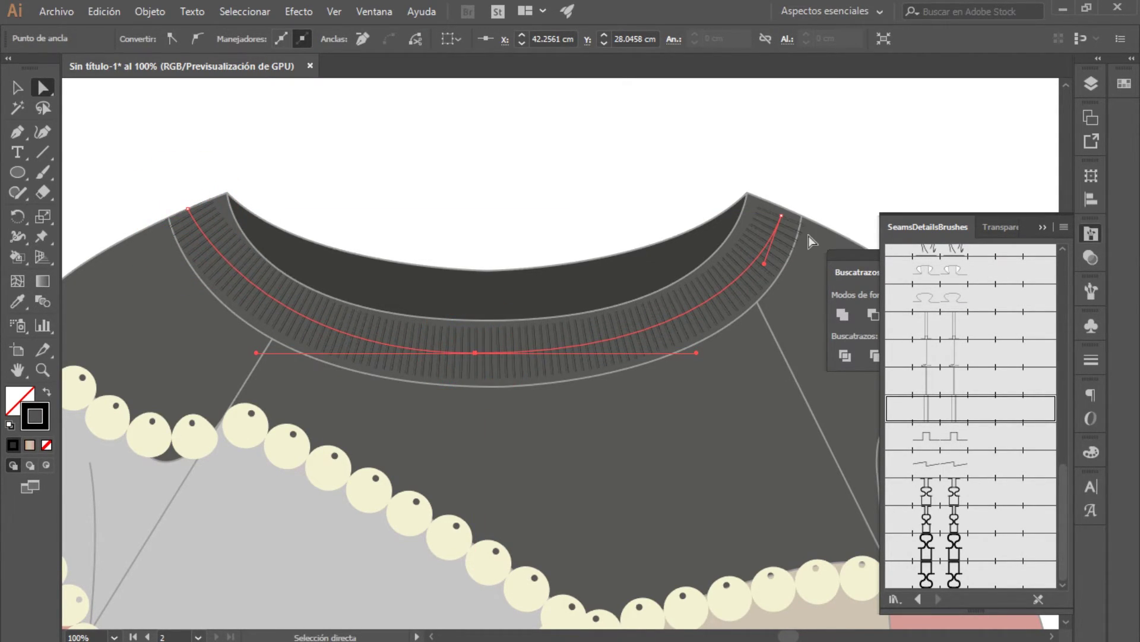
drag(782, 215, 781, 212)
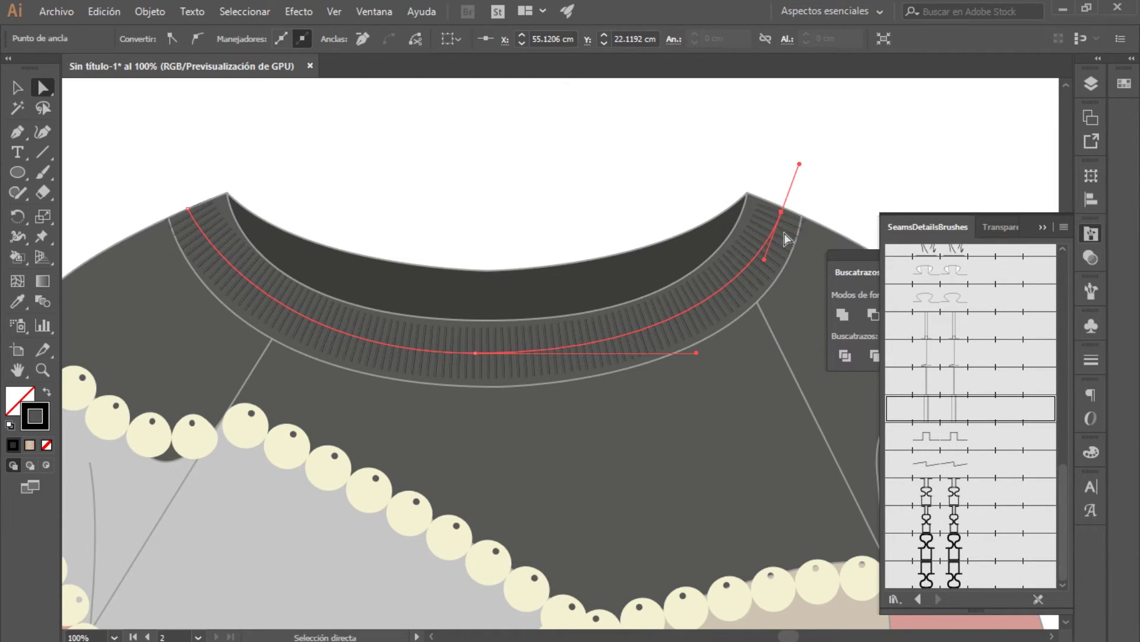
click(476, 353)
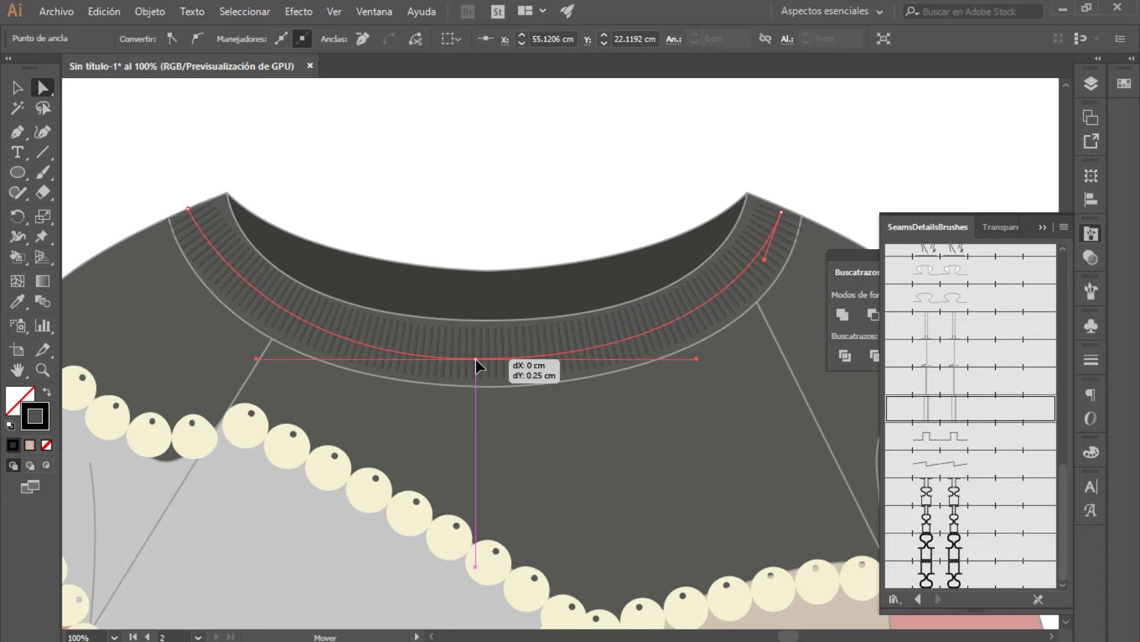
drag(476, 356, 476, 351)
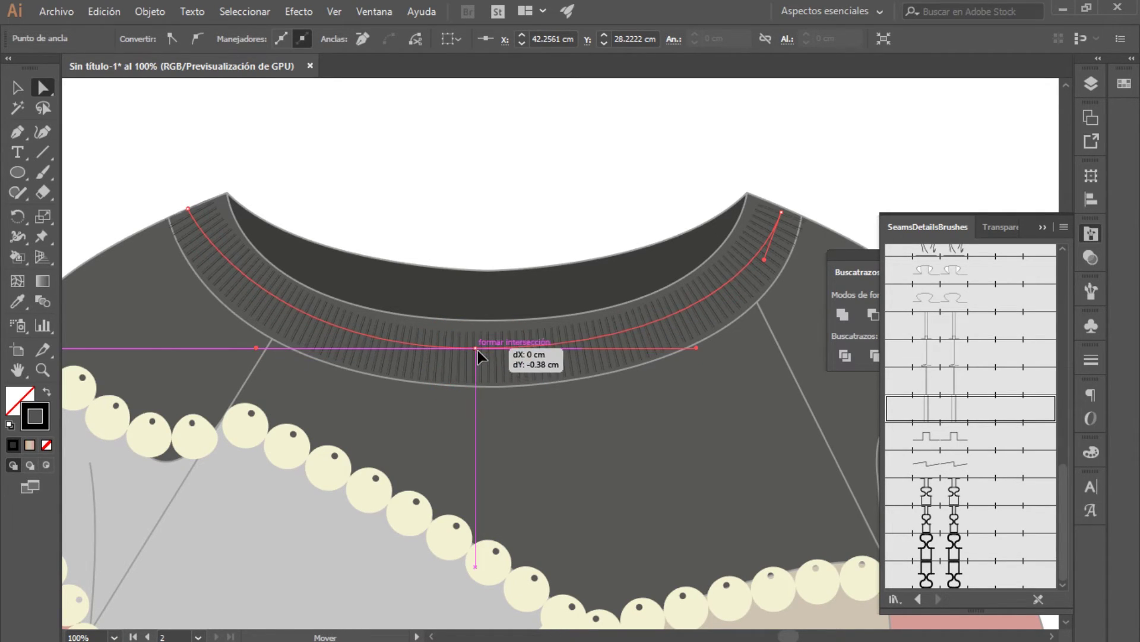
click(484, 224)
key(ctrl+minus)
key(ctrl+minus)
key(ctrl+minus)
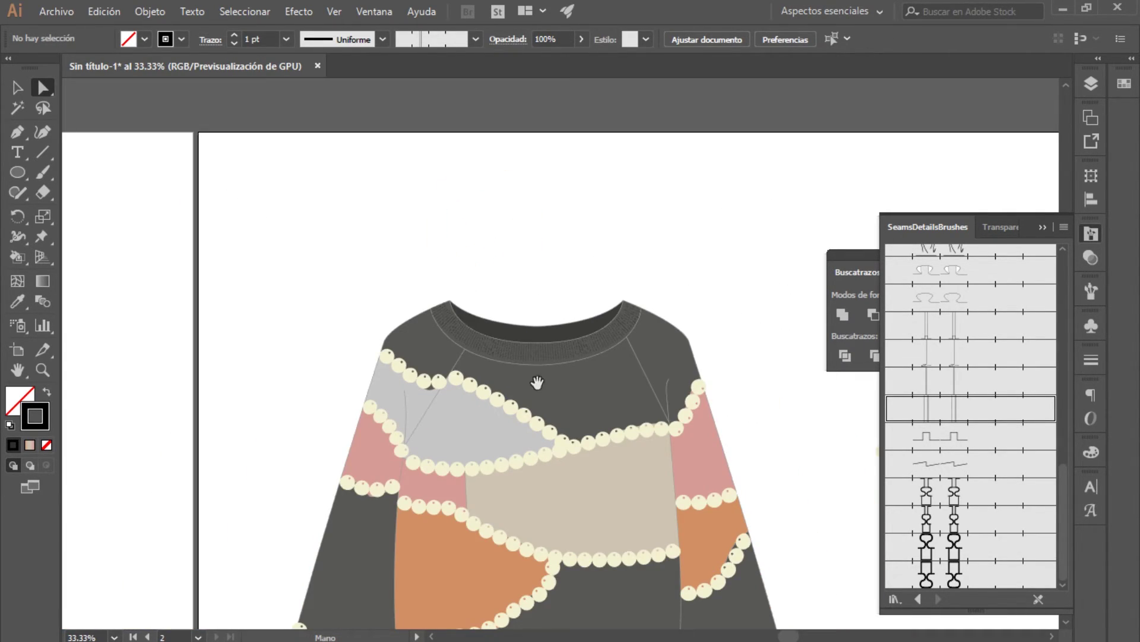
- Apply the knit-rib brush to the hem seam with a 2.5 pt stroke
scroll(535, 374, down, 5)
alt+scroll(509, 236, up, 2)
scroll(534, 250, down, 4)
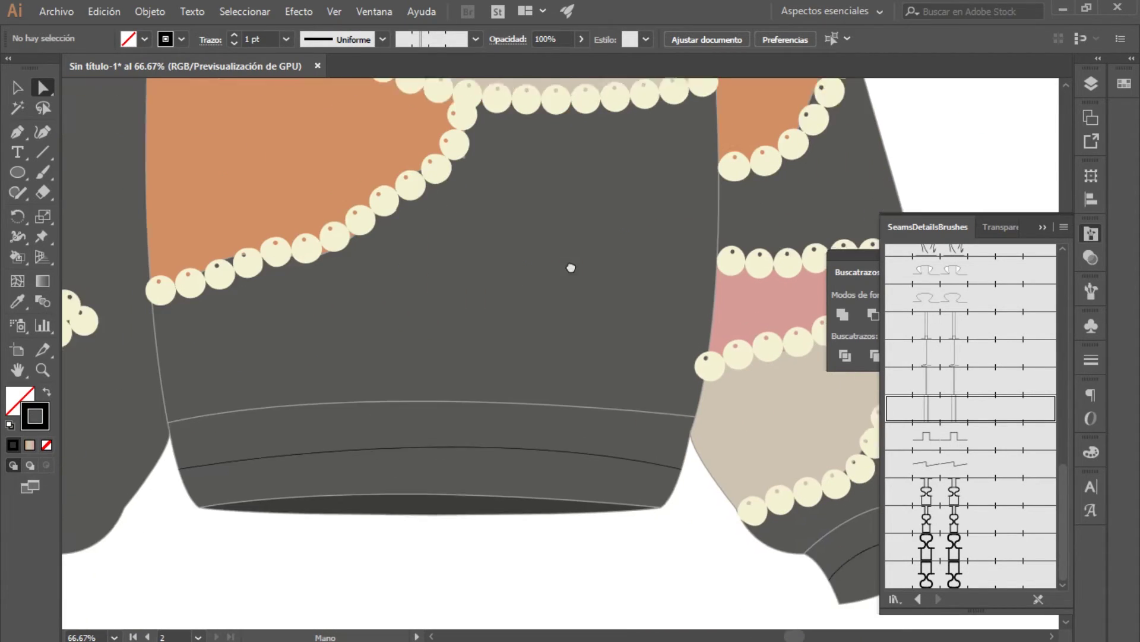
key(v)
click(466, 422)
click(915, 438)
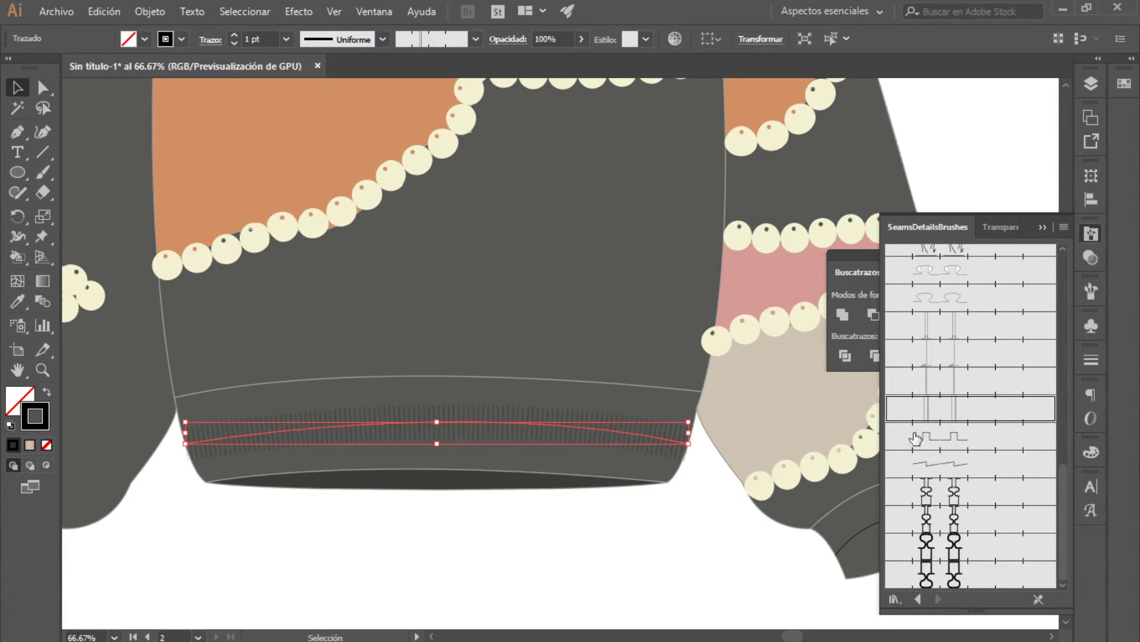
click(285, 39)
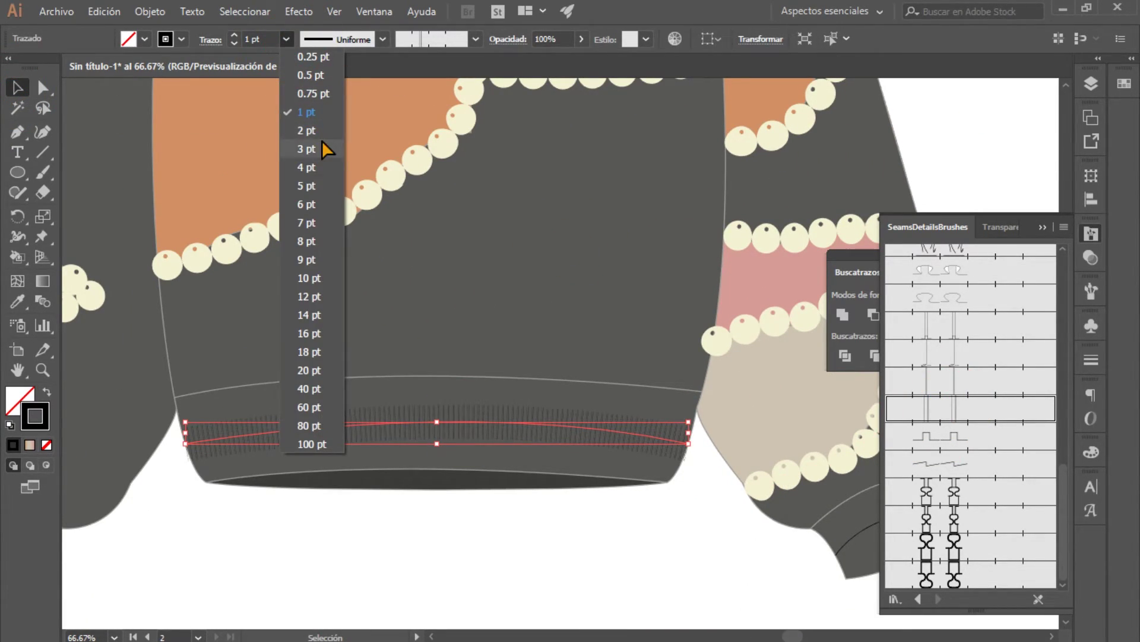
click(322, 140)
double_click(253, 39)
text(2.5)
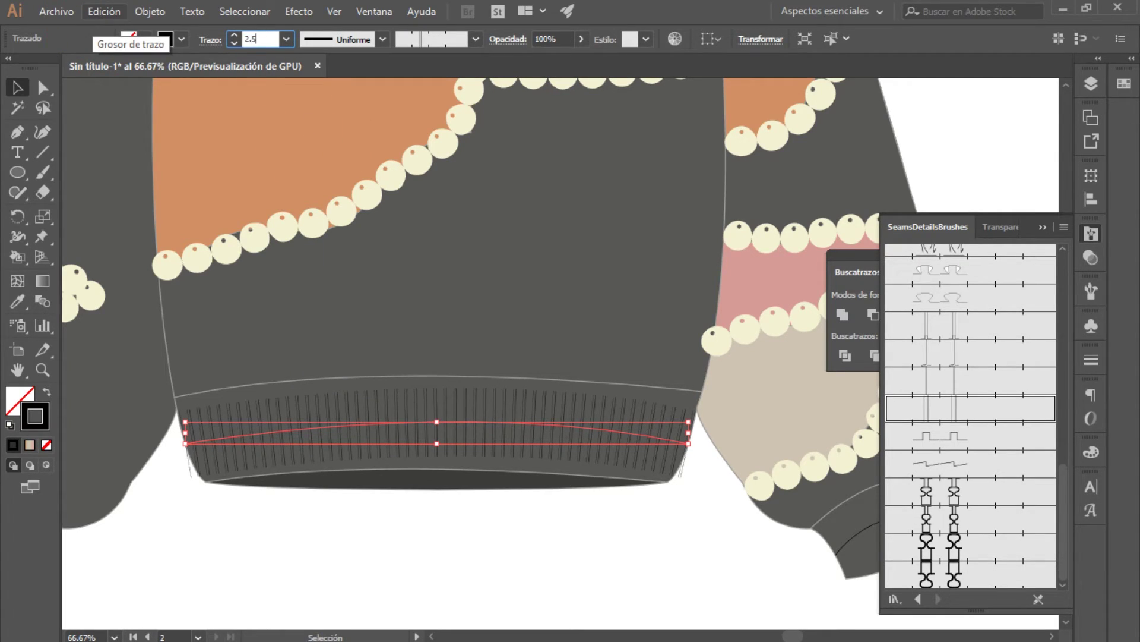
key(Return)
- Move the hem's end anchors so its curve fits the rib band
click(43, 88)
drag(184, 443, 185, 437)
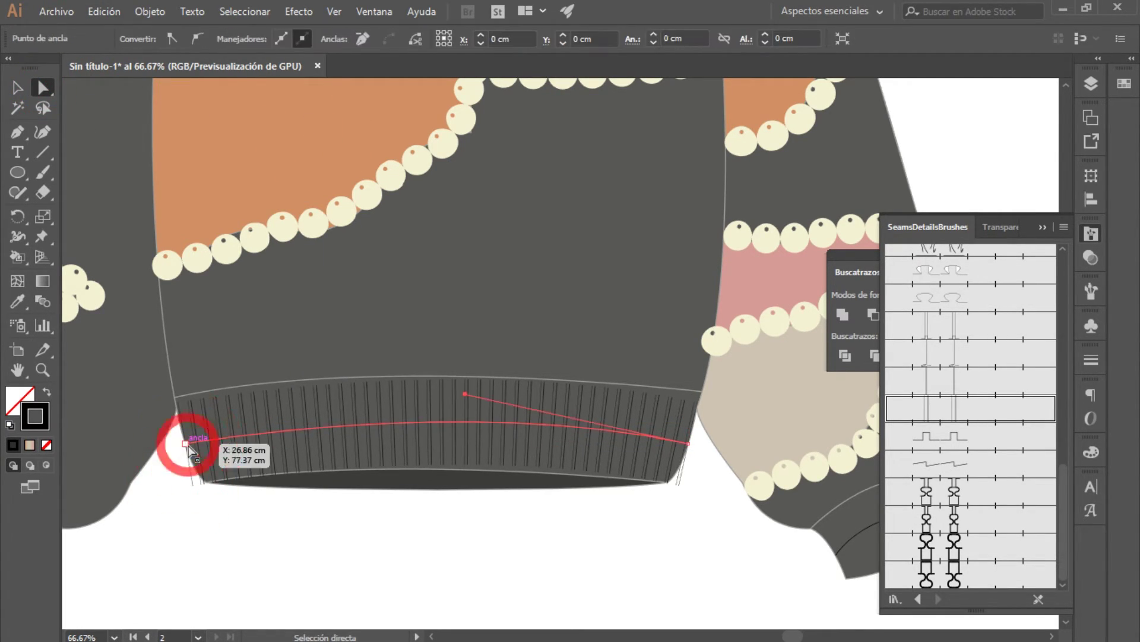
drag(683, 451, 687, 454)
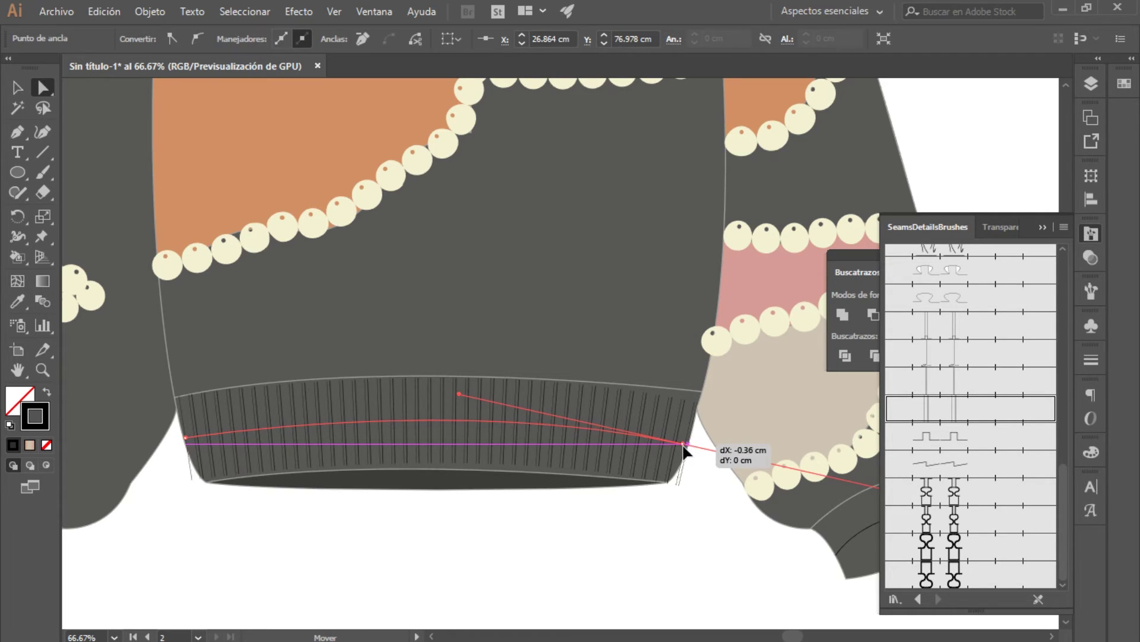
click(509, 504)
- Apply the knit-rib brush to the first sleeve cuff at 2 pt stroke weight
scroll(529, 481, down, 3)
scroll(528, 481, left, 5)
click(250, 446)
click(948, 408)
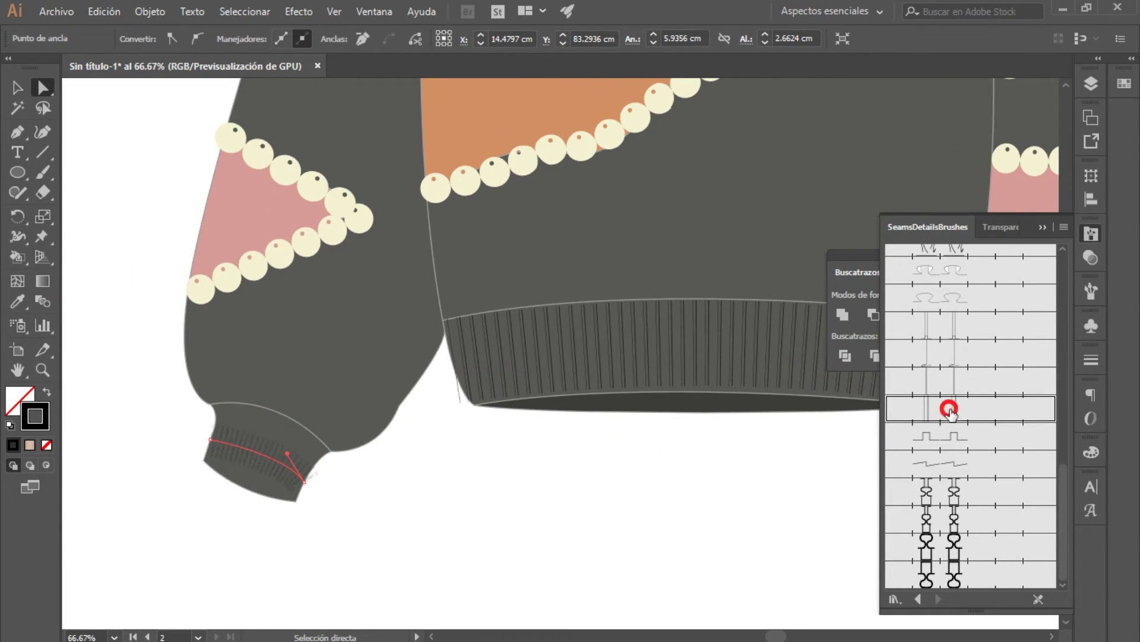
click(17, 87)
click(331, 478)
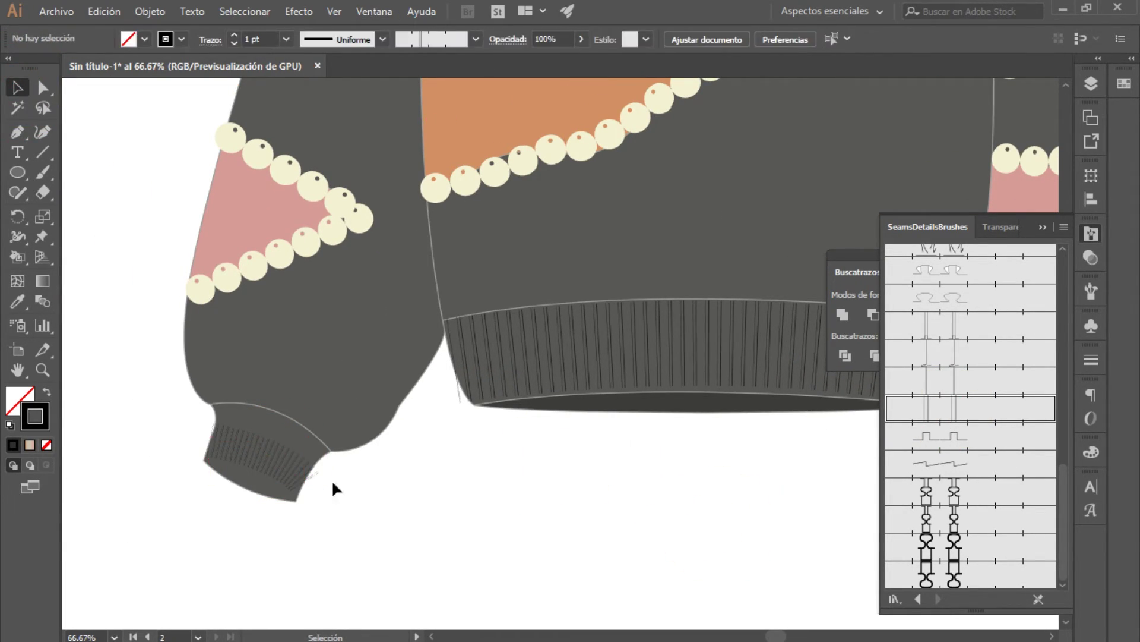
click(286, 39)
click(306, 130)
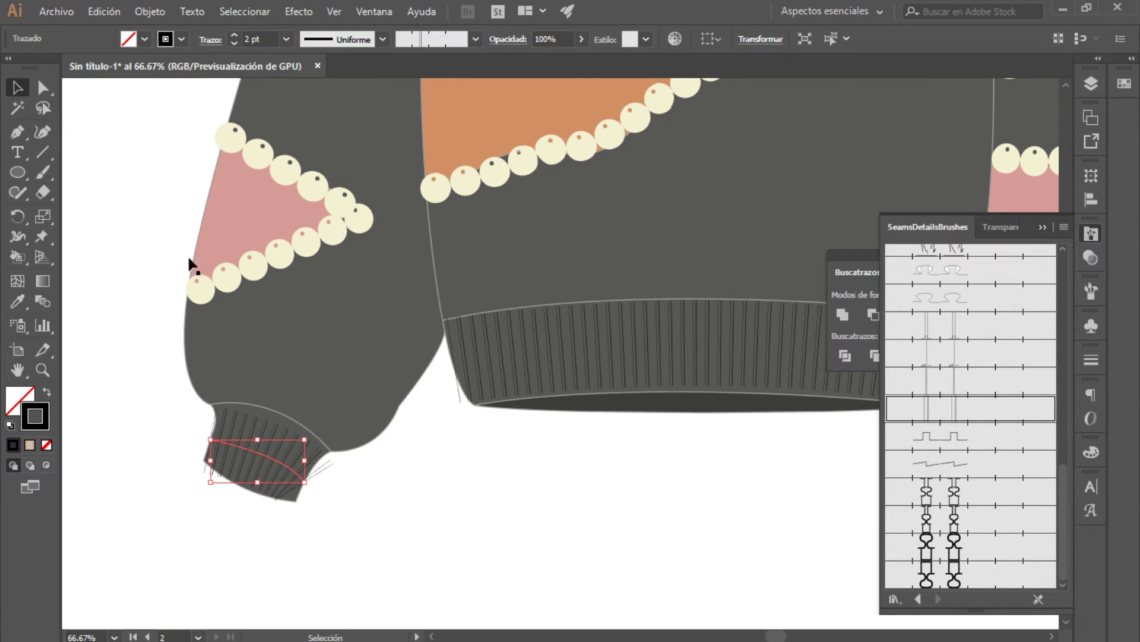
key(a)
click(304, 481)
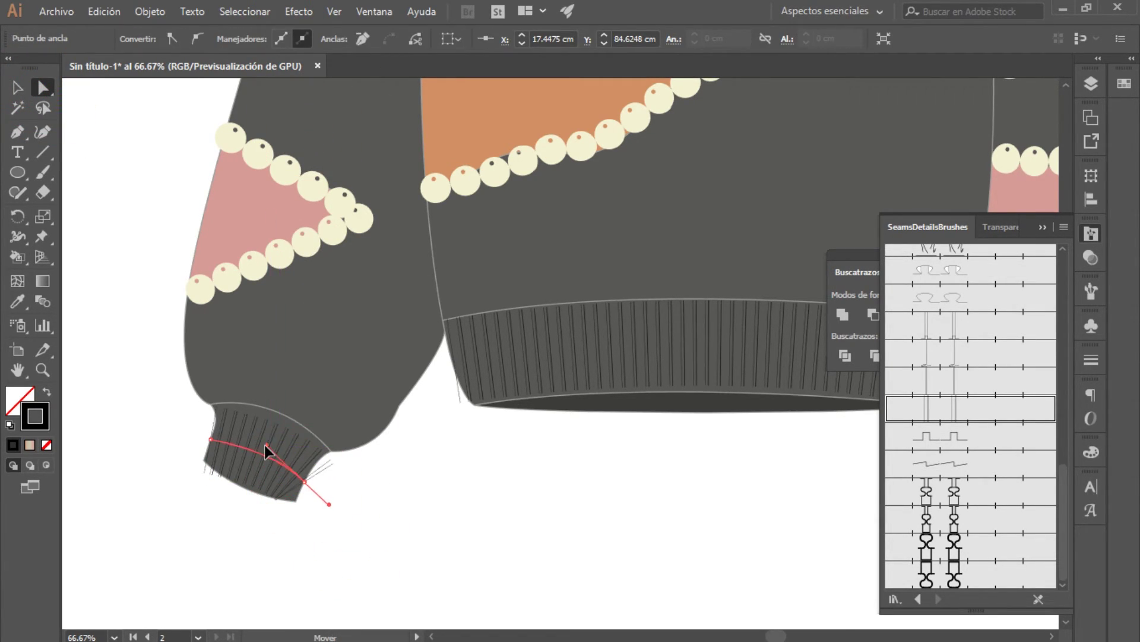
click(427, 459)
- Give the second sleeve cuff the knit-rib brush at 2 pt, bent to follow its band
drag(683, 497, 566, 504)
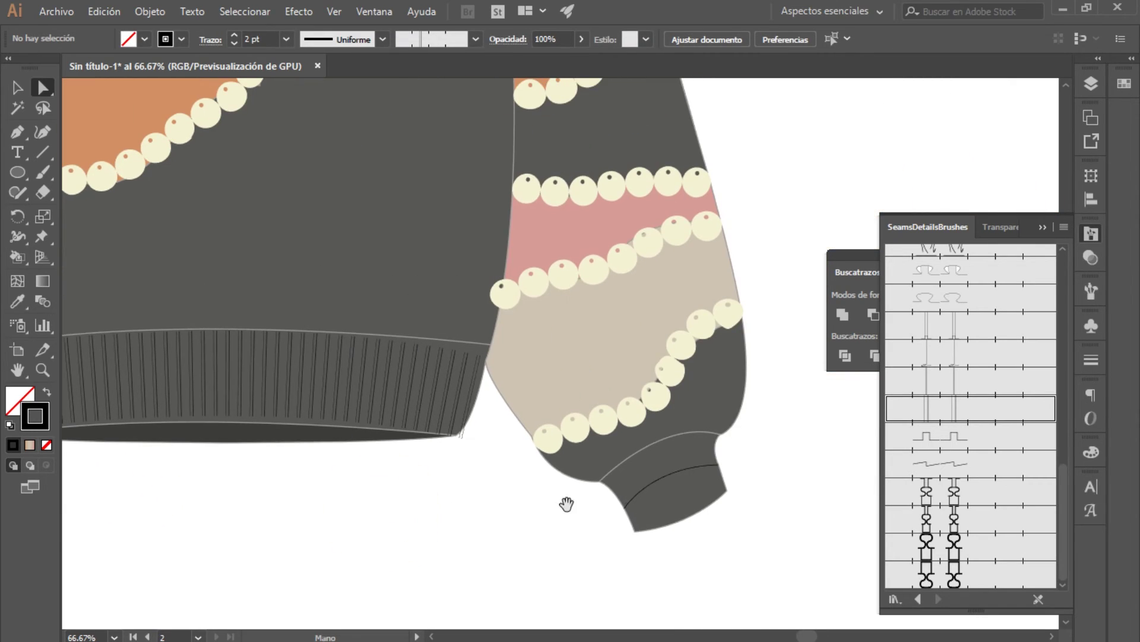
click(717, 465)
click(17, 87)
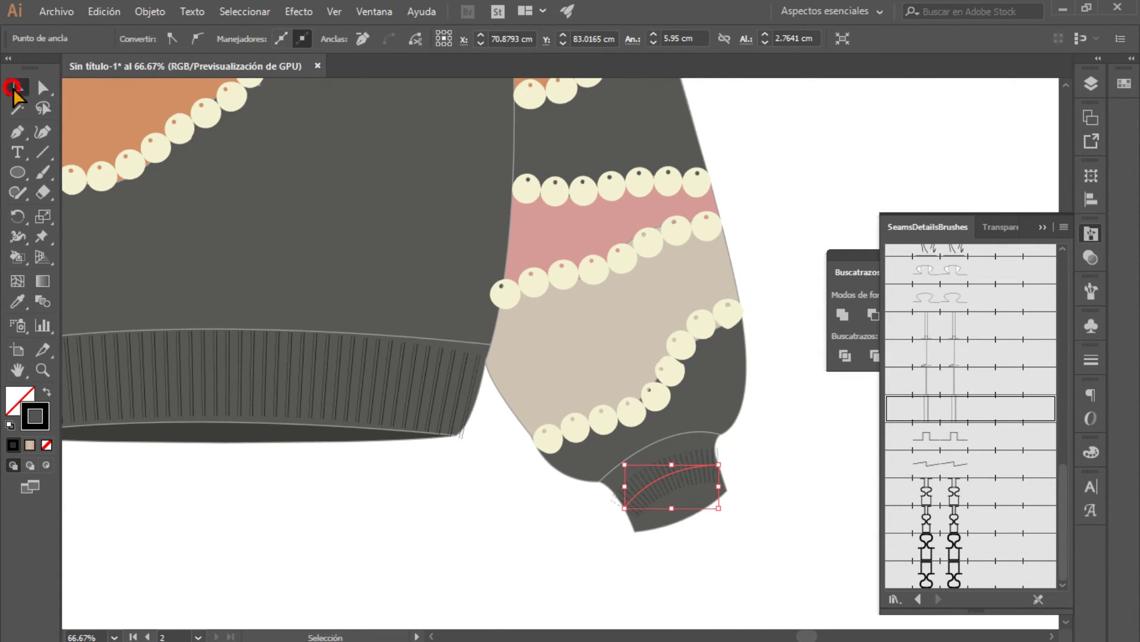
click(847, 256)
click(286, 39)
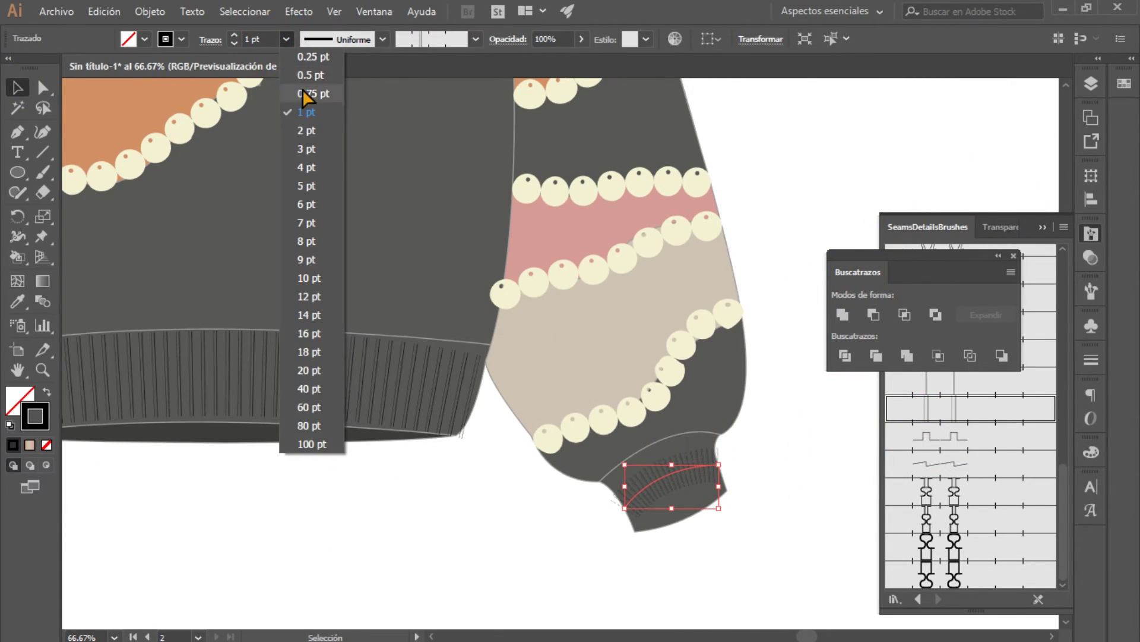
click(305, 128)
click(43, 87)
drag(603, 539, 639, 493)
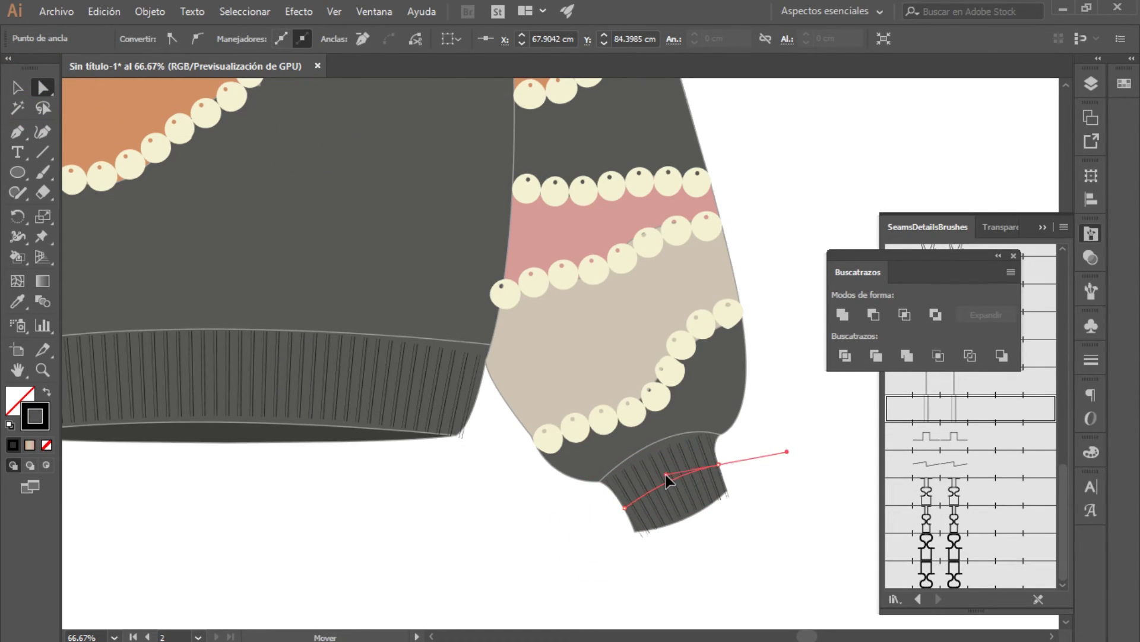
click(758, 505)
key(ctrl+minus)
key(ctrl+minus)
key(ctrl+minus)
drag(758, 505, 879, 579)
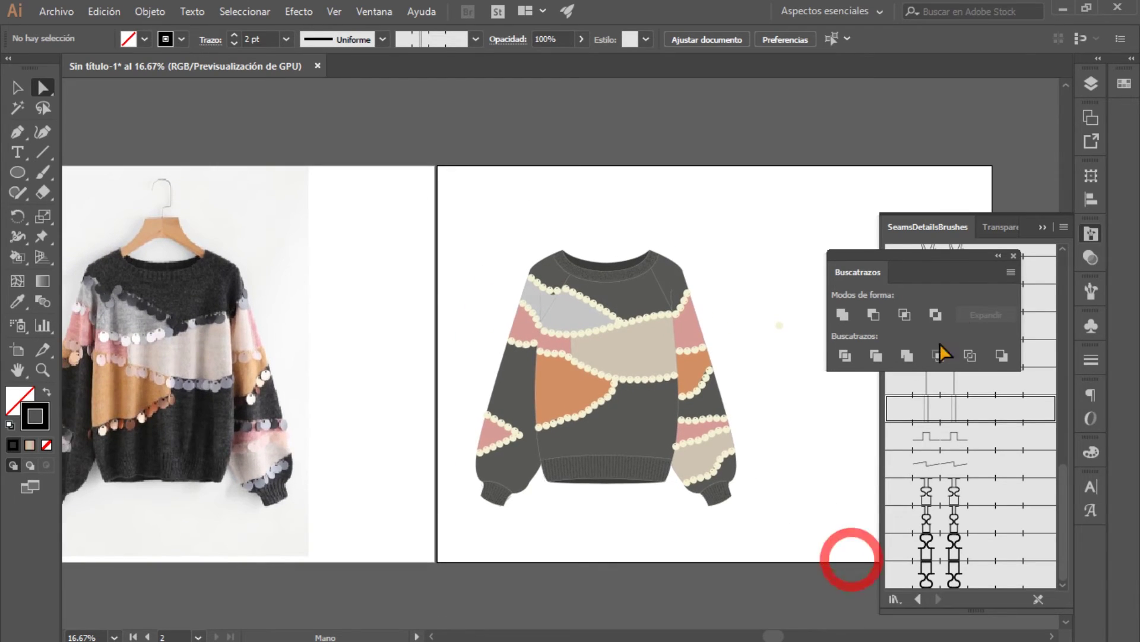
drag(960, 259, 971, 255)
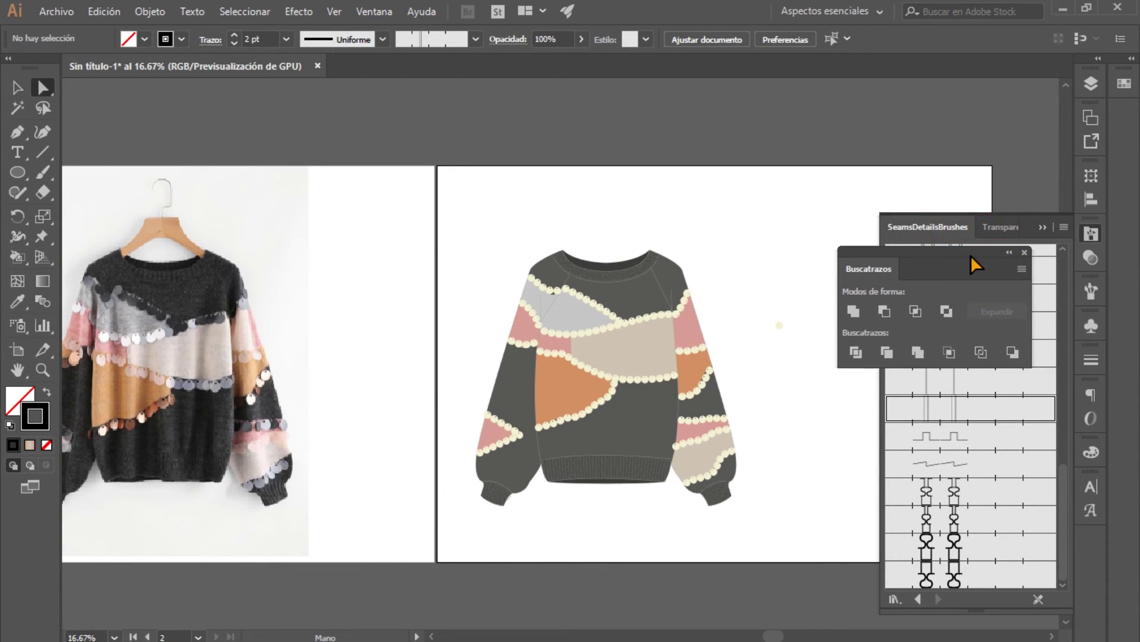
drag(790, 208, 823, 197)
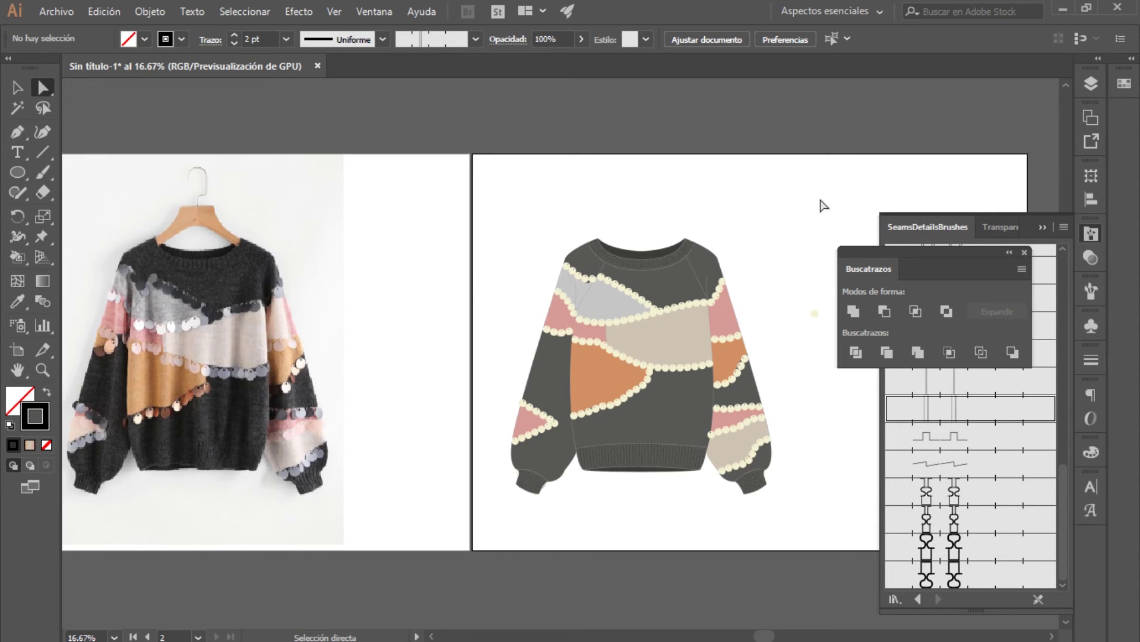
key(ctrl+plus)
key(ctrl+minus)
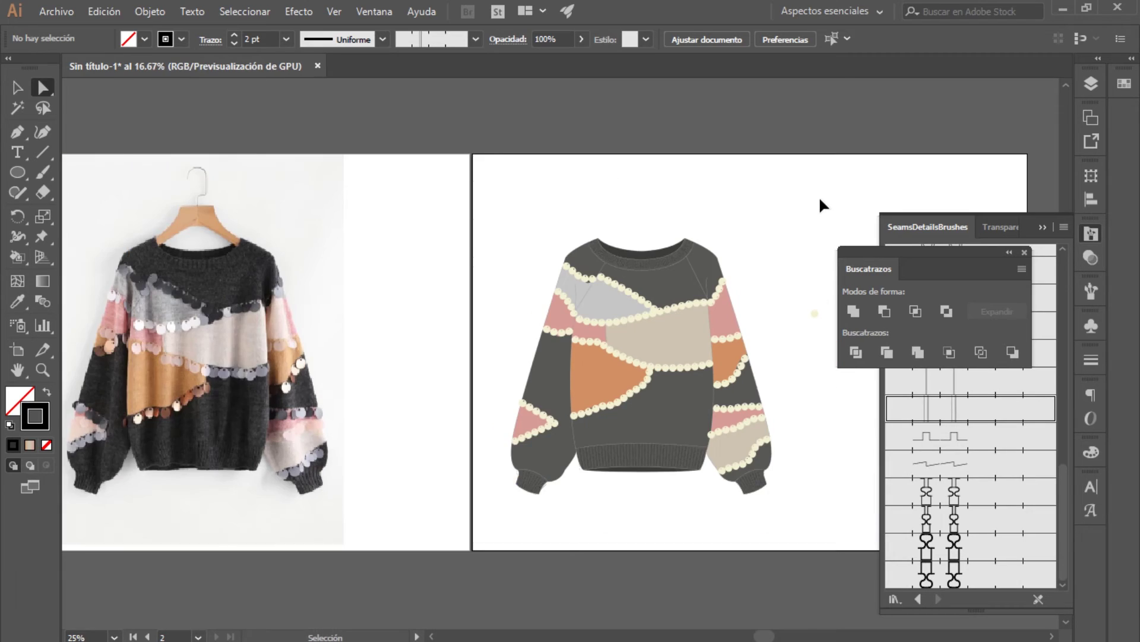